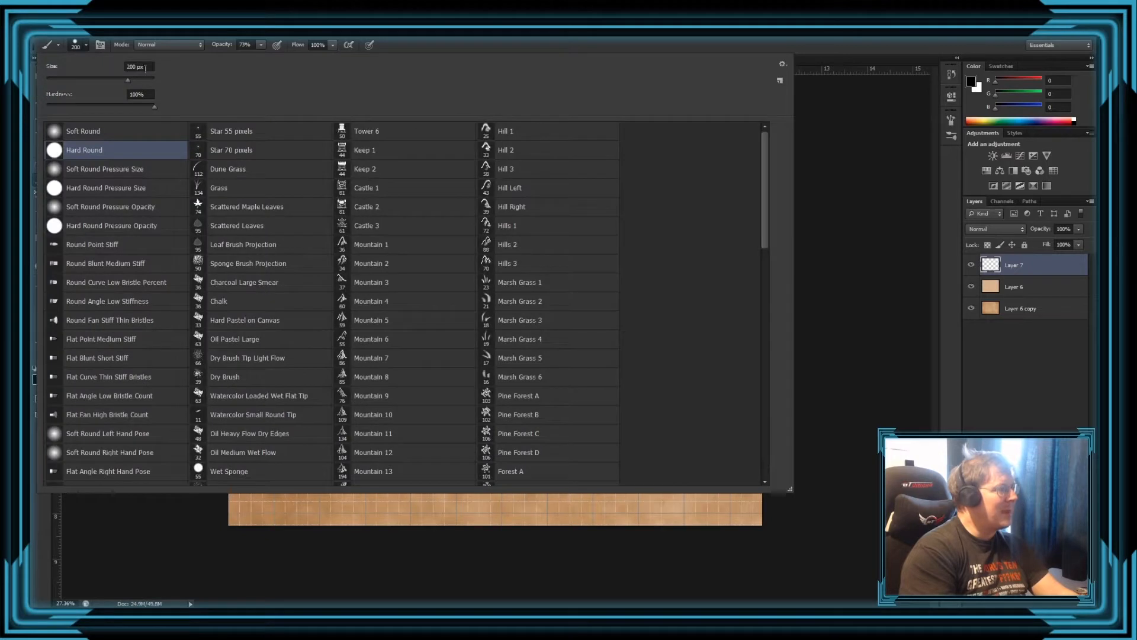
# Set the Hard Round brush's size to 4 px.
pyautogui.click(139, 66)
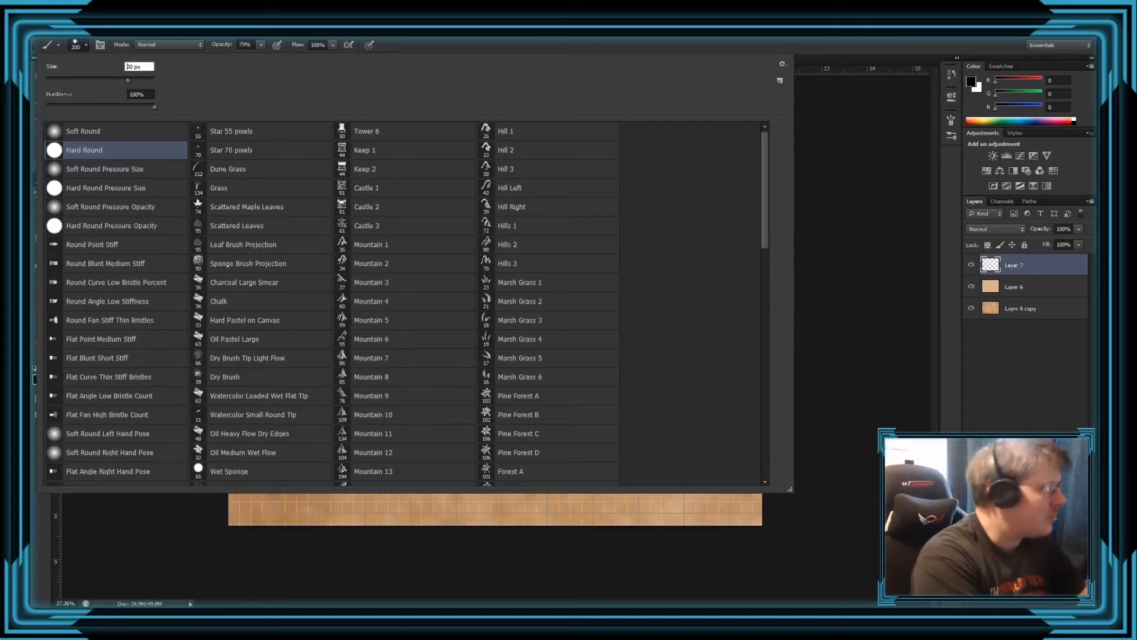
pyautogui.press('Delete')
pyautogui.press('Delete')
pyautogui.write('5')
pyautogui.press('Return')
pyautogui.press('Tab')
pyautogui.press('Tab')
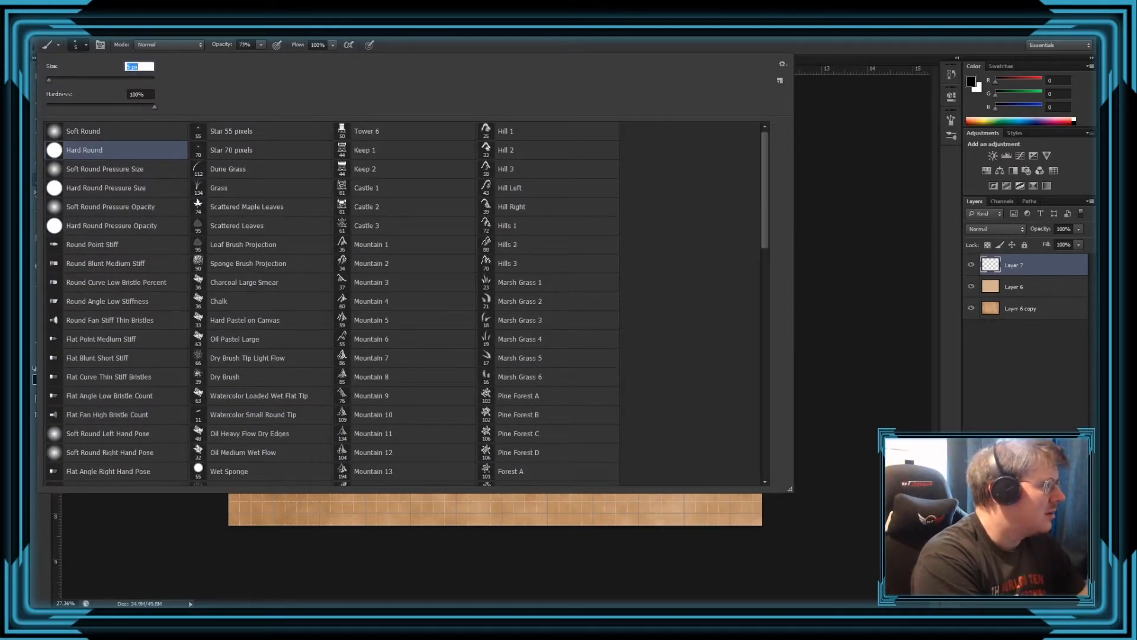
pyautogui.write('4')
pyautogui.press('Return')
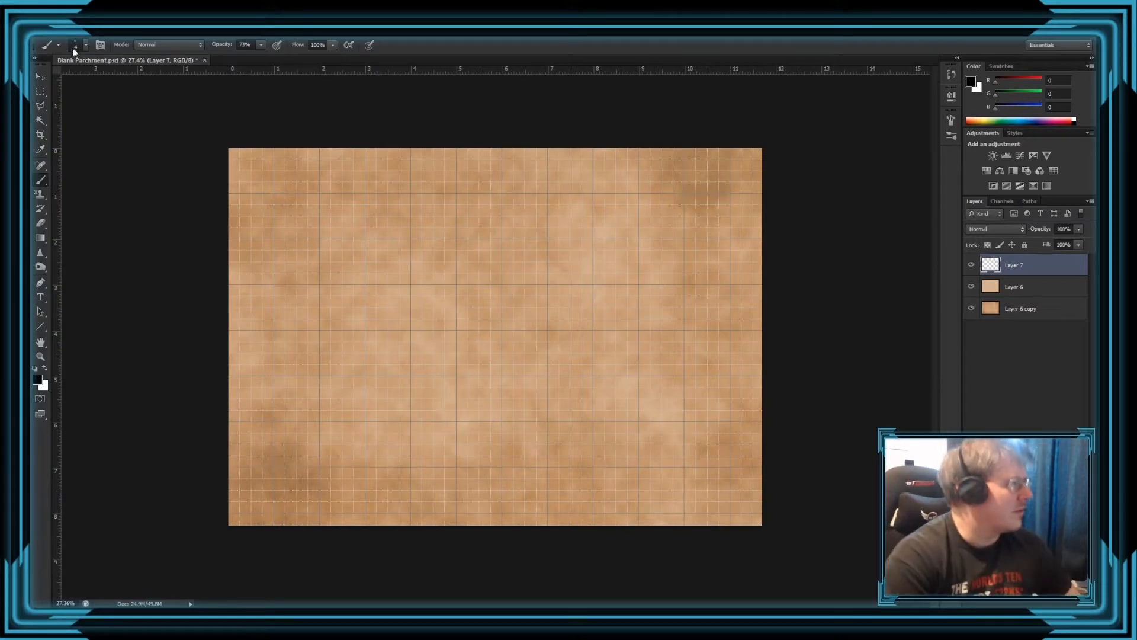
# Enable Shape Dynamics for the brush with 0% size jitter, 0% minimum diameter and Pen Pressure as the size control.
pyautogui.click(98, 45)
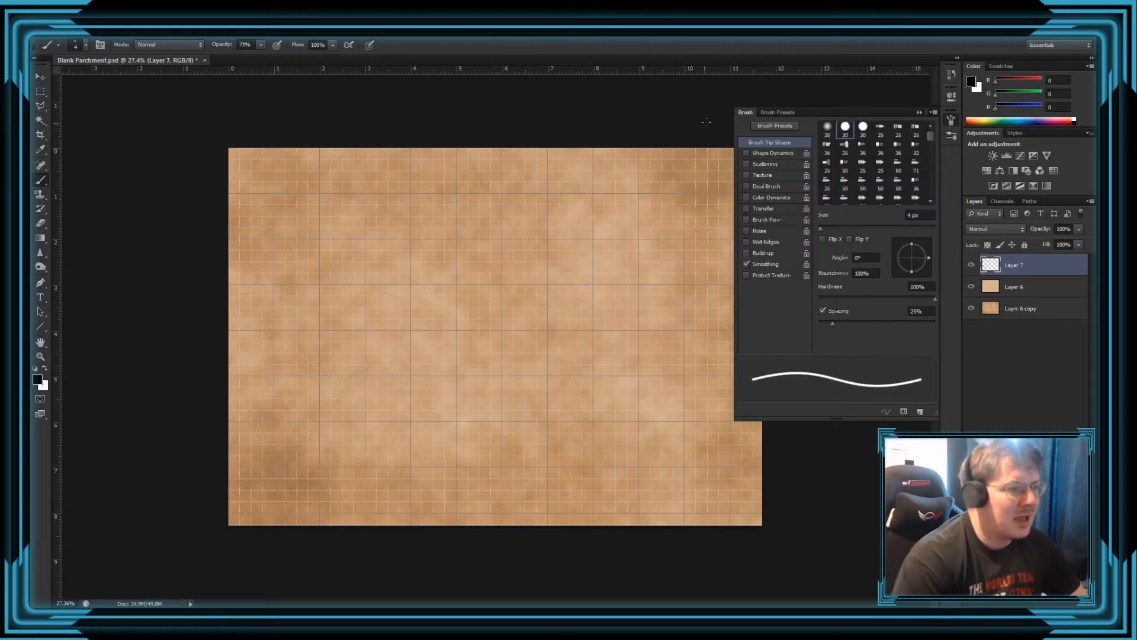
pyautogui.click(747, 153)
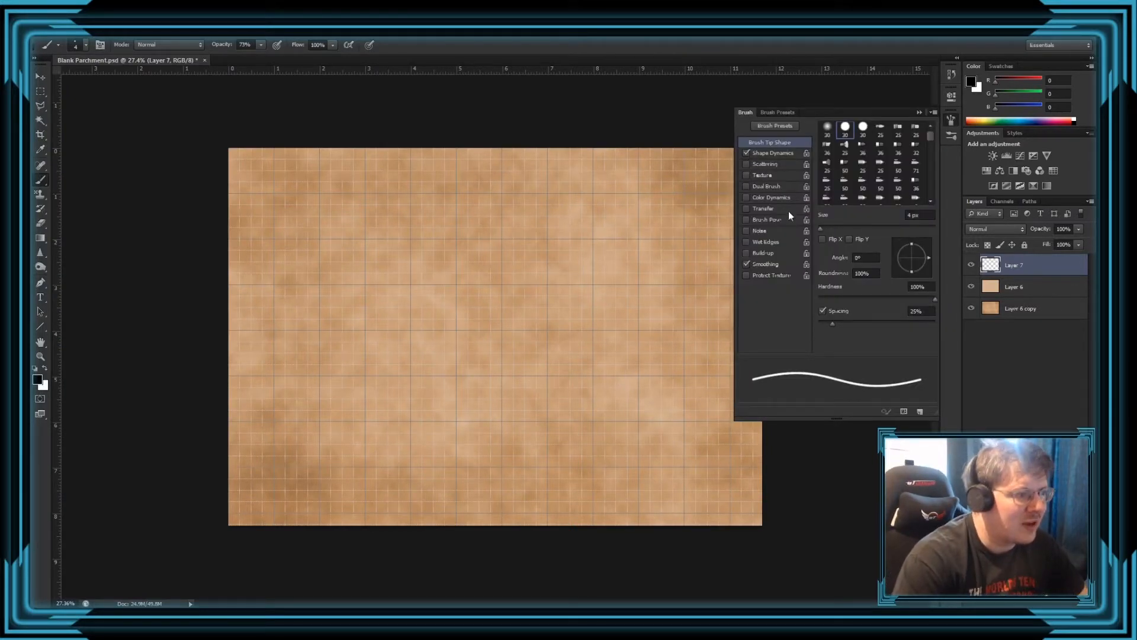
pyautogui.click(767, 154)
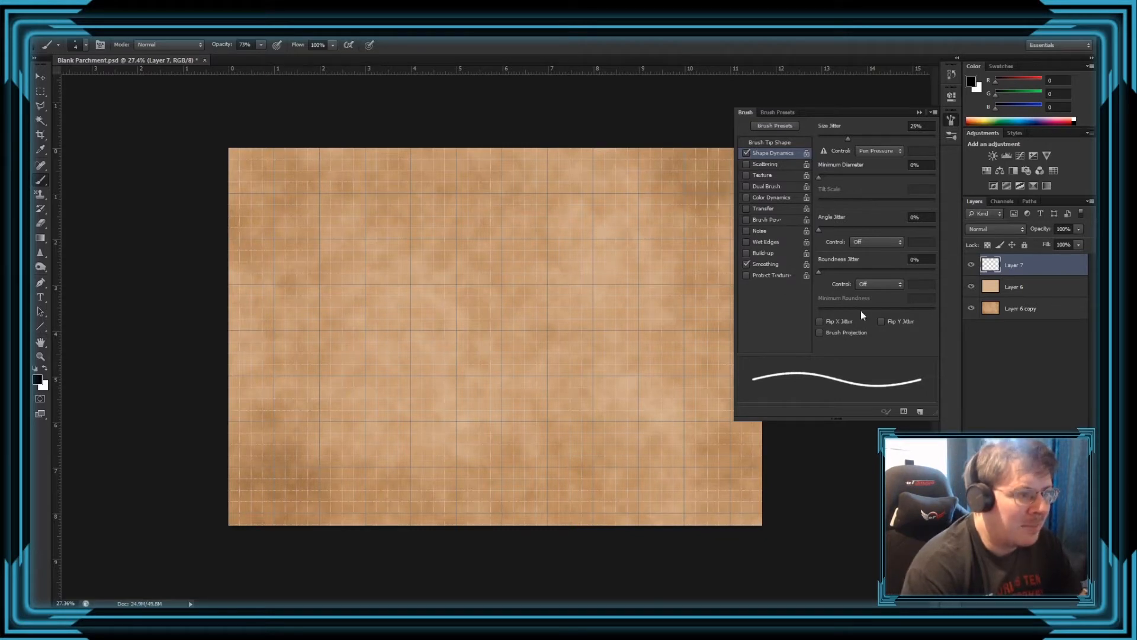
pyautogui.click(778, 145)
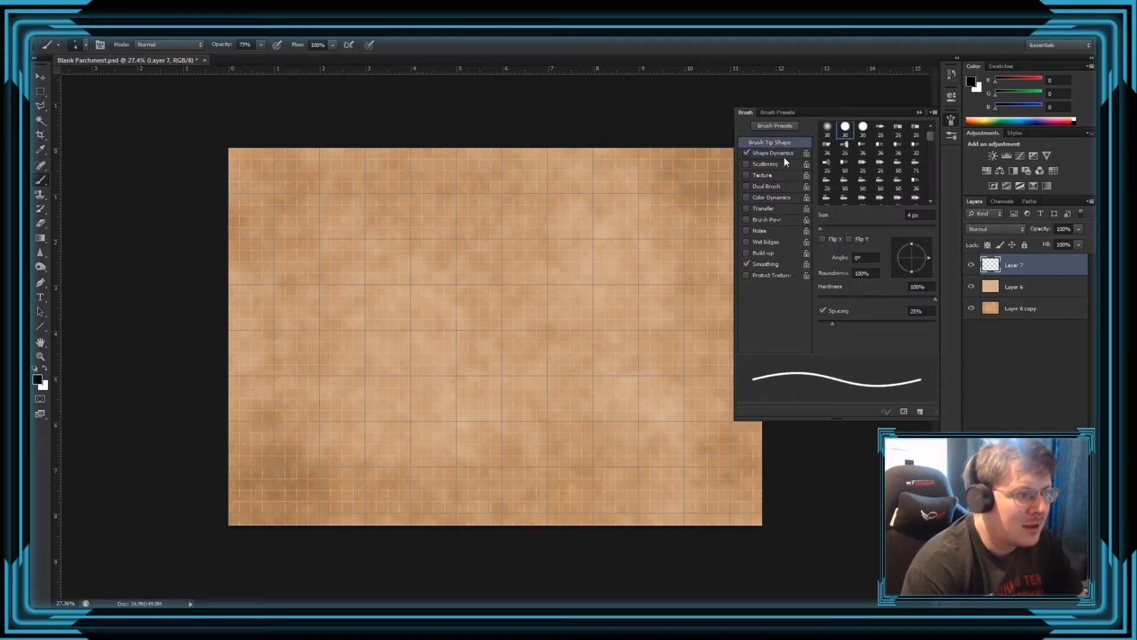
pyautogui.click(780, 150)
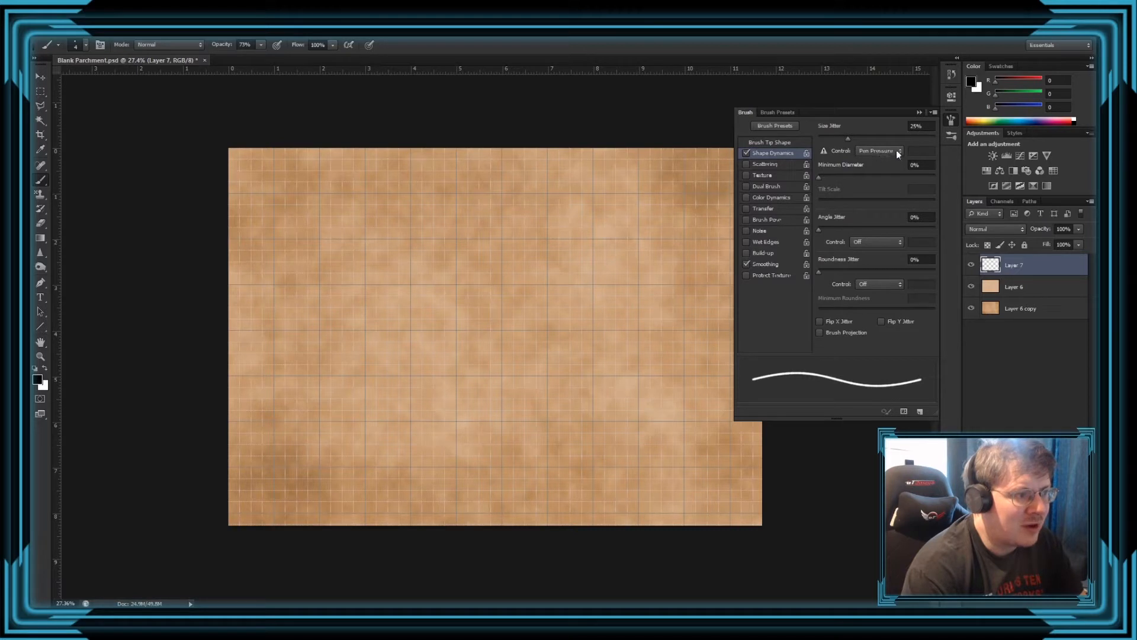
pyautogui.moveTo(848, 142); pyautogui.dragTo(793, 143)
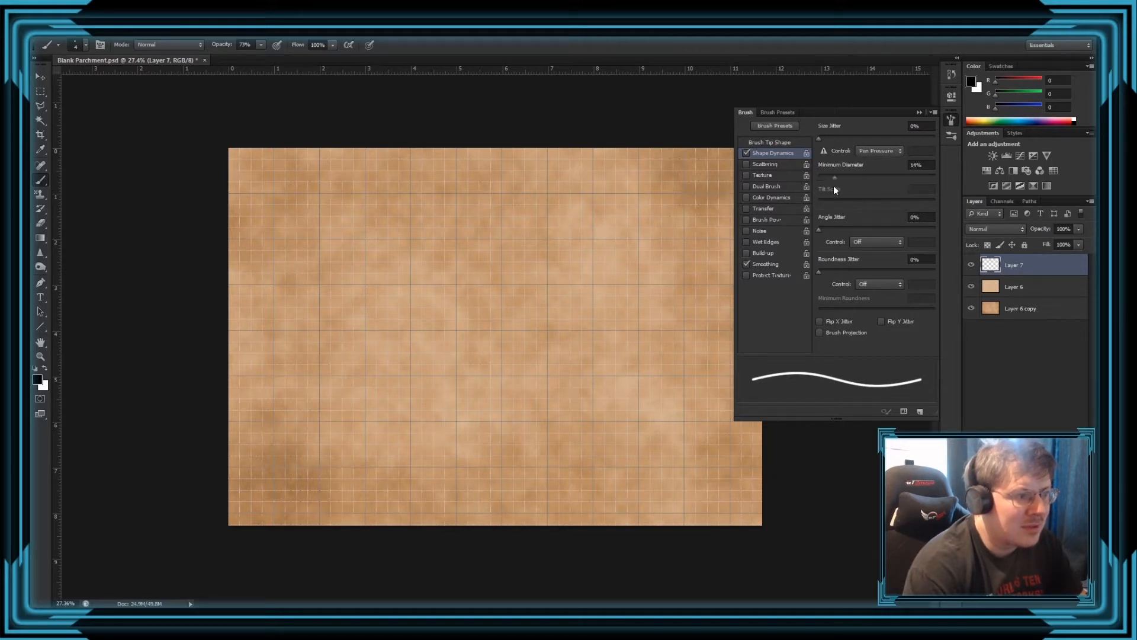
pyautogui.moveTo(834, 177); pyautogui.dragTo(814, 184)
pyautogui.click(880, 150)
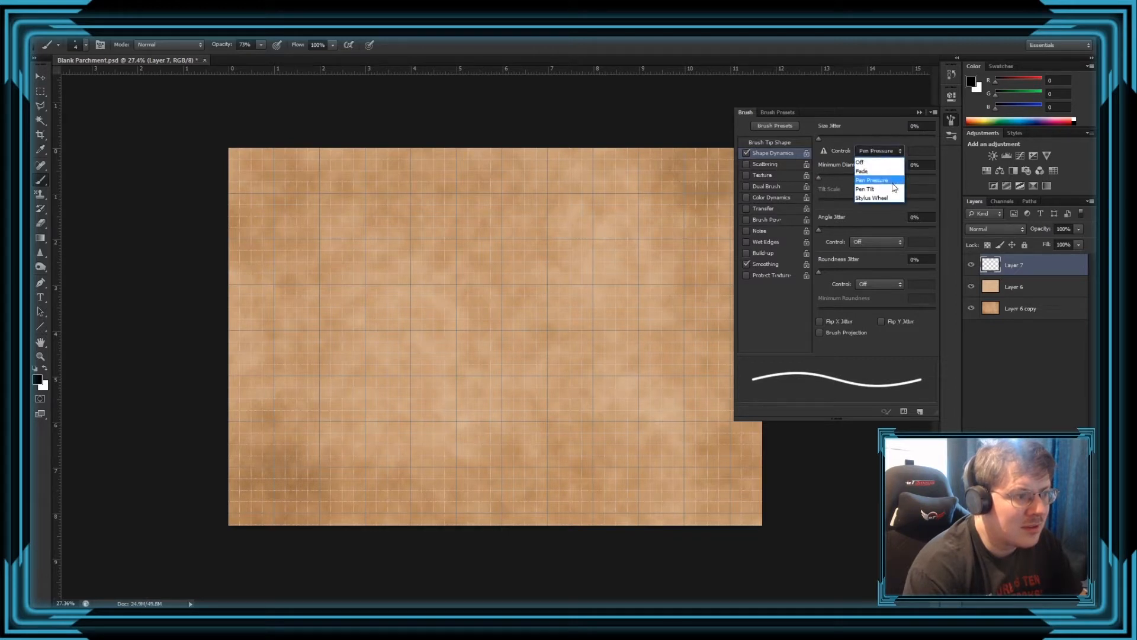
pyautogui.click(894, 182)
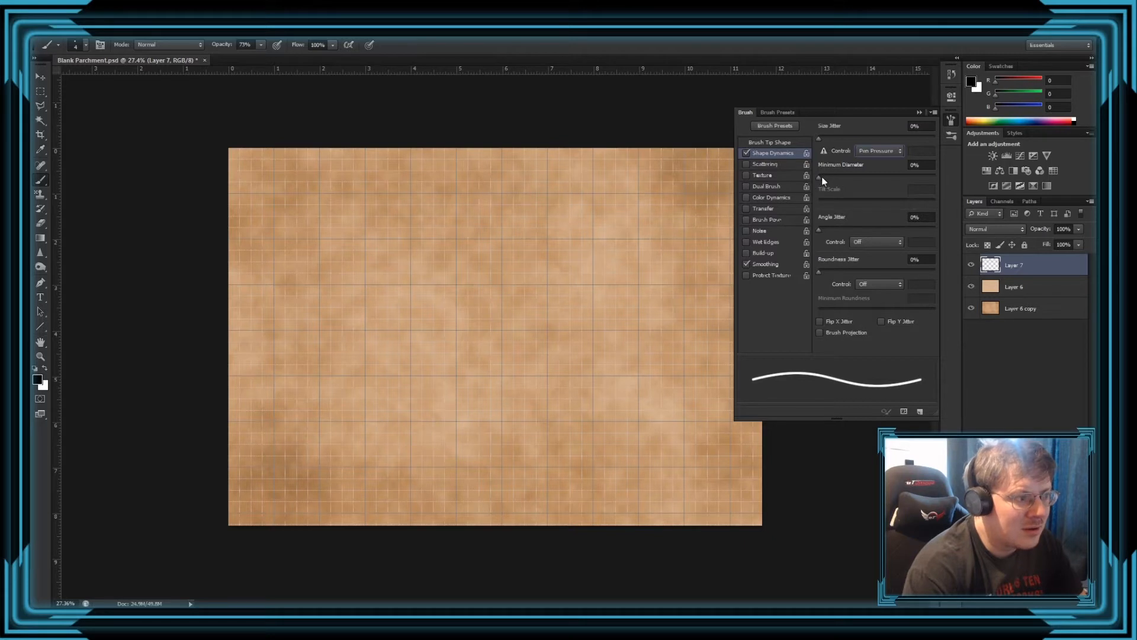
pyautogui.click(766, 165)
pyautogui.click(774, 154)
pyautogui.click(860, 285)
pyautogui.click(868, 285)
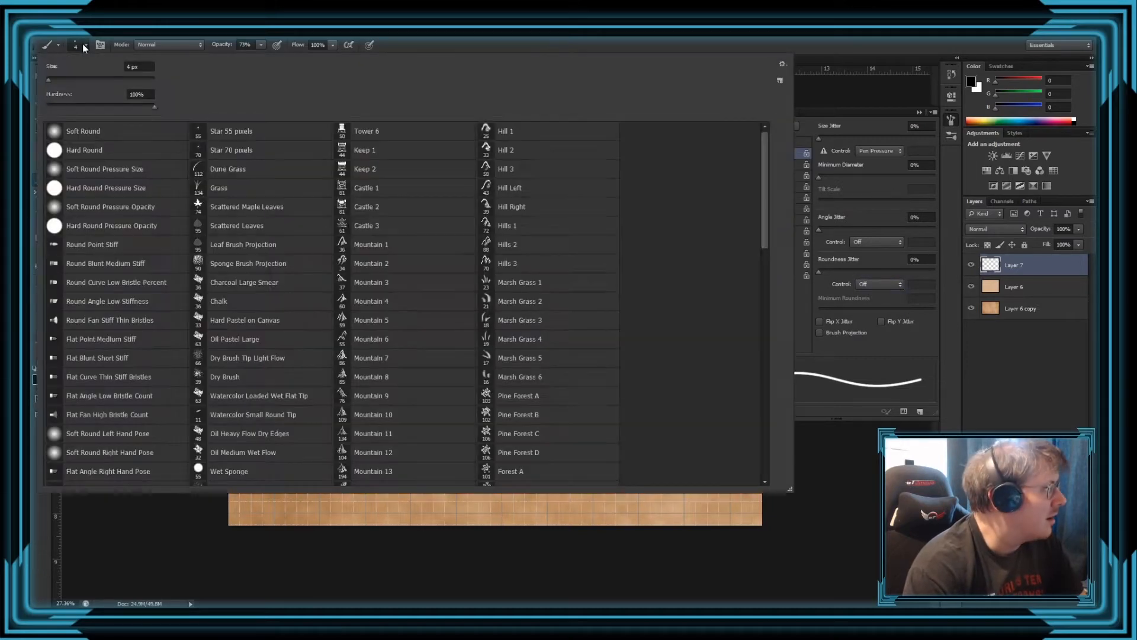
pyautogui.click(84, 45)
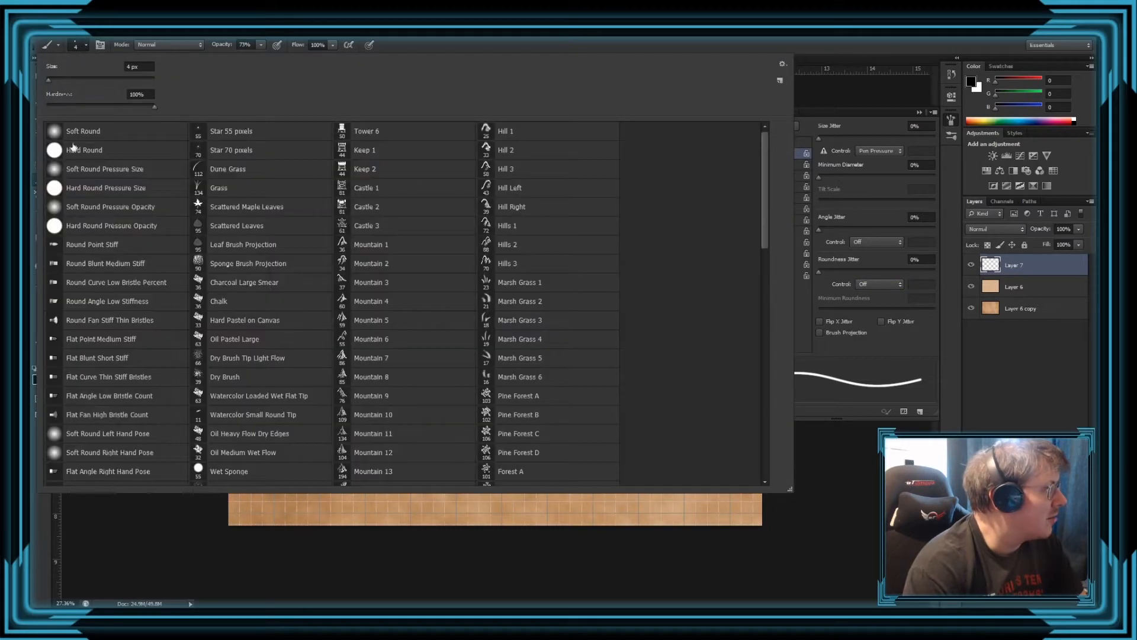
pyautogui.doubleClick(55, 188)
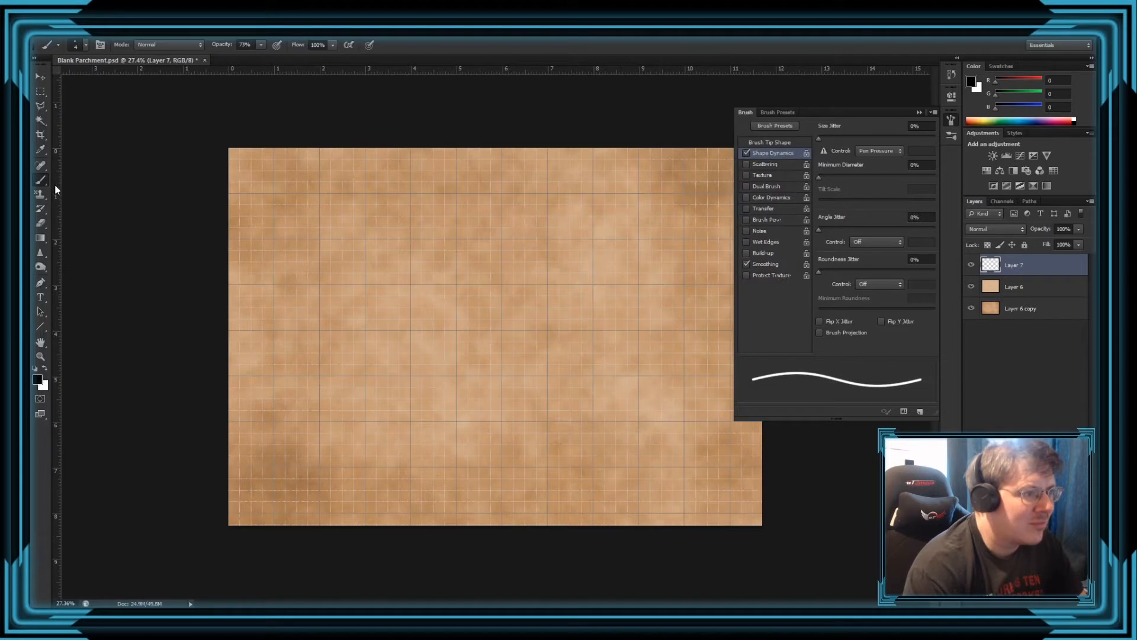
# Set the brush tip's spacing to 1% and close the brush settings.
pyautogui.click(795, 141)
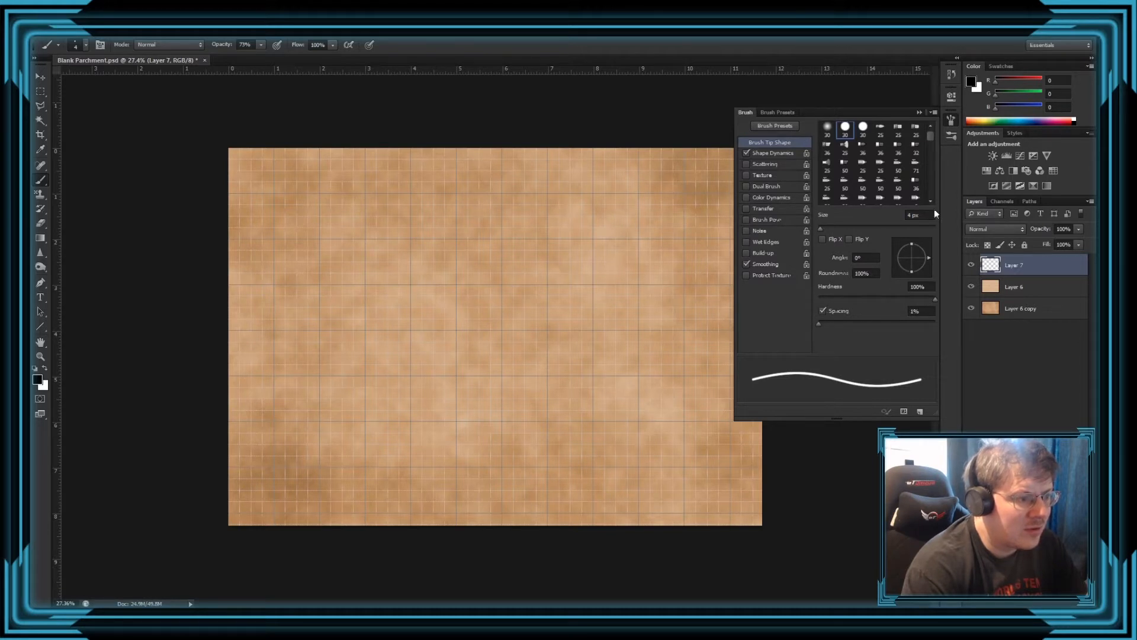
pyautogui.click(919, 112)
# Paint two curved test strokes near the middle of the parchment and undo both.
pyautogui.scroll(10, 578, 234)
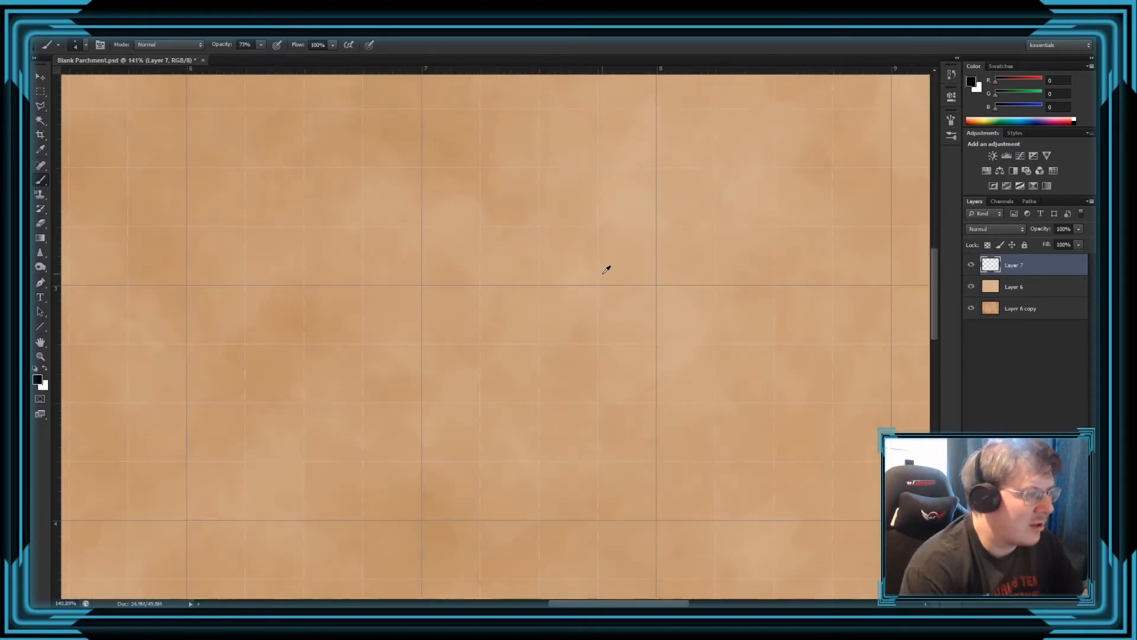
pyautogui.moveTo(314, 342)
pyautogui.mouseDown()
pyautogui.moveTo(521, 279)
pyautogui.moveTo(662, 327)
pyautogui.mouseUp()
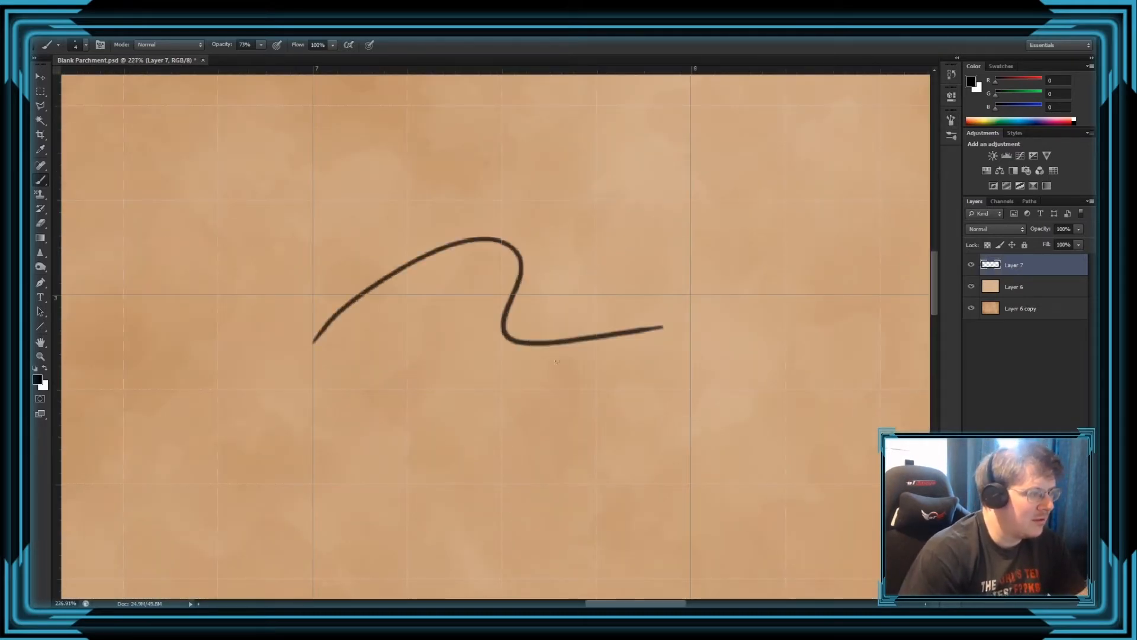
pyautogui.moveTo(379, 433); pyautogui.dragTo(722, 388)
pyautogui.hotkey('ctrl', 'alt', 'z')
pyautogui.hotkey('ctrl', 'alt', 'z')
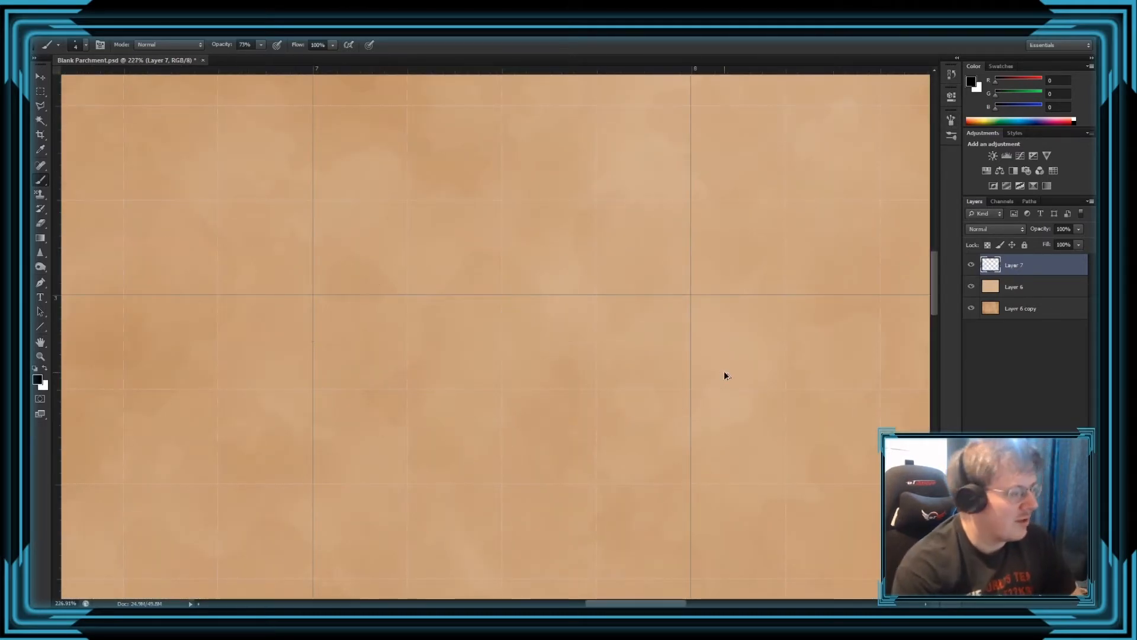
# Paint a winding line on Layer 7 from the parchment's upper edge, about 8.75 across, down to about 5.3 on the vertical ruler.
pyautogui.scroll(-6, 797, 230)
pyautogui.scroll(-3, 805, 215)
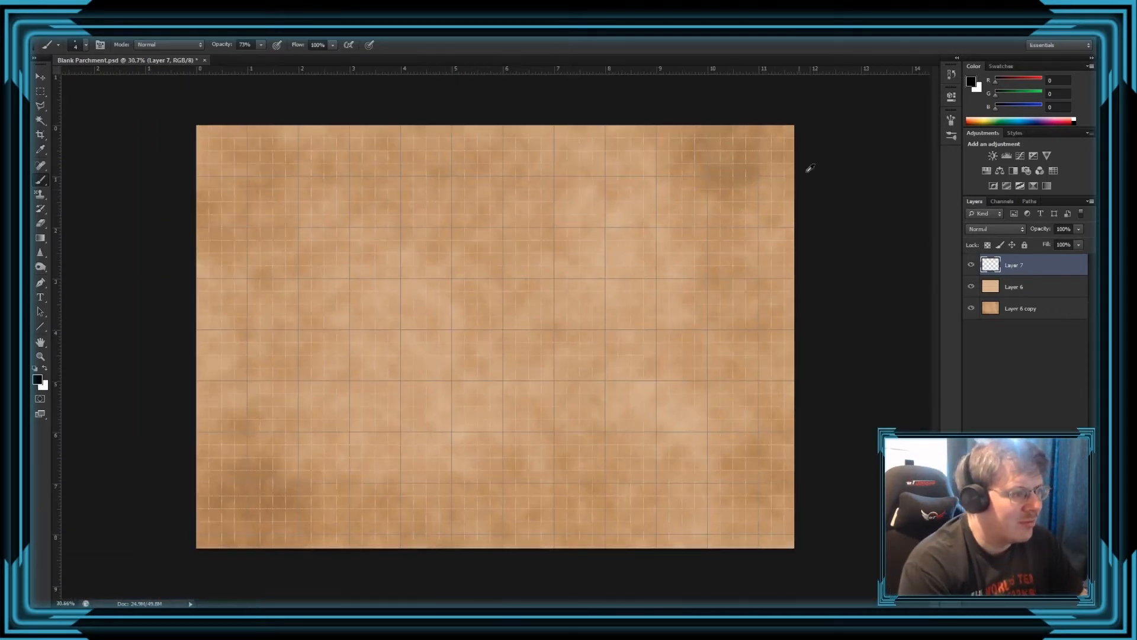
pyautogui.scroll(2, 807, 168)
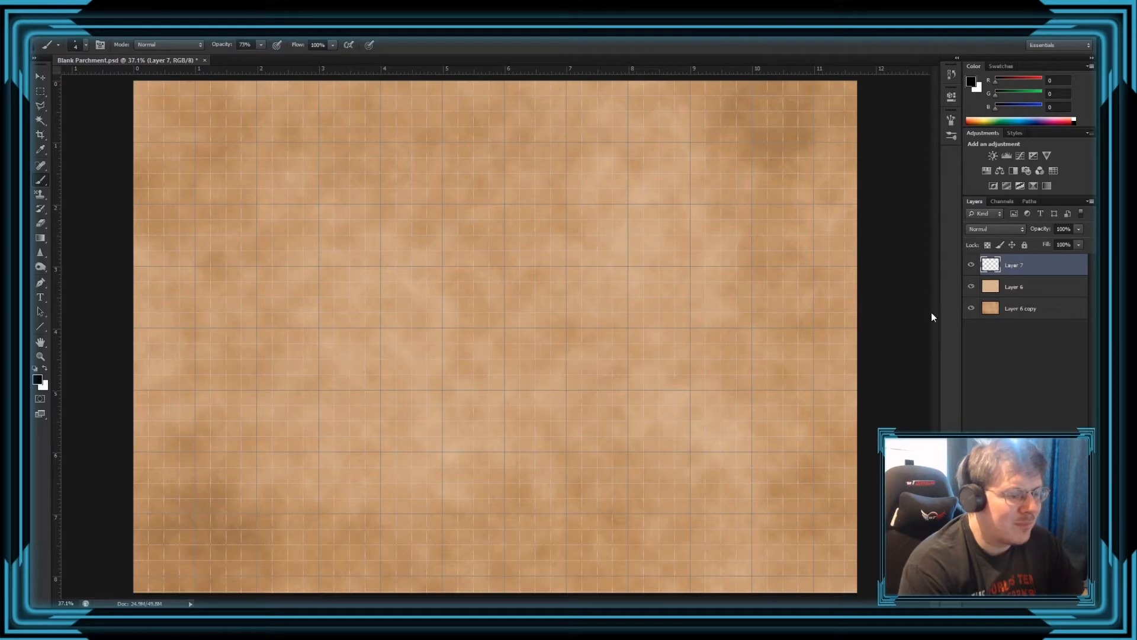
pyautogui.scroll(-3, 782, 153)
pyautogui.scroll(3, 839, 94)
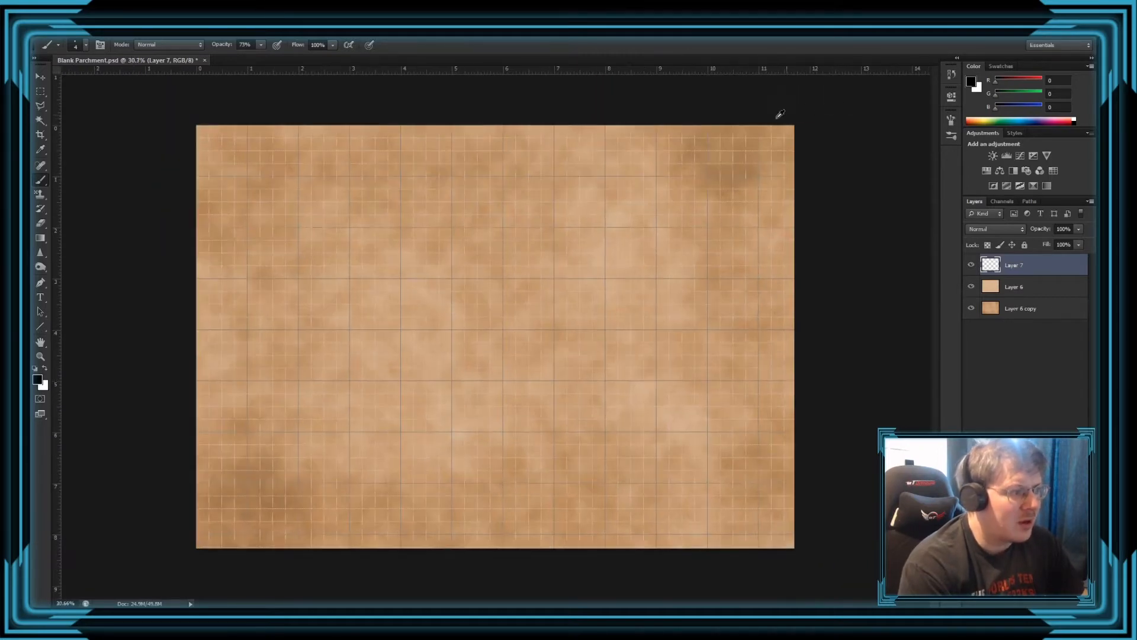
pyautogui.scroll(2, 754, 109)
pyautogui.scroll(3, 787, 180)
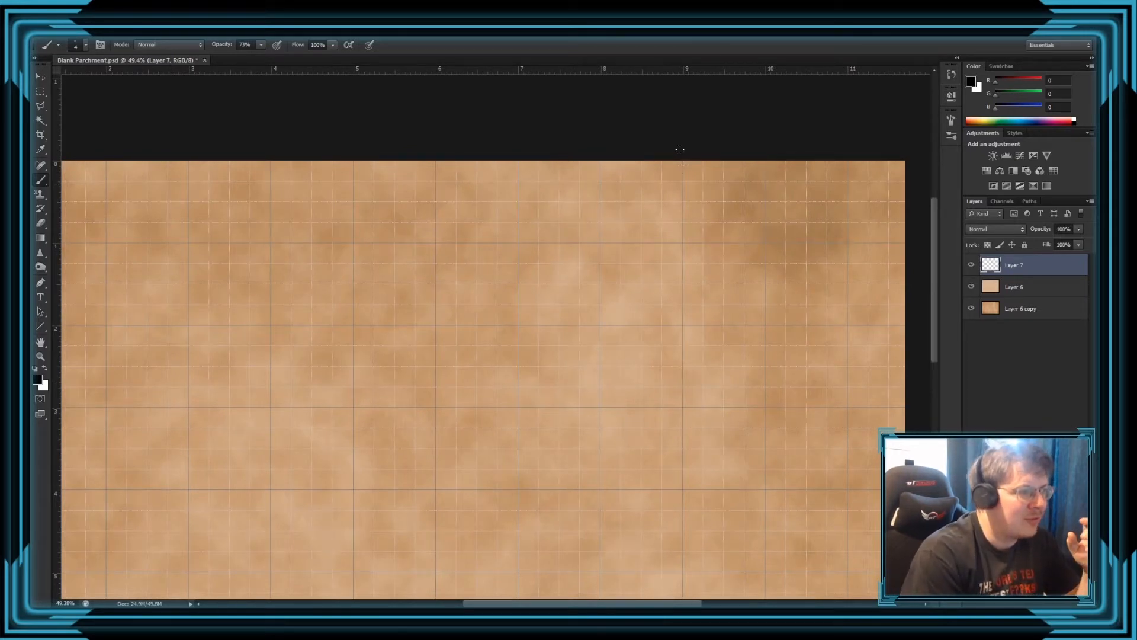
pyautogui.moveTo(662, 162); pyautogui.dragTo(612, 208)
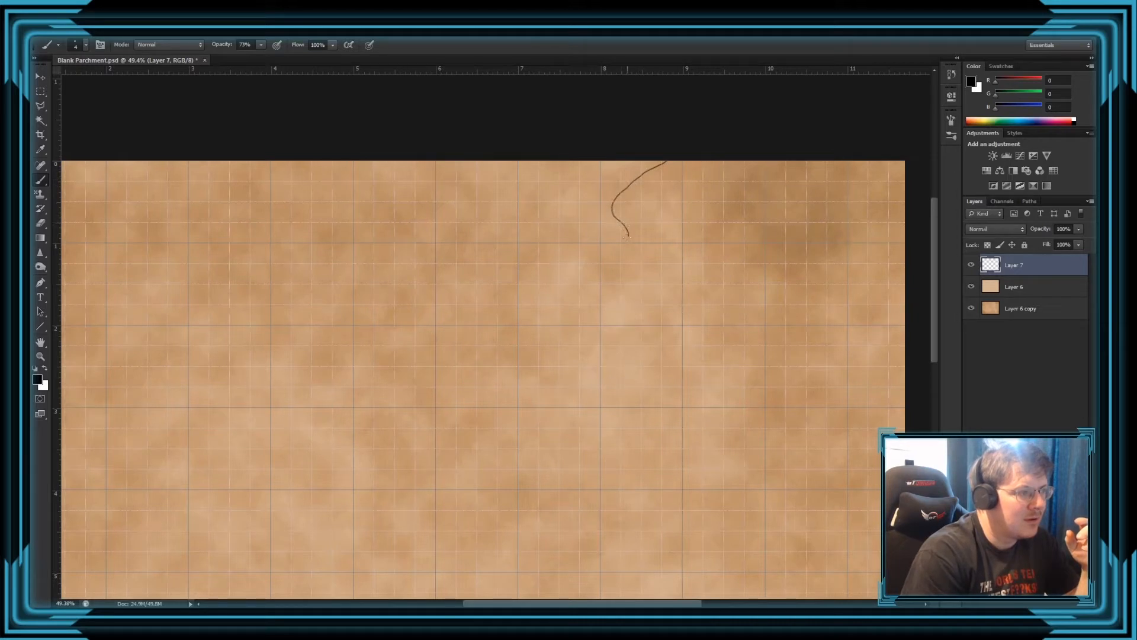
pyautogui.moveTo(605, 276)
pyautogui.mouseDown()
pyautogui.moveTo(602, 360)
pyautogui.moveTo(616, 421)
pyautogui.moveTo(669, 457)
pyautogui.moveTo(694, 506)
pyautogui.moveTo(686, 523)
pyautogui.moveTo(611, 544)
pyautogui.moveTo(580, 591)
pyautogui.mouseUp()
# Continue the winding line from its lower end to the parchment's bottom edge, ending at about 10.7 on the horizontal ruler.
pyautogui.scroll(-5, 594, 197)
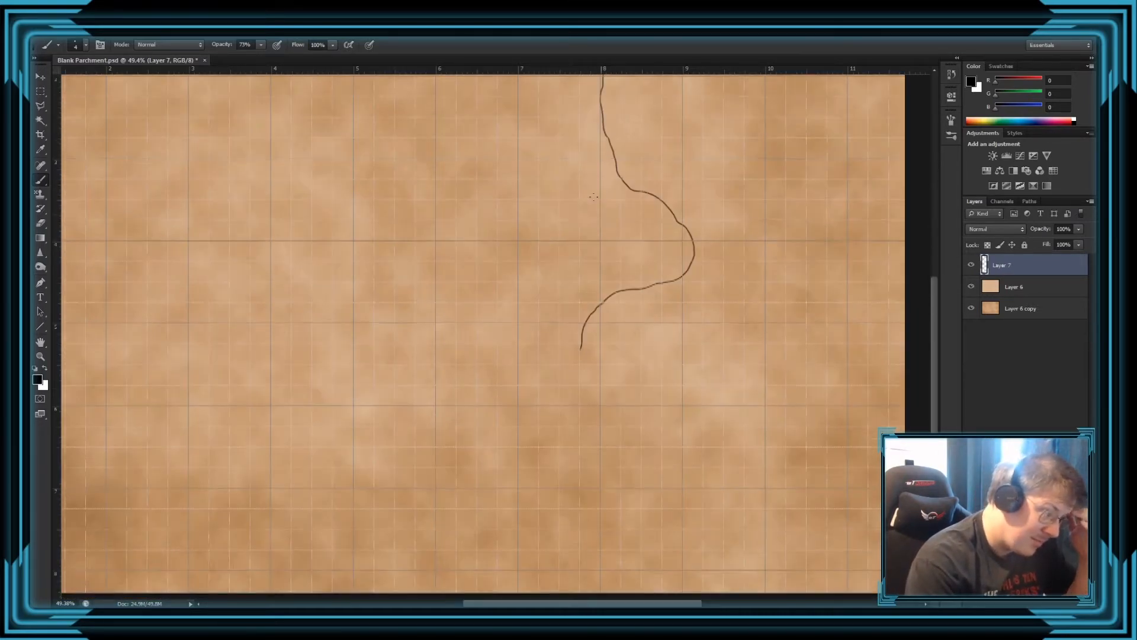
pyautogui.scroll(-1, 593, 197)
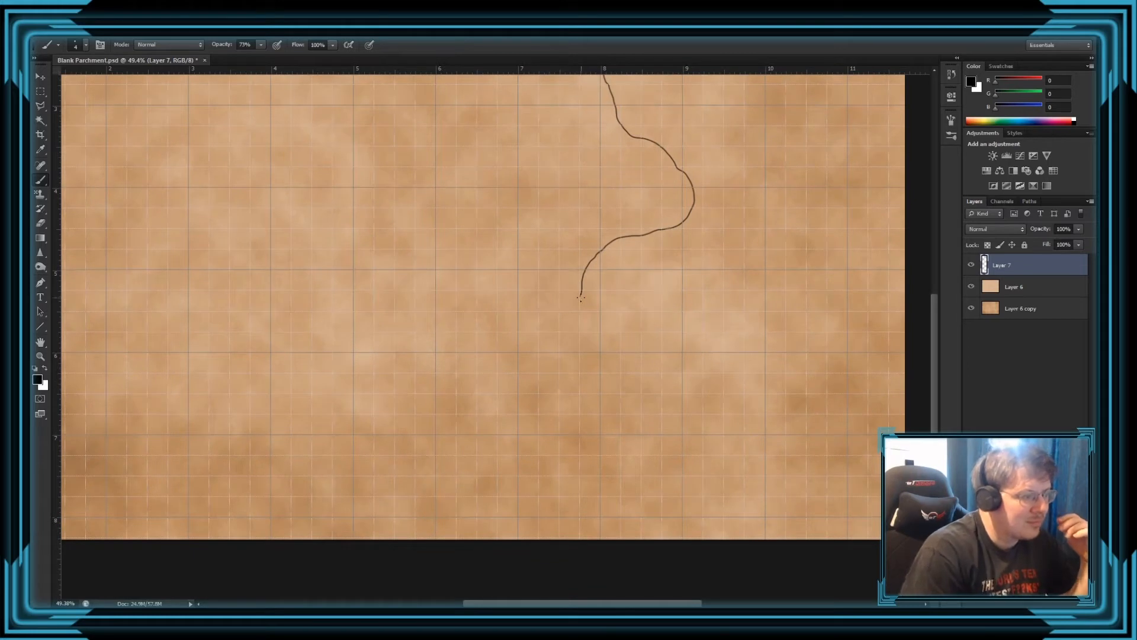
pyautogui.moveTo(582, 295)
pyautogui.mouseDown()
pyautogui.moveTo(566, 312)
pyautogui.moveTo(581, 359)
pyautogui.moveTo(620, 370)
pyautogui.moveTo(665, 353)
pyautogui.moveTo(698, 308)
pyautogui.moveTo(786, 394)
pyautogui.moveTo(821, 497)
pyautogui.moveTo(824, 548)
pyautogui.mouseUp()
pyautogui.hotkey('ctrl', 'z')
pyautogui.scroll(-7, 869, 526)
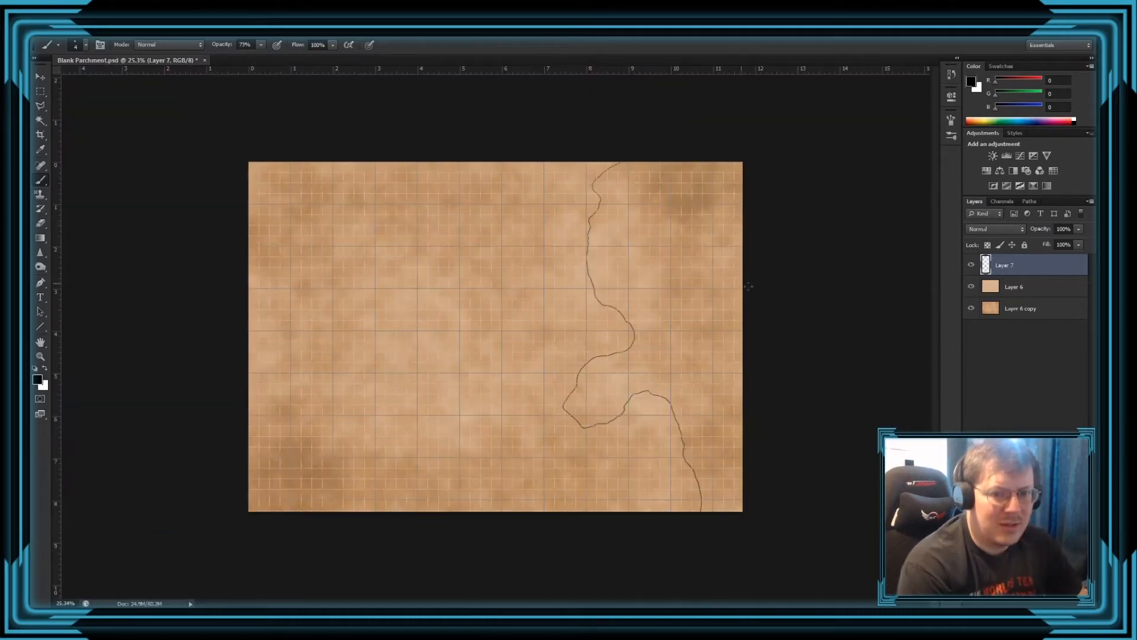
# Erase the smooth uppermost section of the winding line, from the parchment's upper edge down to about the 1 ruler mark.
pyautogui.scroll(2, 638, 67)
pyautogui.scroll(-3, 820, 87)
pyautogui.scroll(8, 756, 76)
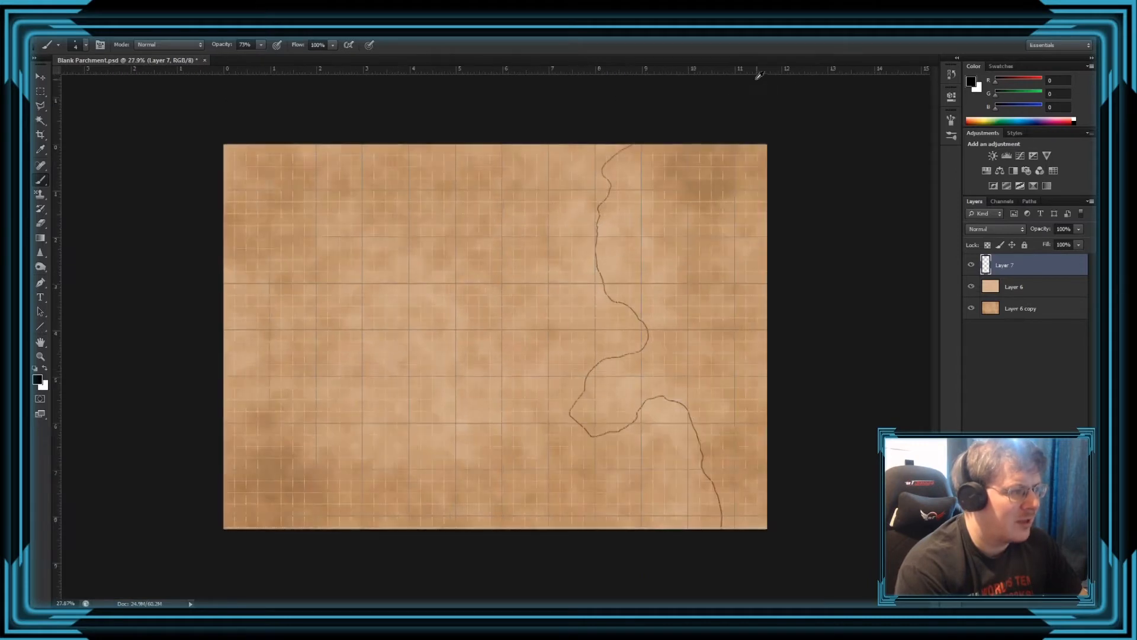
pyautogui.hotkey('alt', 'e')
pyautogui.press('Escape')
pyautogui.press('e')
pyautogui.hotkey('alt', 'e')
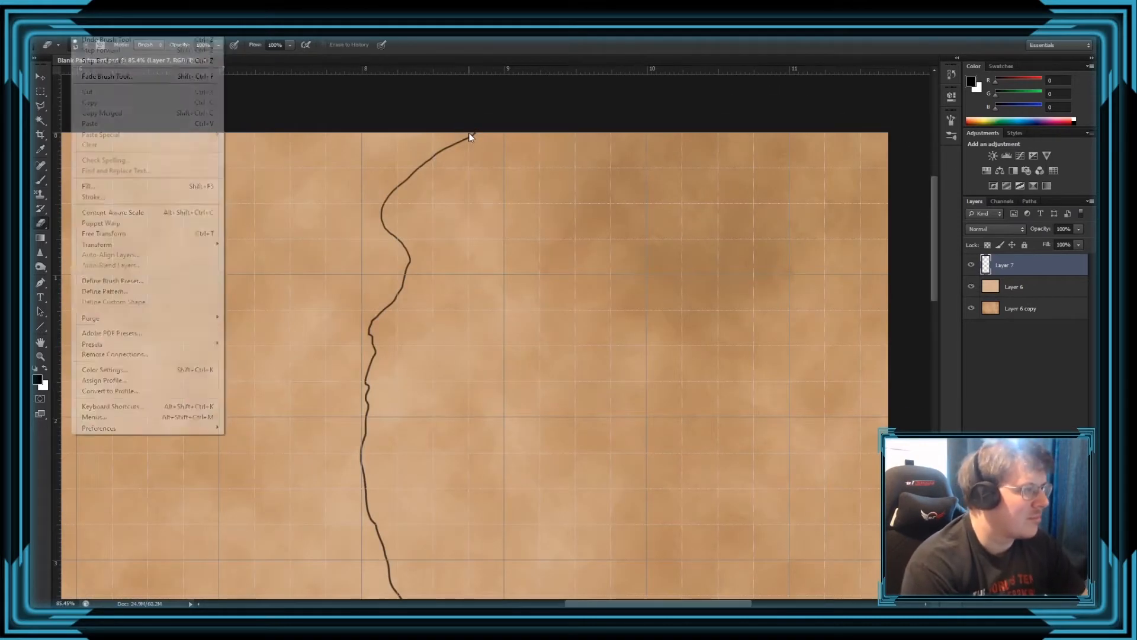
pyautogui.press('Escape')
pyautogui.moveTo(470, 138)
pyautogui.mouseDown()
pyautogui.moveTo(436, 148)
pyautogui.moveTo(387, 207)
pyautogui.moveTo(398, 203)
pyautogui.moveTo(421, 266)
pyautogui.moveTo(412, 285)
pyautogui.moveTo(410, 250)
pyautogui.moveTo(384, 219)
pyautogui.mouseUp()
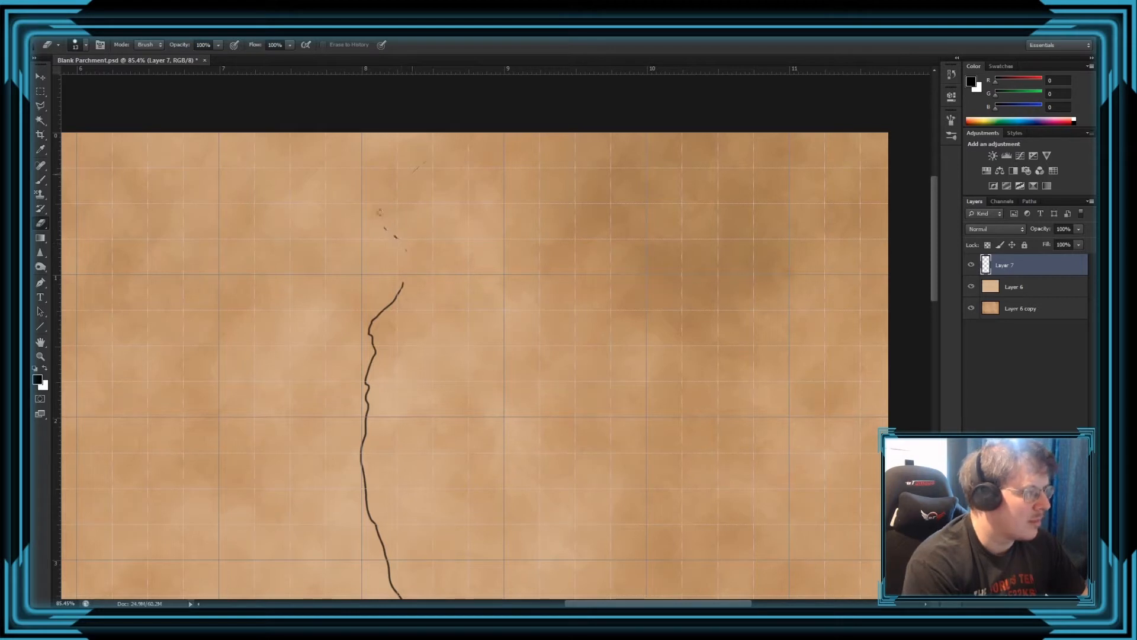
# Repaint the erased section with the brush as a more jagged line, joining the remaining line to the parchment's upper edge.
pyautogui.press('b')
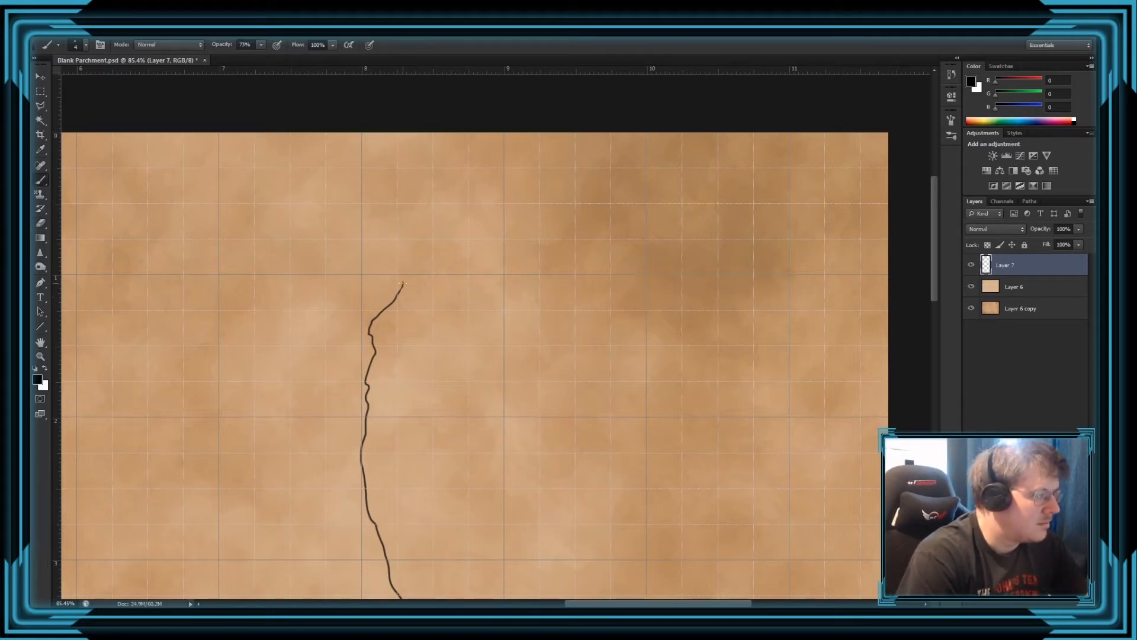
pyautogui.moveTo(403, 283)
pyautogui.mouseDown()
pyautogui.moveTo(371, 229)
pyautogui.moveTo(395, 204)
pyautogui.moveTo(444, 187)
pyautogui.moveTo(468, 147)
pyautogui.moveTo(495, 132)
pyautogui.mouseUp()
pyautogui.scroll(-3, 591, 363)
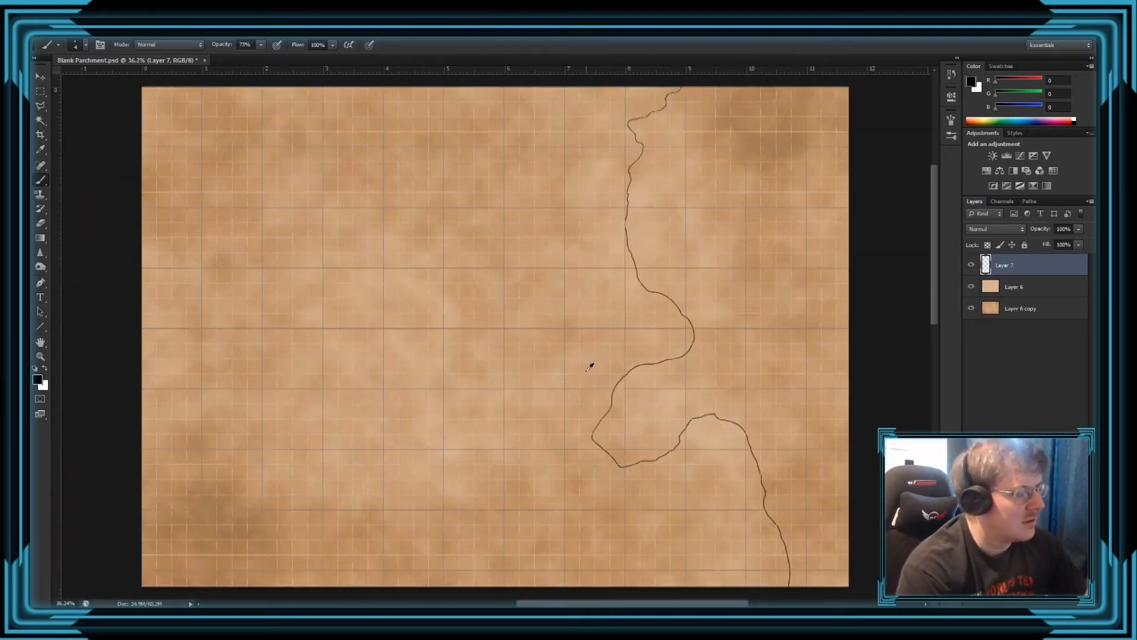
pyautogui.scroll(-1, 887, 244)
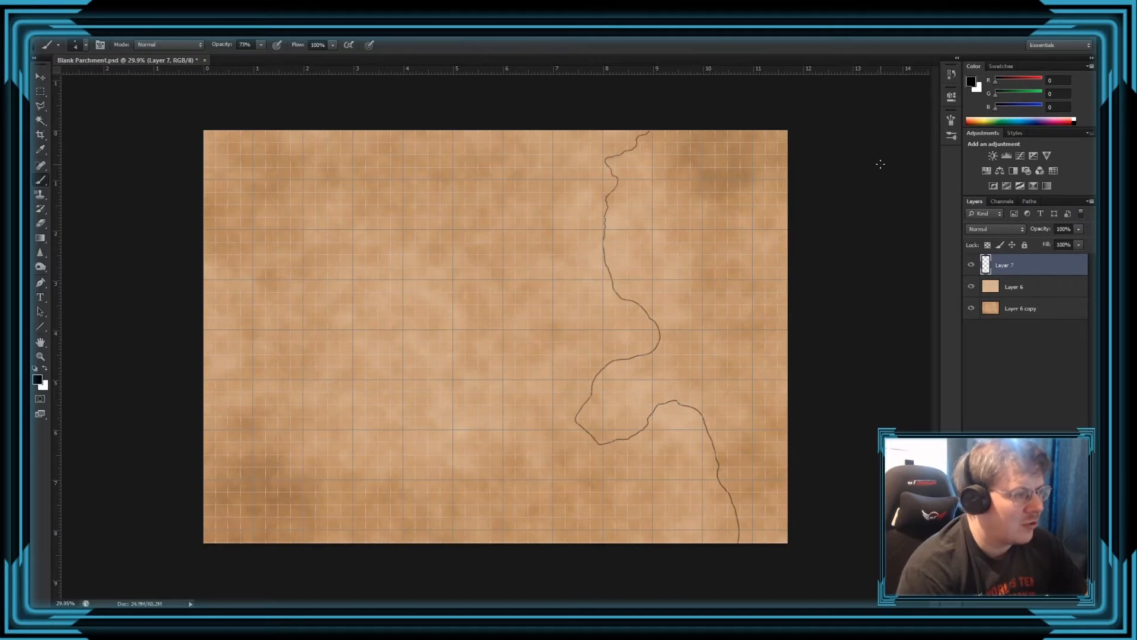
# Save the current 4 px brush as a new brush preset named Mapping Brush, with its size captured.
pyautogui.rightClick(676, 220)
pyautogui.click(782, 64)
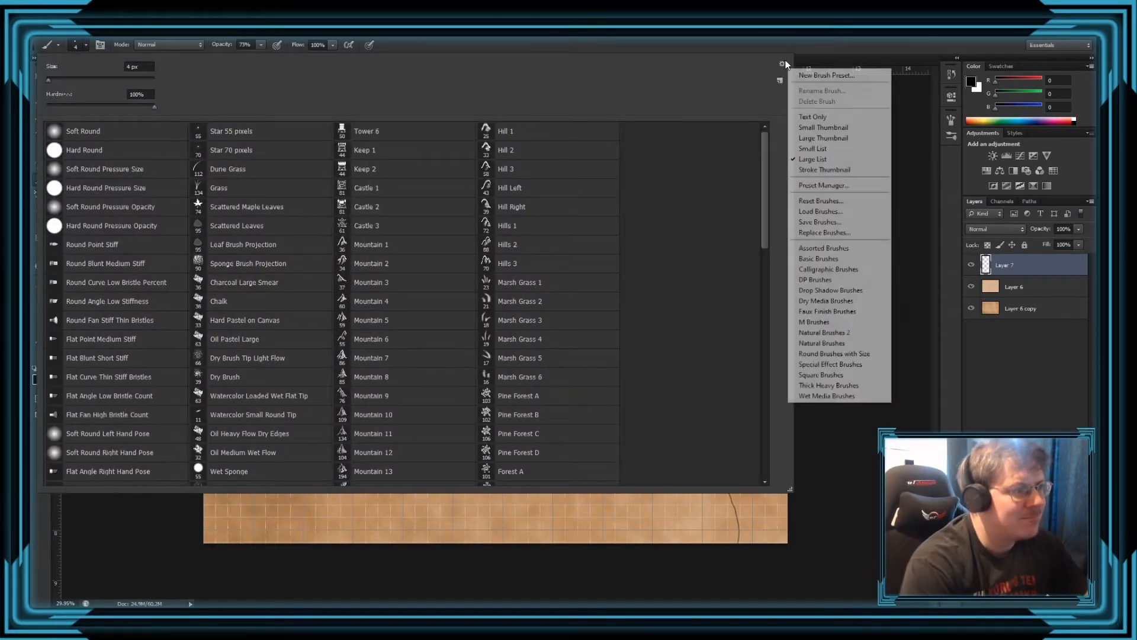
pyautogui.click(828, 76)
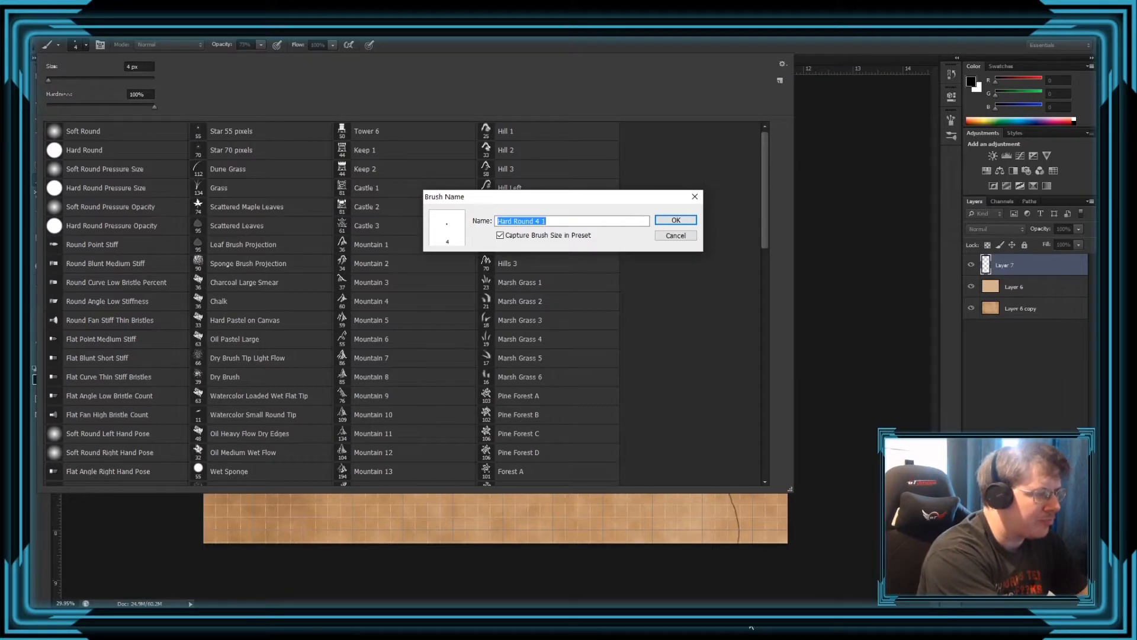
pyautogui.write('Mapping Brush')
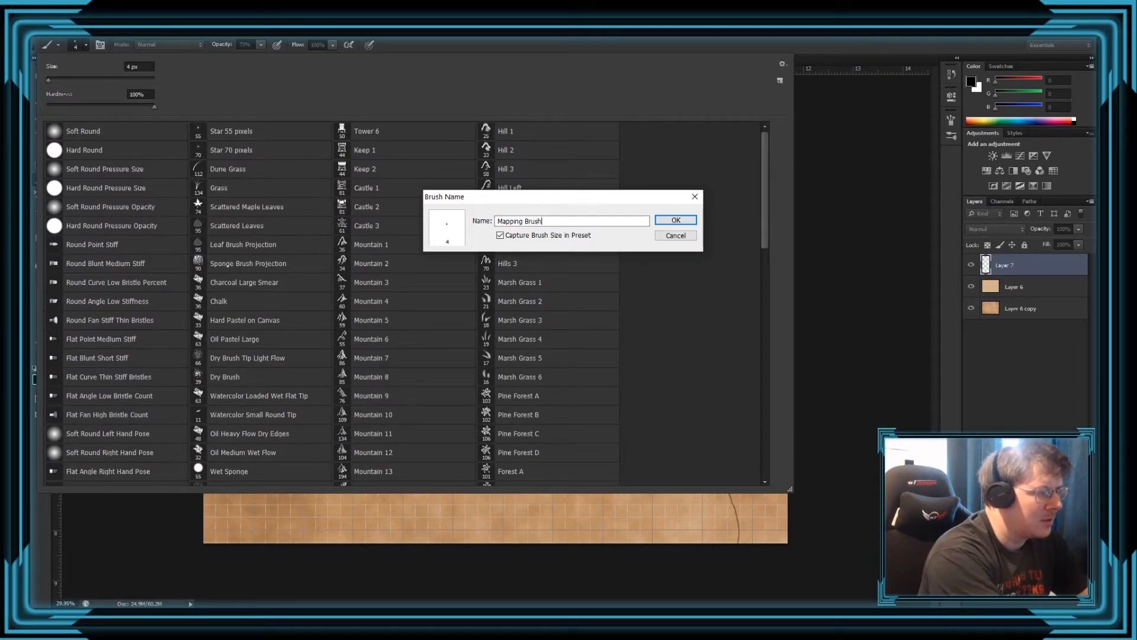
pyautogui.press('Return')
pyautogui.press('Return')
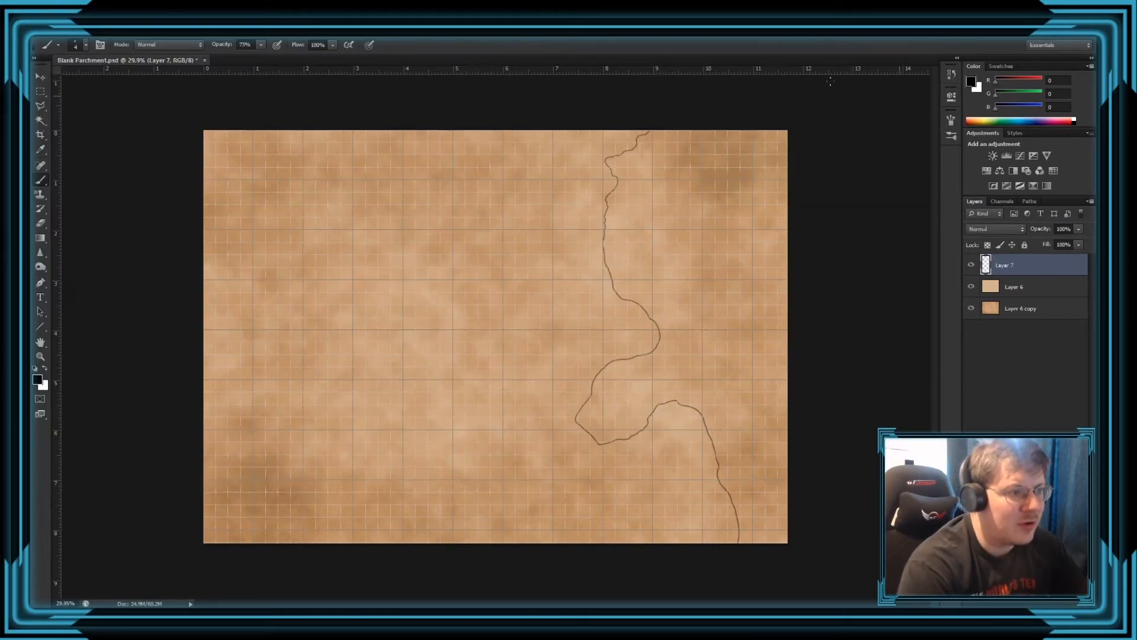
# Set the brush's size jitter to 30% in Shape Dynamics and its tip spacing to 25%.
pyautogui.click(101, 43)
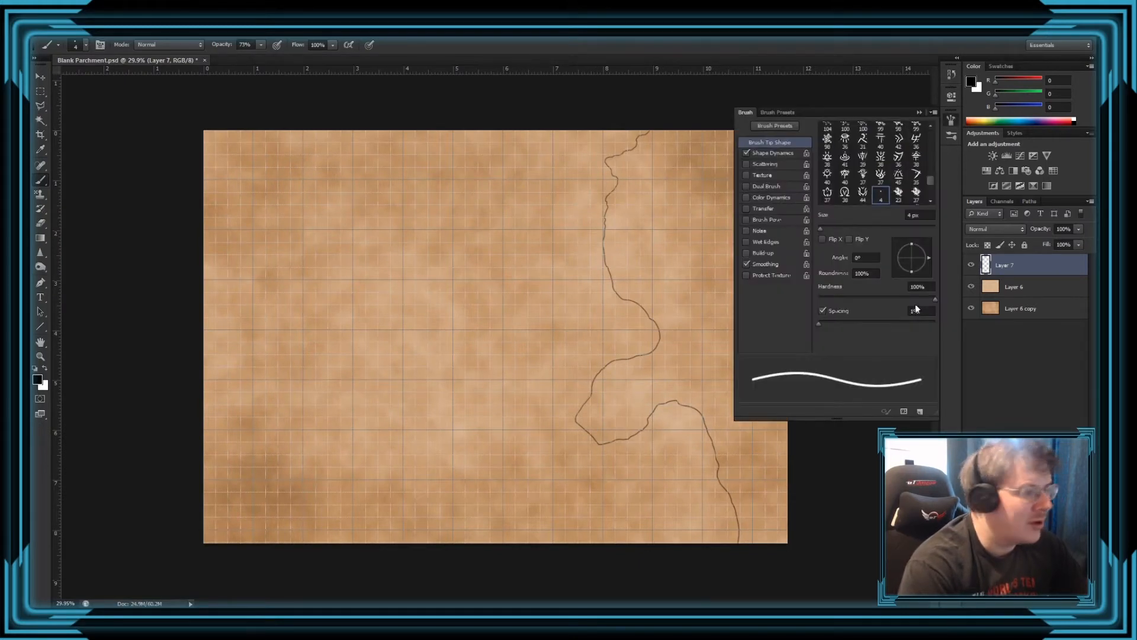
pyautogui.click(782, 152)
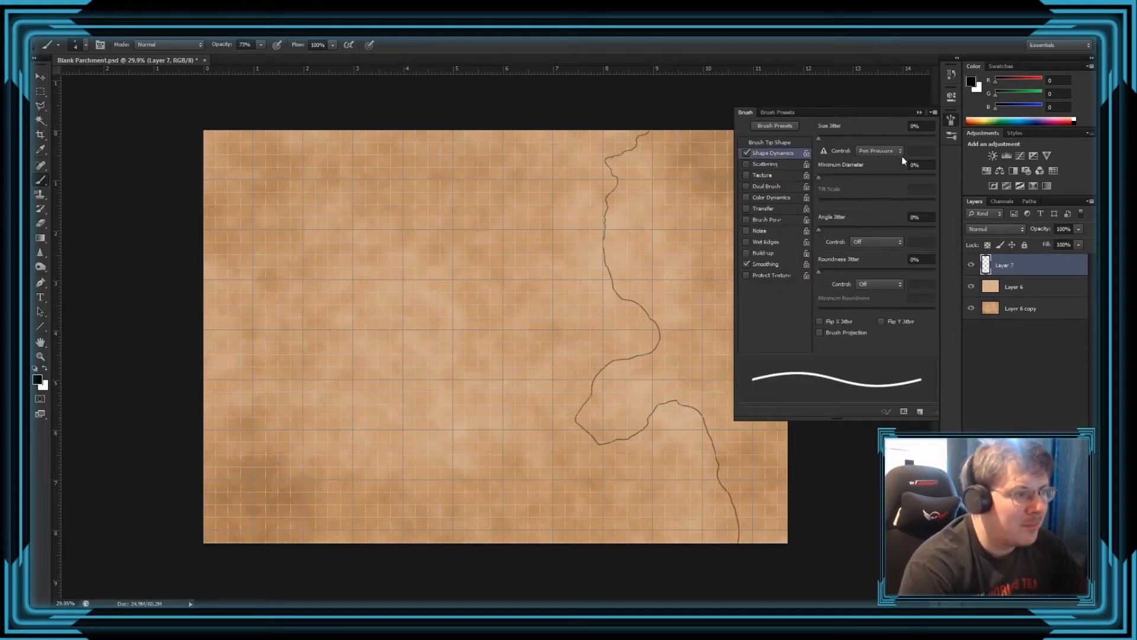
pyautogui.click(920, 126)
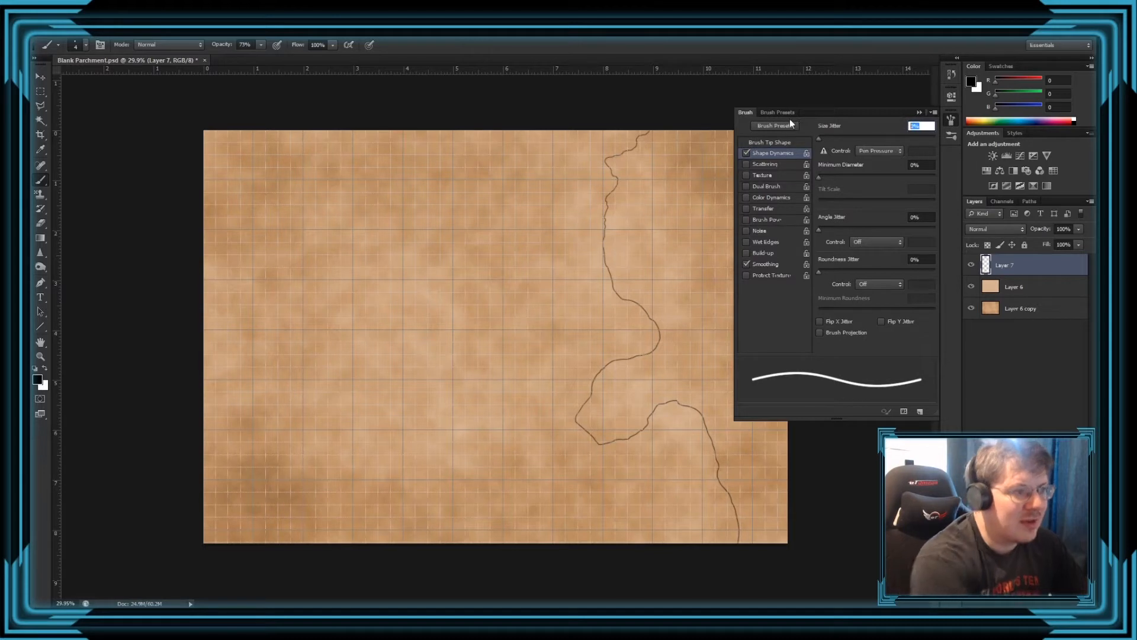
pyautogui.write('10')
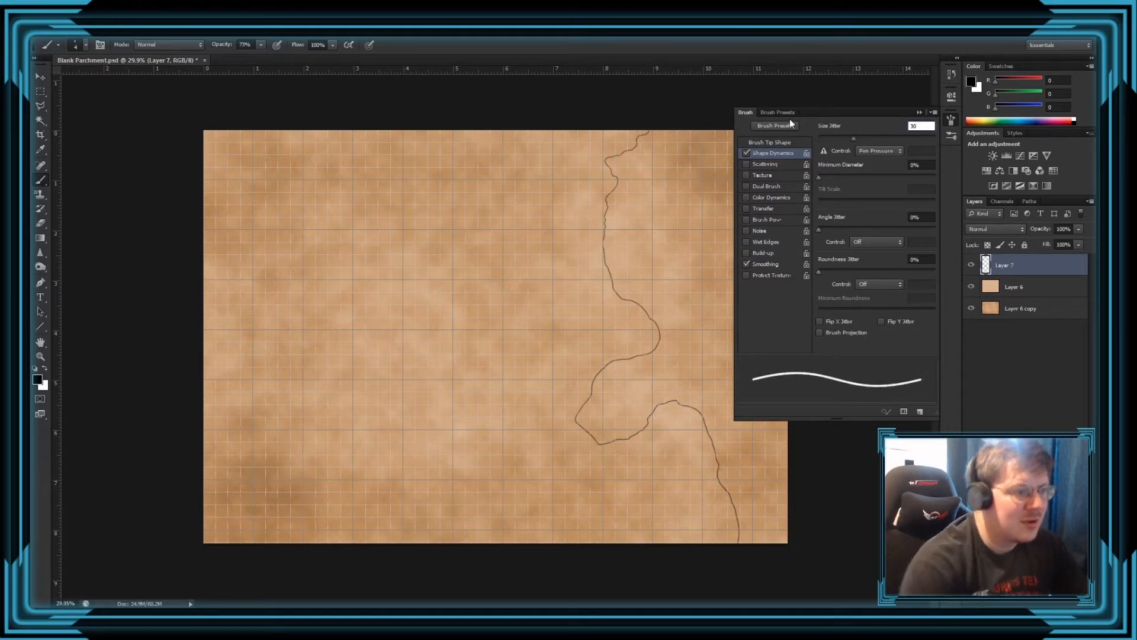
pyautogui.click(780, 142)
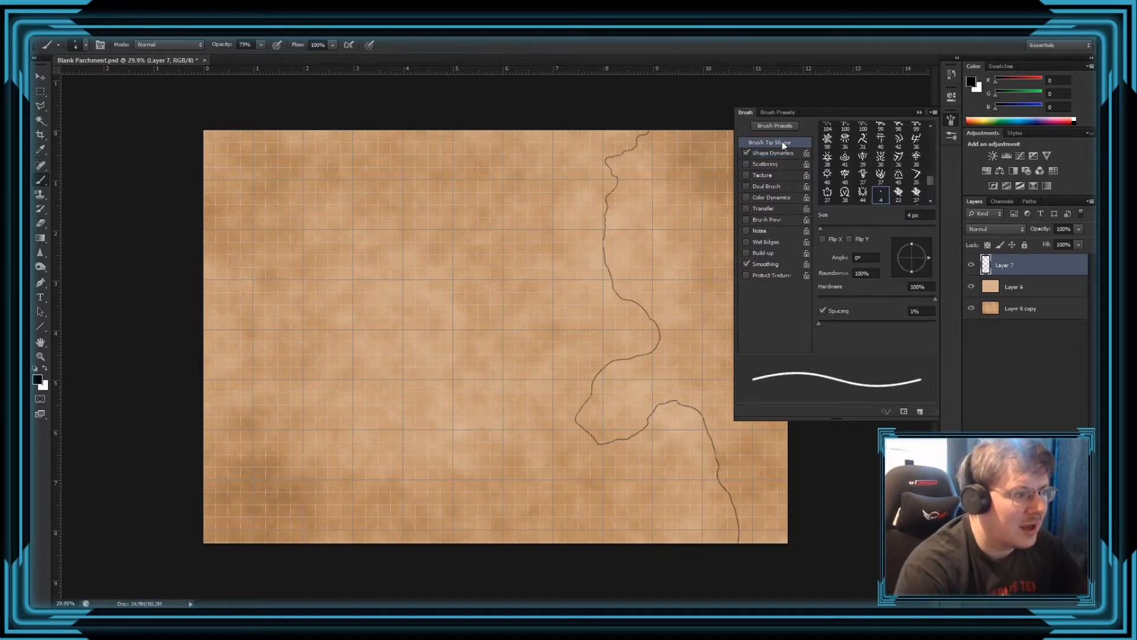
pyautogui.click(920, 311)
pyautogui.write('25')
pyautogui.press('Return')
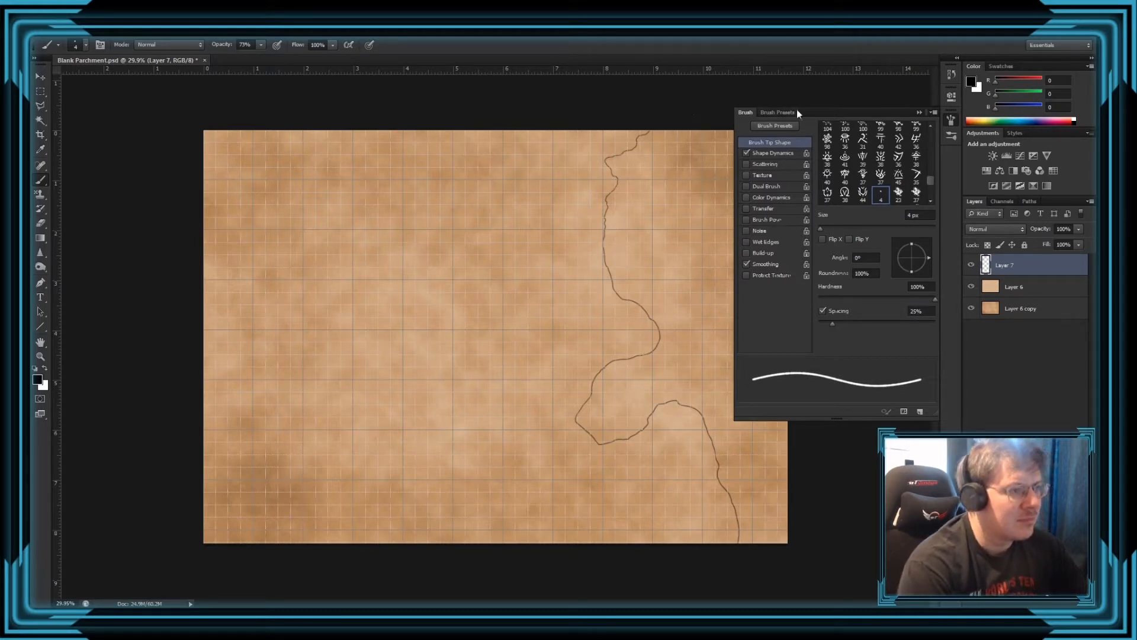
pyautogui.click(920, 112)
# Lower the brush opacity to 51% and paint a thin parallel line just right of the winding line, from the parchment's upper edge to about 1.5 down.
pyautogui.click(260, 45)
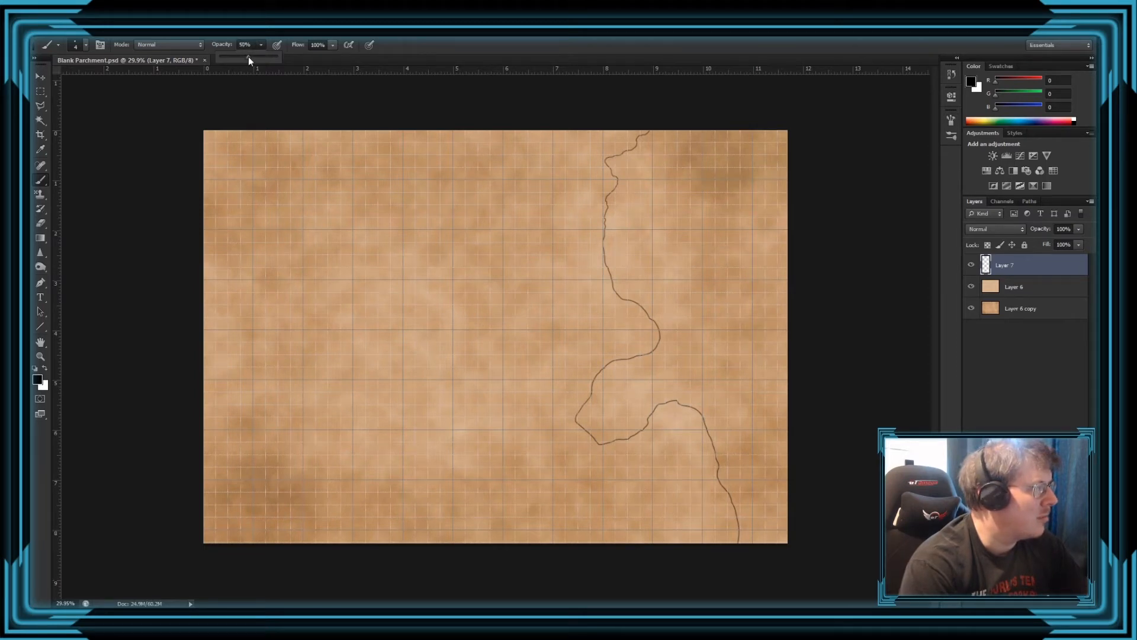
pyautogui.scroll(3, 754, 76)
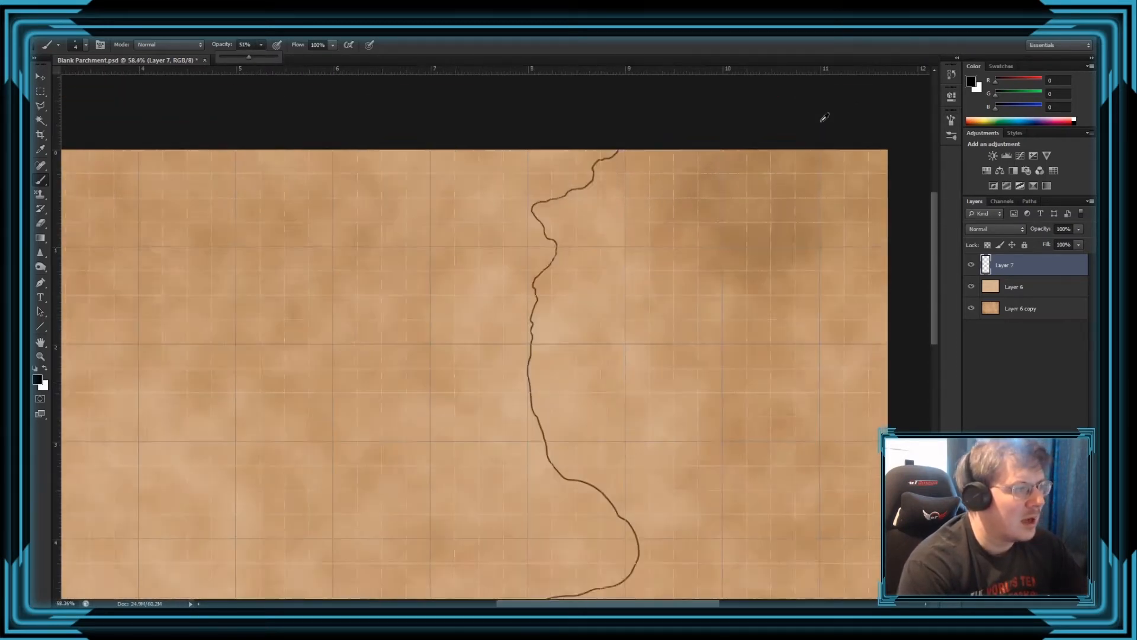
pyautogui.scroll(3, 685, 112)
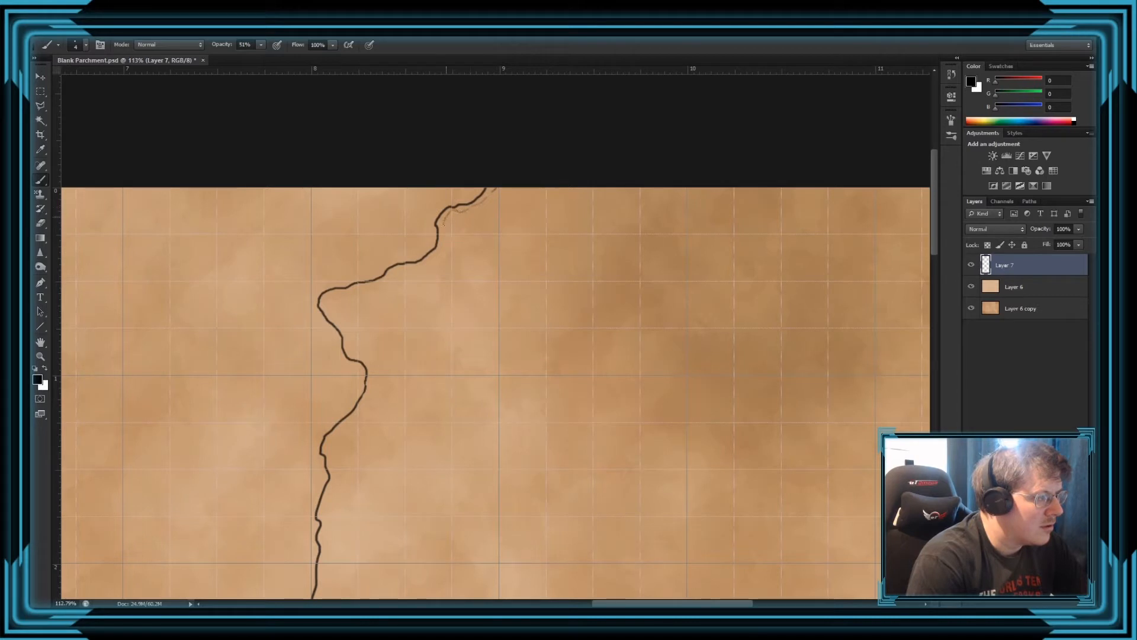
pyautogui.moveTo(438, 259); pyautogui.dragTo(430, 265)
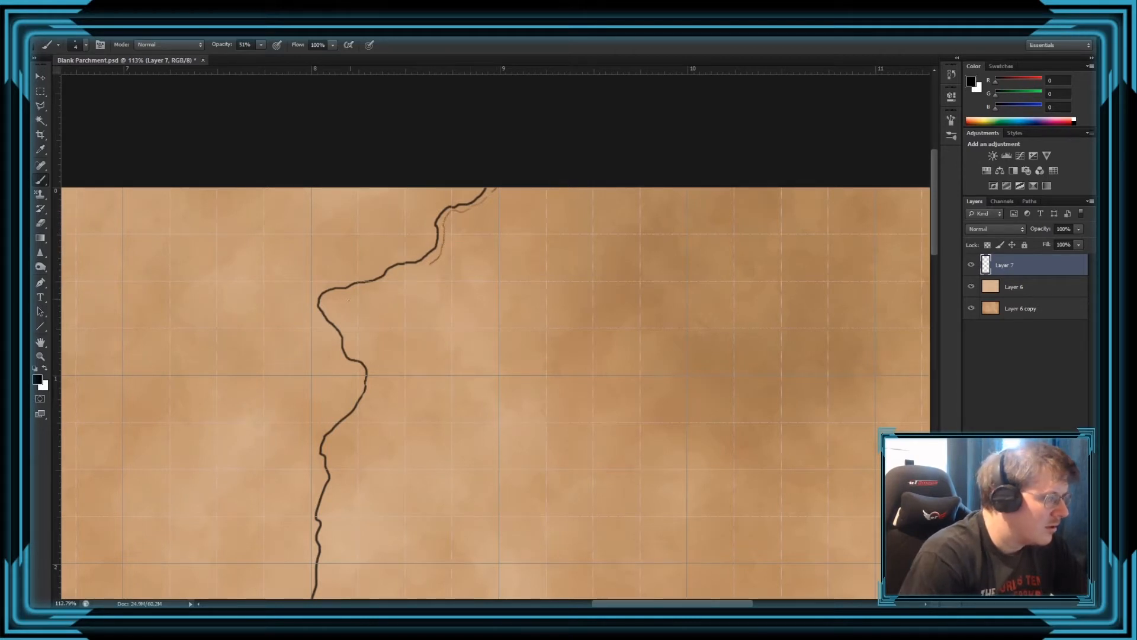
pyautogui.moveTo(331, 299); pyautogui.dragTo(394, 276)
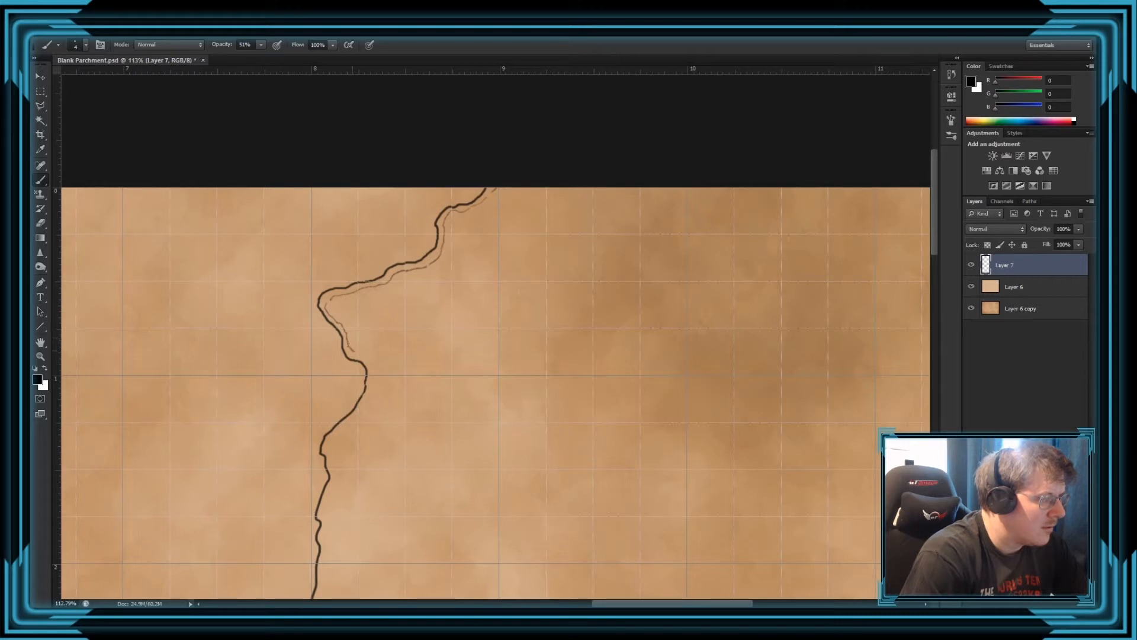
pyautogui.moveTo(345, 331); pyautogui.dragTo(365, 357)
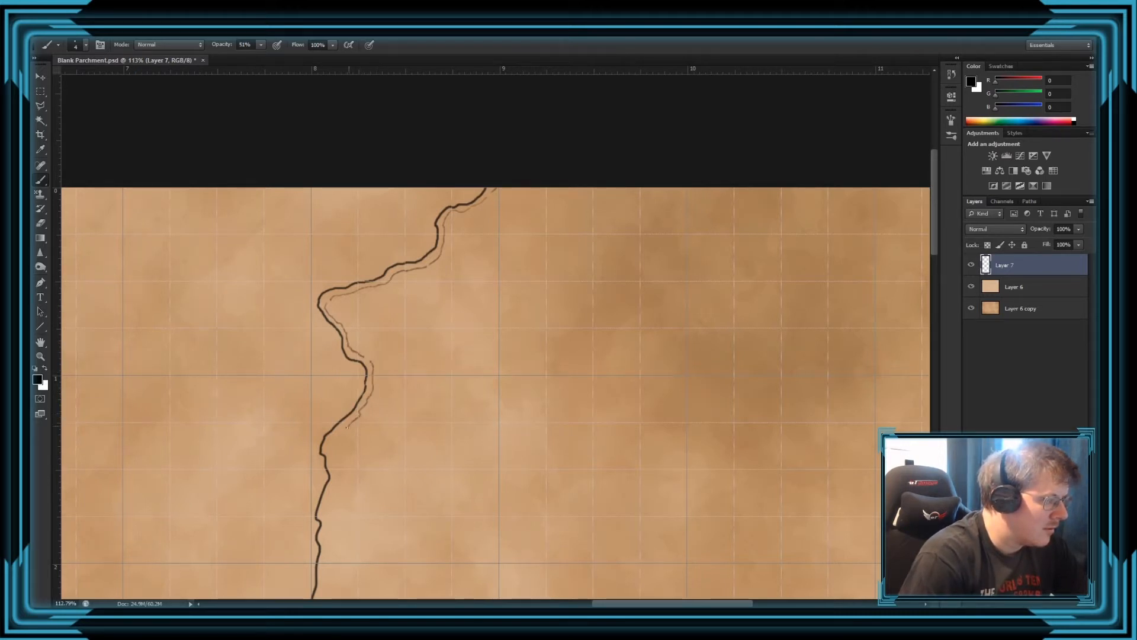
pyautogui.moveTo(336, 437); pyautogui.dragTo(330, 445)
# Erase the thin line's stray lower end and repaint it closer to the winding line, down to about 2.4 on the vertical ruler.
pyautogui.press('e')
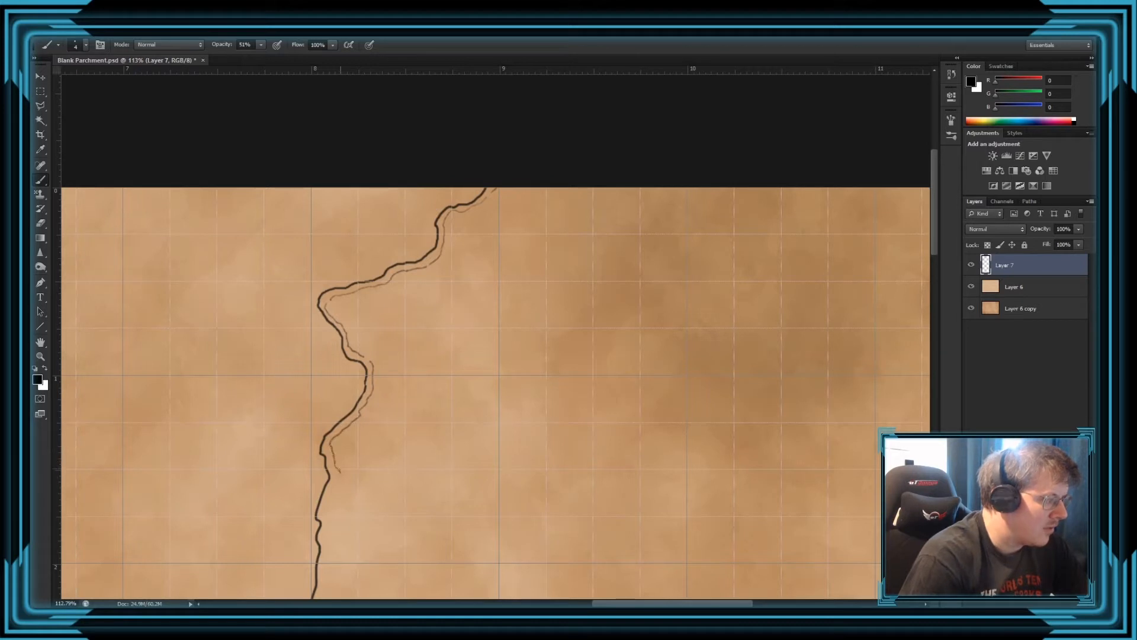
pyautogui.scroll(-3, 264, 81)
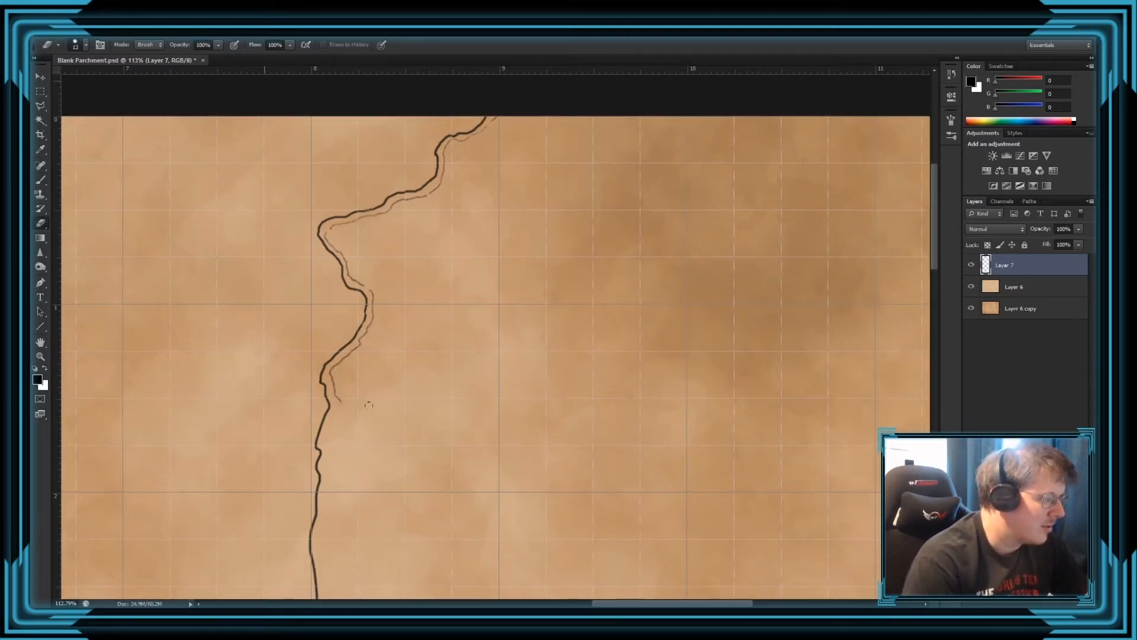
pyautogui.moveTo(341, 397); pyautogui.dragTo(340, 405)
pyautogui.press('b')
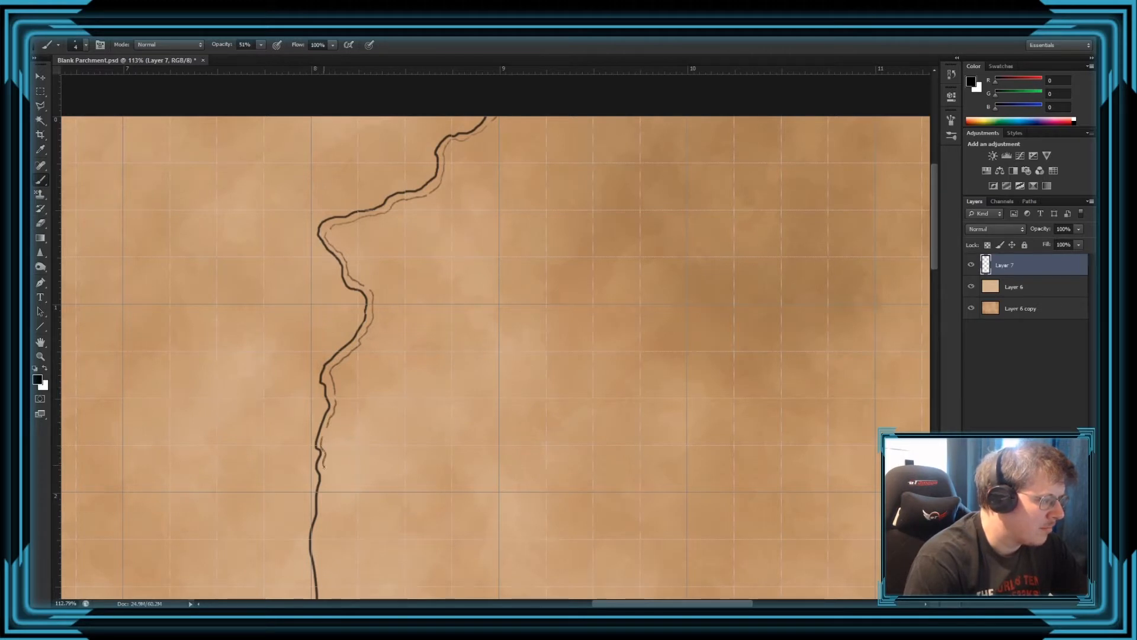
pyautogui.moveTo(323, 489); pyautogui.dragTo(325, 573)
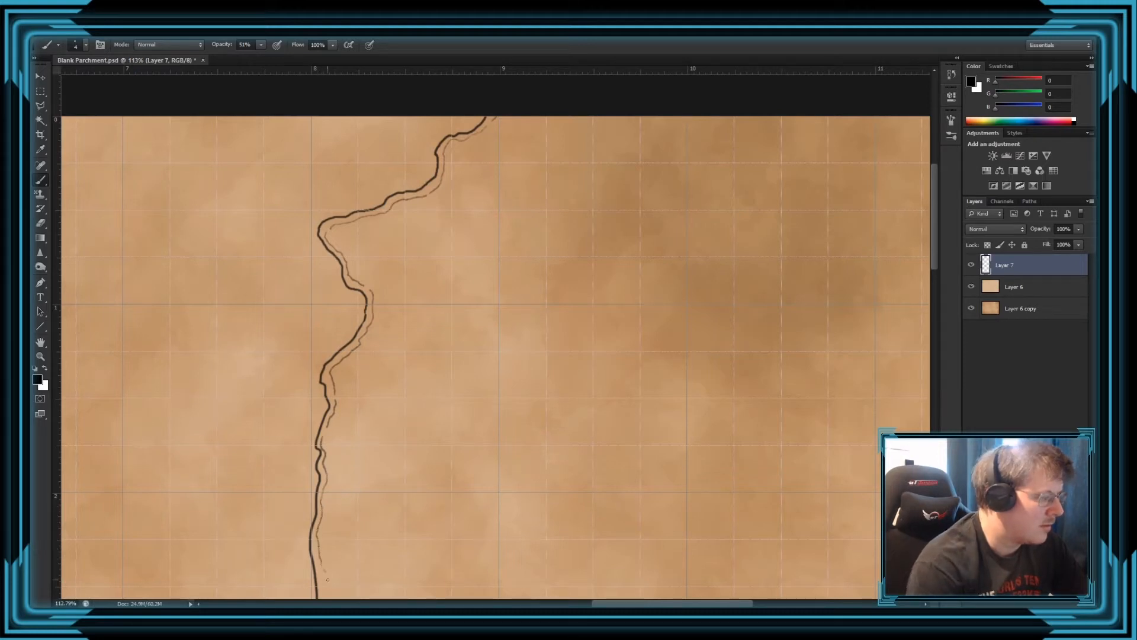
# Continue the thin parallel line in broken strokes along the winding line's right side, down to about 3.7 on the vertical ruler.
pyautogui.scroll(-4, 326, 573)
pyautogui.scroll(-5, 597, 274)
pyautogui.scroll(-3, 474, 237)
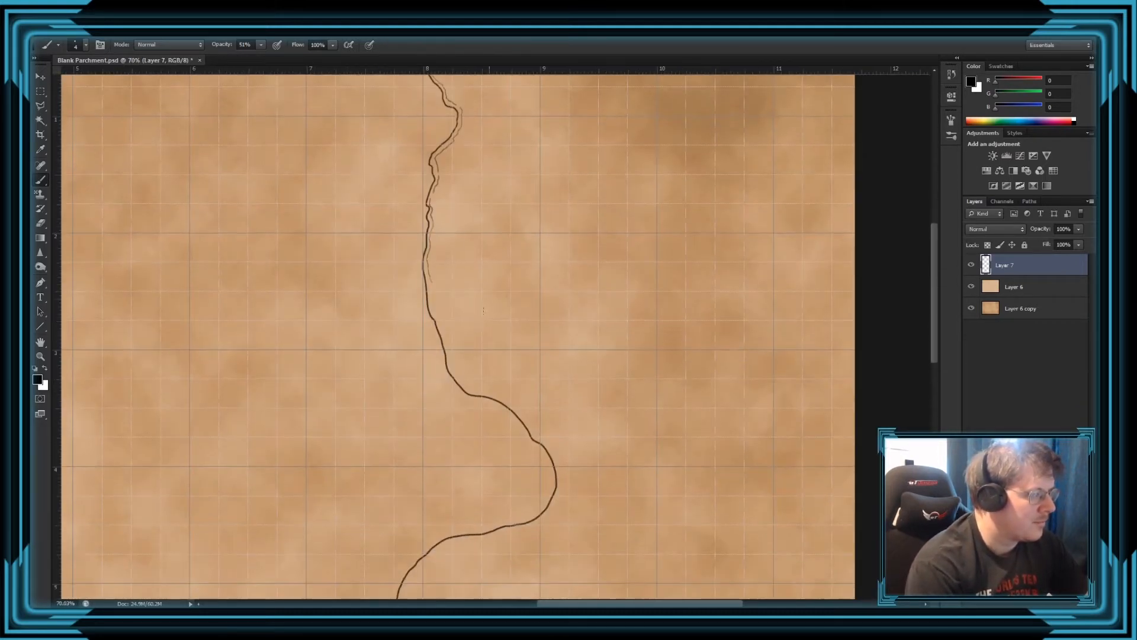
pyautogui.scroll(7, 446, 193)
pyautogui.press('e')
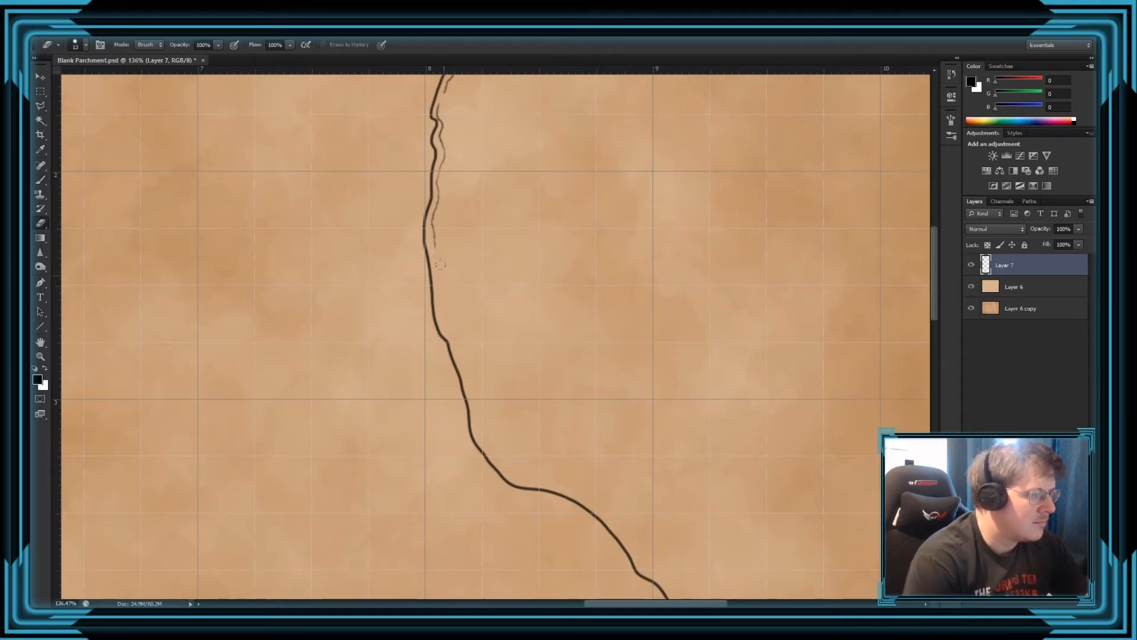
pyautogui.press('v')
pyautogui.press('b')
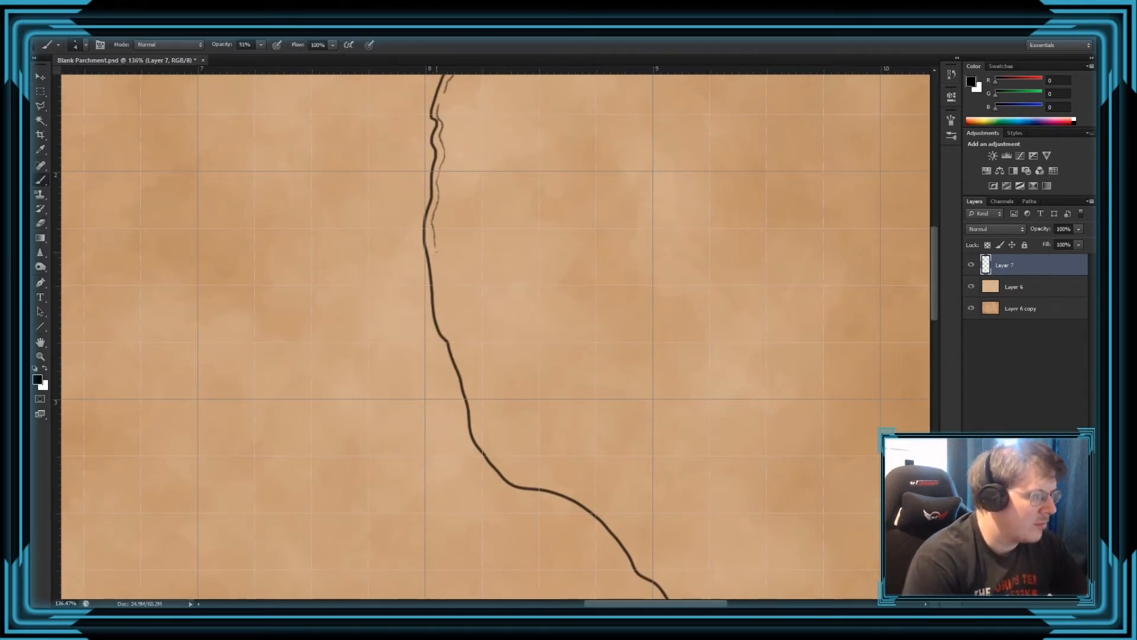
pyautogui.moveTo(437, 287); pyautogui.dragTo(439, 306)
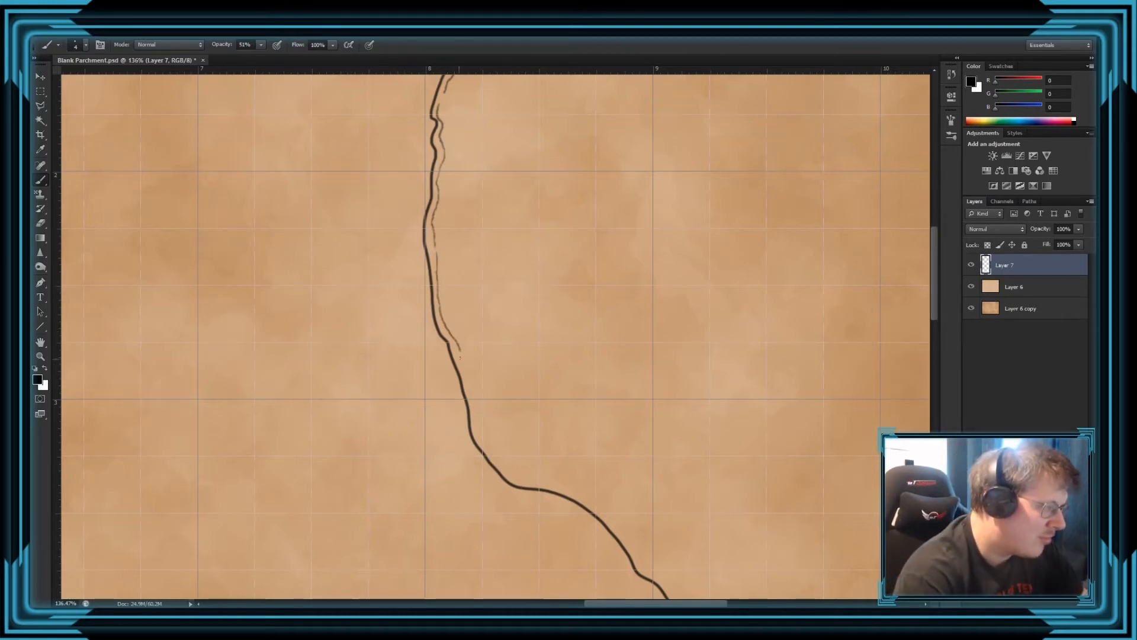
pyautogui.moveTo(465, 366)
pyautogui.mouseDown()
pyautogui.moveTo(484, 444)
pyautogui.moveTo(525, 478)
pyautogui.moveTo(595, 504)
pyautogui.moveTo(637, 553)
pyautogui.mouseUp()
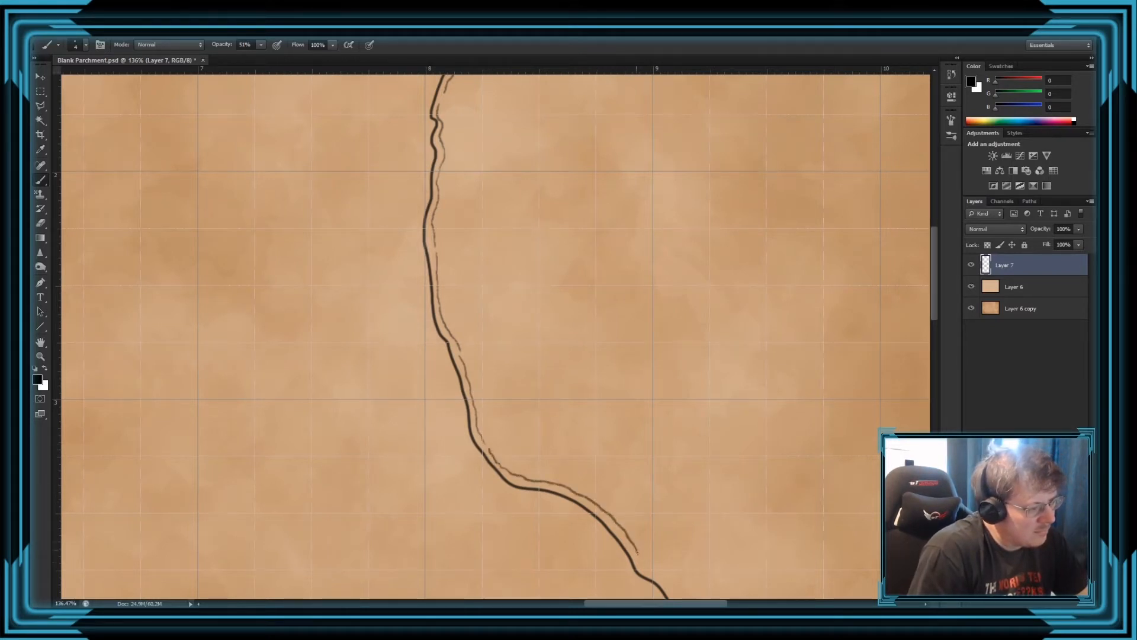
# Trim and rework the thin line's lower end where it meets the winding line, about 3.8 down the vertical ruler.
pyautogui.scroll(-1, 665, 432)
pyautogui.scroll(-5, 665, 432)
pyautogui.scroll(5, 663, 322)
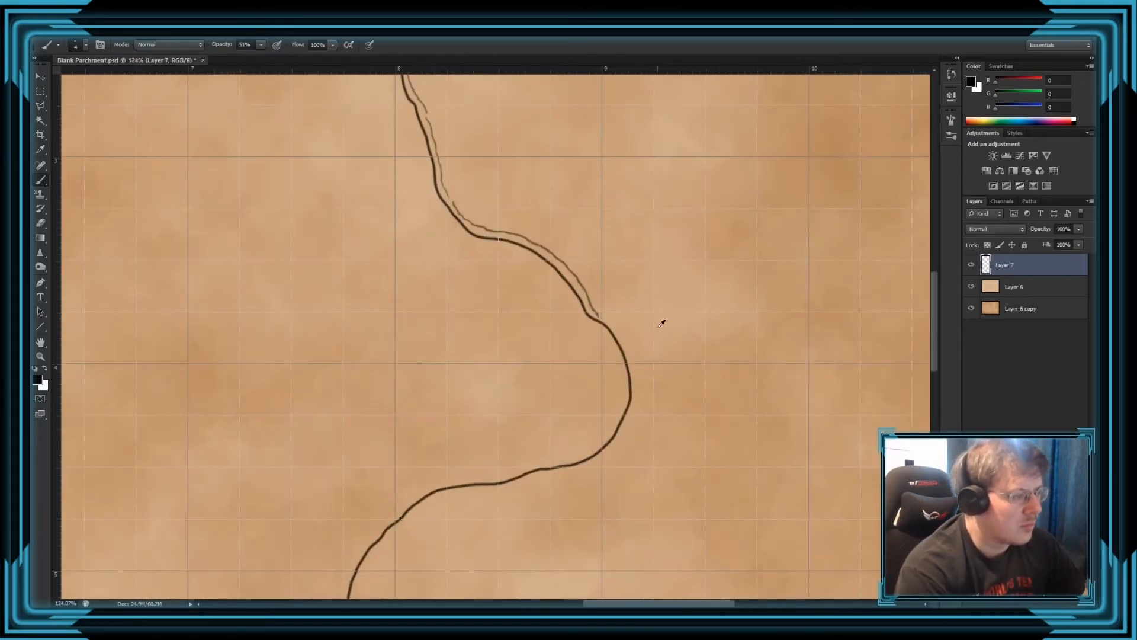
pyautogui.press('e')
pyautogui.moveTo(594, 330); pyautogui.dragTo(578, 351)
pyautogui.hotkey('ctrl', 'z')
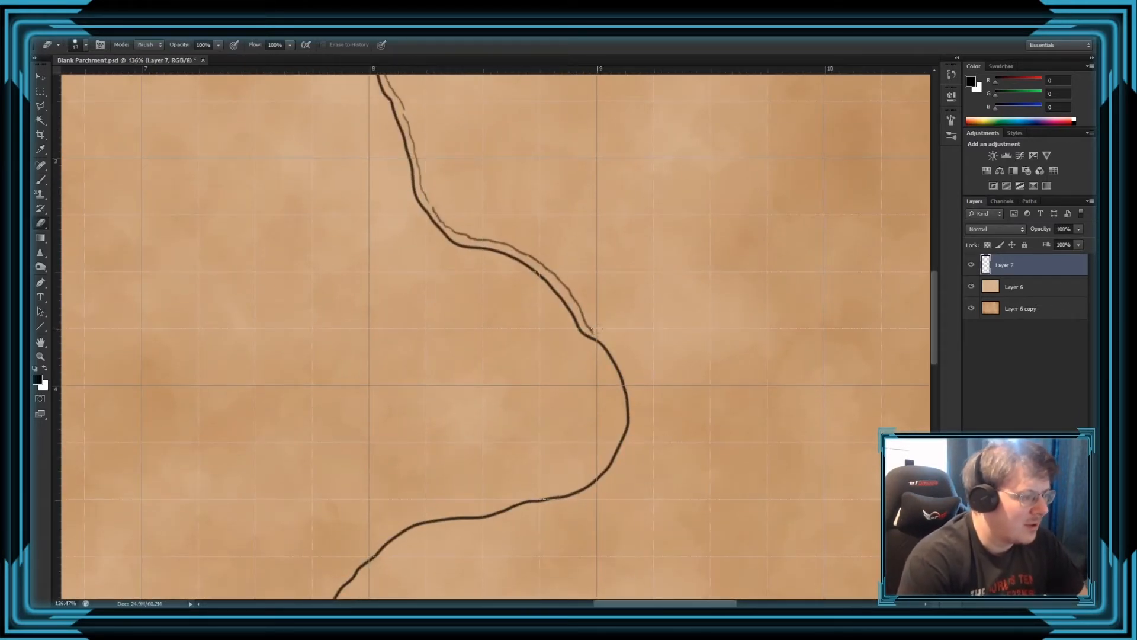
pyautogui.press('b')
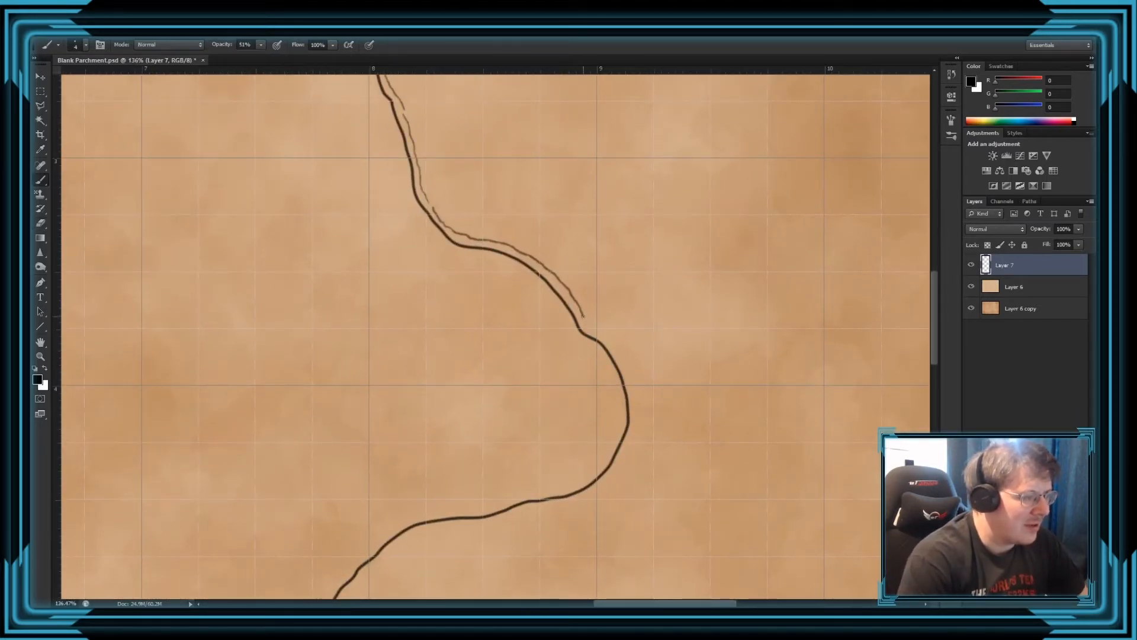
pyautogui.press('e')
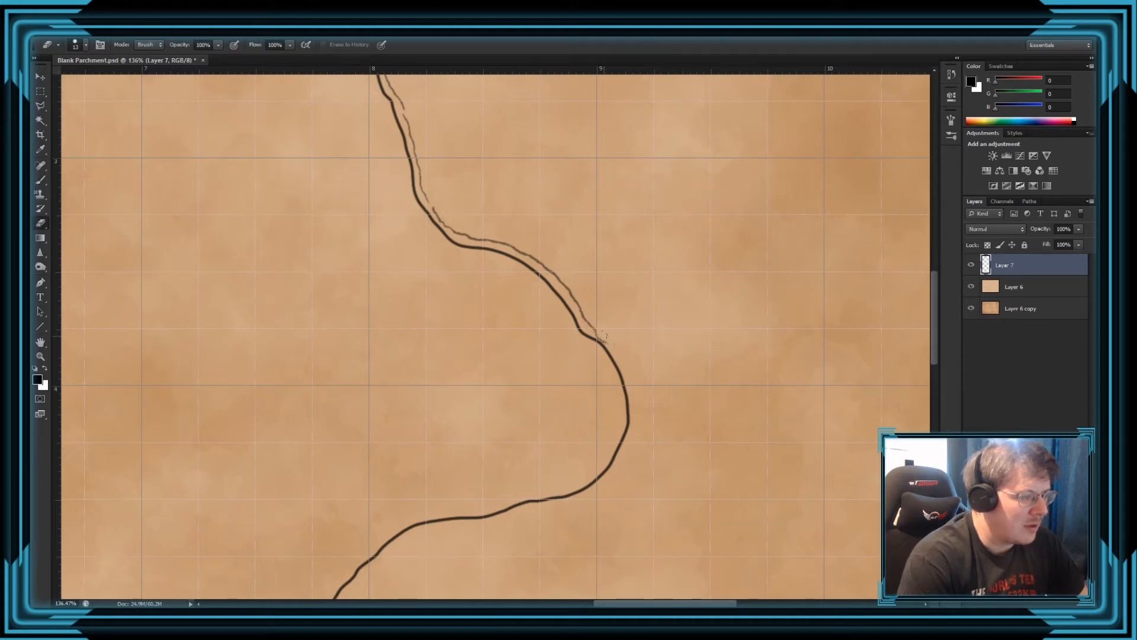
# Paint the thin line around the outside of the rightward bulge, ending about 8.2 across and 4.6 down on the rulers.
pyautogui.press('b')
pyautogui.moveTo(614, 340)
pyautogui.mouseDown()
pyautogui.moveTo(586, 317)
pyautogui.moveTo(611, 344)
pyautogui.mouseUp()
pyautogui.moveTo(422, 531)
pyautogui.mouseDown()
pyautogui.moveTo(503, 519)
pyautogui.moveTo(616, 475)
pyautogui.moveTo(637, 404)
pyautogui.moveTo(624, 362)
pyautogui.mouseUp()
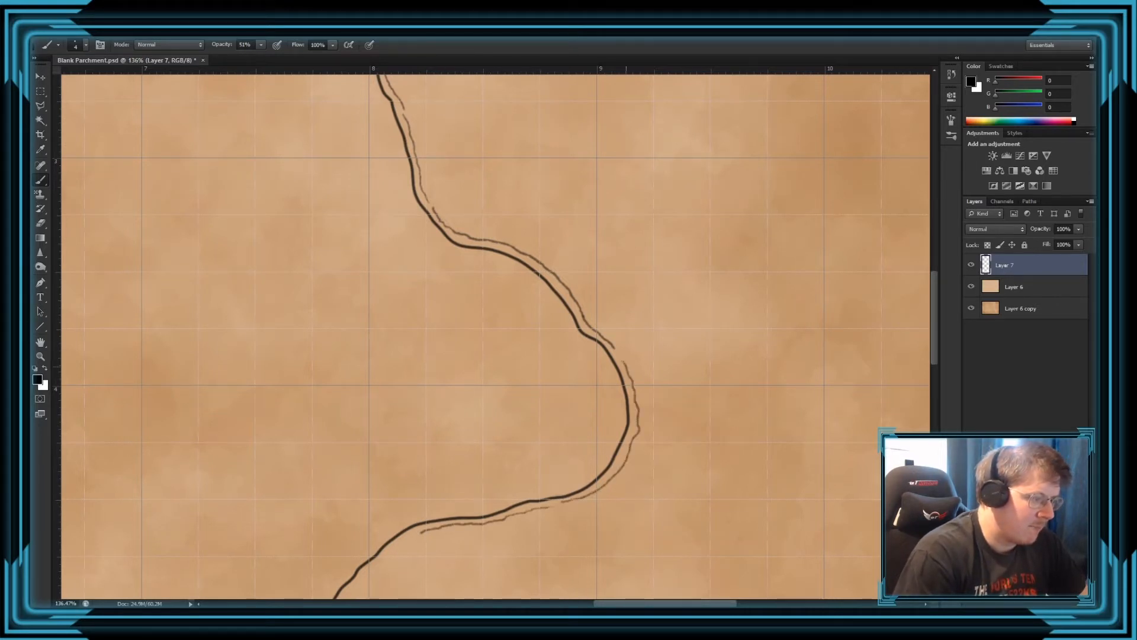
# Continue the thin line inside the leftward bend and around the winding line's lower corner, ending about 8.1 across and 6.2 down.
pyautogui.scroll(-8, 611, 382)
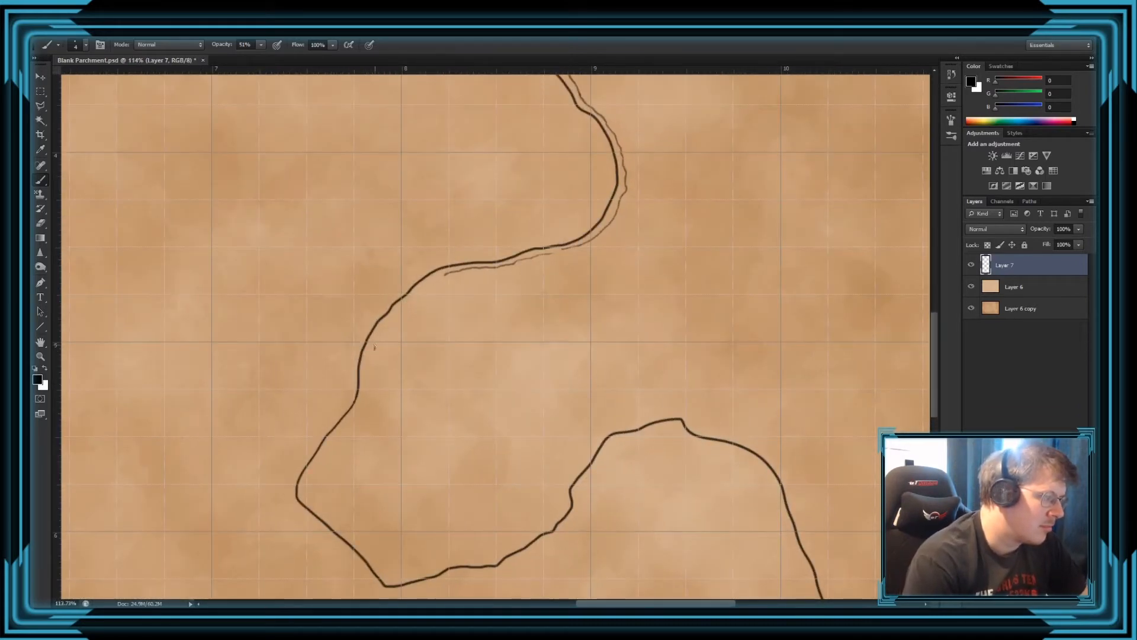
pyautogui.moveTo(374, 349); pyautogui.dragTo(414, 293)
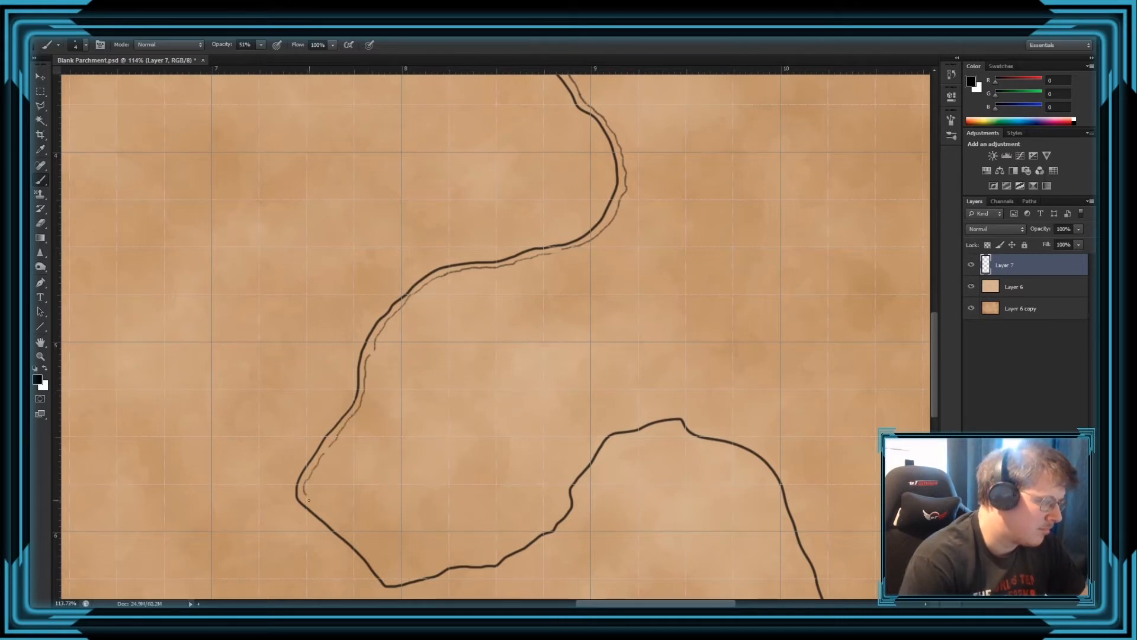
pyautogui.moveTo(320, 508); pyautogui.dragTo(347, 533)
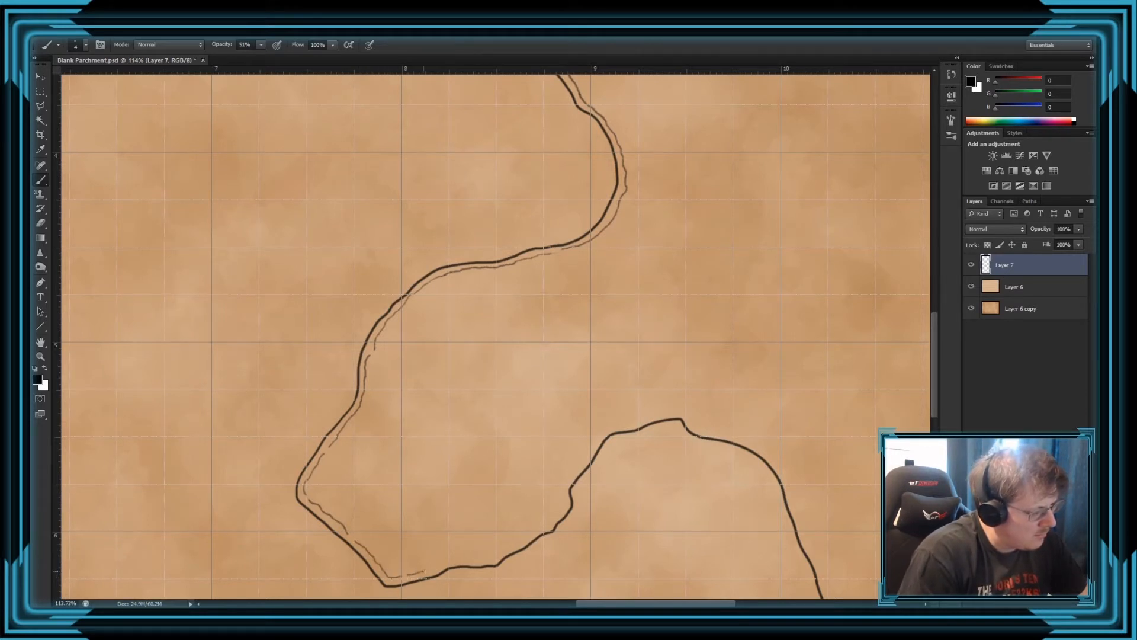
# Extend the thin line from the lower corner up over the hump, redoing the first stroke, to about 10 across and 5.7 down.
pyautogui.moveTo(425, 571)
pyautogui.mouseDown()
pyautogui.moveTo(488, 559)
pyautogui.moveTo(544, 529)
pyautogui.mouseUp()
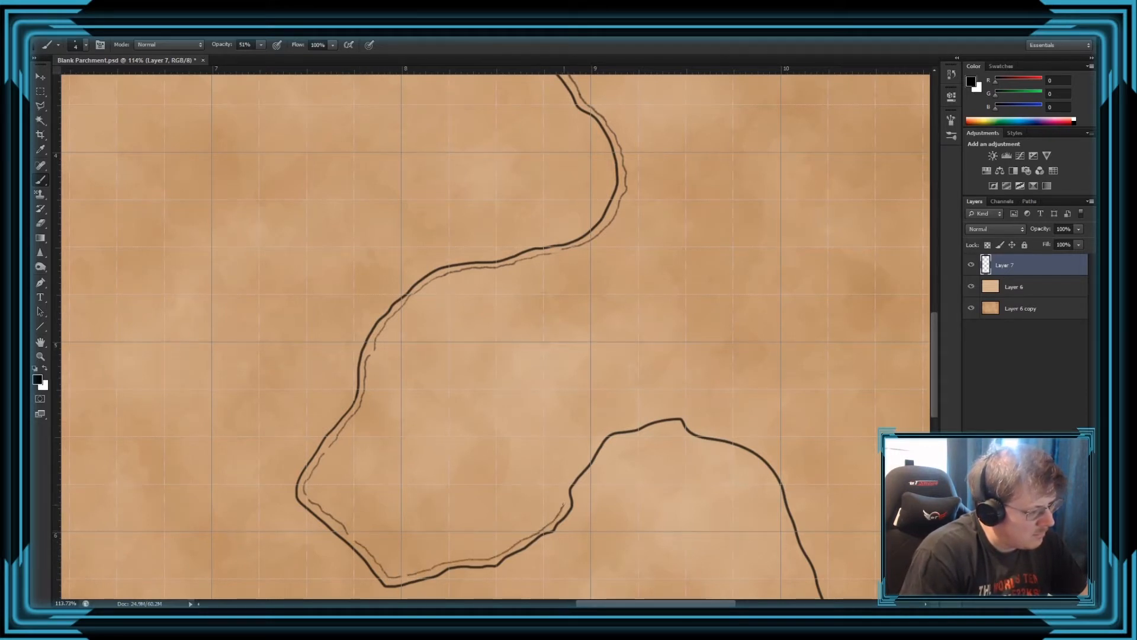
pyautogui.hotkey('ctrl', 'z')
pyautogui.moveTo(422, 571)
pyautogui.mouseDown()
pyautogui.moveTo(545, 525)
pyautogui.moveTo(595, 441)
pyautogui.moveTo(654, 411)
pyautogui.moveTo(756, 443)
pyautogui.moveTo(788, 471)
pyautogui.mouseUp()
pyautogui.scroll(-3, 729, 419)
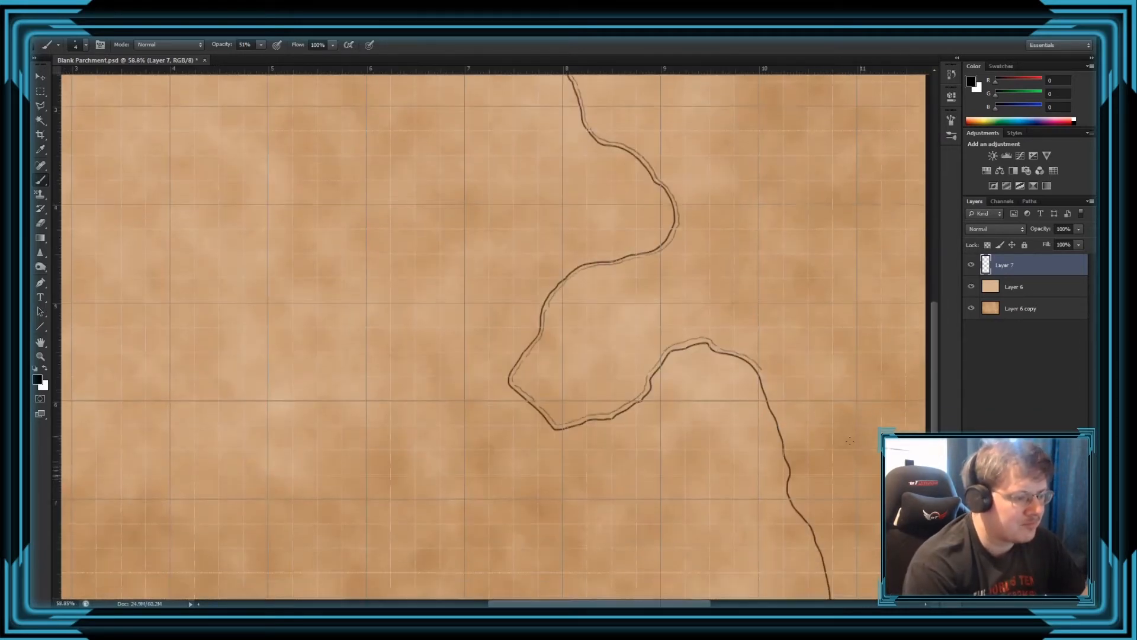
# Continue the thin line down the outer side of the slope, ending about 10.4 across and 7 down on the rulers.
pyautogui.scroll(-4, 850, 441)
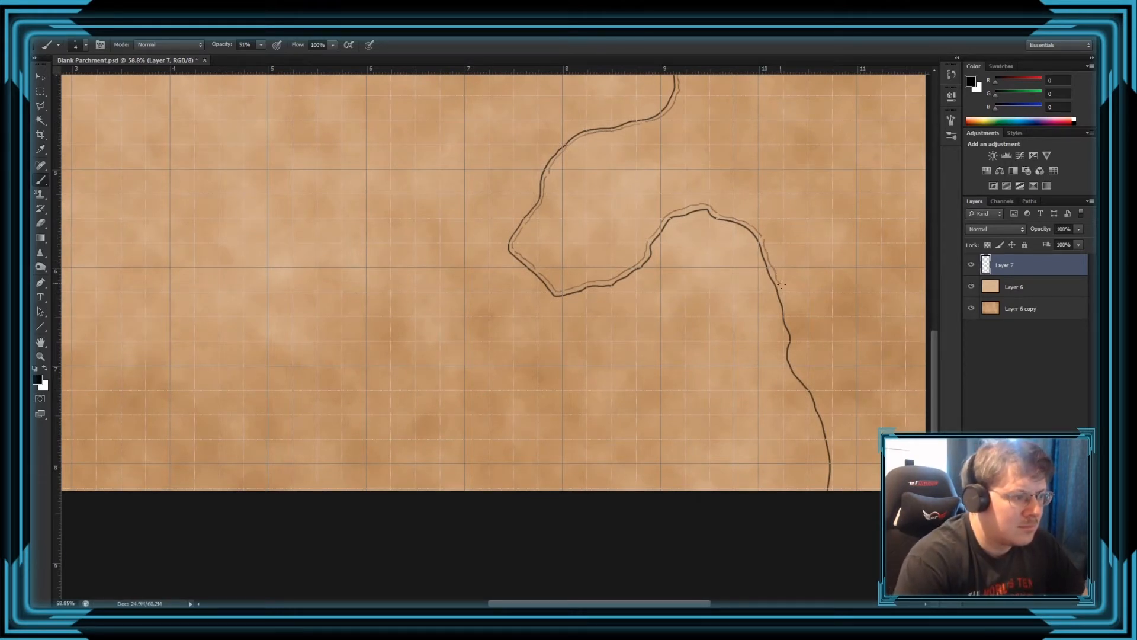
pyautogui.scroll(4, 835, 241)
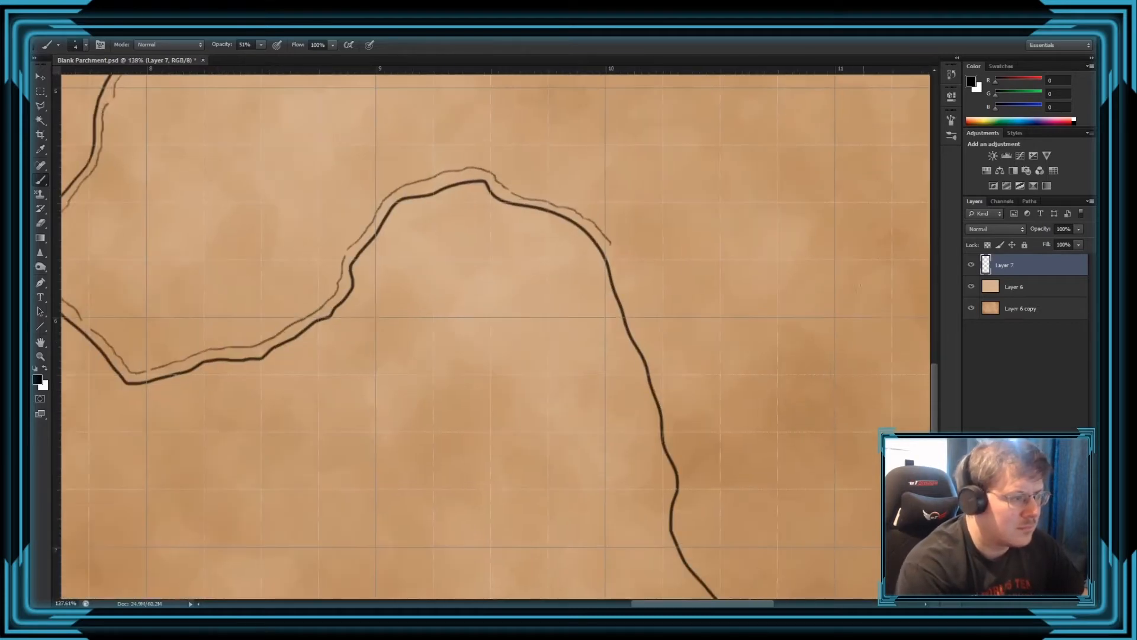
pyautogui.scroll(1, 808, 164)
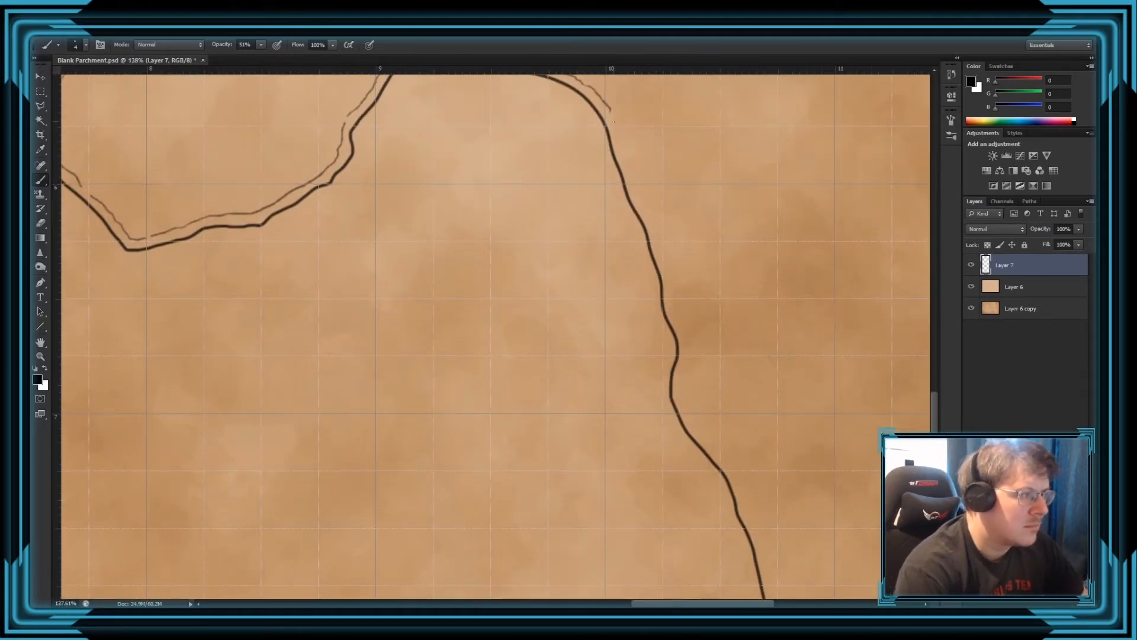
pyautogui.moveTo(614, 122)
pyautogui.mouseDown()
pyautogui.moveTo(687, 333)
pyautogui.moveTo(680, 381)
pyautogui.moveTo(694, 416)
pyautogui.mouseUp()
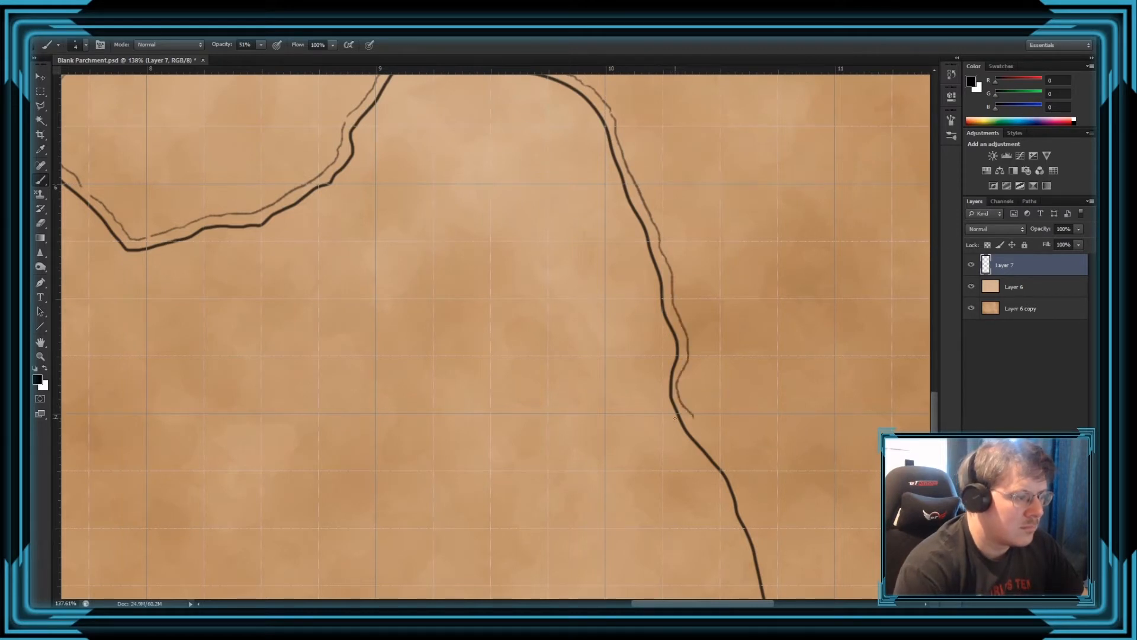
# Trim the thin line's loose end and extend it beside the main line to the parchment's bottom edge, about 10.7 across.
pyautogui.scroll(-7, 676, 418)
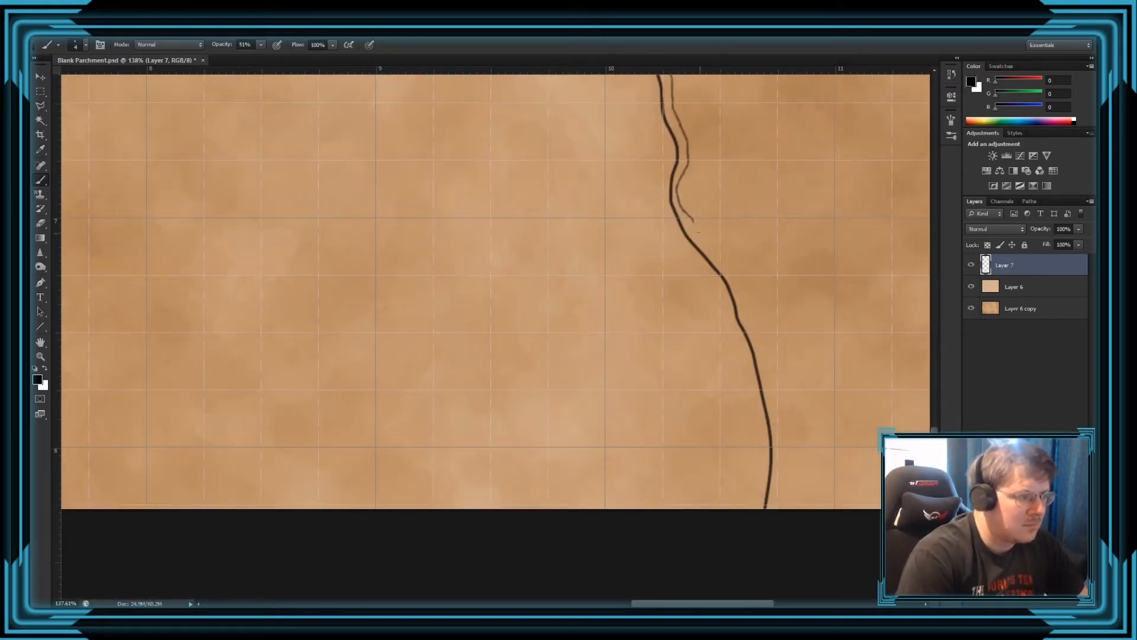
pyautogui.press('e')
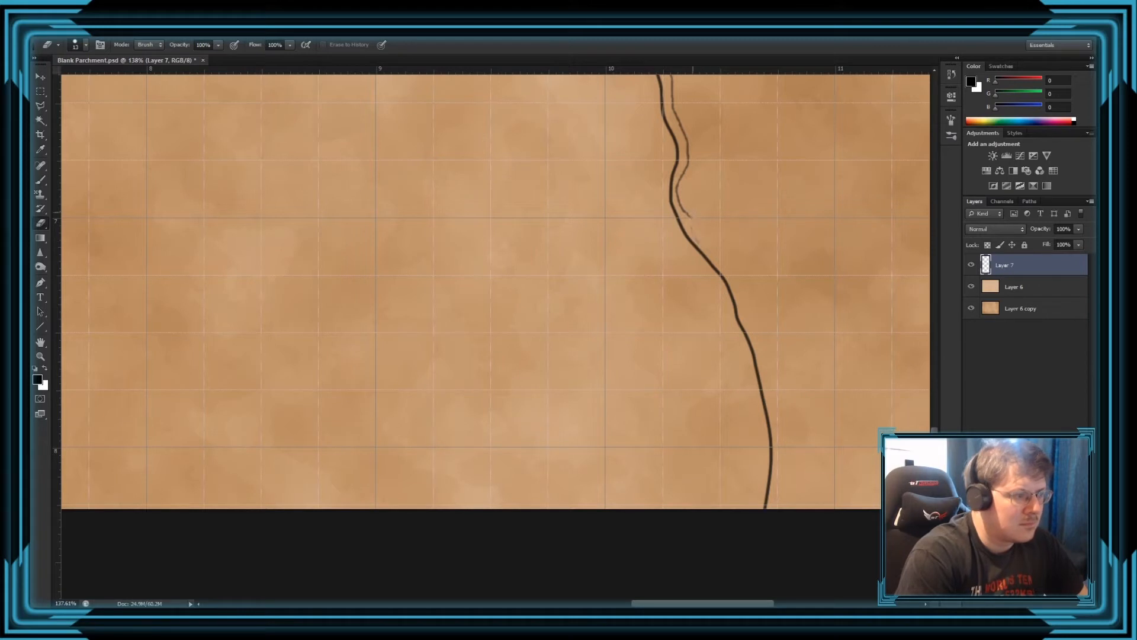
pyautogui.press('b')
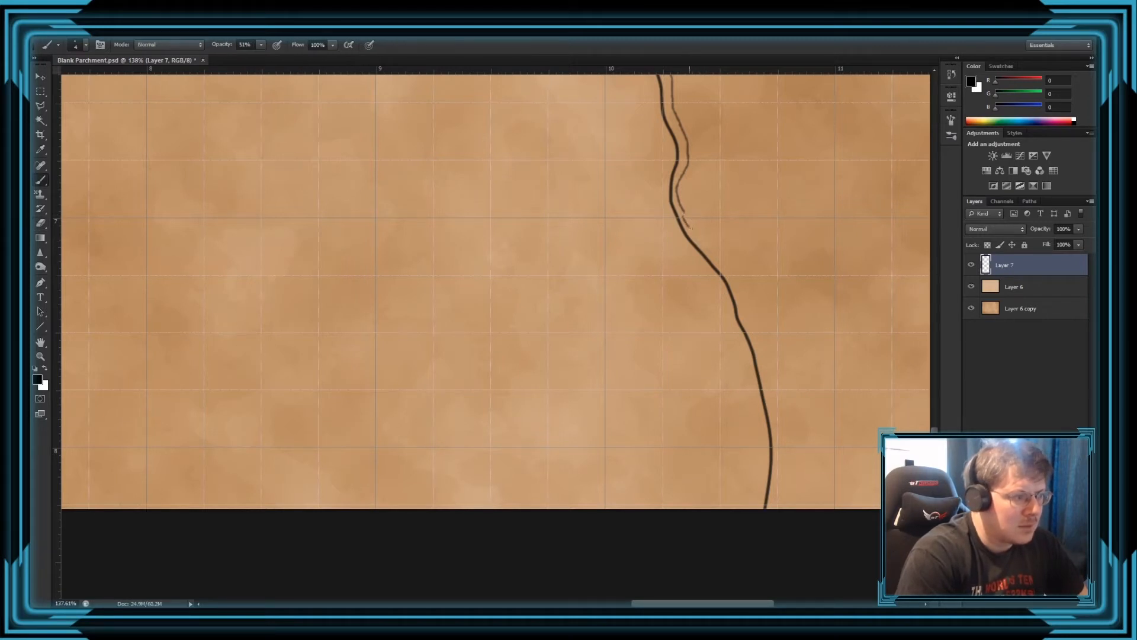
pyautogui.moveTo(690, 228)
pyautogui.mouseDown()
pyautogui.moveTo(733, 277)
pyautogui.moveTo(765, 356)
pyautogui.moveTo(780, 419)
pyautogui.moveTo(775, 480)
pyautogui.moveTo(784, 455)
pyautogui.moveTo(775, 501)
pyautogui.mouseUp()
pyautogui.press('e')
pyautogui.press('b')
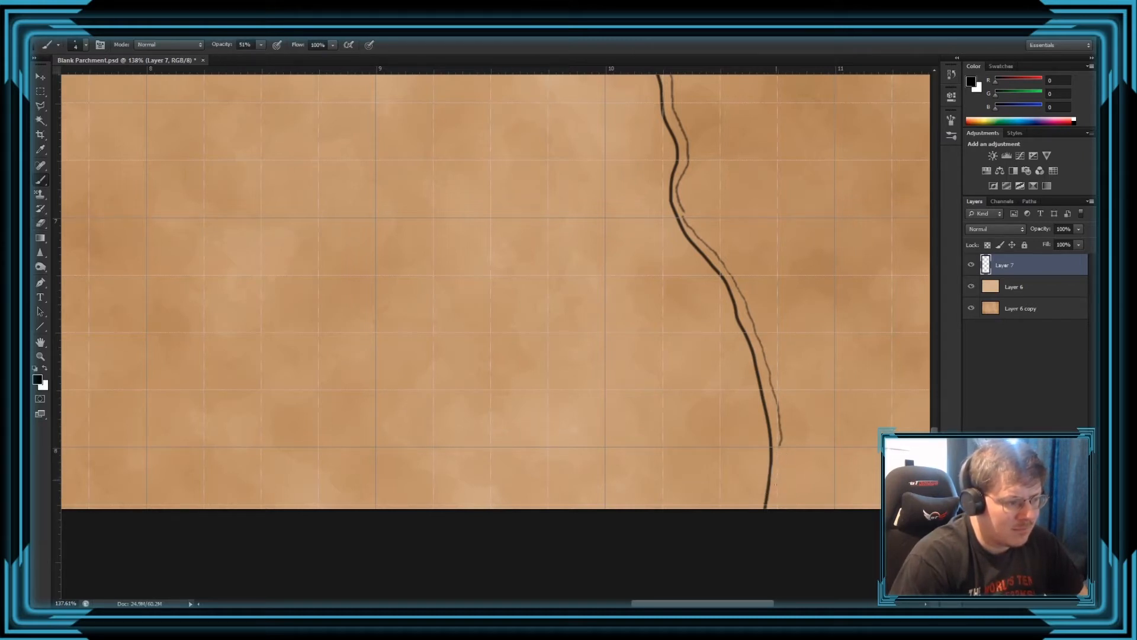
pyautogui.scroll(-6, 642, 200)
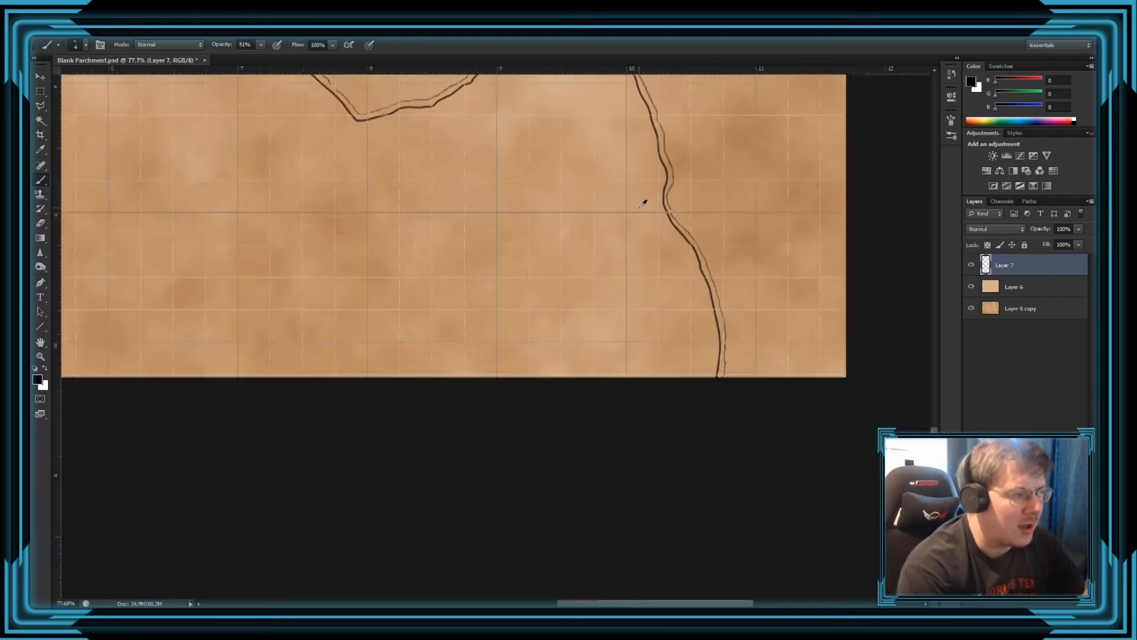
# Choose the Mapping Brush preset and set the brush opacity to 75%.
pyautogui.click(86, 44)
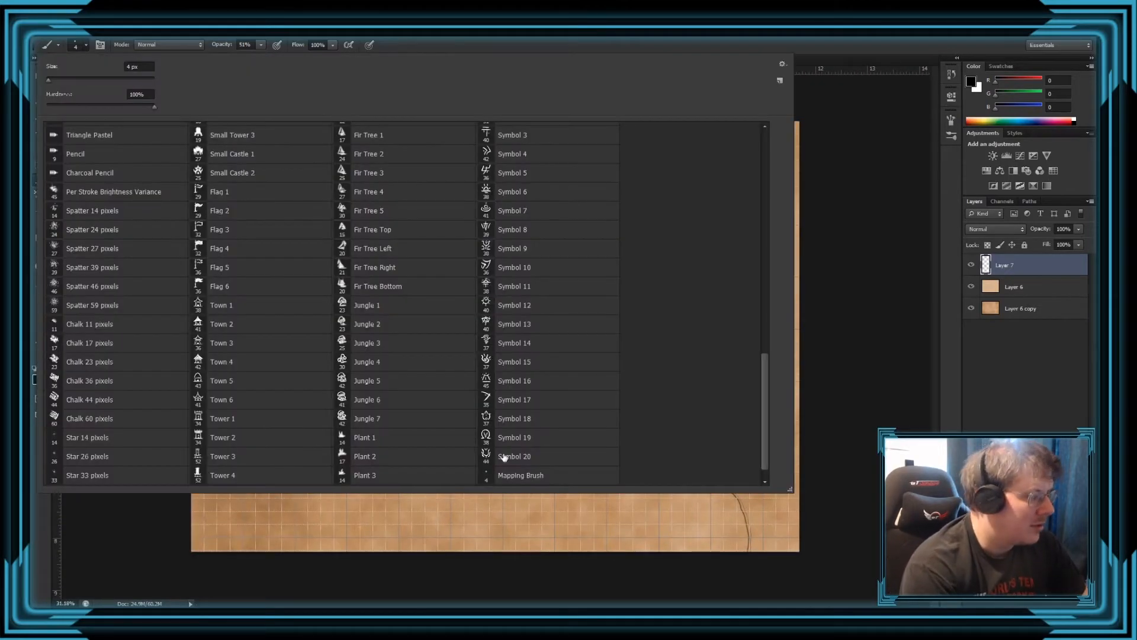
pyautogui.click(522, 475)
pyautogui.press('Return')
pyautogui.scroll(1, 709, 357)
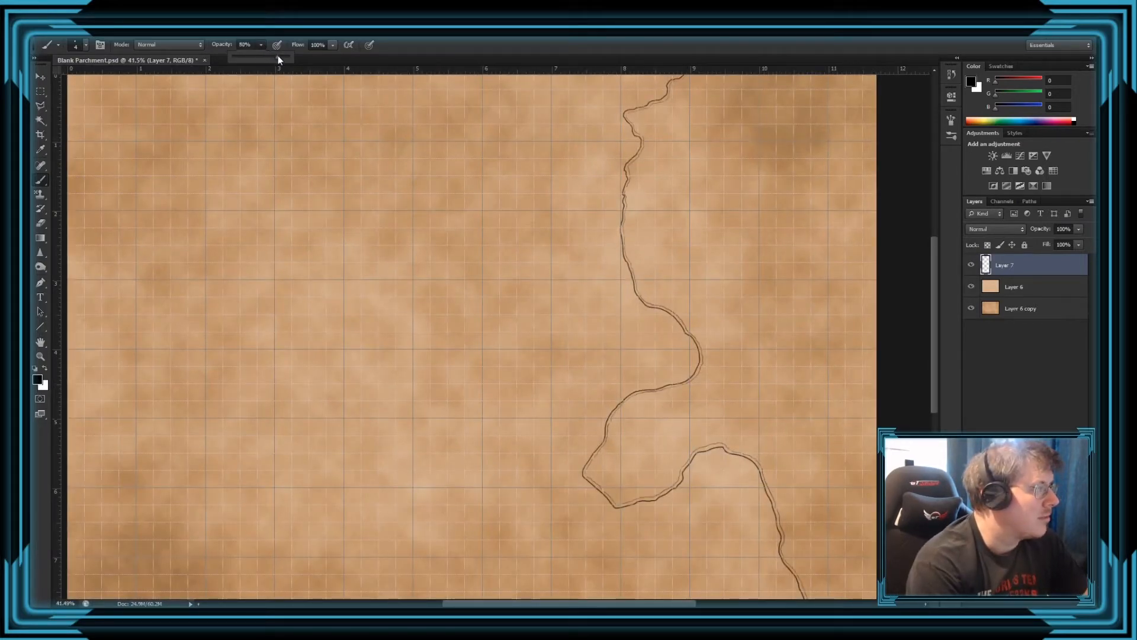
pyautogui.moveTo(276, 59); pyautogui.dragTo(274, 55)
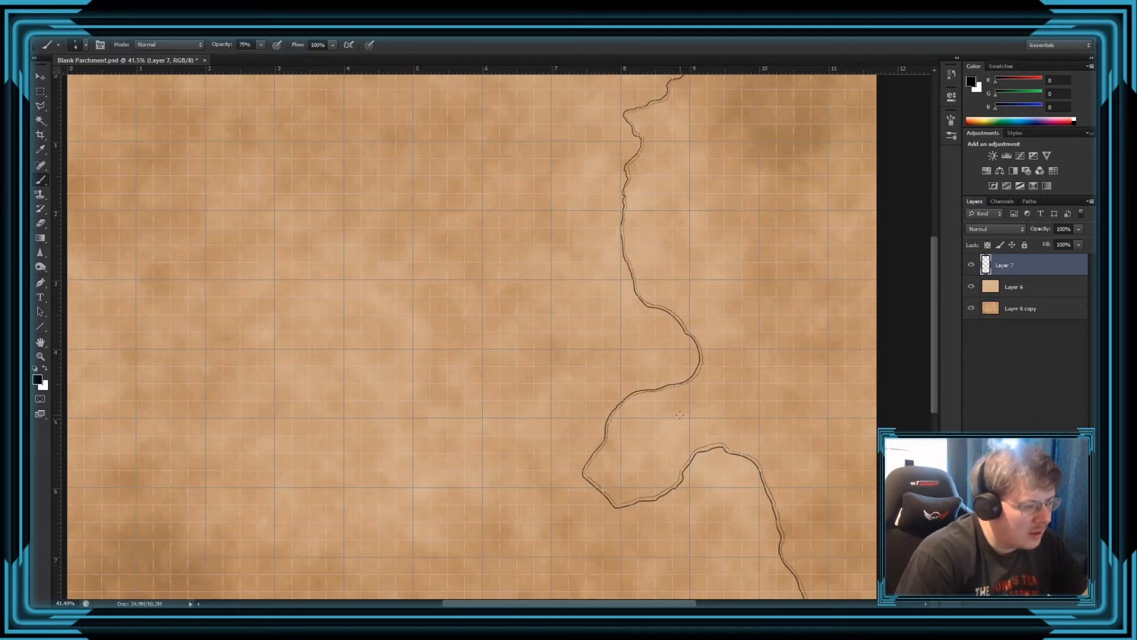
pyautogui.moveTo(680, 413)
pyautogui.mouseDown()
pyautogui.moveTo(637, 425)
pyautogui.moveTo(637, 455)
pyautogui.moveTo(714, 424)
pyautogui.moveTo(691, 417)
pyautogui.moveTo(729, 367)
pyautogui.moveTo(726, 419)
pyautogui.mouseUp()
pyautogui.hotkey('ctrl', 'z')
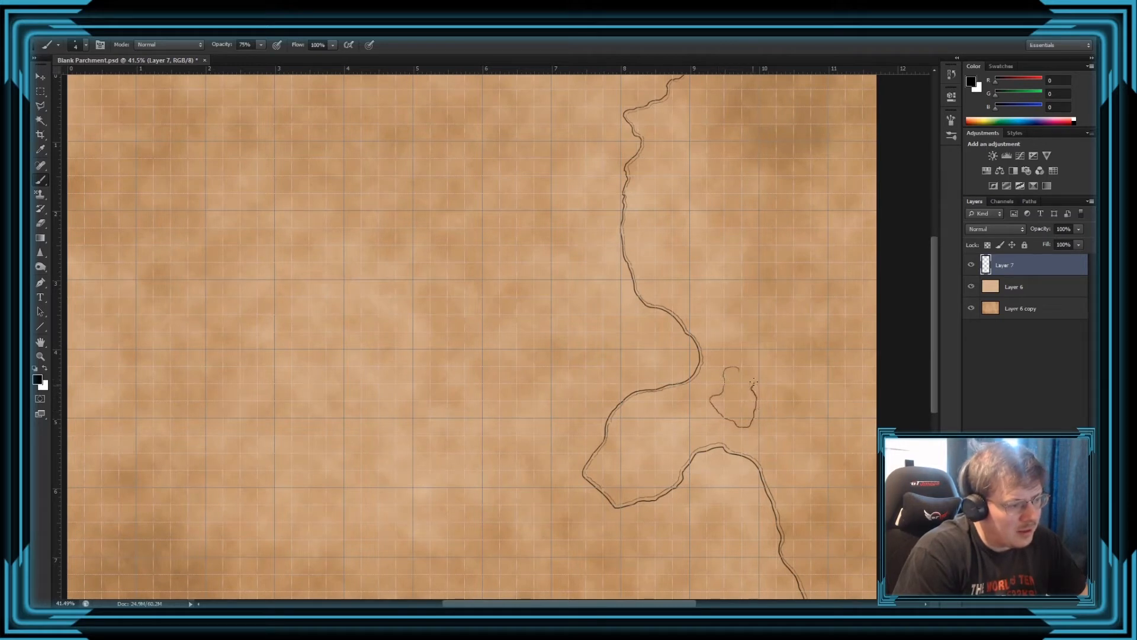
pyautogui.hotkey('ctrl', 'z')
pyautogui.moveTo(712, 379)
pyautogui.mouseDown()
pyautogui.moveTo(733, 429)
pyautogui.moveTo(748, 432)
pyautogui.moveTo(764, 408)
pyautogui.mouseUp()
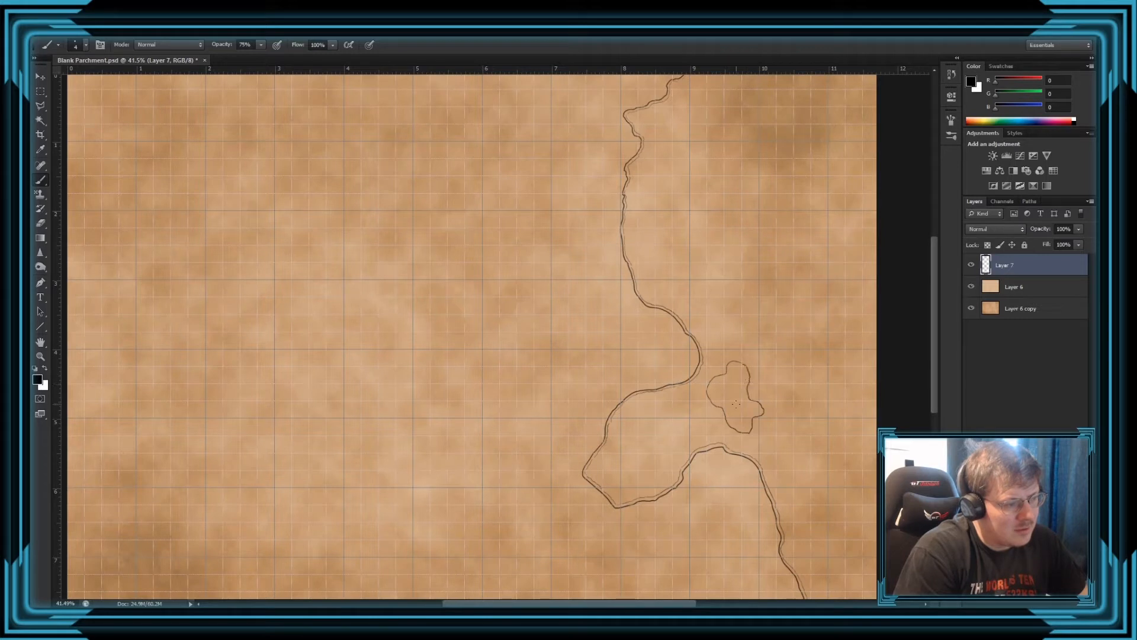
pyautogui.hotkey('ctrl', 'z')
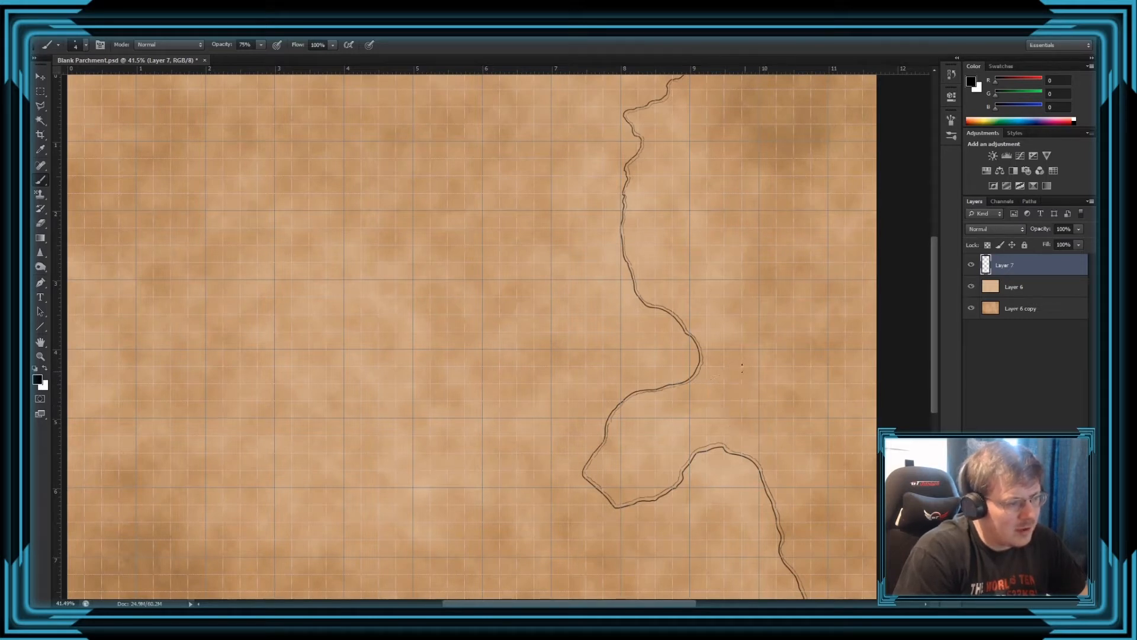
# Outline a rounded island east of the coastline's bulge, about 9.7 across and 4.7 down, and close the gap in its upper edge.
pyautogui.moveTo(721, 417)
pyautogui.mouseDown()
pyautogui.moveTo(751, 425)
pyautogui.moveTo(757, 373)
pyautogui.mouseUp()
pyautogui.scroll(12, 859, 379)
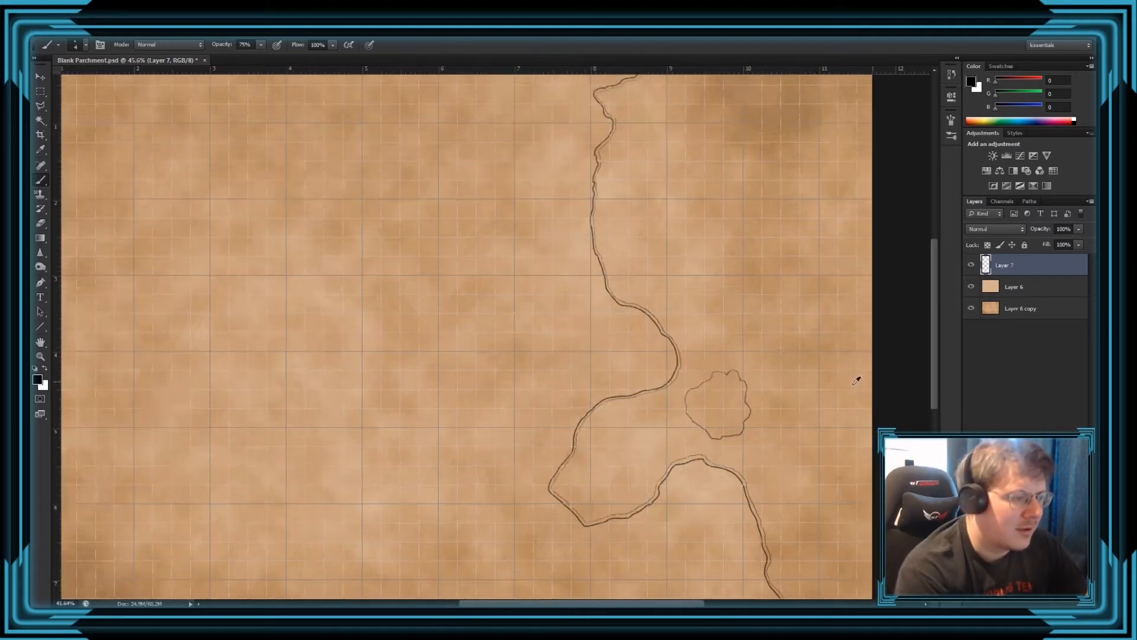
pyautogui.hotkey('alt', 'e')
pyautogui.press('Escape')
pyautogui.press('b')
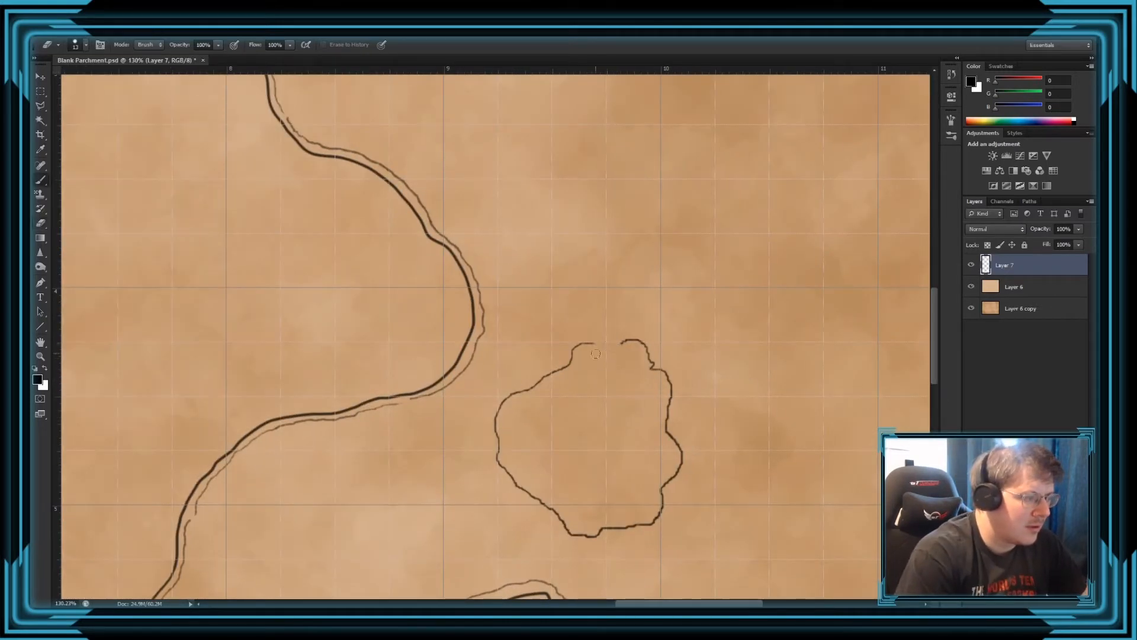
pyautogui.moveTo(594, 344); pyautogui.dragTo(622, 343)
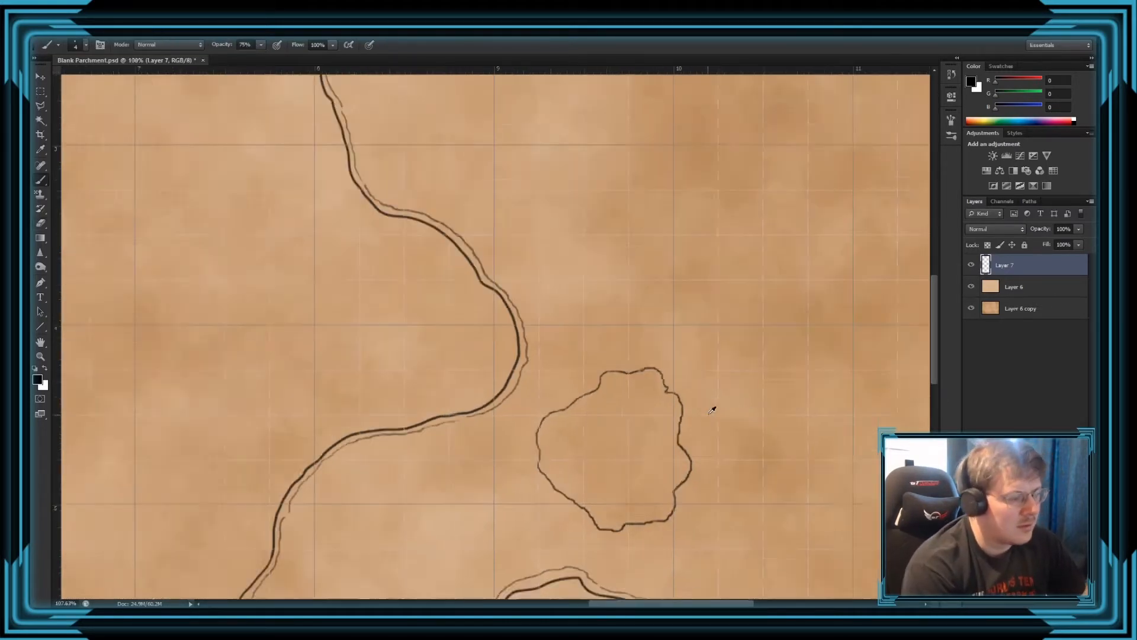
# Try outlining two small islets southeast of the island, about 10.3 across, 5 down and 10.1 across, 5.4 down.
pyautogui.scroll(-6, 714, 406)
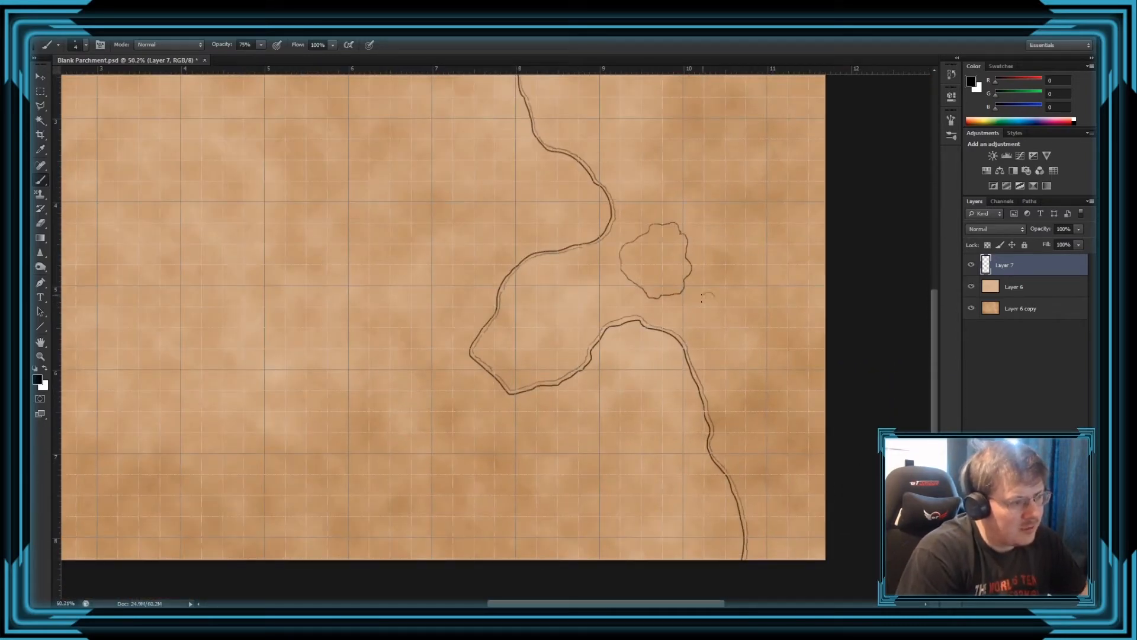
pyautogui.hotkey('ctrl', 'z')
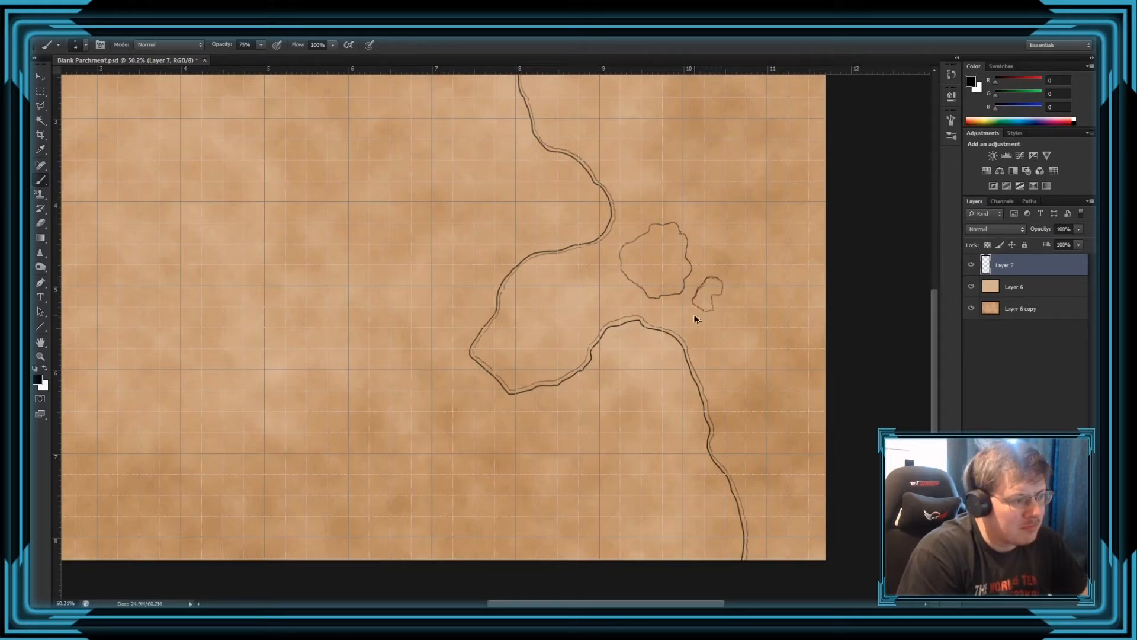
pyautogui.hotkey('ctrl', 'z')
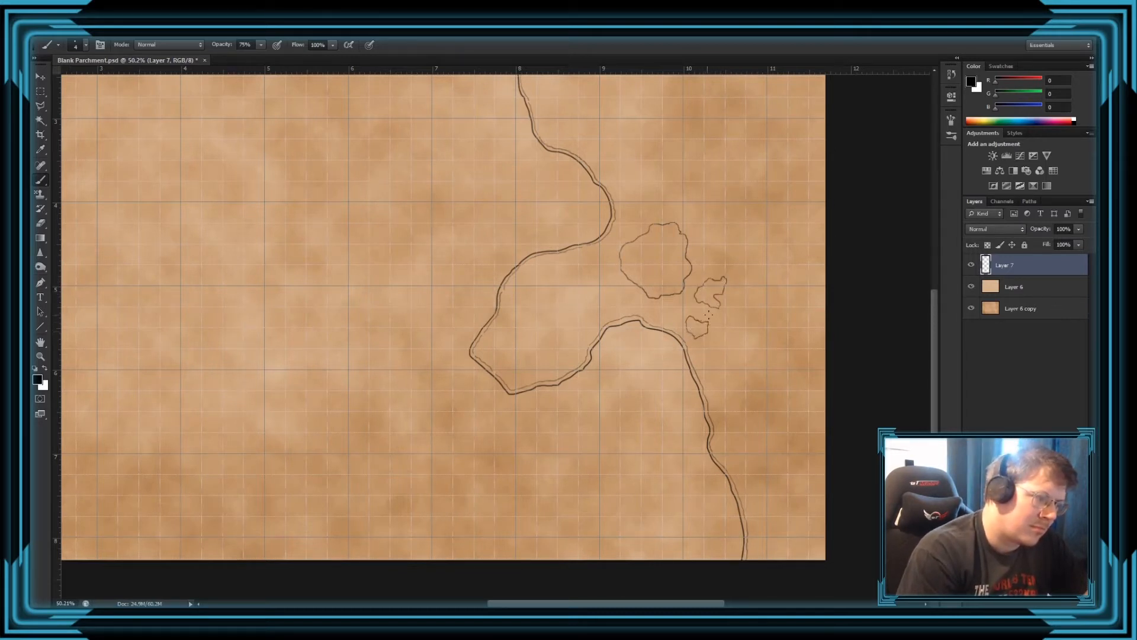
# Undo the island and islet outlines and open the brush's Shape Dynamics settings.
pyautogui.click(100, 45)
pyautogui.hotkey('ctrl', 'alt', 'z')
pyautogui.hotkey('ctrl', 'alt', 'z')
pyautogui.hotkey('ctrl', 'alt', 'z')
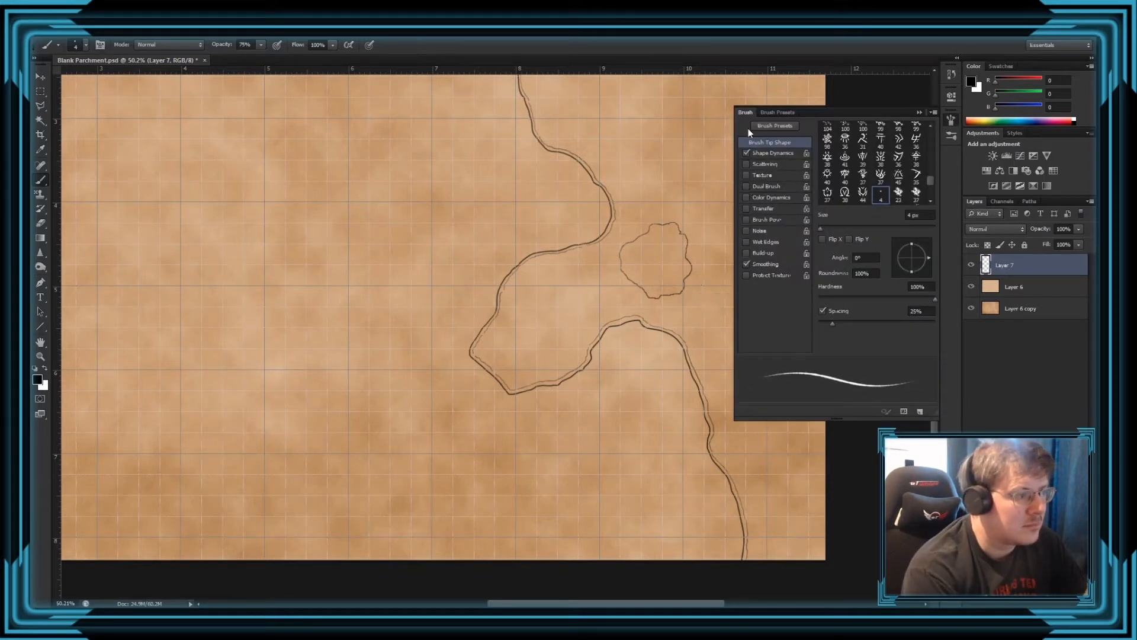
pyautogui.click(772, 153)
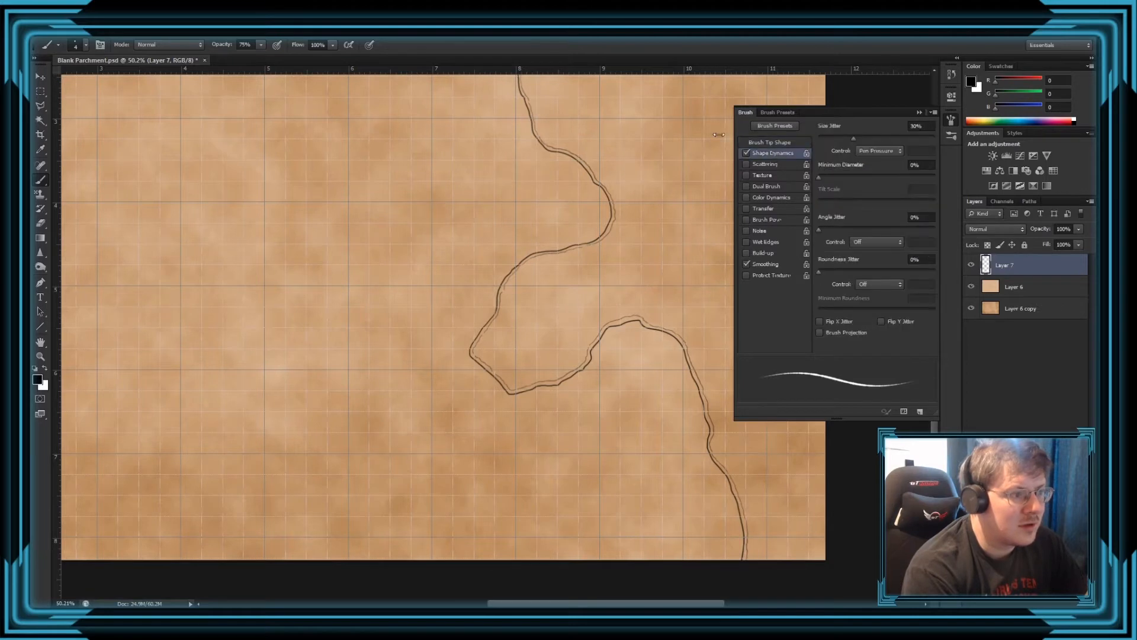
# Save the current brush as a new preset named Edging and switch back to the Mapping Brush preset.
pyautogui.click(88, 47)
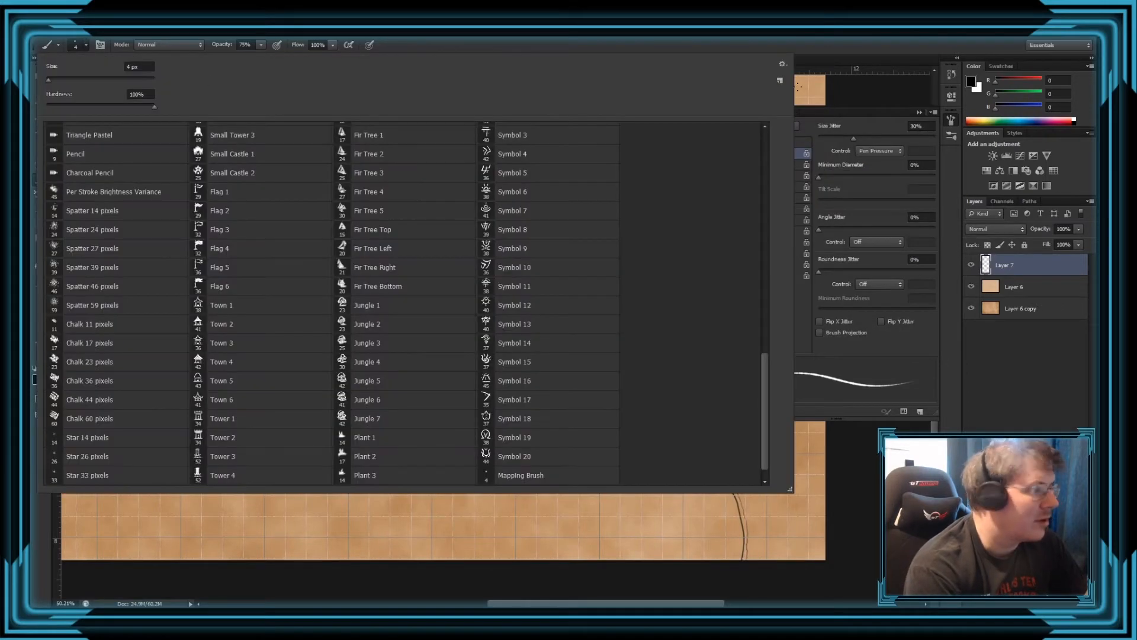
pyautogui.click(782, 64)
pyautogui.click(867, 76)
pyautogui.write('Edging')
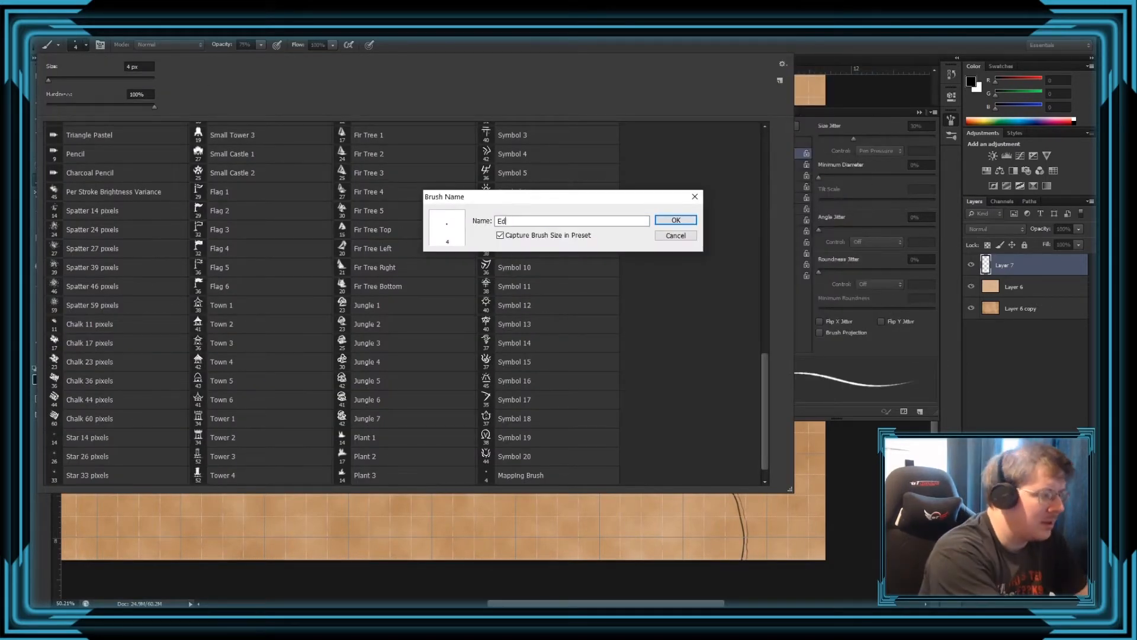
pyautogui.press('Return')
pyautogui.doubleClick(521, 469)
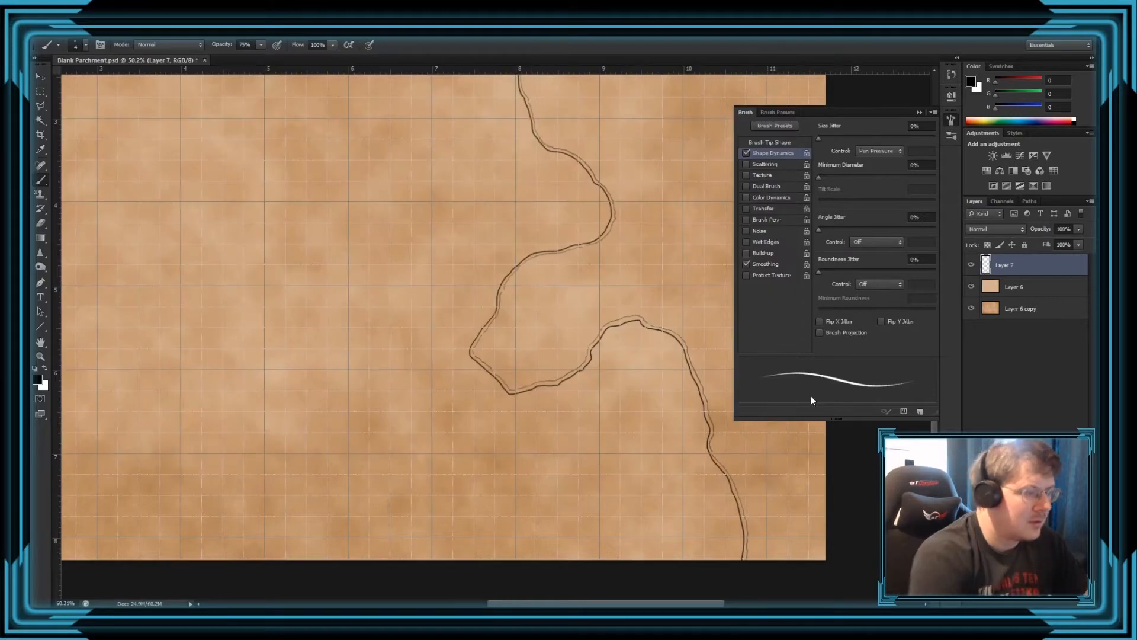
# Outline an island about 9.5 across and 4.7 down, redoing poor strokes, with one islet east of it and another below.
pyautogui.moveTo(634, 246)
pyautogui.mouseDown()
pyautogui.moveTo(609, 261)
pyautogui.moveTo(628, 290)
pyautogui.mouseUp()
pyautogui.hotkey('ctrl', 'z')
pyautogui.moveTo(646, 225)
pyautogui.mouseDown()
pyautogui.moveTo(610, 254)
pyautogui.moveTo(632, 239)
pyautogui.moveTo(614, 265)
pyautogui.moveTo(653, 288)
pyautogui.moveTo(666, 275)
pyautogui.moveTo(648, 230)
pyautogui.mouseUp()
pyautogui.hotkey('ctrl', 'z')
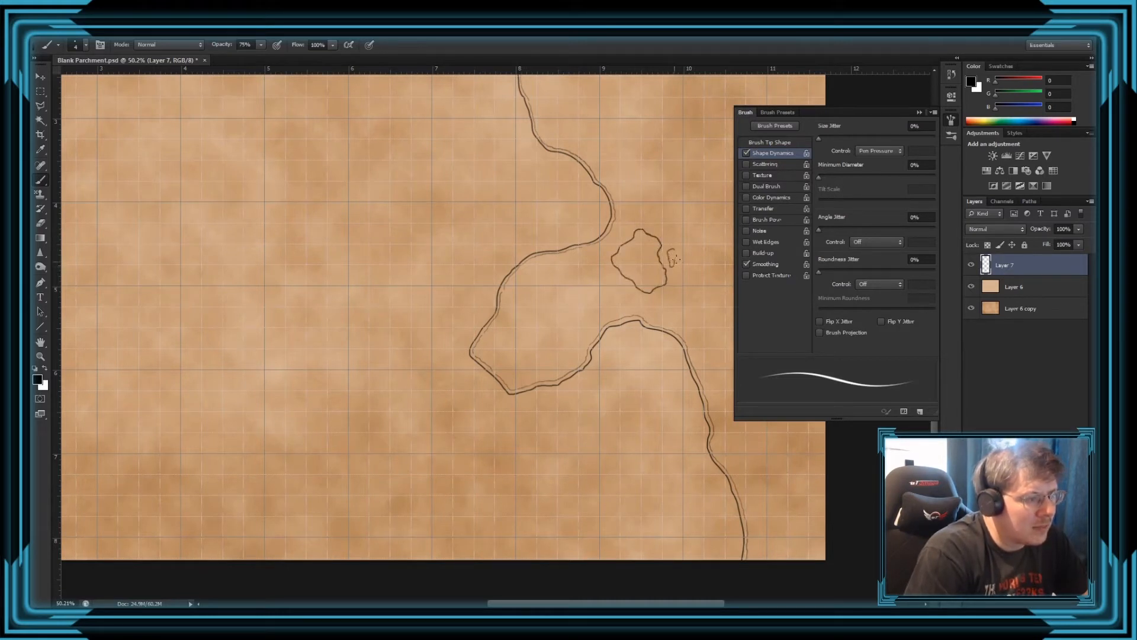
pyautogui.moveTo(672, 321)
pyautogui.mouseDown()
pyautogui.moveTo(655, 309)
pyautogui.moveTo(664, 321)
pyautogui.mouseUp()
pyautogui.hotkey('ctrl', 'z')
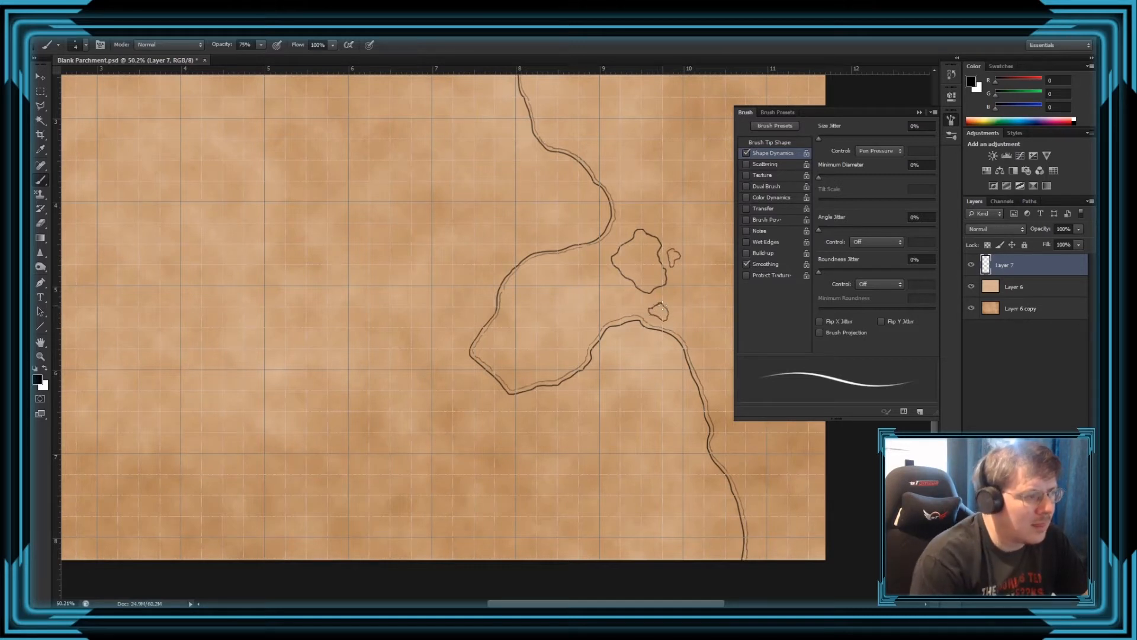
# Outline a small notched island beside the coastline's upper end, about 8.7 across and 0.7 down.
pyautogui.scroll(-7, 684, 148)
pyautogui.scroll(5, 715, 134)
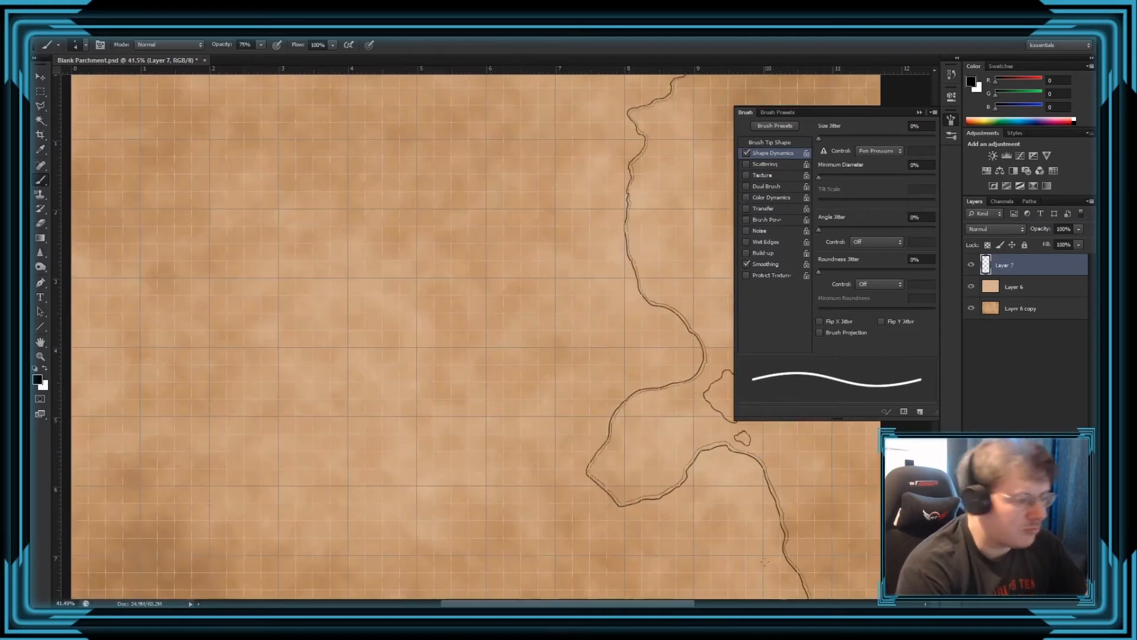
pyautogui.hscroll(6, 714, 133)
pyautogui.scroll(2, 336, 336)
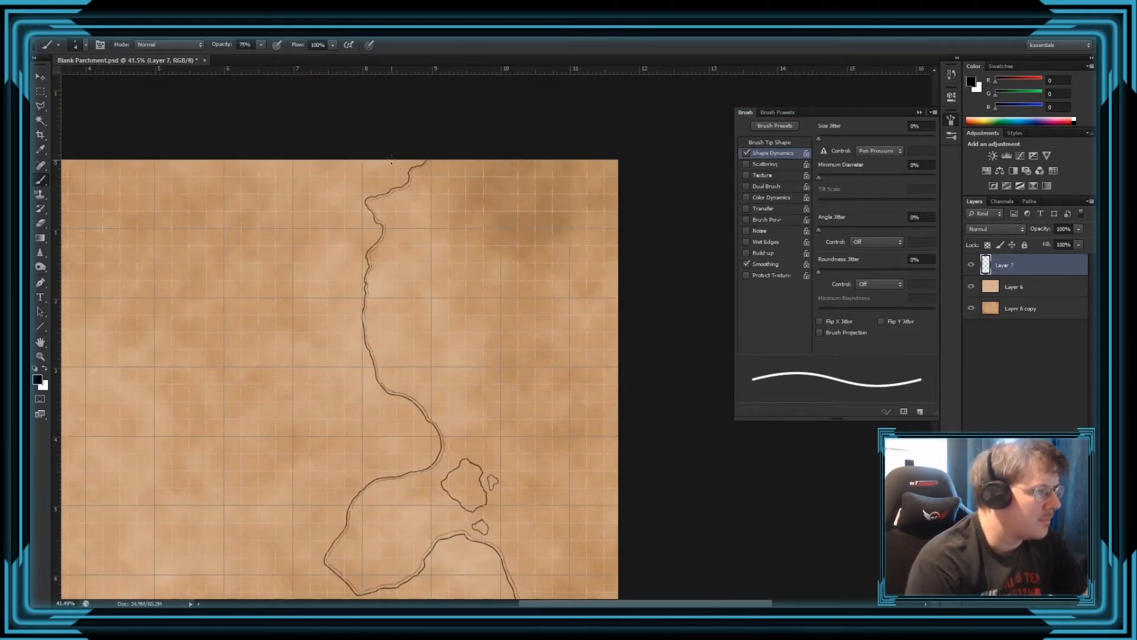
pyautogui.moveTo(412, 200)
pyautogui.mouseDown()
pyautogui.moveTo(397, 206)
pyautogui.moveTo(400, 225)
pyautogui.mouseUp()
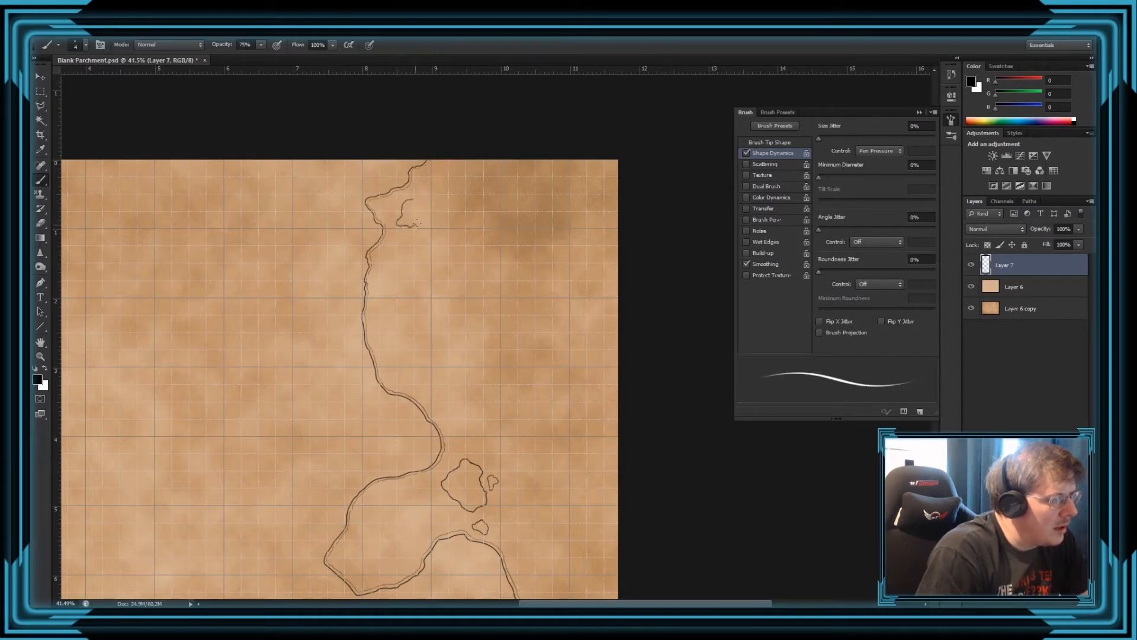
# Erase the notched island by the upper coast and repaint it as a larger closed outline, about 8.8 across and 0.7 down.
pyautogui.press('e')
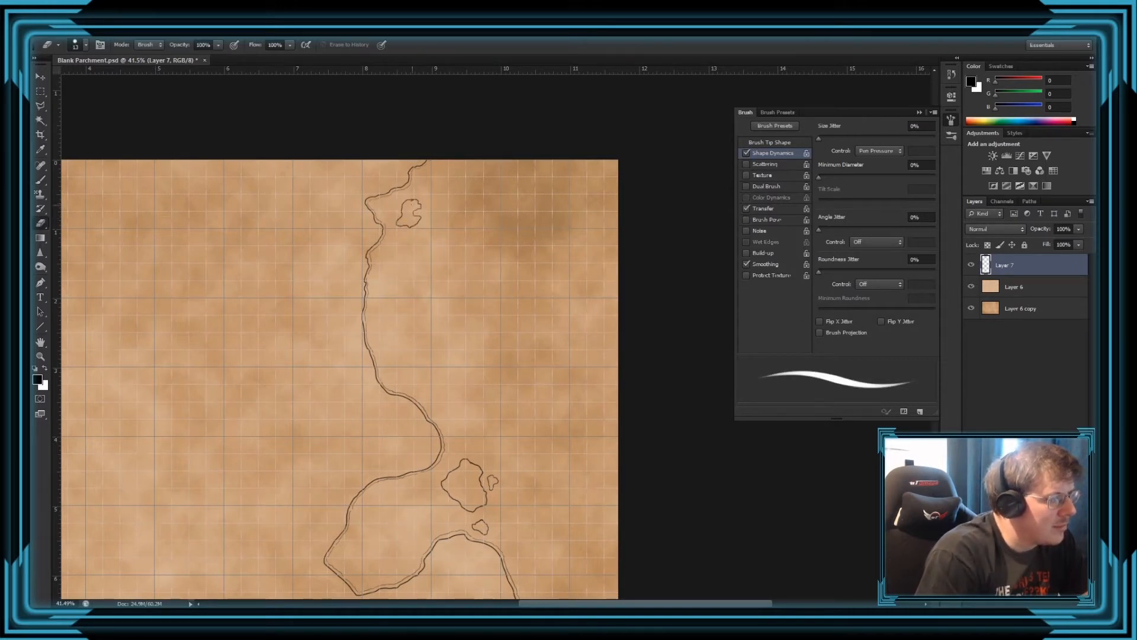
pyautogui.scroll(17, 428, 187)
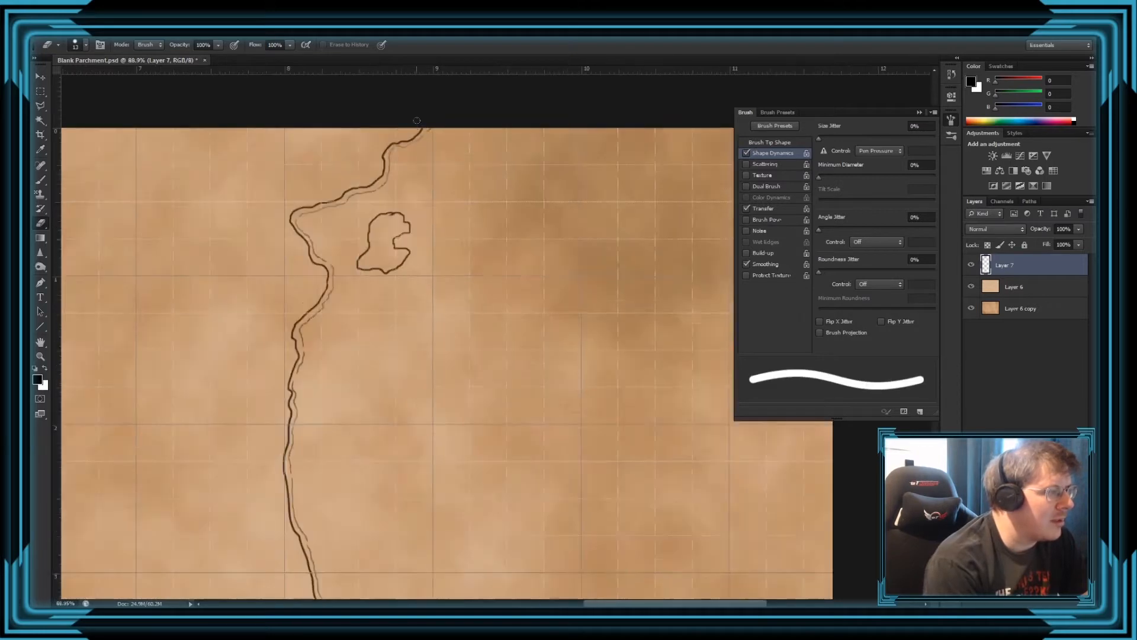
pyautogui.moveTo(395, 306)
pyautogui.mouseDown()
pyautogui.moveTo(352, 316)
pyautogui.moveTo(328, 371)
pyautogui.moveTo(345, 367)
pyautogui.moveTo(346, 402)
pyautogui.moveTo(372, 431)
pyautogui.moveTo(419, 424)
pyautogui.moveTo(382, 403)
pyautogui.moveTo(434, 344)
pyautogui.moveTo(412, 314)
pyautogui.moveTo(409, 274)
pyautogui.moveTo(394, 292)
pyautogui.moveTo(370, 281)
pyautogui.moveTo(337, 309)
pyautogui.moveTo(353, 408)
pyautogui.moveTo(409, 441)
pyautogui.moveTo(450, 421)
pyautogui.moveTo(493, 324)
pyautogui.moveTo(493, 275)
pyautogui.moveTo(464, 255)
pyautogui.moveTo(428, 269)
pyautogui.mouseUp()
pyautogui.press('b')
pyautogui.scroll(-10, 551, 360)
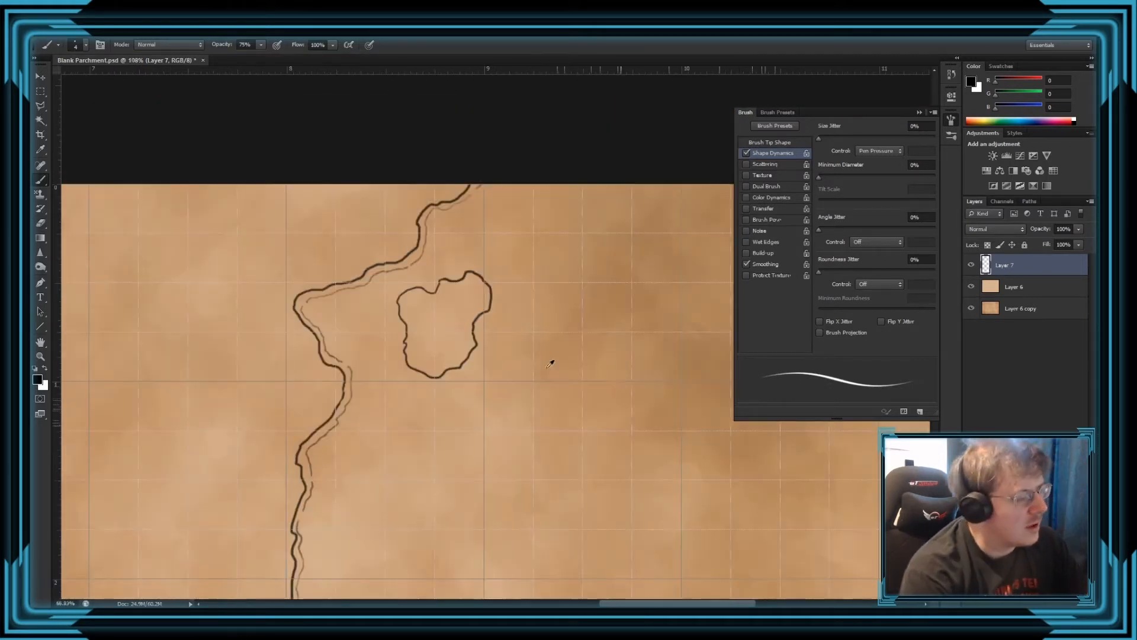
pyautogui.scroll(-2, 584, 317)
pyautogui.scroll(3, 716, 236)
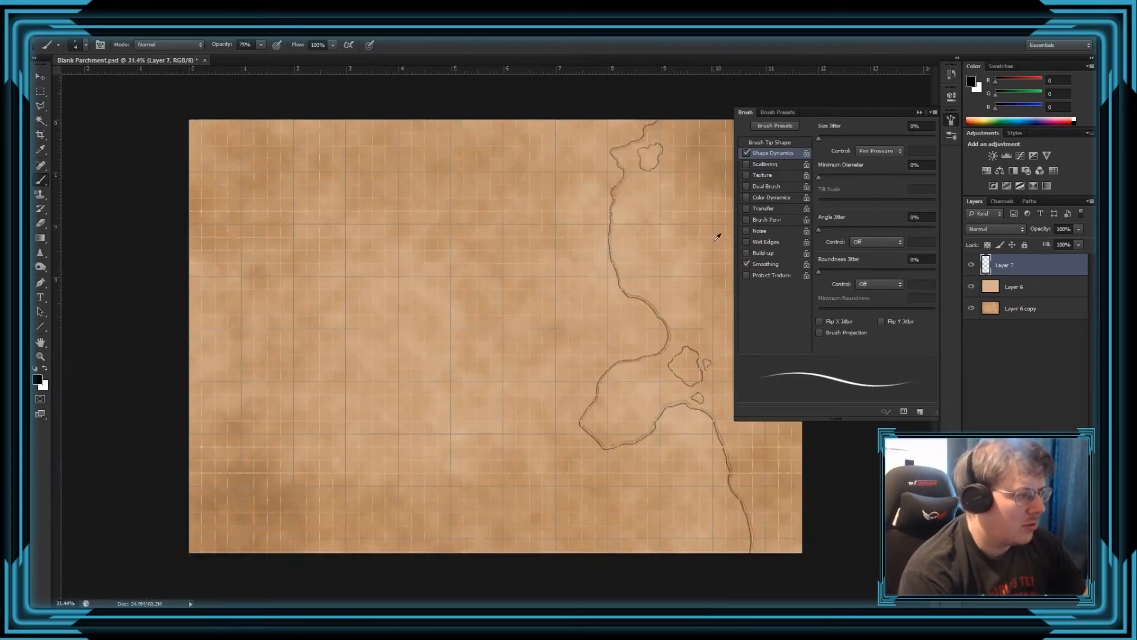
# Set the brush opacity to 50% for drawing fainter edging lines.
pyautogui.scroll(-7, 718, 236)
pyautogui.scroll(9, 669, 220)
pyautogui.scroll(3, 732, 101)
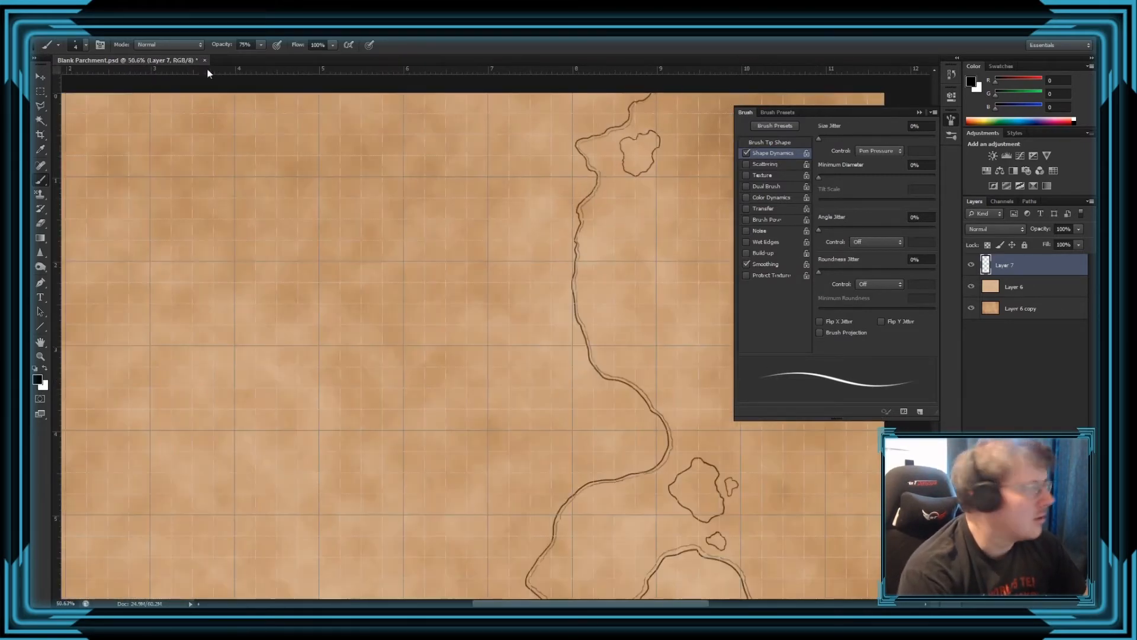
pyautogui.click(82, 48)
pyautogui.doubleClick(510, 477)
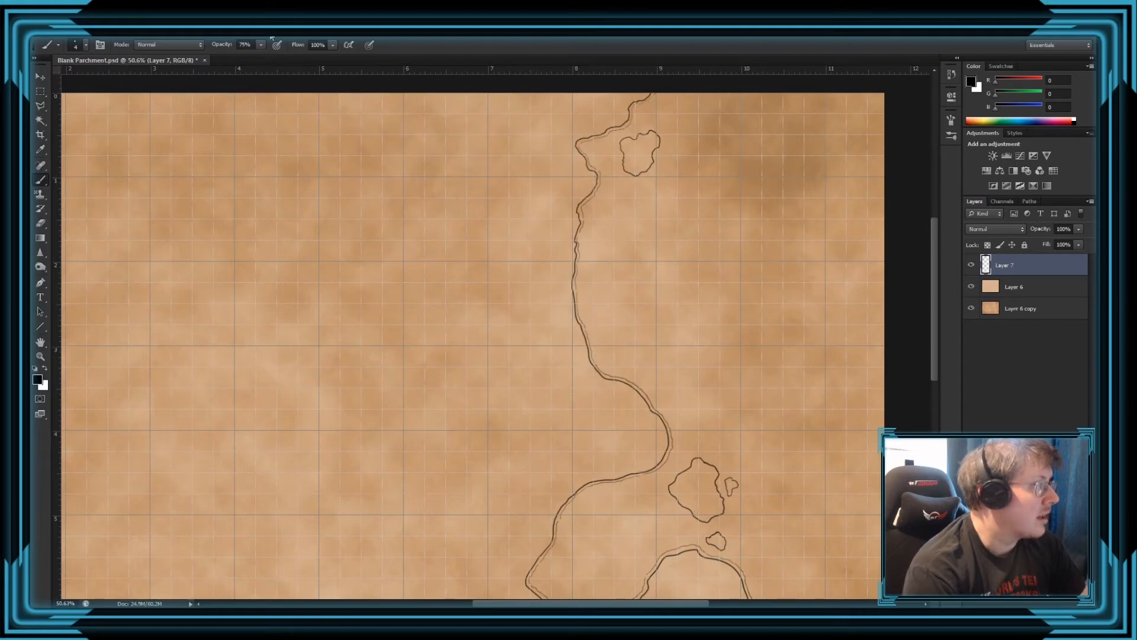
pyautogui.moveTo(252, 44); pyautogui.dragTo(180, 73)
pyautogui.write('50')
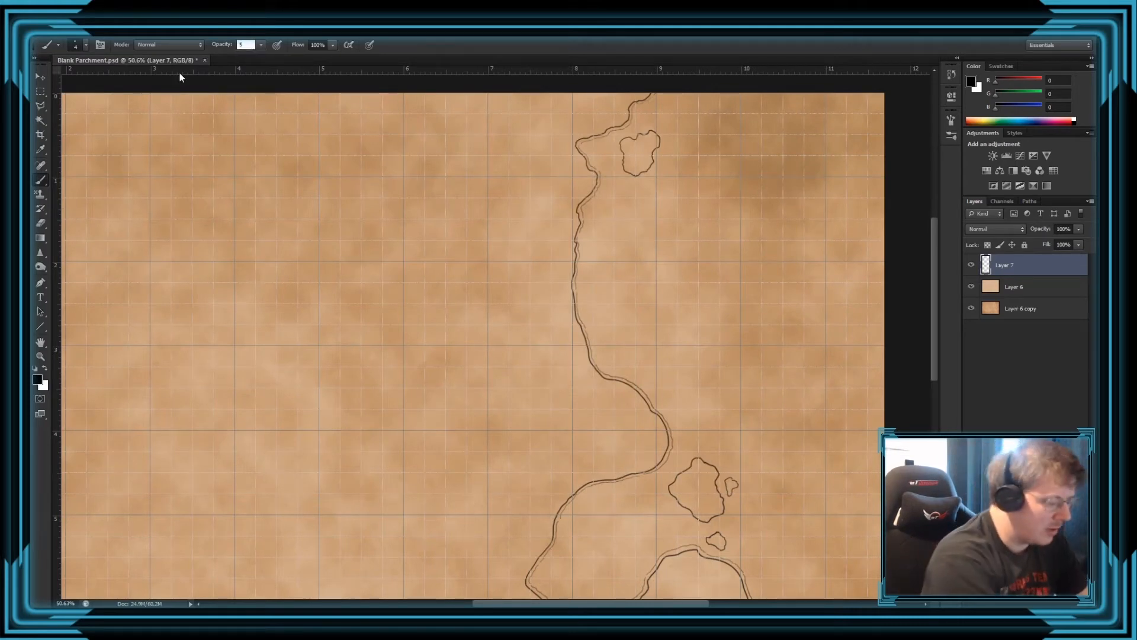
pyautogui.press('Return')
# Trace a faint parallel line closely around the outside of the island beside the coastline's upper end.
pyautogui.scroll(4, 753, 86)
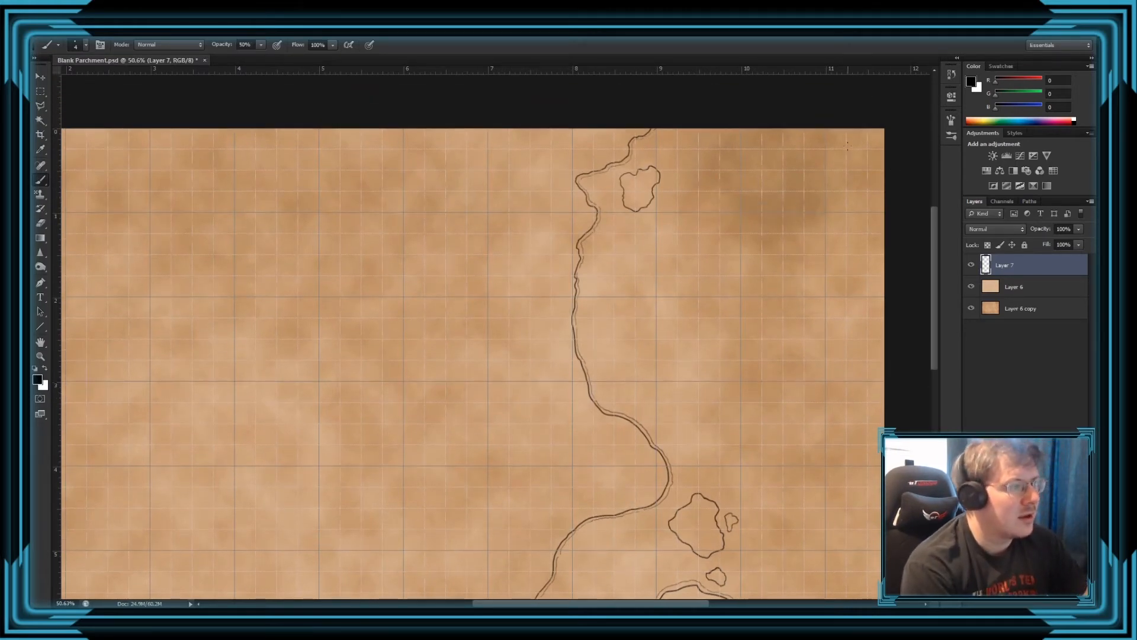
pyautogui.scroll(3, 535, 223)
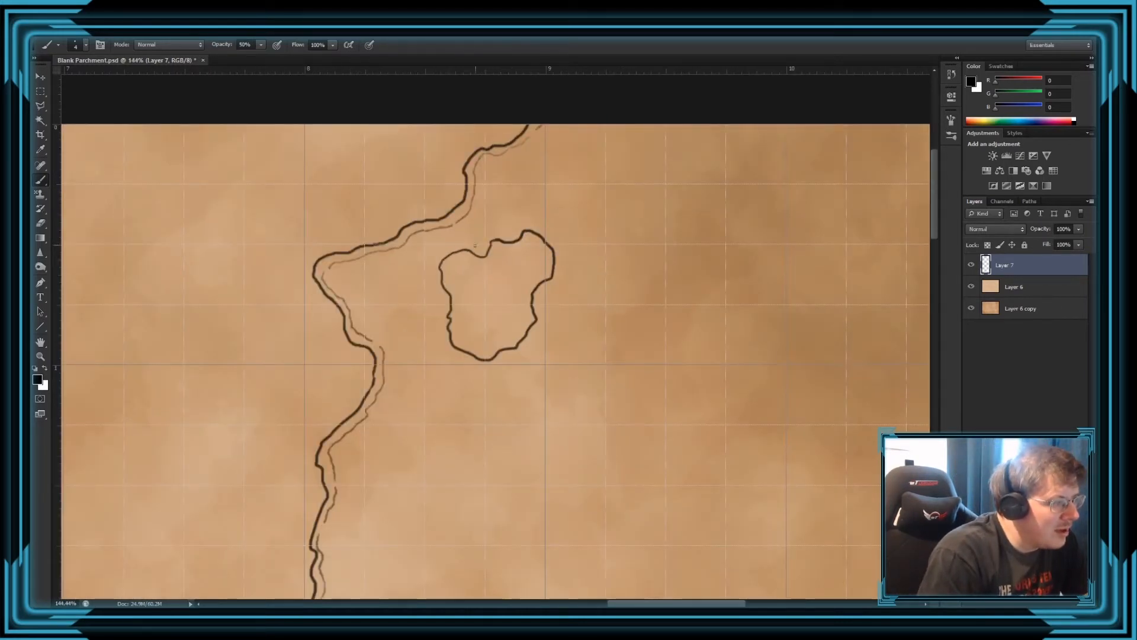
pyautogui.moveTo(516, 225)
pyautogui.mouseDown()
pyautogui.moveTo(556, 240)
pyautogui.moveTo(543, 322)
pyautogui.moveTo(508, 357)
pyautogui.mouseUp()
pyautogui.moveTo(472, 362)
pyautogui.mouseDown()
pyautogui.moveTo(456, 356)
pyautogui.moveTo(439, 316)
pyautogui.mouseUp()
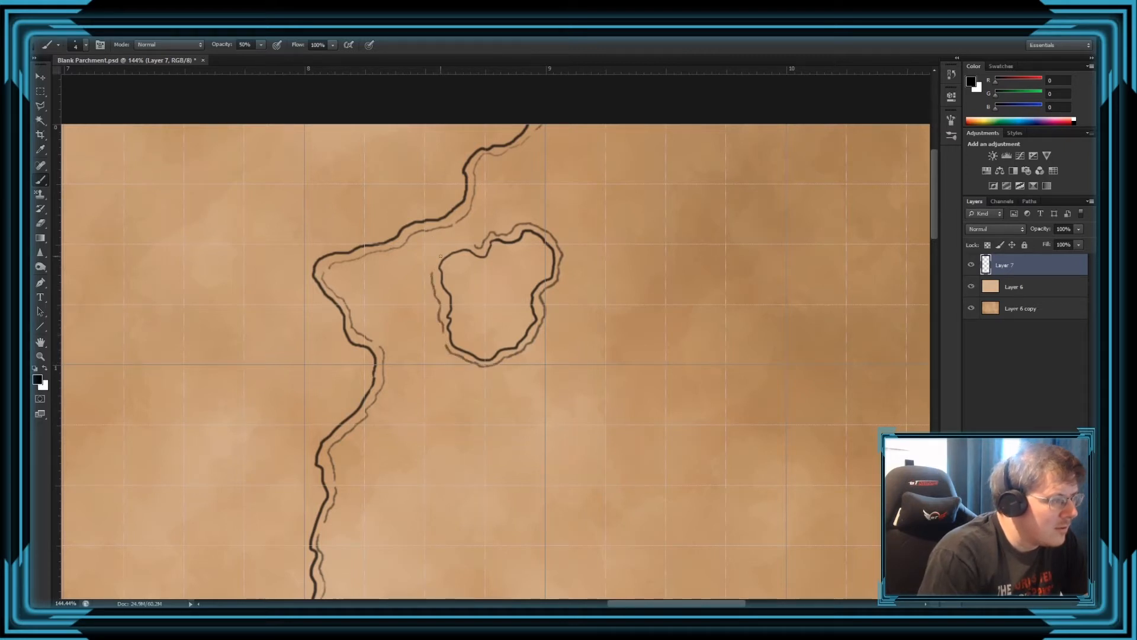
pyautogui.moveTo(433, 263); pyautogui.dragTo(439, 250)
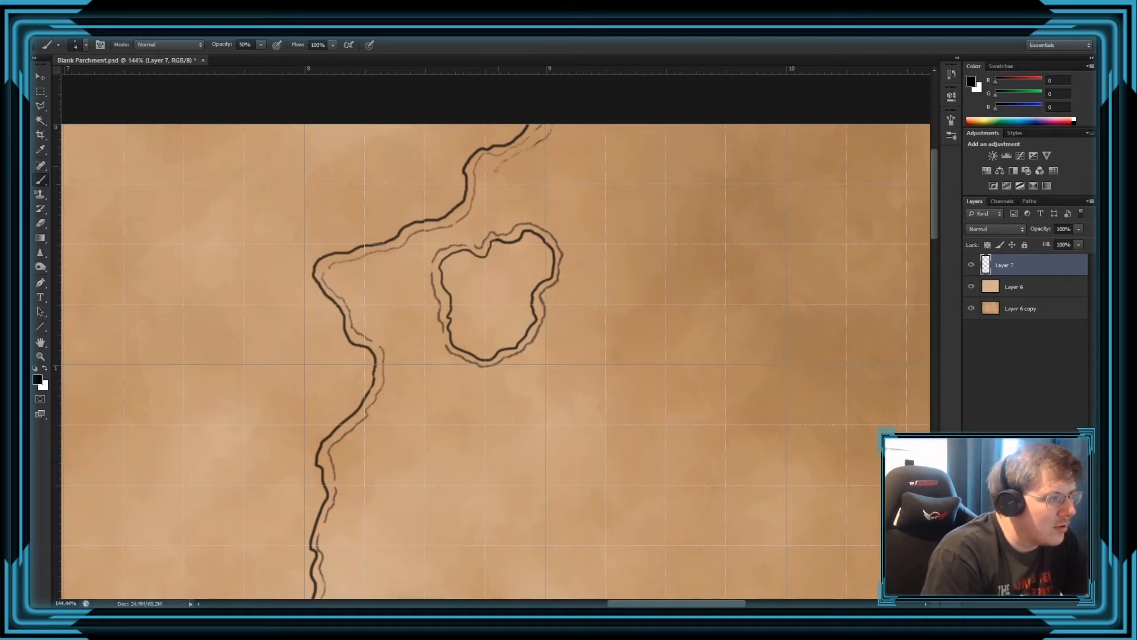
# Draw a second faint line from the coastline's upper end around the upper island and back to the coast, redoing the first strokes.
pyautogui.moveTo(495, 171)
pyautogui.mouseDown()
pyautogui.moveTo(484, 207)
pyautogui.moveTo(550, 224)
pyautogui.mouseUp()
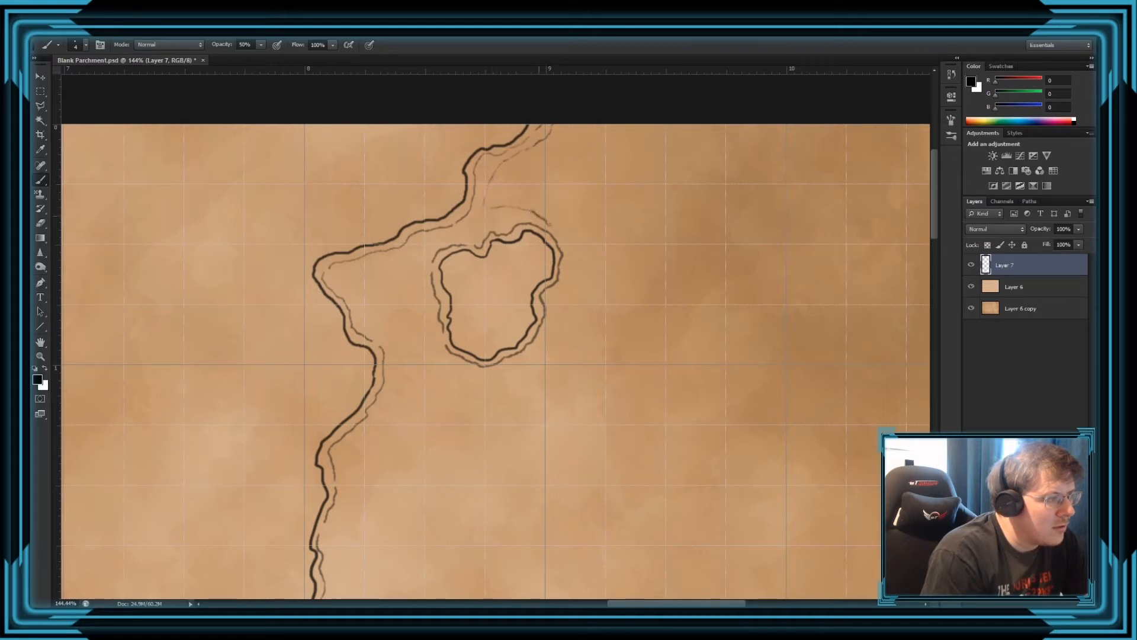
pyautogui.hotkey('ctrl', 'alt', 'z')
pyautogui.hotkey('ctrl', 'alt', 'z')
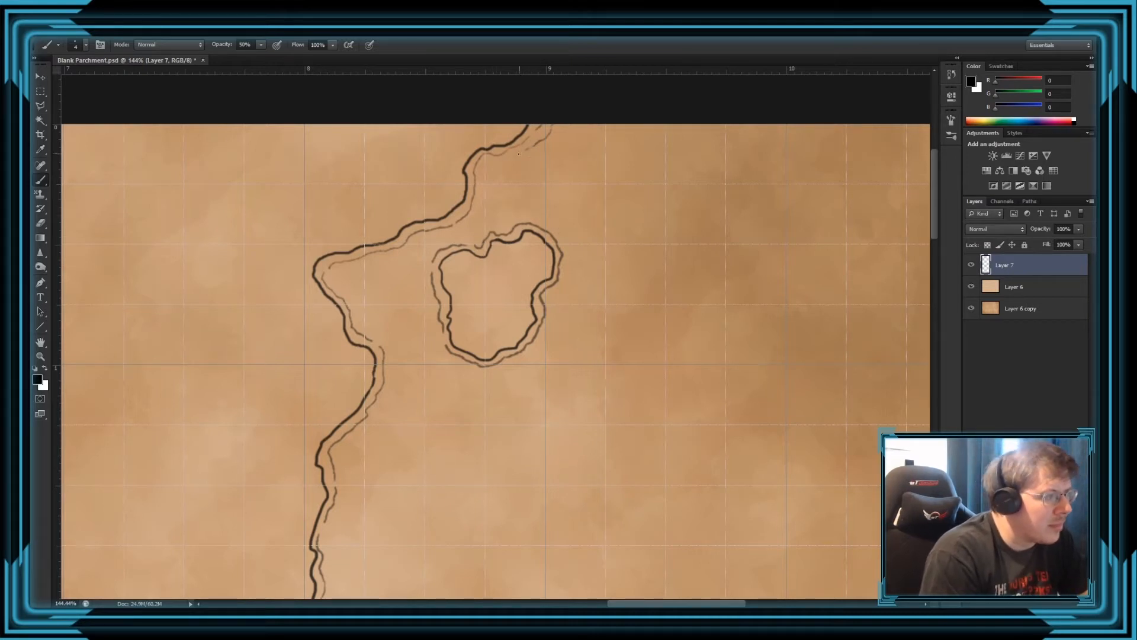
pyautogui.moveTo(498, 164); pyautogui.dragTo(484, 173)
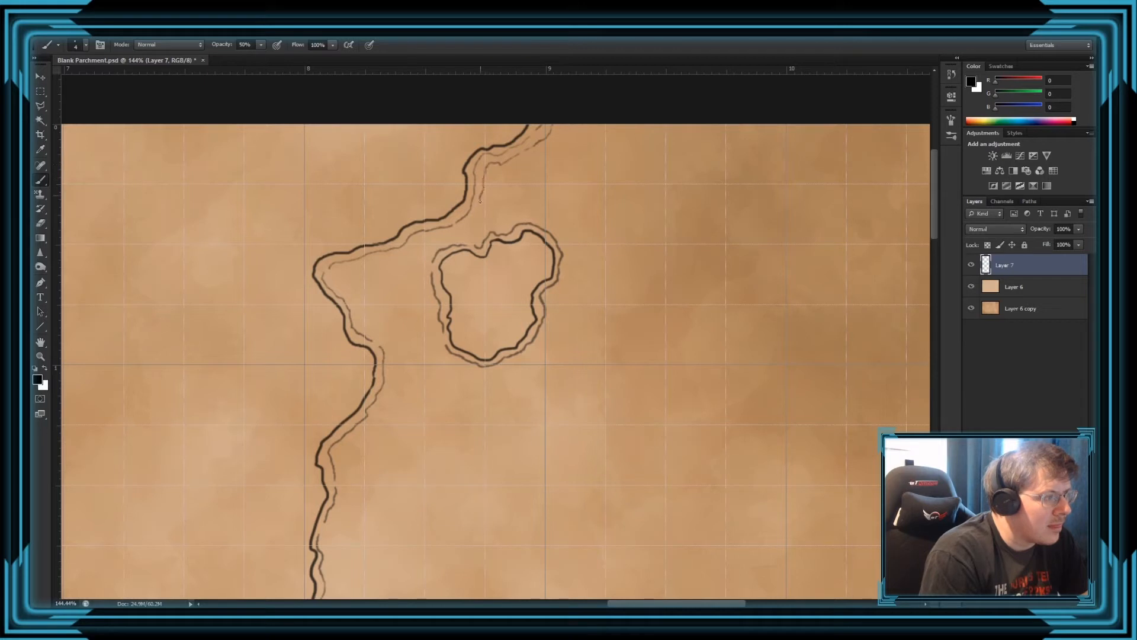
pyautogui.moveTo(482, 218); pyautogui.dragTo(557, 228)
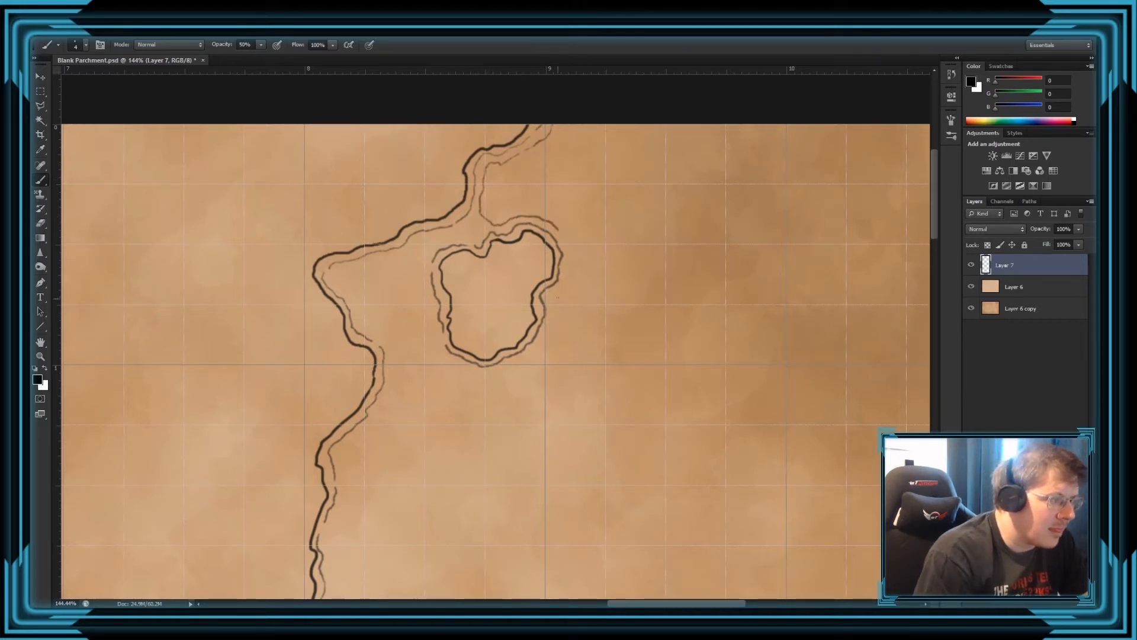
pyautogui.moveTo(550, 296); pyautogui.dragTo(565, 283)
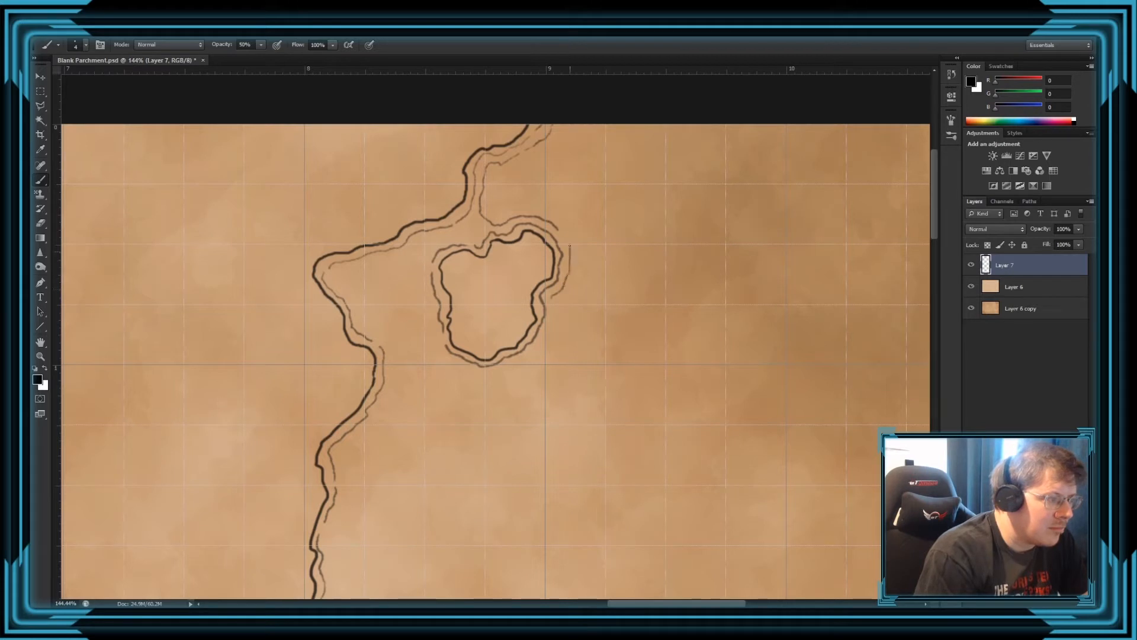
pyautogui.moveTo(562, 237); pyautogui.dragTo(570, 249)
pyautogui.moveTo(551, 301)
pyautogui.mouseDown()
pyautogui.moveTo(534, 350)
pyautogui.moveTo(494, 371)
pyautogui.moveTo(445, 355)
pyautogui.moveTo(427, 310)
pyautogui.mouseUp()
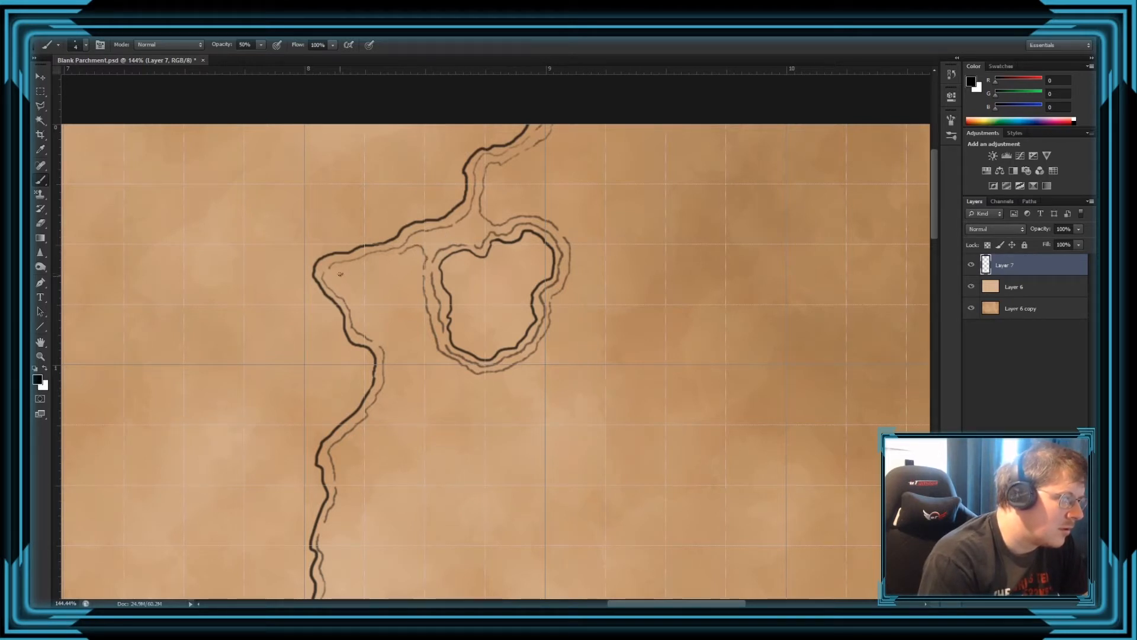
# Continue the second faint line, partly broken, along the coast west of the upper island to about 1.7 down.
pyautogui.moveTo(356, 266)
pyautogui.mouseDown()
pyautogui.moveTo(368, 263)
pyautogui.moveTo(350, 298)
pyautogui.moveTo(389, 342)
pyautogui.moveTo(390, 364)
pyautogui.mouseUp()
pyautogui.hotkey('ctrl', 'z')
pyautogui.moveTo(372, 424); pyautogui.dragTo(347, 443)
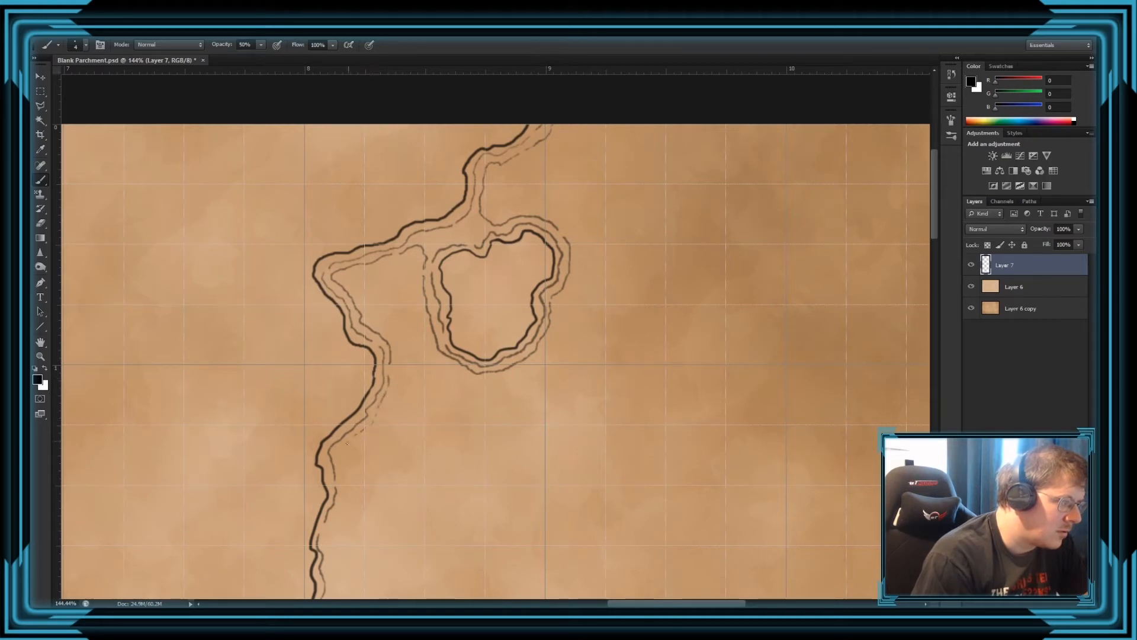
pyautogui.moveTo(332, 528); pyautogui.dragTo(326, 545)
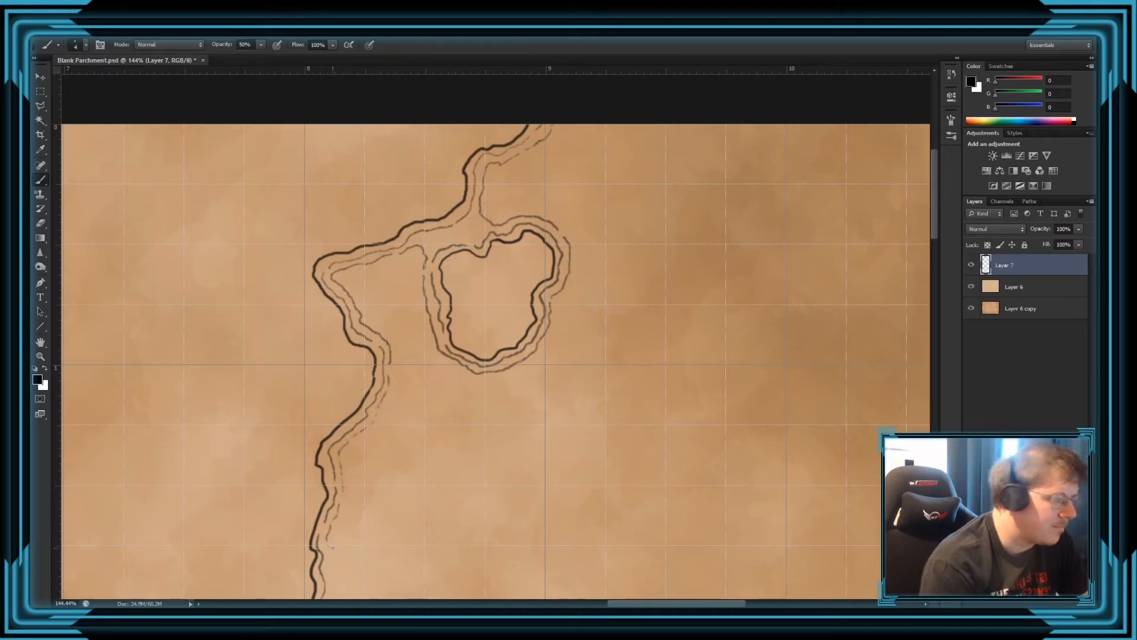
# Extend the broken second edging line down the middle coast to about 9.2 across and 4 down.
pyautogui.scroll(-5, 246, 472)
pyautogui.scroll(-4, 246, 472)
pyautogui.scroll(4, 278, 257)
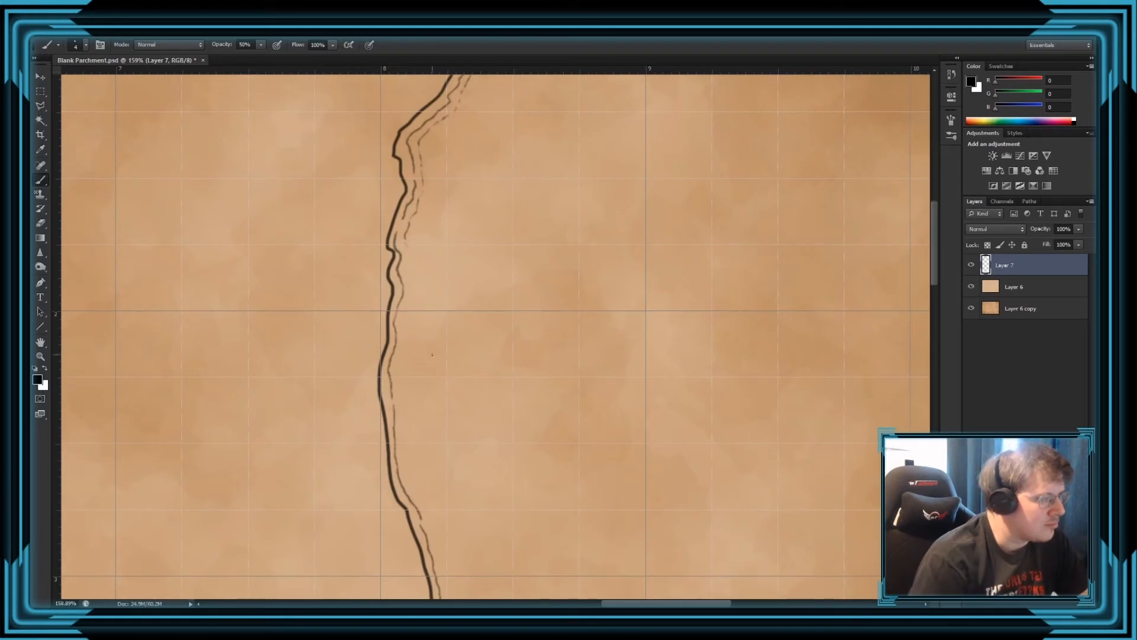
pyautogui.moveTo(404, 273); pyautogui.dragTo(400, 443)
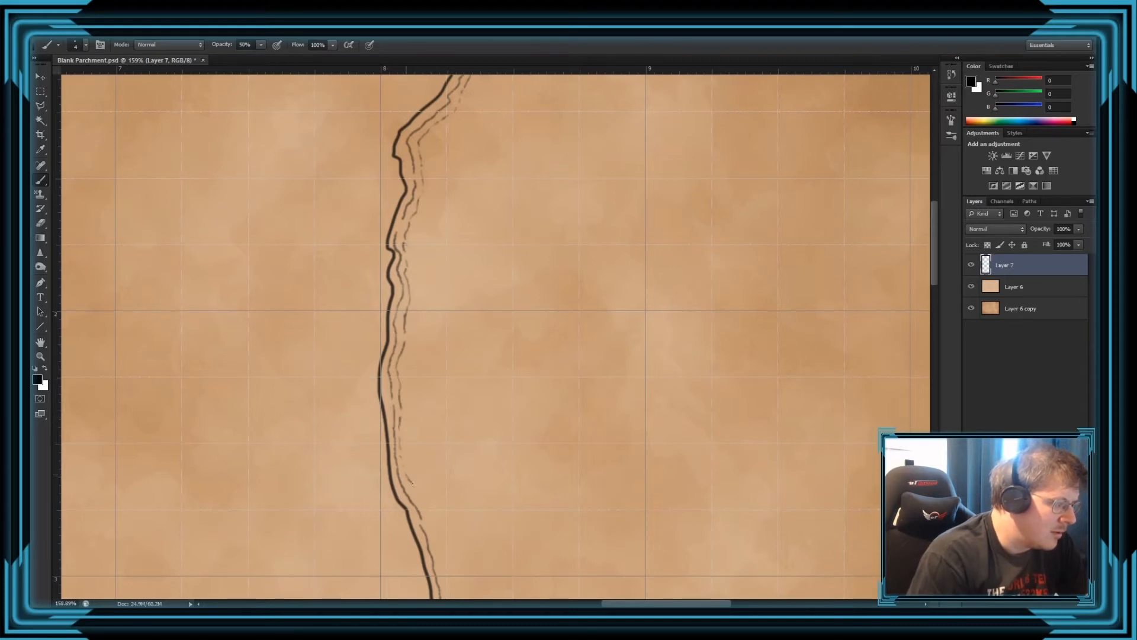
pyautogui.moveTo(413, 484); pyautogui.dragTo(427, 519)
pyautogui.scroll(-3, 584, 369)
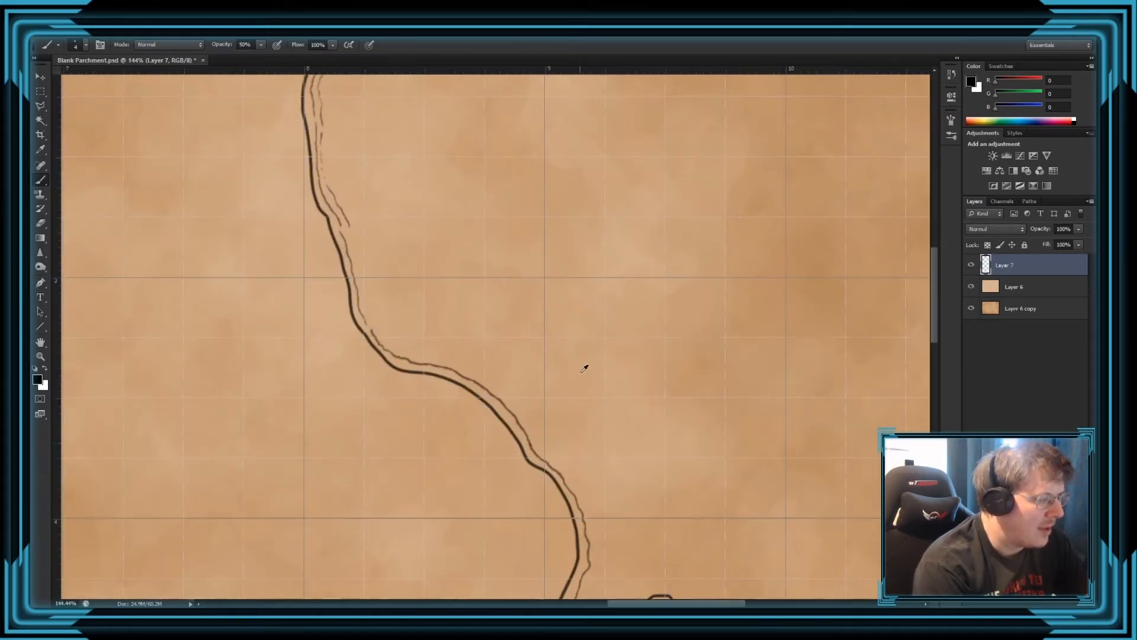
pyautogui.moveTo(348, 232)
pyautogui.mouseDown()
pyautogui.moveTo(381, 326)
pyautogui.moveTo(501, 394)
pyautogui.moveTo(591, 514)
pyautogui.mouseUp()
# Trace a faint line around the large island and the outer side of its eastern islet, redoing the first strokes.
pyautogui.scroll(-9, 622, 385)
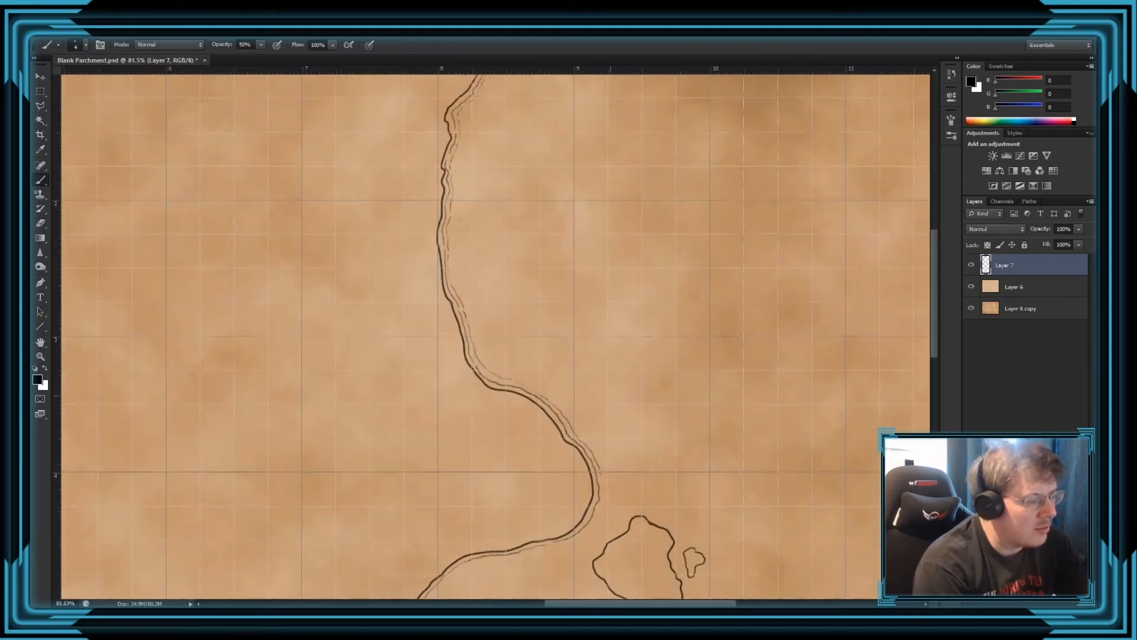
pyautogui.scroll(7, 820, 370)
pyautogui.scroll(2, 624, 538)
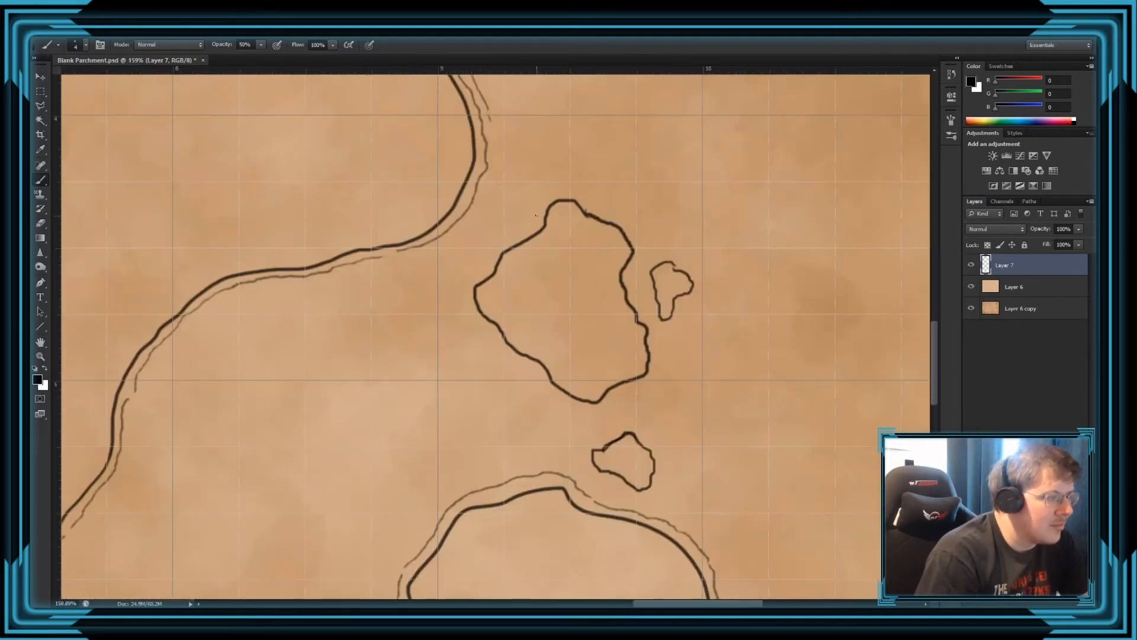
pyautogui.moveTo(537, 211)
pyautogui.mouseDown()
pyautogui.moveTo(504, 240)
pyautogui.moveTo(532, 220)
pyautogui.moveTo(498, 245)
pyautogui.mouseUp()
pyautogui.hotkey('ctrl', 'alt', 'z')
pyautogui.hotkey('ctrl', 'alt', 'z')
pyautogui.moveTo(467, 286)
pyautogui.mouseDown()
pyautogui.moveTo(480, 327)
pyautogui.moveTo(554, 400)
pyautogui.moveTo(595, 410)
pyautogui.moveTo(646, 386)
pyautogui.moveTo(663, 338)
pyautogui.moveTo(702, 286)
pyautogui.moveTo(675, 252)
pyautogui.moveTo(656, 255)
pyautogui.moveTo(583, 188)
pyautogui.mouseUp()
# Clean up the faint line where the large island meets its eastern islet, and complete it around the islet and through the channel.
pyautogui.press('e')
pyautogui.moveTo(641, 227)
pyautogui.mouseDown()
pyautogui.moveTo(674, 260)
pyautogui.moveTo(688, 253)
pyautogui.moveTo(683, 257)
pyautogui.mouseUp()
pyautogui.hotkey('ctrl', 'z')
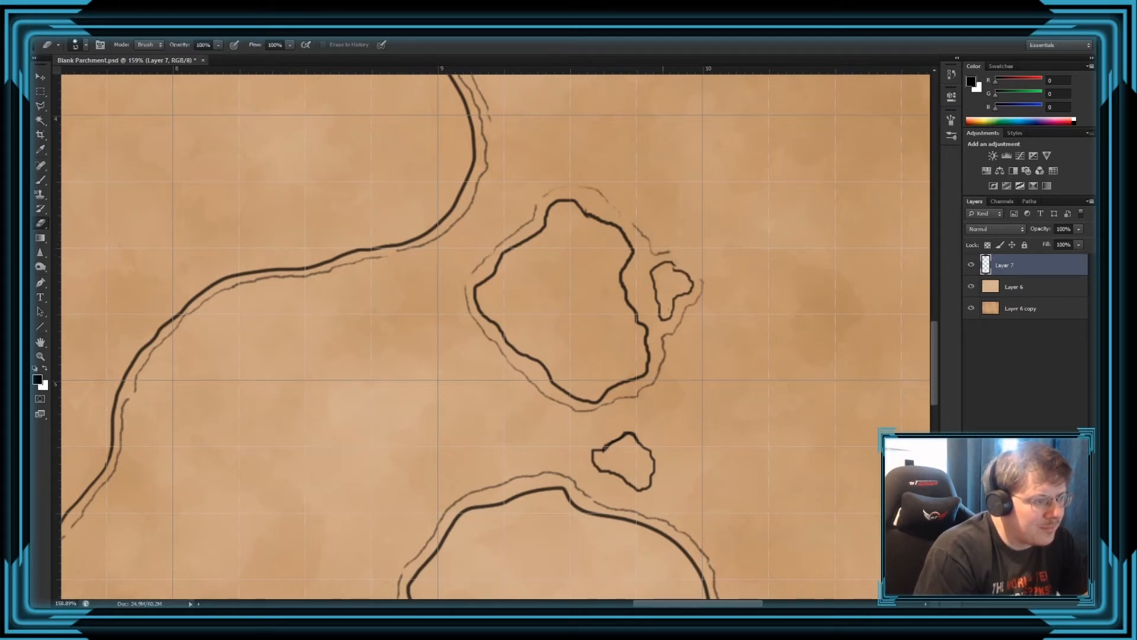
pyautogui.moveTo(665, 335); pyautogui.dragTo(682, 324)
pyautogui.press('b')
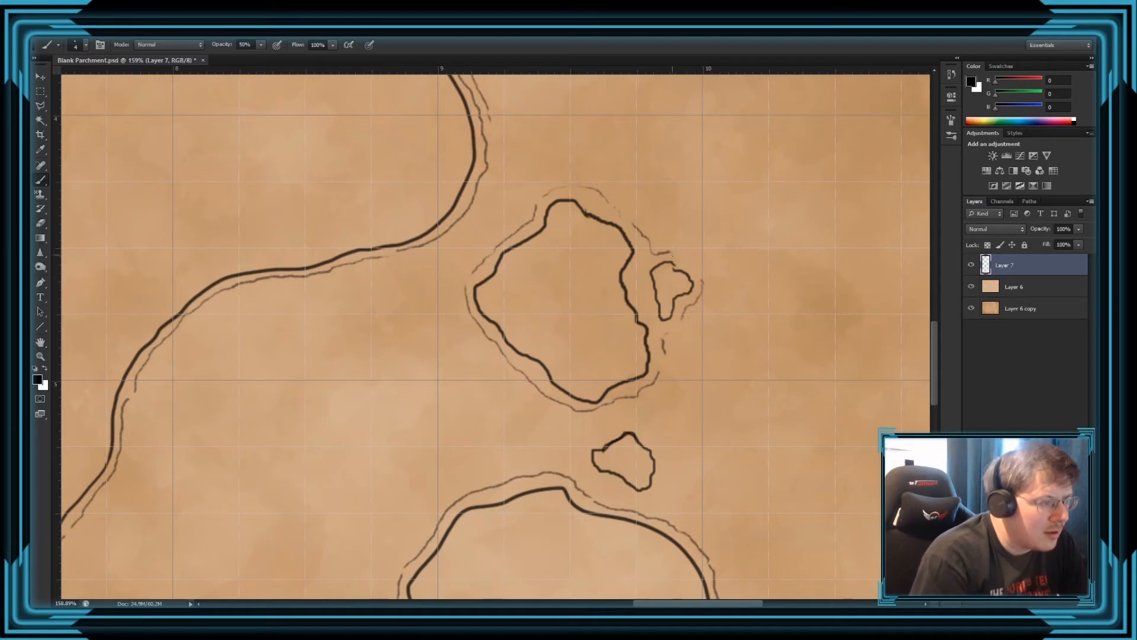
pyautogui.moveTo(683, 264); pyautogui.dragTo(698, 280)
pyautogui.press('e')
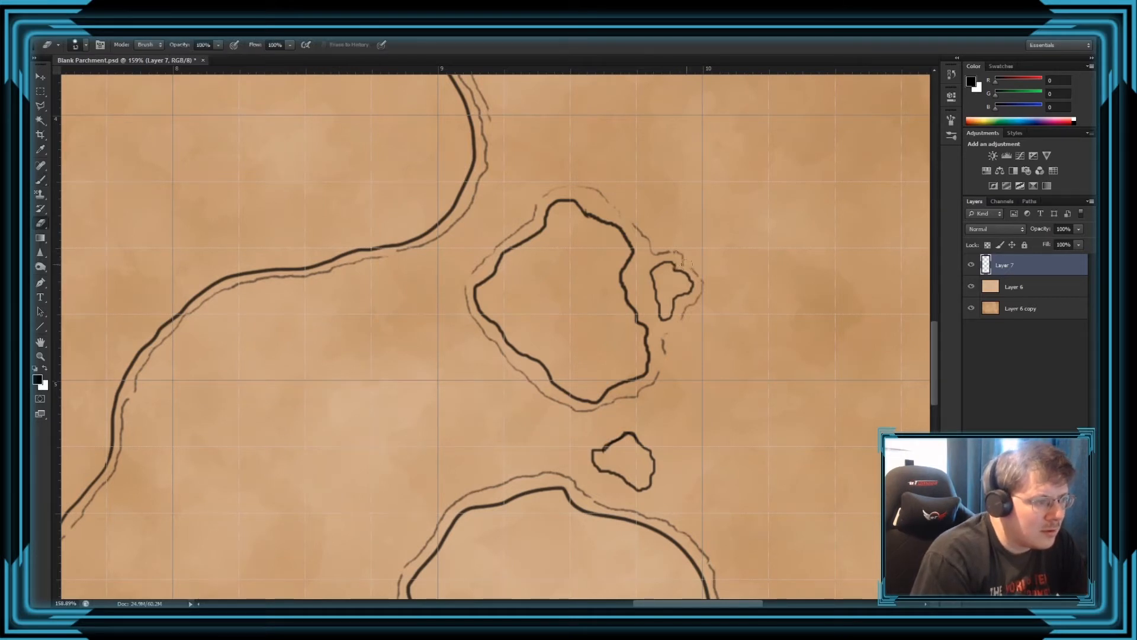
pyautogui.press('b')
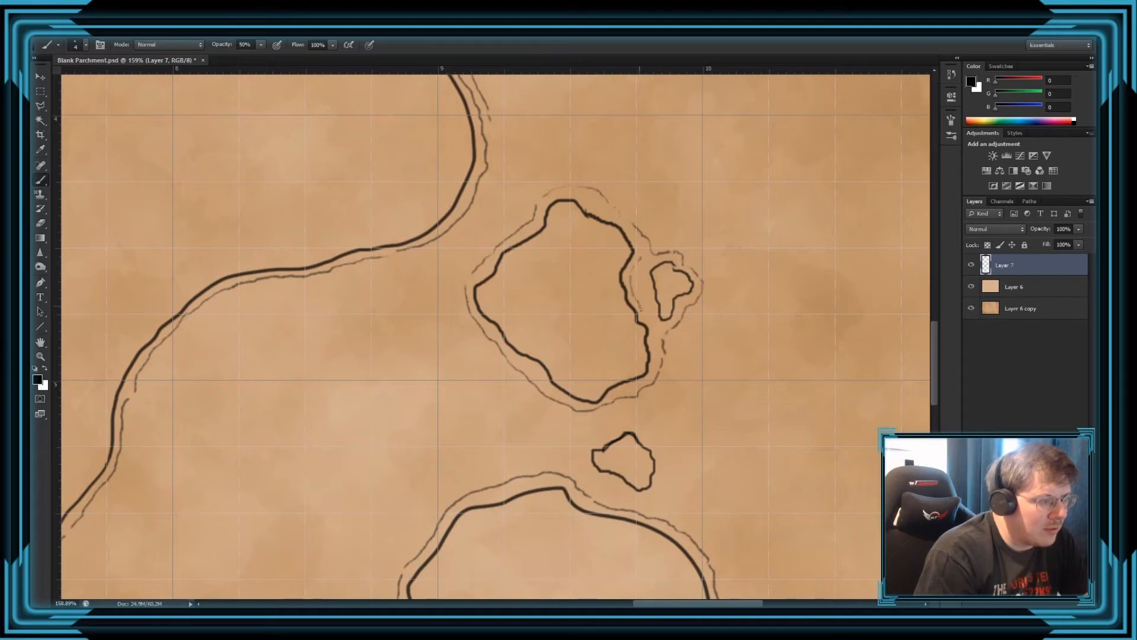
pyautogui.moveTo(647, 287); pyautogui.dragTo(658, 329)
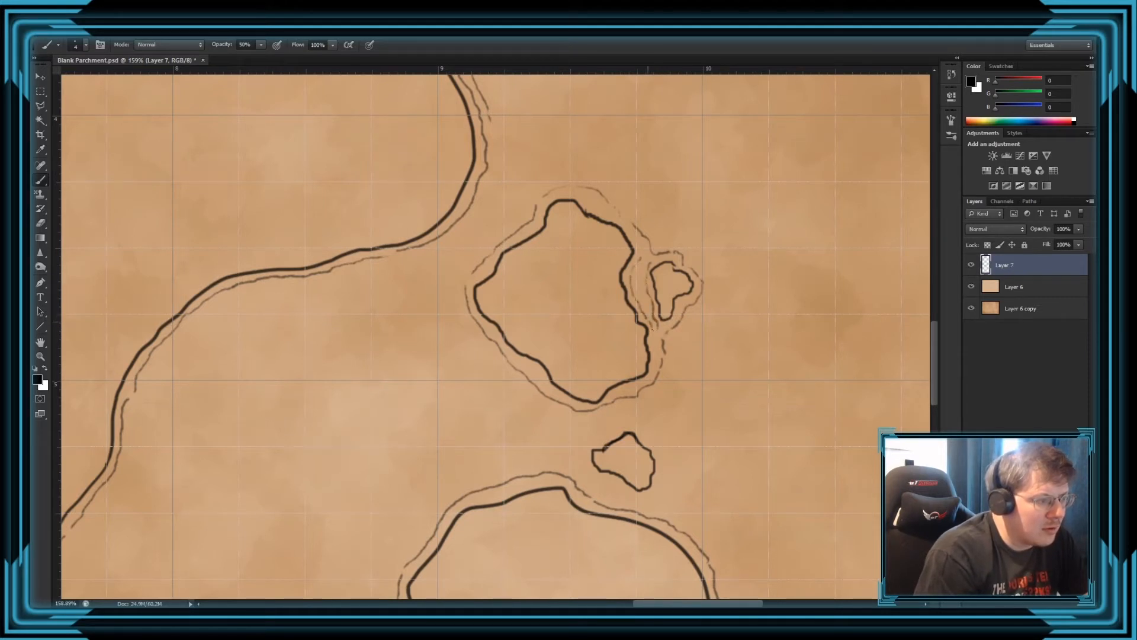
# Start a second faint line from the coast toward the large island's top, and edge the lower islet with a line joining the southern coast.
pyautogui.moveTo(492, 127)
pyautogui.mouseDown()
pyautogui.moveTo(516, 163)
pyautogui.moveTo(598, 185)
pyautogui.moveTo(649, 234)
pyautogui.moveTo(581, 173)
pyautogui.moveTo(568, 174)
pyautogui.moveTo(594, 179)
pyautogui.moveTo(633, 217)
pyautogui.mouseUp()
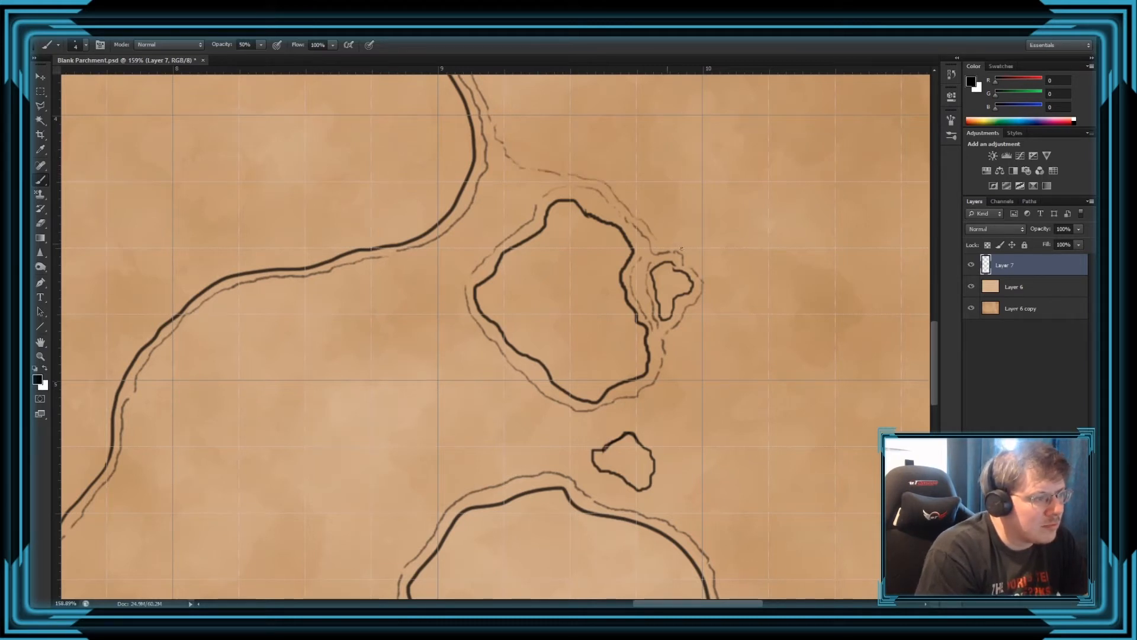
pyautogui.hotkey('ctrl', 'z')
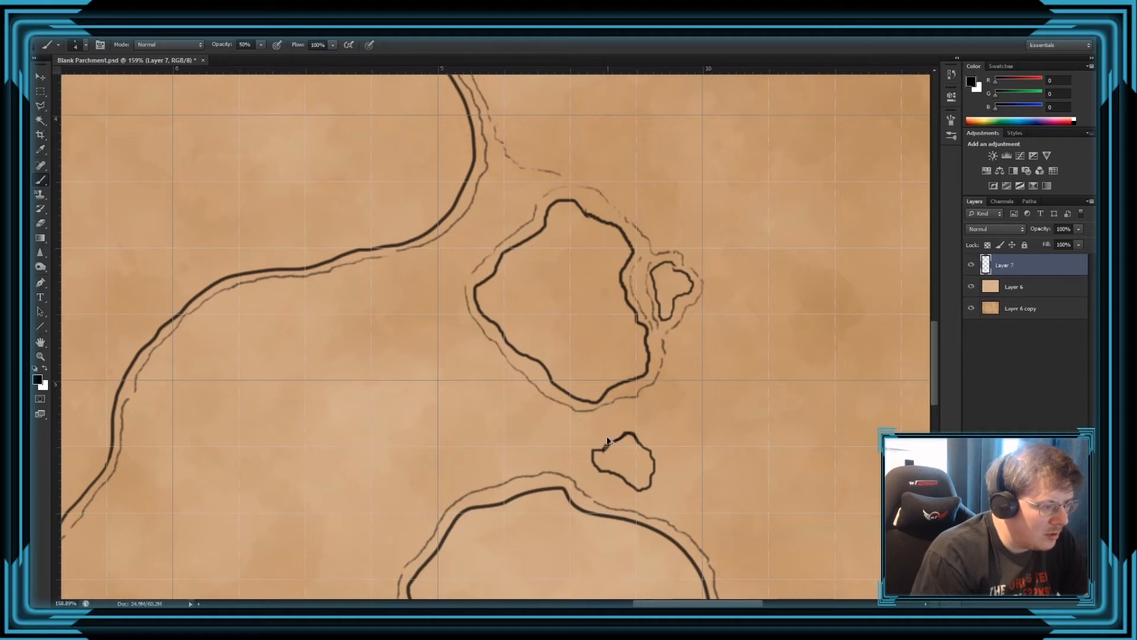
pyautogui.moveTo(608, 441)
pyautogui.mouseDown()
pyautogui.moveTo(586, 486)
pyautogui.moveTo(576, 480)
pyautogui.moveTo(672, 527)
pyautogui.mouseUp()
pyautogui.press('e')
pyautogui.press('b')
pyautogui.moveTo(616, 432)
pyautogui.mouseDown()
pyautogui.moveTo(645, 436)
pyautogui.moveTo(660, 474)
pyautogui.moveTo(651, 513)
pyautogui.mouseUp()
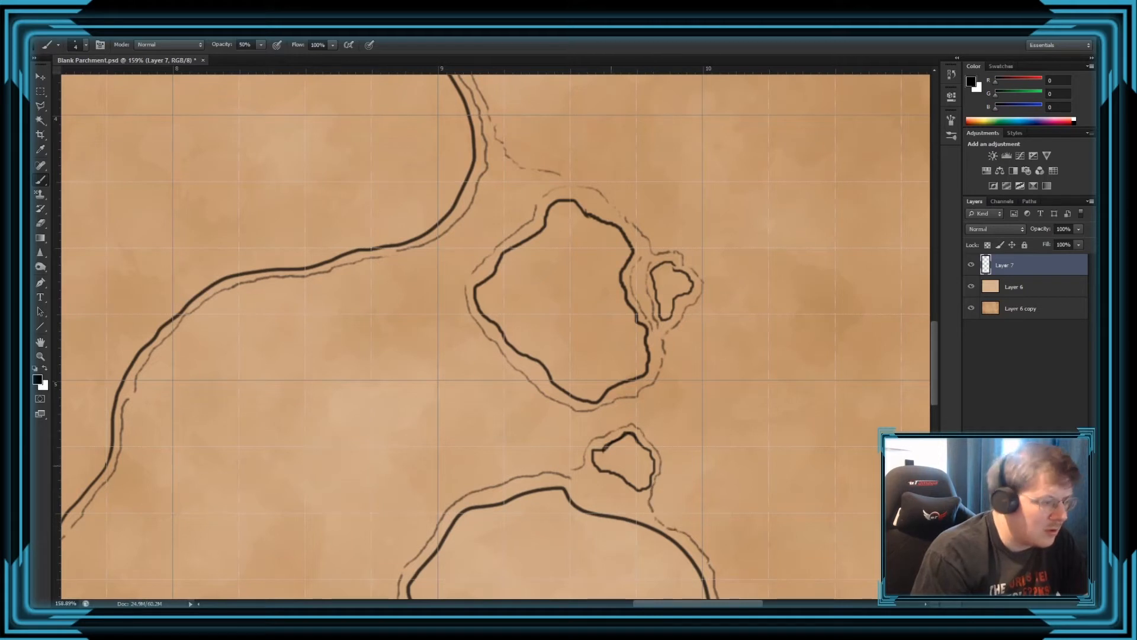
# Erase and redraw the faint line where the lower islet's edging joins the southern coast's edging.
pyautogui.press('e')
pyautogui.moveTo(571, 477); pyautogui.dragTo(562, 477)
pyautogui.press('b')
pyautogui.press('e')
pyautogui.press('b')
pyautogui.press('e')
pyautogui.press('b')
pyautogui.press('e')
pyautogui.press('b')
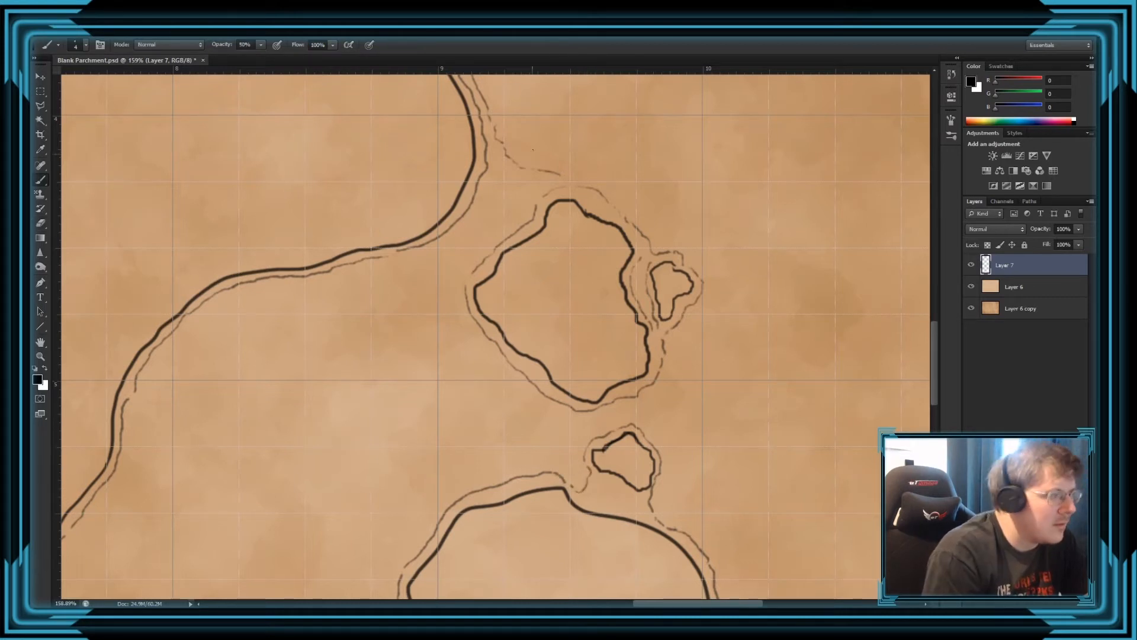
# Draw the second faint line down the large island's southwest side to the southern coast, and around the outer east side of all three islands.
pyautogui.moveTo(382, 259)
pyautogui.mouseDown()
pyautogui.moveTo(412, 259)
pyautogui.moveTo(431, 274)
pyautogui.moveTo(482, 353)
pyautogui.moveTo(487, 402)
pyautogui.moveTo(482, 352)
pyautogui.moveTo(555, 413)
pyautogui.mouseUp()
pyautogui.press('e')
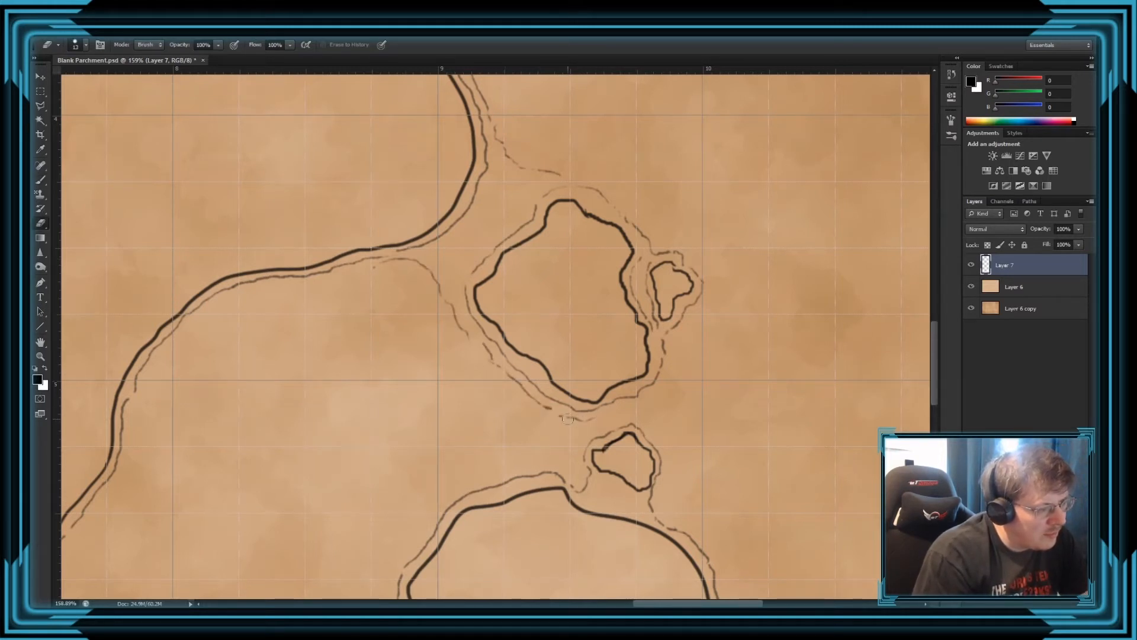
pyautogui.press('b')
pyautogui.moveTo(563, 415)
pyautogui.mouseDown()
pyautogui.moveTo(569, 454)
pyautogui.moveTo(524, 460)
pyautogui.moveTo(565, 420)
pyautogui.moveTo(562, 457)
pyautogui.moveTo(517, 462)
pyautogui.mouseUp()
pyautogui.hotkey('ctrl', 'z')
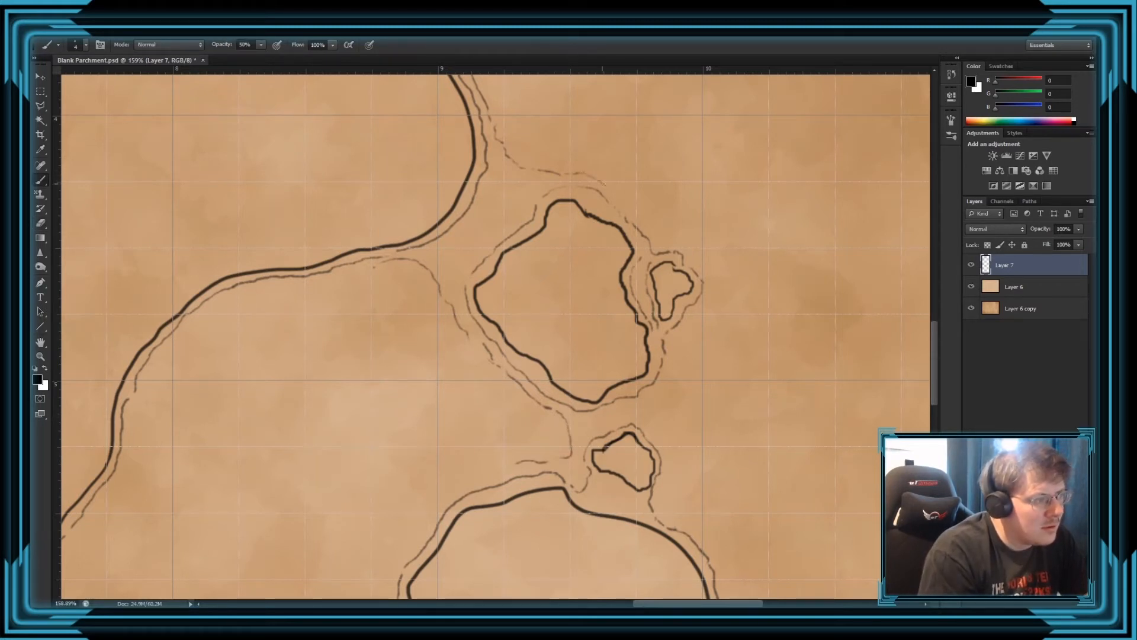
pyautogui.moveTo(605, 185)
pyautogui.mouseDown()
pyautogui.moveTo(692, 253)
pyautogui.moveTo(707, 282)
pyautogui.moveTo(647, 428)
pyautogui.moveTo(667, 456)
pyautogui.moveTo(662, 500)
pyautogui.moveTo(671, 521)
pyautogui.mouseUp()
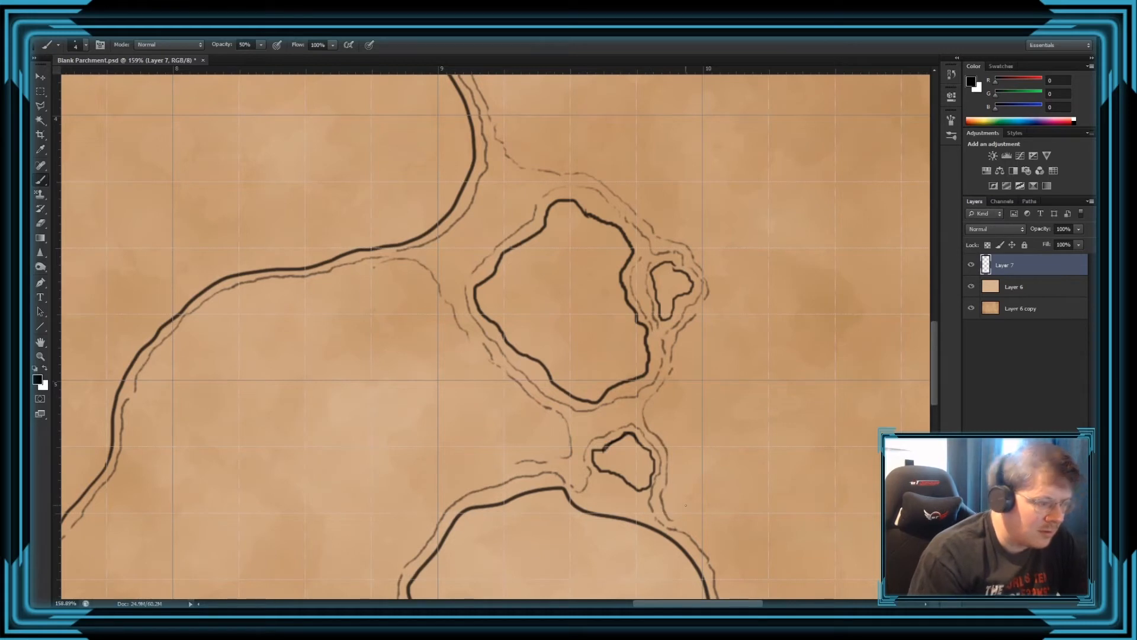
# Continue the broken second edging line around the inside of the southwestern bay to about 9 across and 5.5 down.
pyautogui.scroll(-12, 158, 579)
pyautogui.scroll(9, 597, 358)
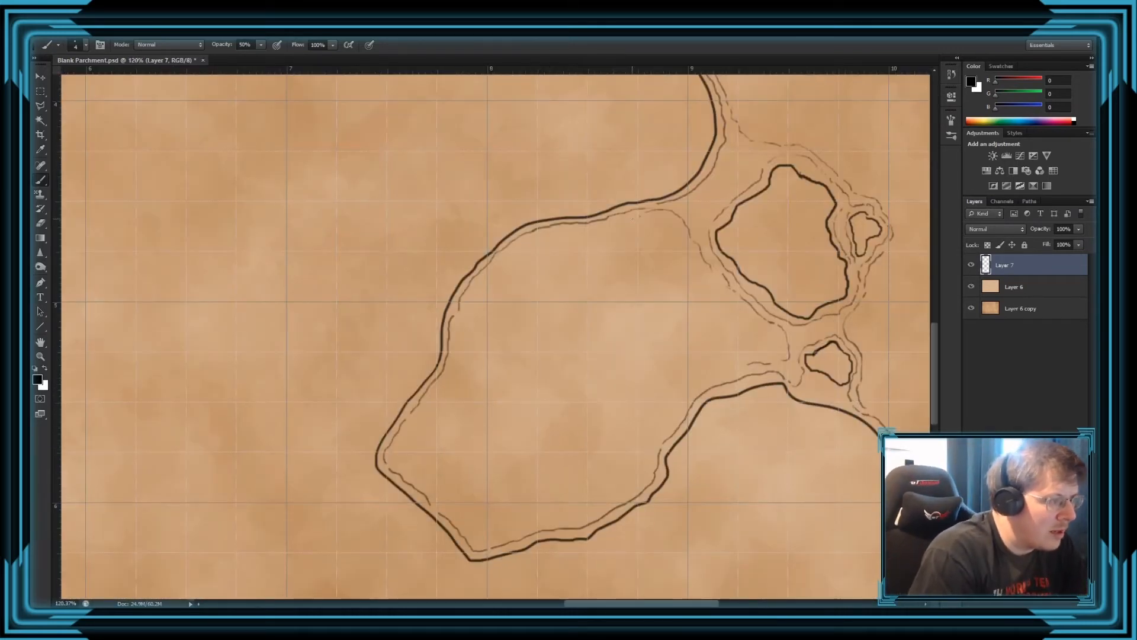
pyautogui.moveTo(583, 228)
pyautogui.mouseDown()
pyautogui.moveTo(503, 260)
pyautogui.moveTo(471, 309)
pyautogui.moveTo(487, 288)
pyautogui.mouseUp()
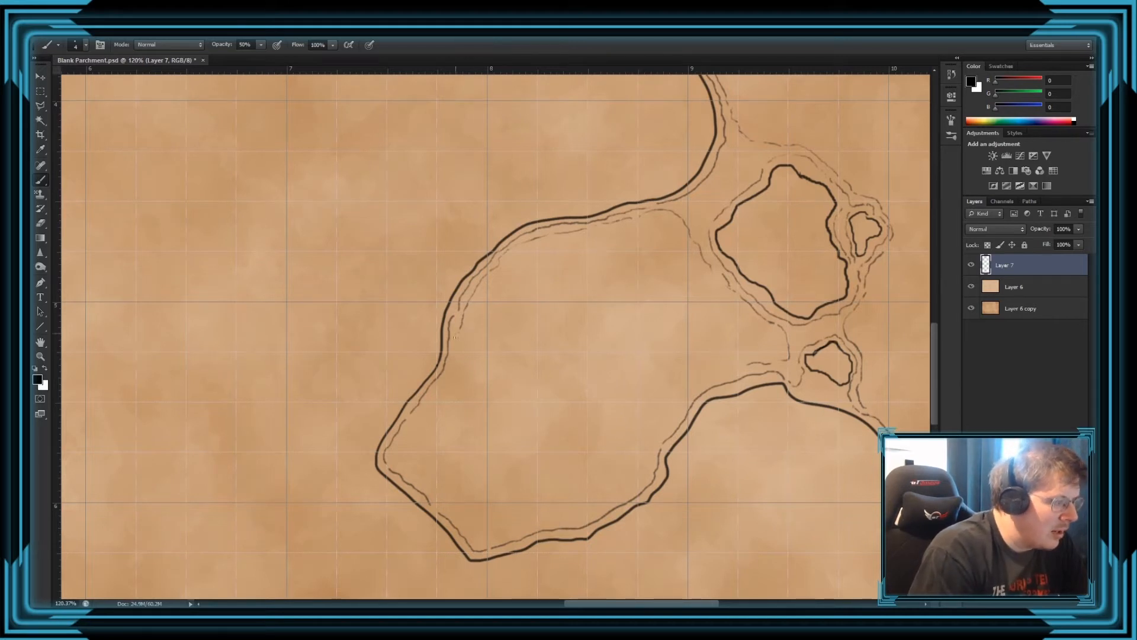
pyautogui.moveTo(455, 338)
pyautogui.mouseDown()
pyautogui.moveTo(447, 374)
pyautogui.moveTo(400, 445)
pyautogui.moveTo(438, 501)
pyautogui.moveTo(486, 538)
pyautogui.moveTo(616, 499)
pyautogui.moveTo(681, 406)
pyautogui.mouseUp()
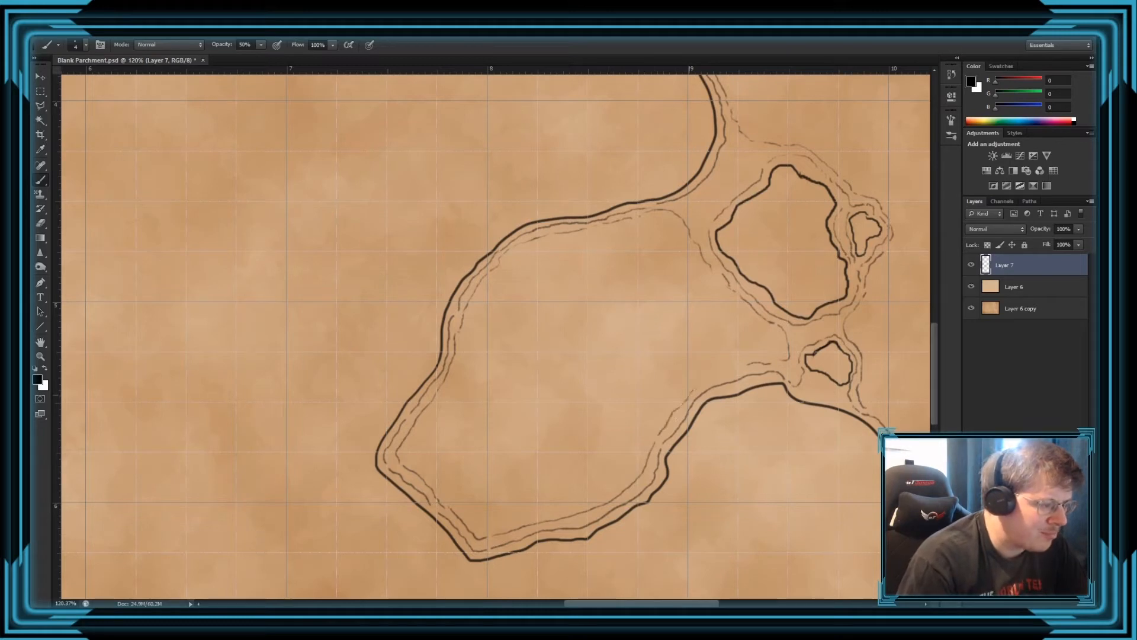
# Draw the broken second edging line down the outer southeastern coast from the lower islet to about 10.3 across and 6.9 down.
pyautogui.scroll(-4, 911, 388)
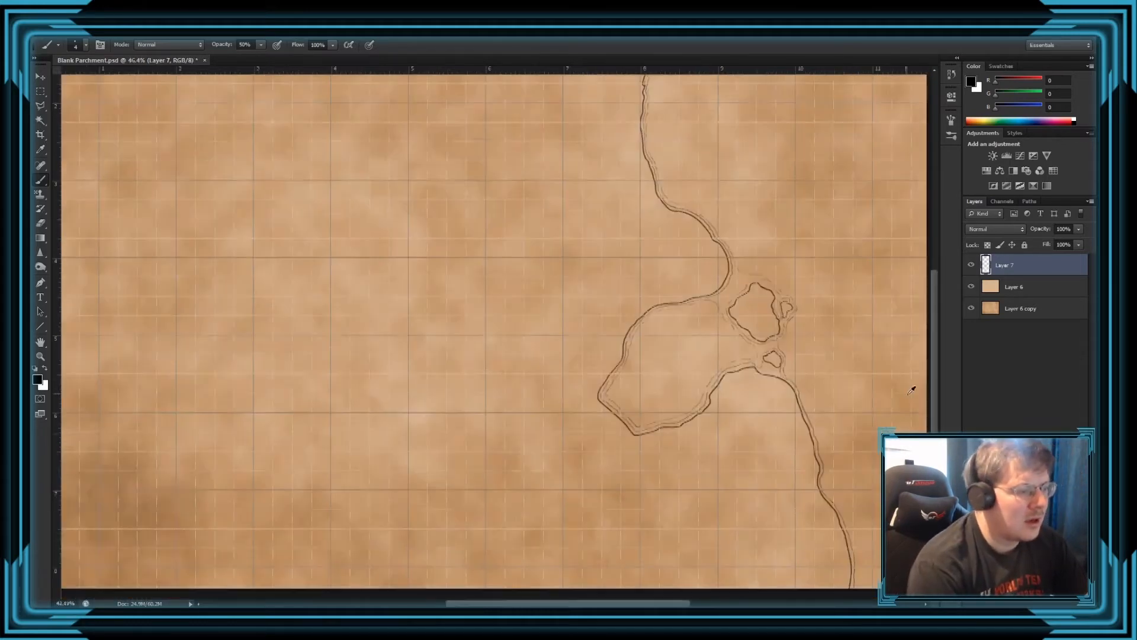
pyautogui.scroll(5, 845, 502)
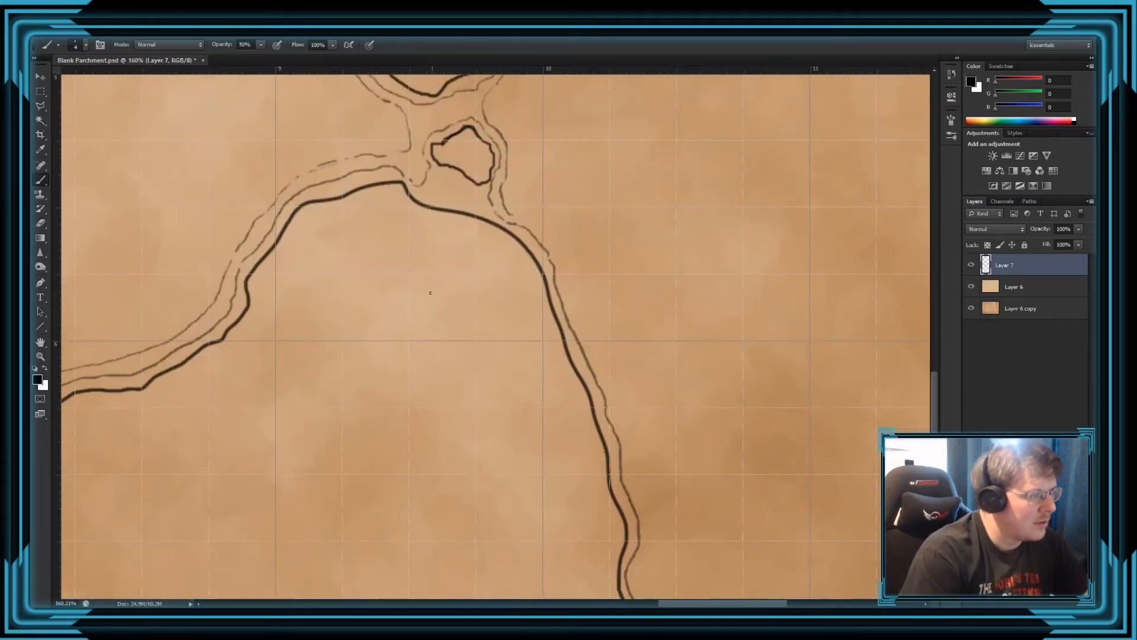
pyautogui.moveTo(561, 259)
pyautogui.mouseDown()
pyautogui.moveTo(615, 389)
pyautogui.moveTo(641, 496)
pyautogui.mouseUp()
pyautogui.moveTo(632, 573)
pyautogui.mouseDown()
pyautogui.moveTo(648, 530)
pyautogui.moveTo(642, 500)
pyautogui.mouseUp()
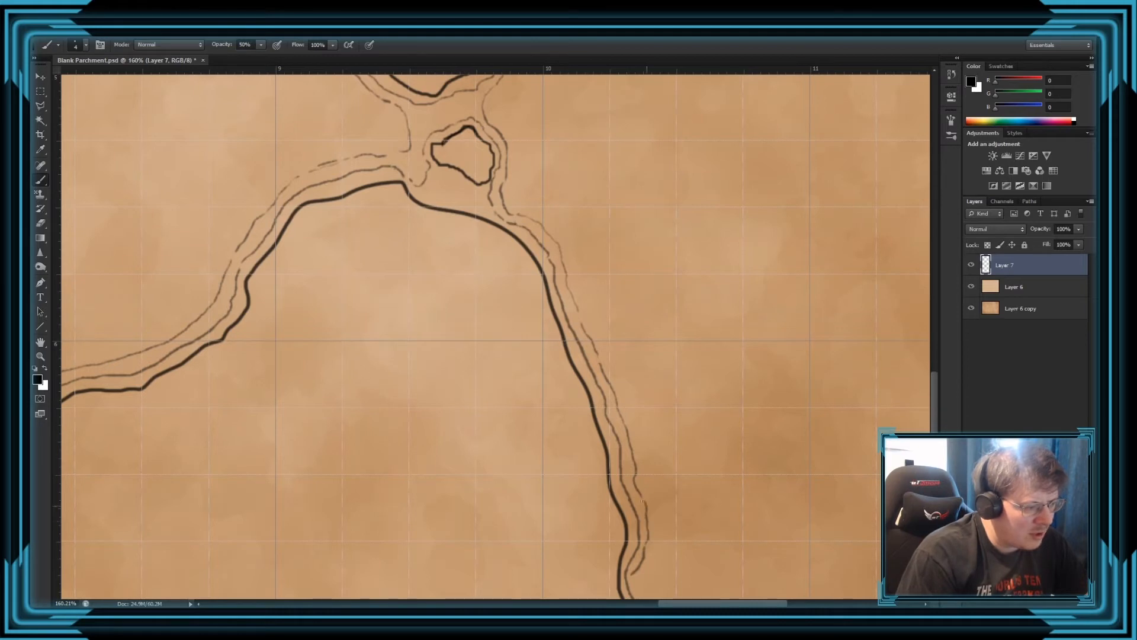
# Continue the second edging line in short broken strokes along the southeastern coast to about 8 down, near the map's southern edge.
pyautogui.scroll(-5, 668, 460)
pyautogui.scroll(3, 652, 415)
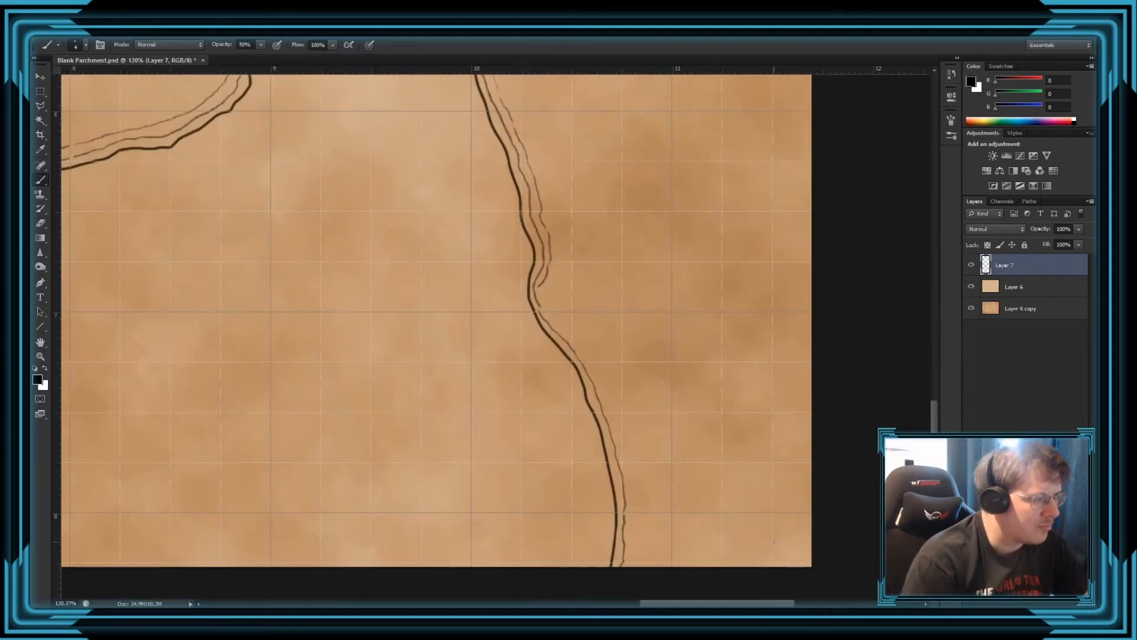
pyautogui.press('e')
pyautogui.press('b')
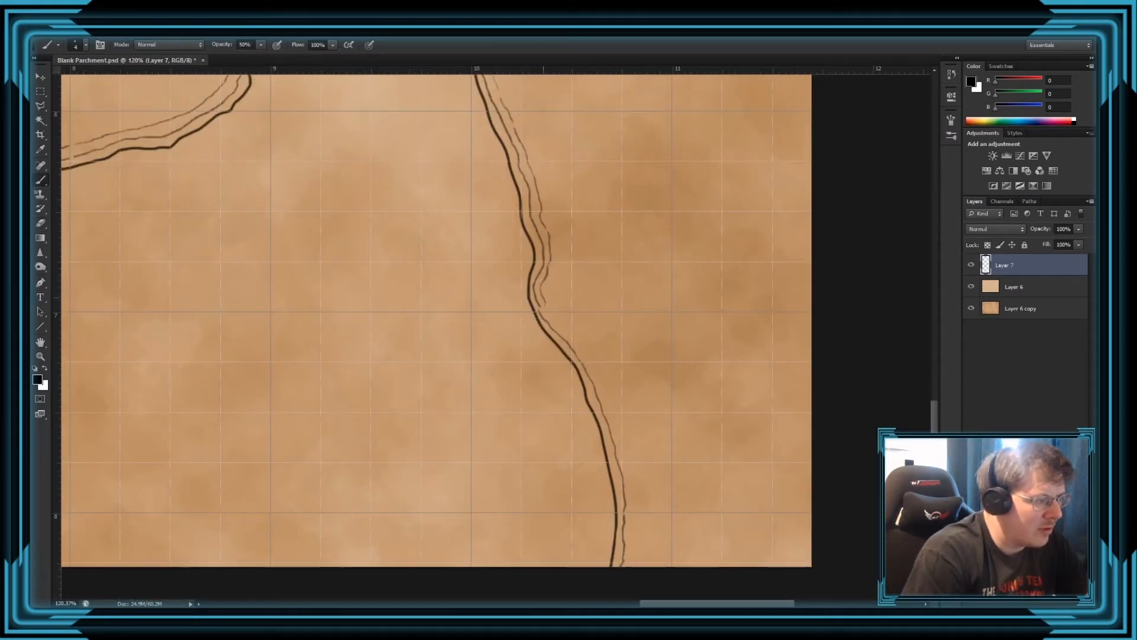
pyautogui.moveTo(545, 305); pyautogui.dragTo(569, 339)
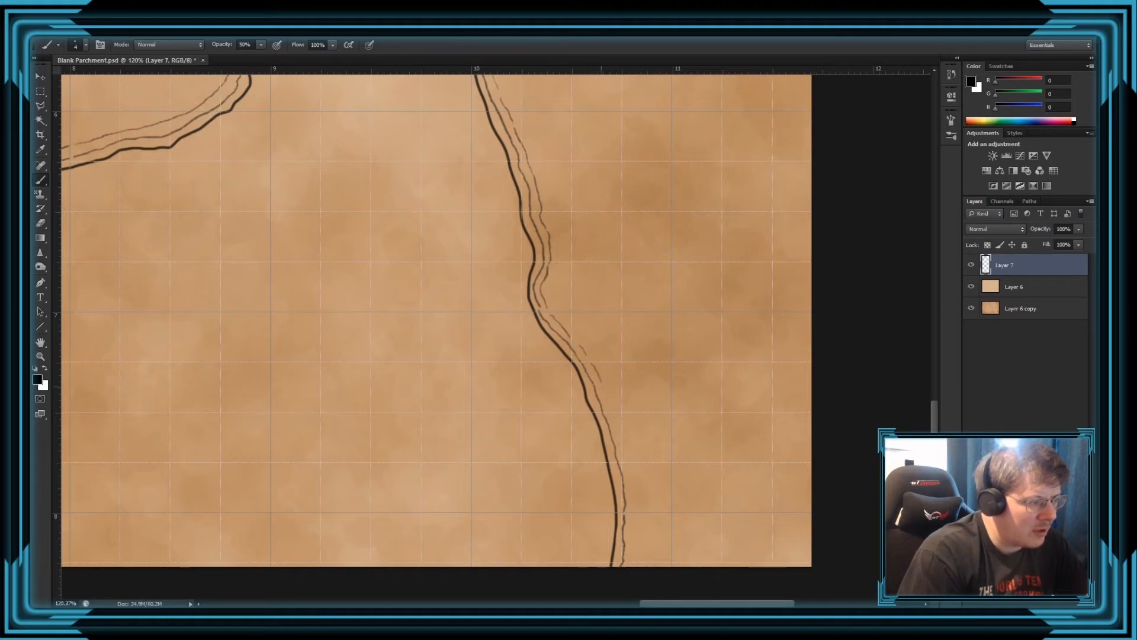
pyautogui.moveTo(603, 388); pyautogui.dragTo(617, 427)
pyautogui.moveTo(635, 504)
pyautogui.mouseDown()
pyautogui.moveTo(623, 566)
pyautogui.moveTo(635, 489)
pyautogui.mouseUp()
pyautogui.press('e')
pyautogui.press('b')
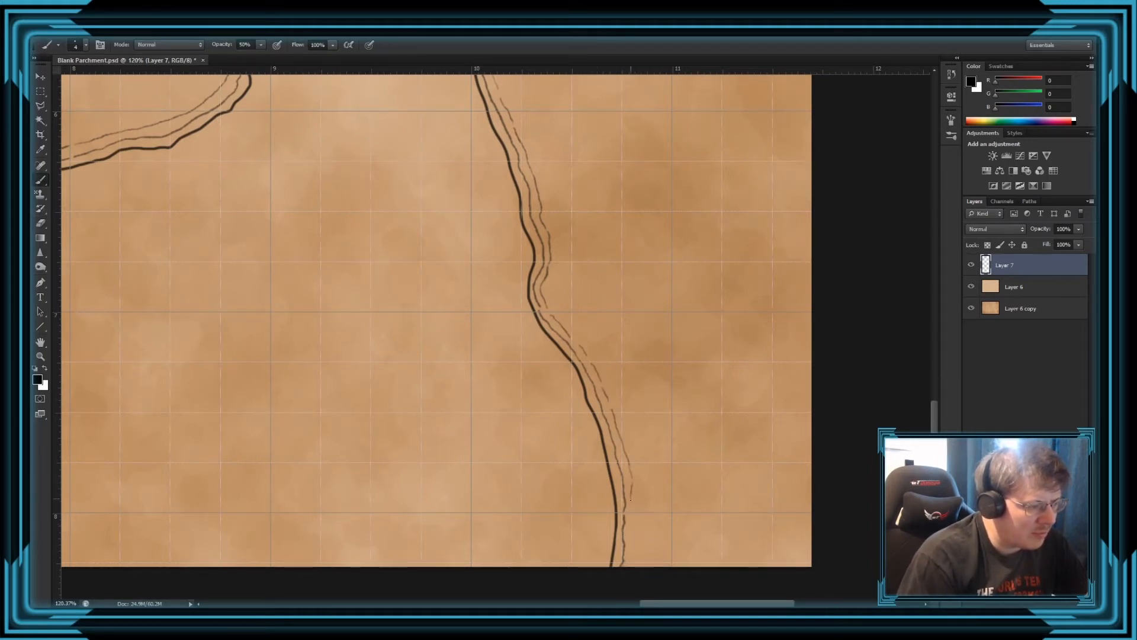
# Fit the whole map in view and set the foreground colour to bright red (RGB 249, 0, 0).
pyautogui.hotkey('ctrl', '0')
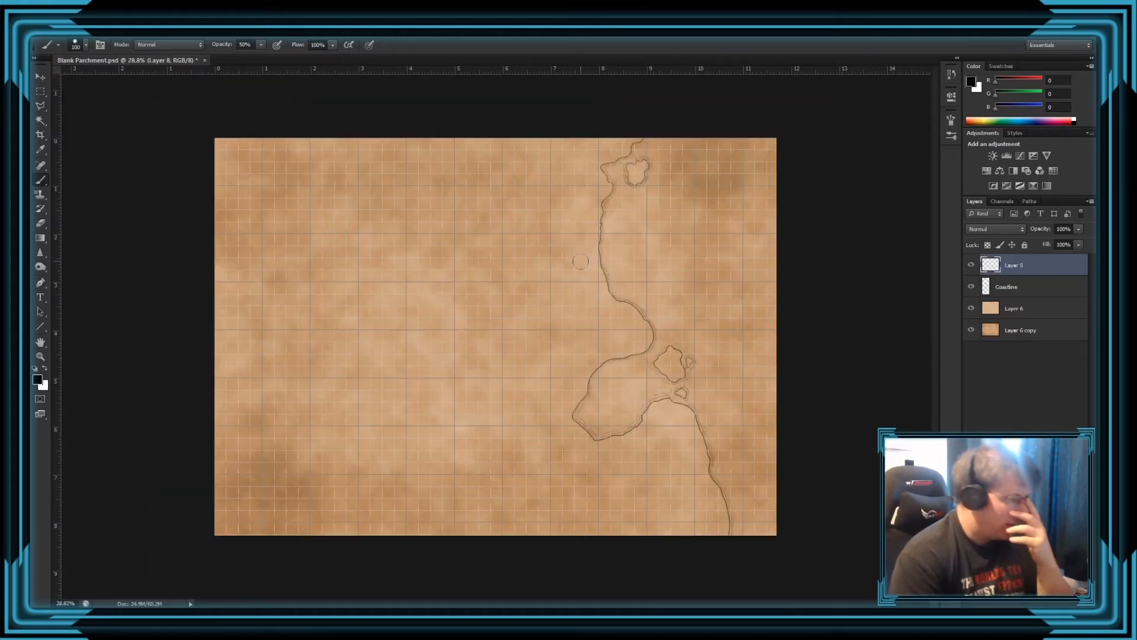
pyautogui.click(39, 384)
pyautogui.click(493, 208)
pyautogui.moveTo(569, 317); pyautogui.dragTo(571, 185)
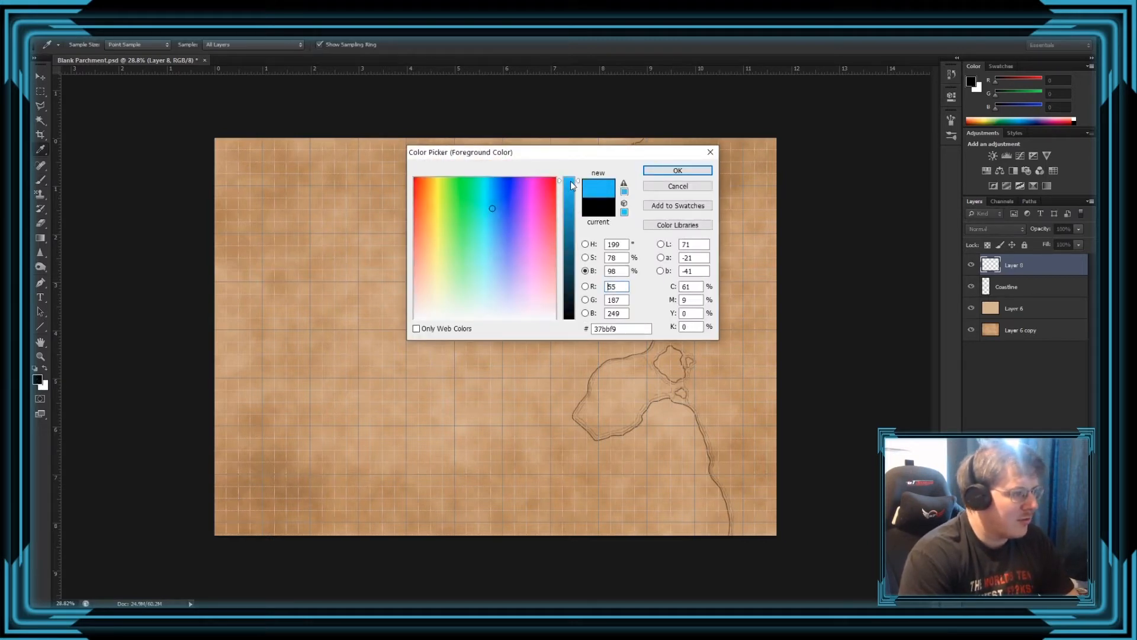
pyautogui.moveTo(450, 222); pyautogui.dragTo(414, 177)
pyautogui.click(699, 171)
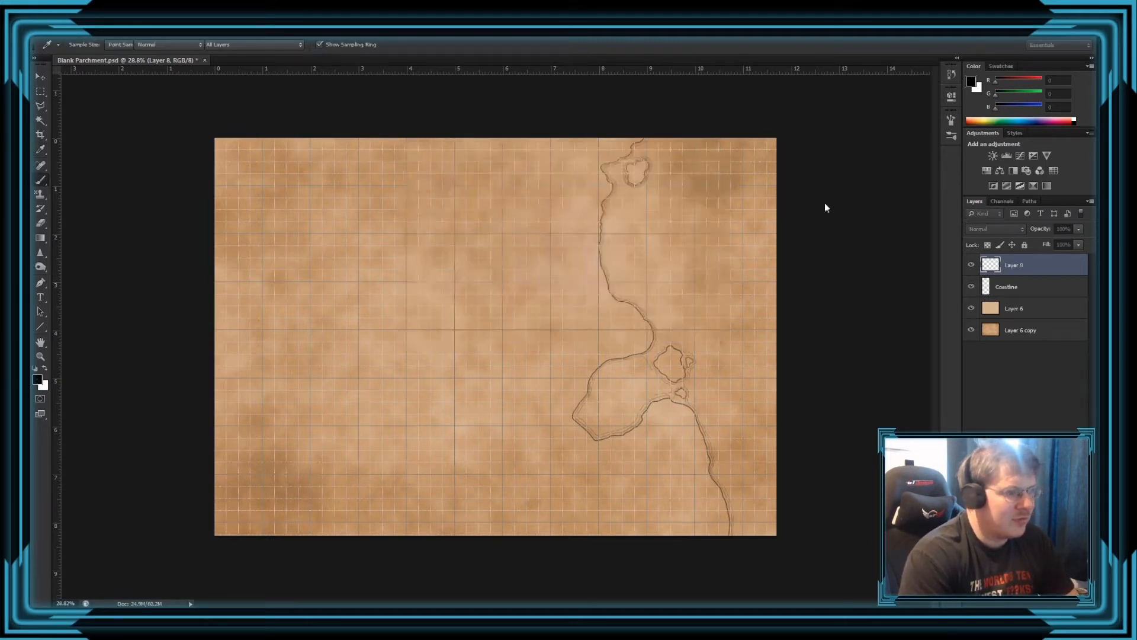
# Rename the new layer above Coastline as Areas.
pyautogui.doubleClick(1015, 264)
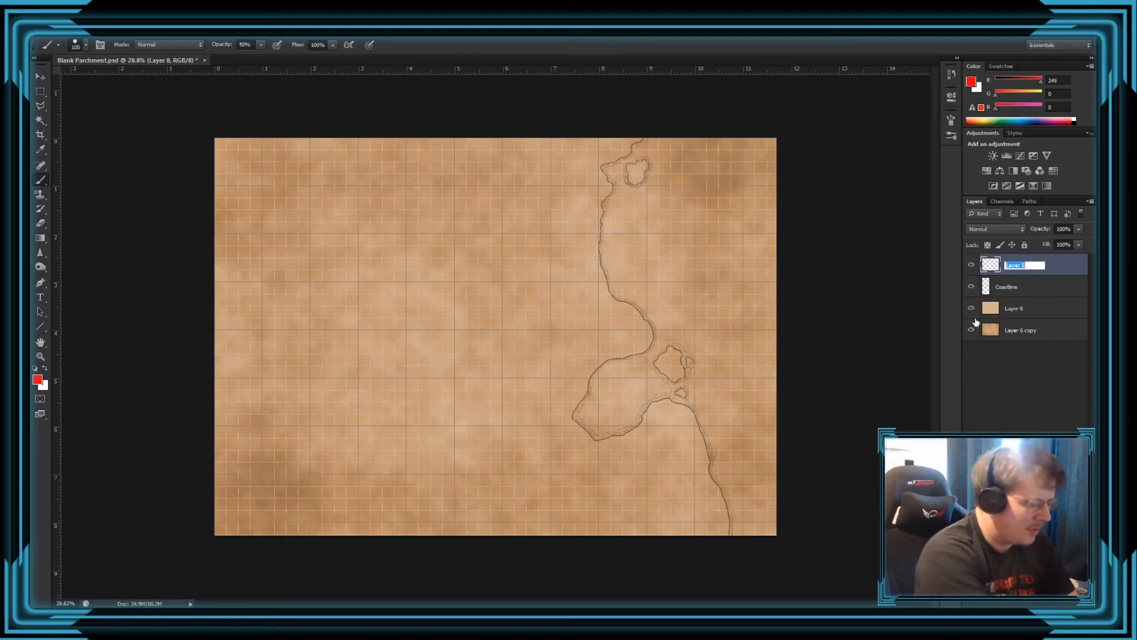
pyautogui.write('He')
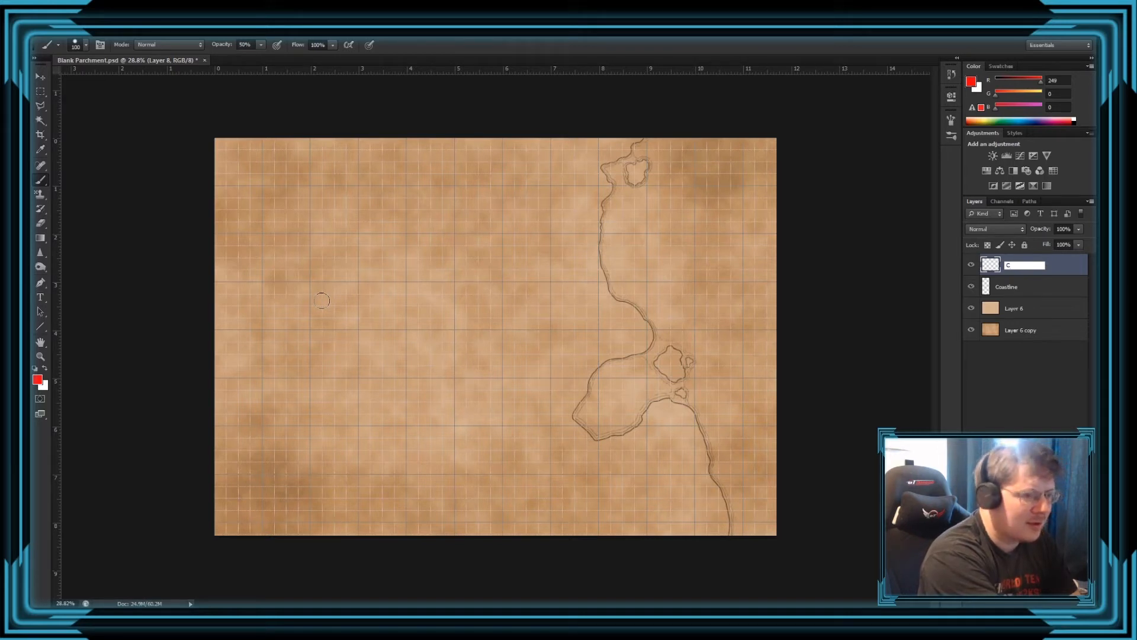
pyautogui.write('Areas')
pyautogui.press('Return')
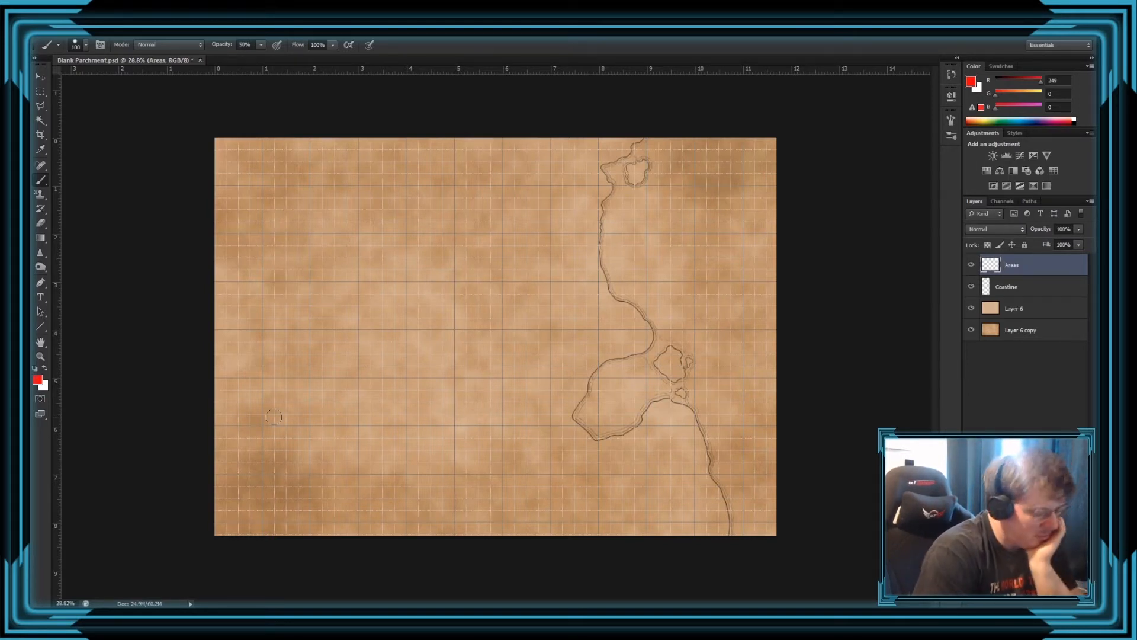
# Set the brush opacity to 100% and block in the map's northwest corner in red, about 4.5 units wide and 2.5 deep.
pyautogui.moveTo(261, 296)
pyautogui.mouseDown()
pyautogui.moveTo(261, 280)
pyautogui.moveTo(297, 254)
pyautogui.mouseUp()
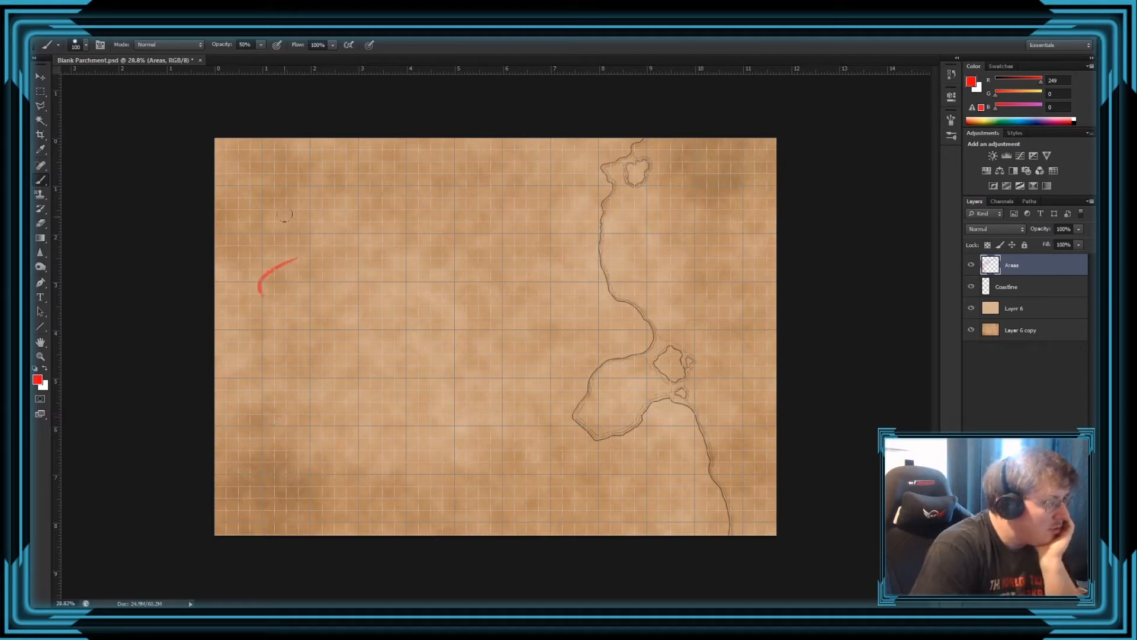
pyautogui.hotkey('ctrl', 'z')
pyautogui.click(152, 32)
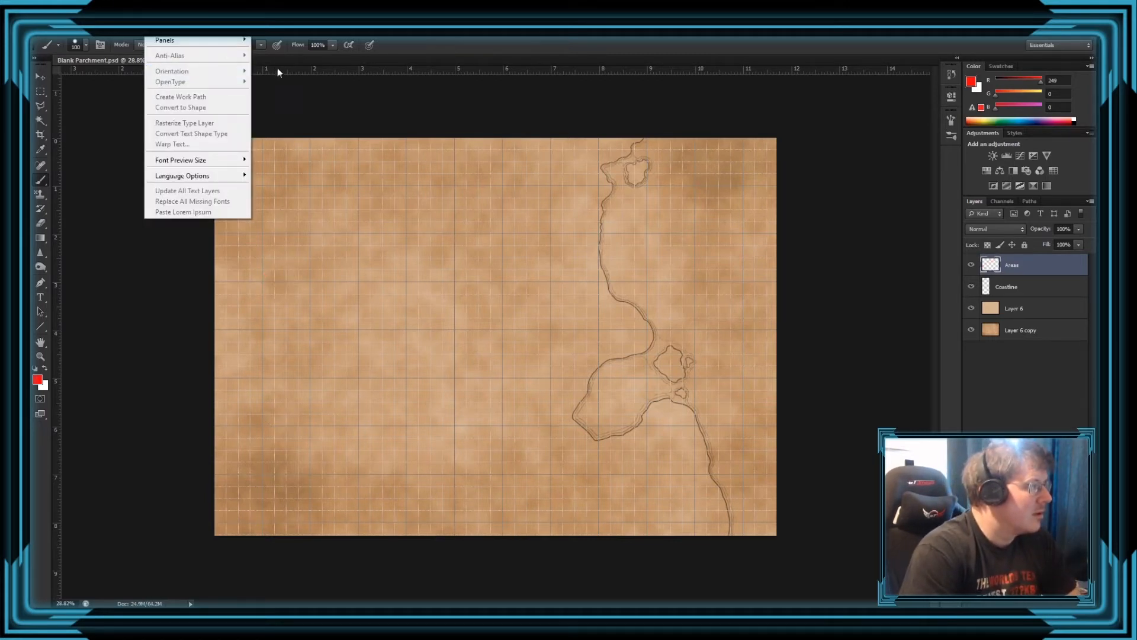
pyautogui.click(259, 59)
pyautogui.moveTo(261, 56); pyautogui.dragTo(461, 54)
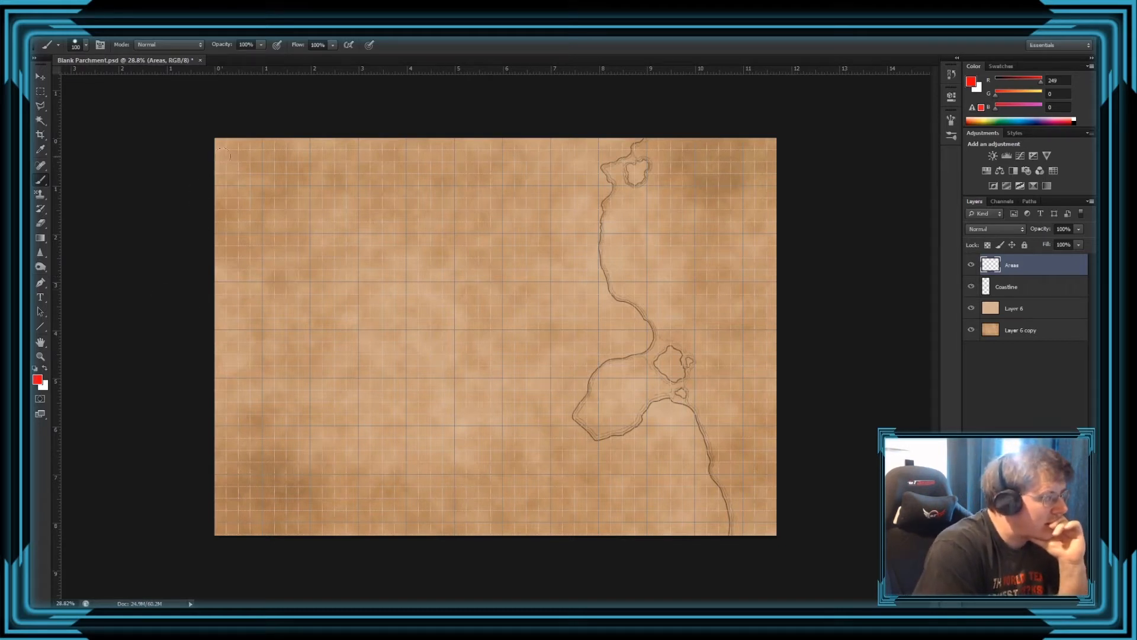
pyautogui.moveTo(218, 145)
pyautogui.mouseDown()
pyautogui.moveTo(258, 128)
pyautogui.moveTo(280, 154)
pyautogui.moveTo(344, 141)
pyautogui.moveTo(276, 189)
pyautogui.moveTo(261, 225)
pyautogui.moveTo(327, 196)
pyautogui.moveTo(390, 204)
pyautogui.moveTo(392, 219)
pyautogui.moveTo(349, 207)
pyautogui.moveTo(269, 239)
pyautogui.mouseUp()
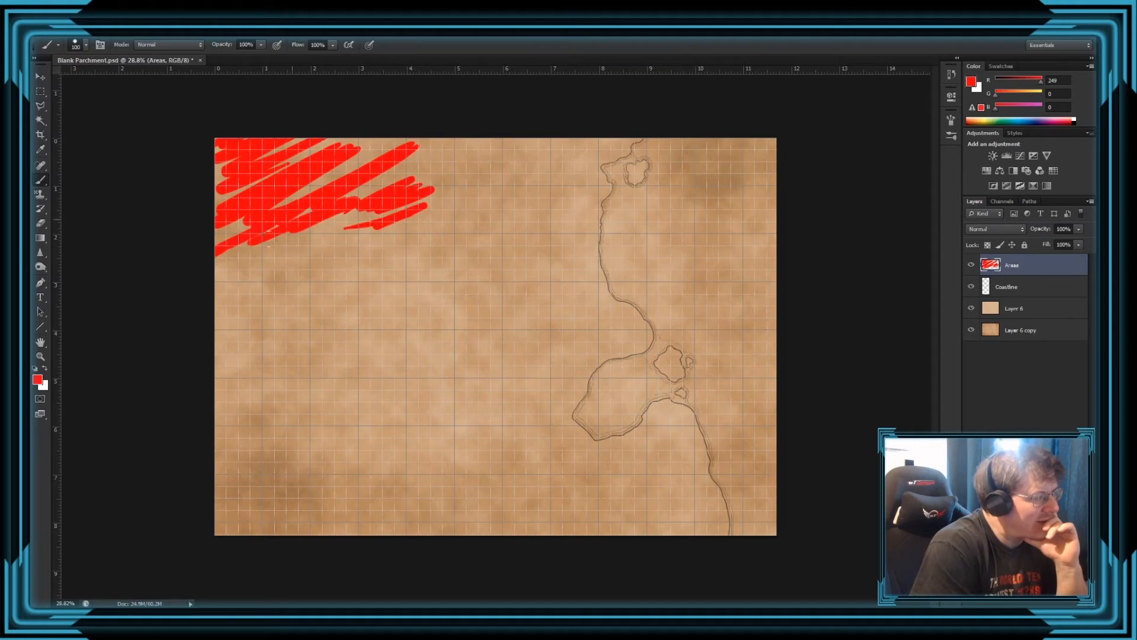
pyautogui.moveTo(405, 159)
pyautogui.mouseDown()
pyautogui.moveTo(380, 143)
pyautogui.moveTo(368, 184)
pyautogui.moveTo(424, 173)
pyautogui.moveTo(374, 203)
pyautogui.moveTo(416, 189)
pyautogui.moveTo(348, 209)
pyautogui.moveTo(317, 204)
pyautogui.moveTo(349, 165)
pyautogui.moveTo(233, 179)
pyautogui.moveTo(281, 142)
pyautogui.moveTo(218, 190)
pyautogui.moveTo(252, 189)
pyautogui.moveTo(286, 213)
pyautogui.moveTo(274, 238)
pyautogui.moveTo(350, 242)
pyautogui.moveTo(428, 225)
pyautogui.moveTo(425, 198)
pyautogui.mouseUp()
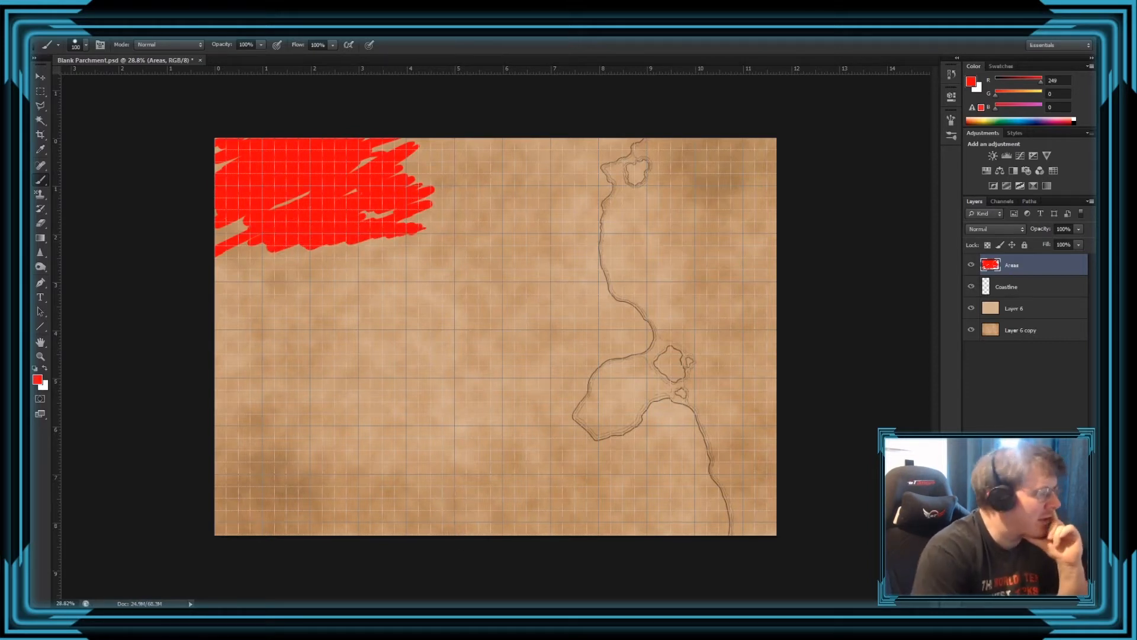
# Choose dark green (278c1f) and block in the map's southwest area, from about 3.5 down to the southern edge.
pyautogui.click(37, 379)
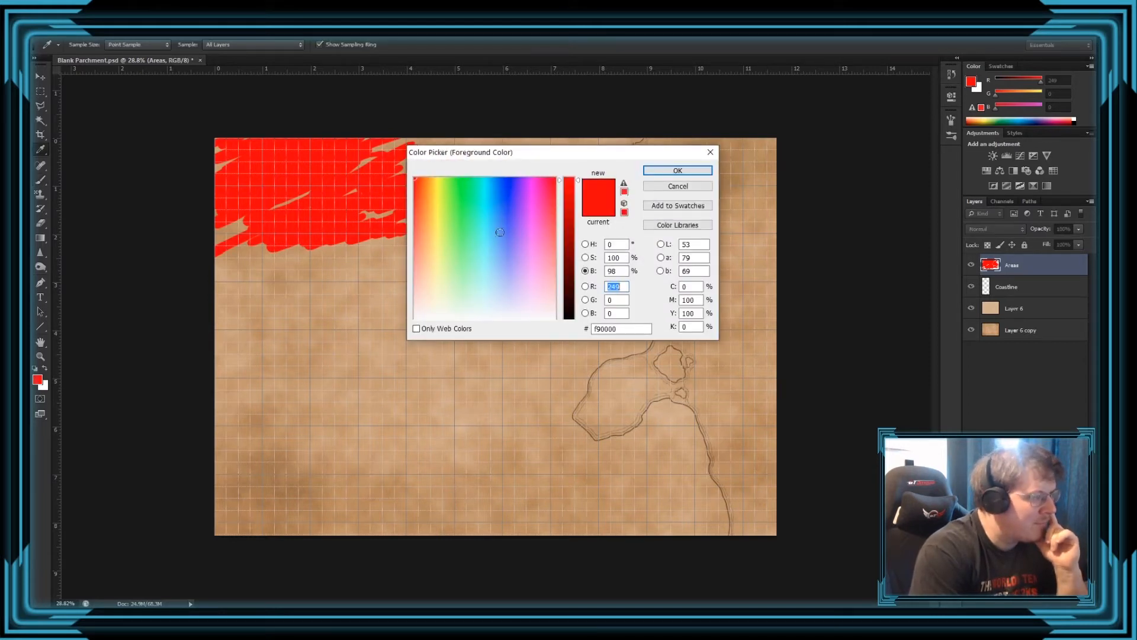
pyautogui.click(505, 210)
pyautogui.moveTo(506, 210)
pyautogui.mouseDown()
pyautogui.moveTo(449, 197)
pyautogui.moveTo(459, 209)
pyautogui.mouseUp()
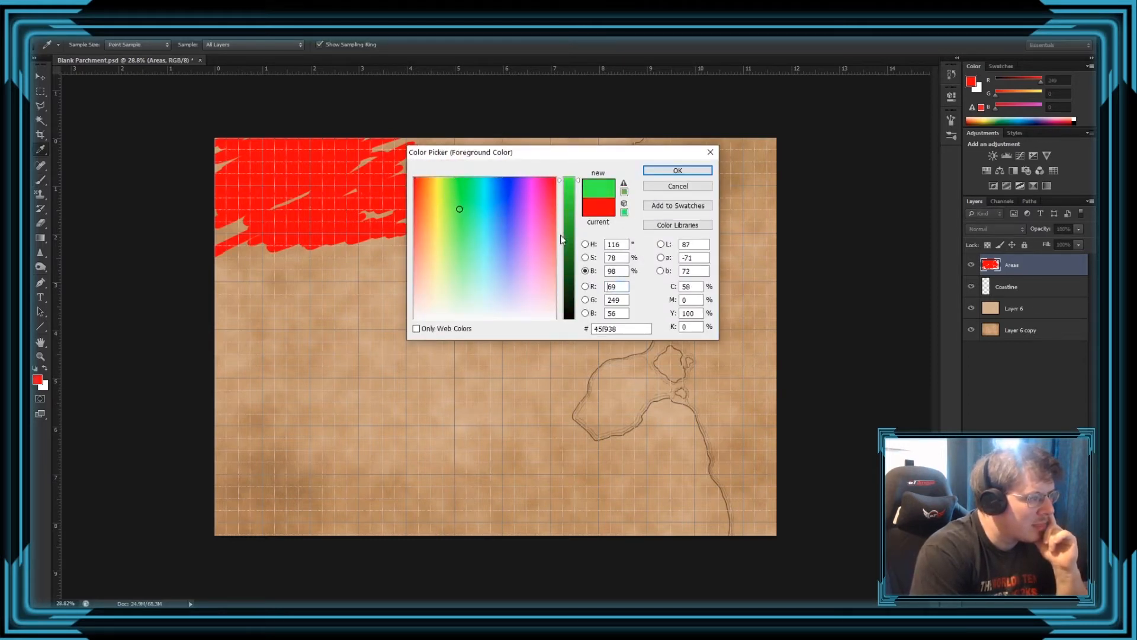
pyautogui.click(567, 242)
pyautogui.click(678, 170)
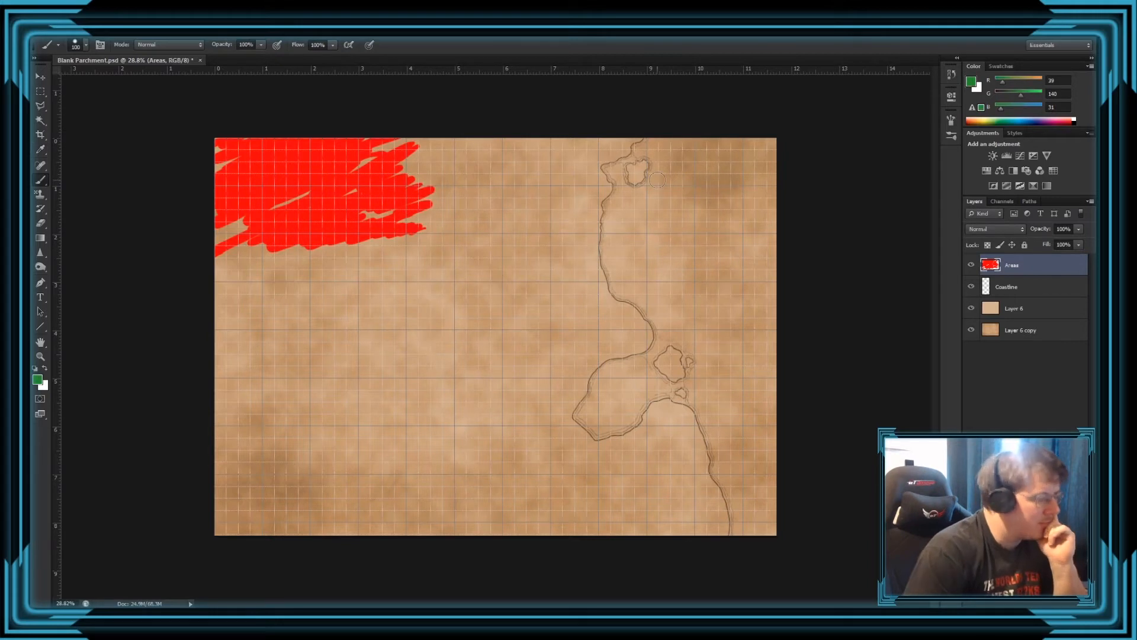
pyautogui.moveTo(202, 371)
pyautogui.mouseDown()
pyautogui.moveTo(269, 369)
pyautogui.moveTo(228, 413)
pyautogui.moveTo(320, 411)
pyautogui.moveTo(301, 464)
pyautogui.moveTo(355, 481)
pyautogui.moveTo(361, 515)
pyautogui.moveTo(378, 491)
pyautogui.moveTo(333, 517)
pyautogui.moveTo(274, 504)
pyautogui.moveTo(279, 441)
pyautogui.moveTo(225, 434)
pyautogui.moveTo(268, 364)
pyautogui.moveTo(311, 384)
pyautogui.moveTo(385, 345)
pyautogui.moveTo(307, 396)
pyautogui.moveTo(407, 364)
pyautogui.moveTo(403, 329)
pyautogui.moveTo(382, 311)
pyautogui.moveTo(287, 337)
pyautogui.moveTo(351, 325)
pyautogui.moveTo(309, 368)
pyautogui.moveTo(317, 381)
pyautogui.moveTo(386, 365)
pyautogui.moveTo(359, 406)
pyautogui.moveTo(369, 377)
pyautogui.moveTo(351, 392)
pyautogui.moveTo(354, 383)
pyautogui.moveTo(343, 453)
pyautogui.moveTo(332, 392)
pyautogui.moveTo(314, 449)
pyautogui.moveTo(315, 433)
pyautogui.moveTo(259, 396)
pyautogui.moveTo(253, 358)
pyautogui.moveTo(279, 334)
pyautogui.moveTo(313, 325)
pyautogui.moveTo(297, 353)
pyautogui.moveTo(361, 332)
pyautogui.moveTo(295, 351)
pyautogui.moveTo(321, 344)
pyautogui.moveTo(221, 429)
pyautogui.moveTo(261, 415)
pyautogui.moveTo(232, 470)
pyautogui.moveTo(258, 479)
pyautogui.moveTo(249, 528)
pyautogui.moveTo(353, 513)
pyautogui.moveTo(333, 534)
pyautogui.moveTo(378, 524)
pyautogui.moveTo(311, 488)
pyautogui.moveTo(345, 442)
pyautogui.moveTo(265, 453)
pyautogui.moveTo(260, 493)
pyautogui.mouseUp()
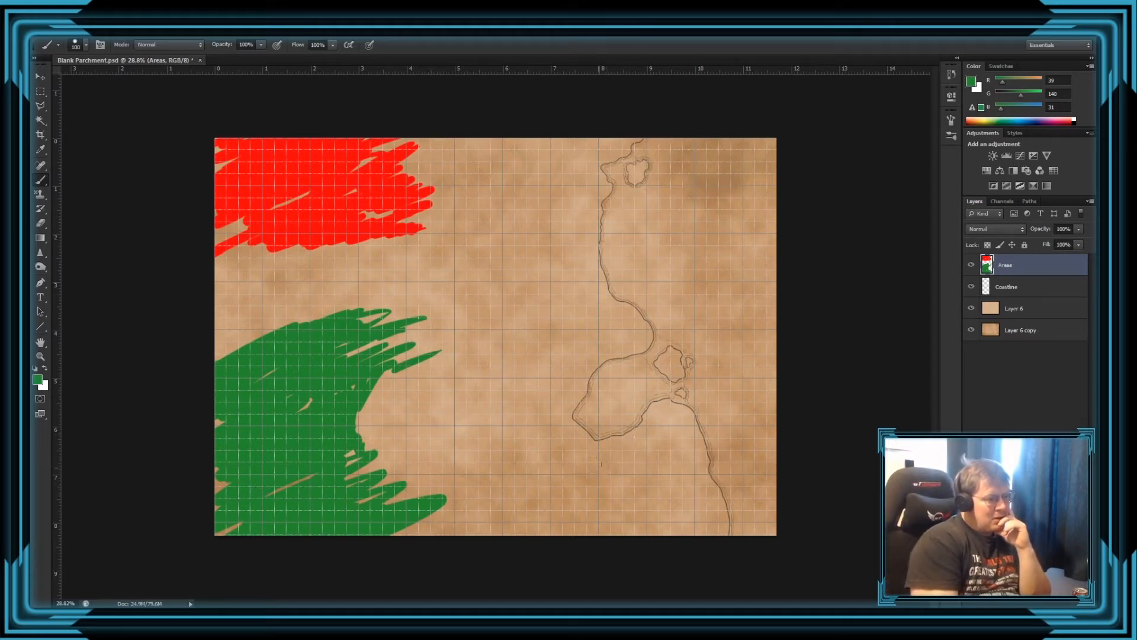
# Block in the land south of the bay in dark green, following the bay shore and southeastern coast down to the map's edge.
pyautogui.moveTo(567, 432); pyautogui.dragTo(664, 511)
pyautogui.moveTo(648, 468)
pyautogui.mouseDown()
pyautogui.moveTo(679, 419)
pyautogui.moveTo(668, 414)
pyautogui.moveTo(671, 426)
pyautogui.moveTo(642, 445)
pyautogui.moveTo(660, 443)
pyautogui.moveTo(617, 453)
pyautogui.moveTo(671, 461)
pyautogui.moveTo(639, 482)
pyautogui.moveTo(687, 493)
pyautogui.moveTo(633, 508)
pyautogui.moveTo(678, 519)
pyautogui.moveTo(654, 527)
pyautogui.moveTo(583, 491)
pyautogui.moveTo(591, 477)
pyautogui.moveTo(577, 503)
pyautogui.moveTo(643, 536)
pyautogui.mouseUp()
pyautogui.moveTo(703, 464)
pyautogui.mouseDown()
pyautogui.moveTo(687, 441)
pyautogui.moveTo(699, 446)
pyautogui.moveTo(666, 461)
pyautogui.moveTo(694, 484)
pyautogui.moveTo(688, 509)
pyautogui.moveTo(702, 539)
pyautogui.mouseUp()
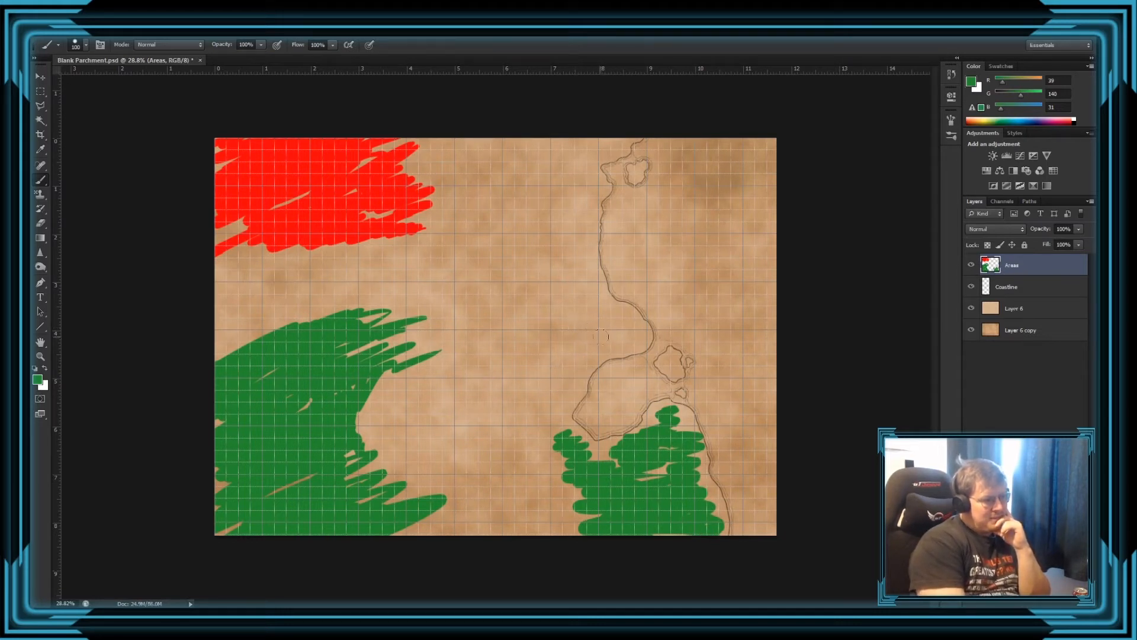
pyautogui.moveTo(584, 477)
pyautogui.mouseDown()
pyautogui.moveTo(604, 458)
pyautogui.moveTo(569, 423)
pyautogui.moveTo(576, 440)
pyautogui.mouseUp()
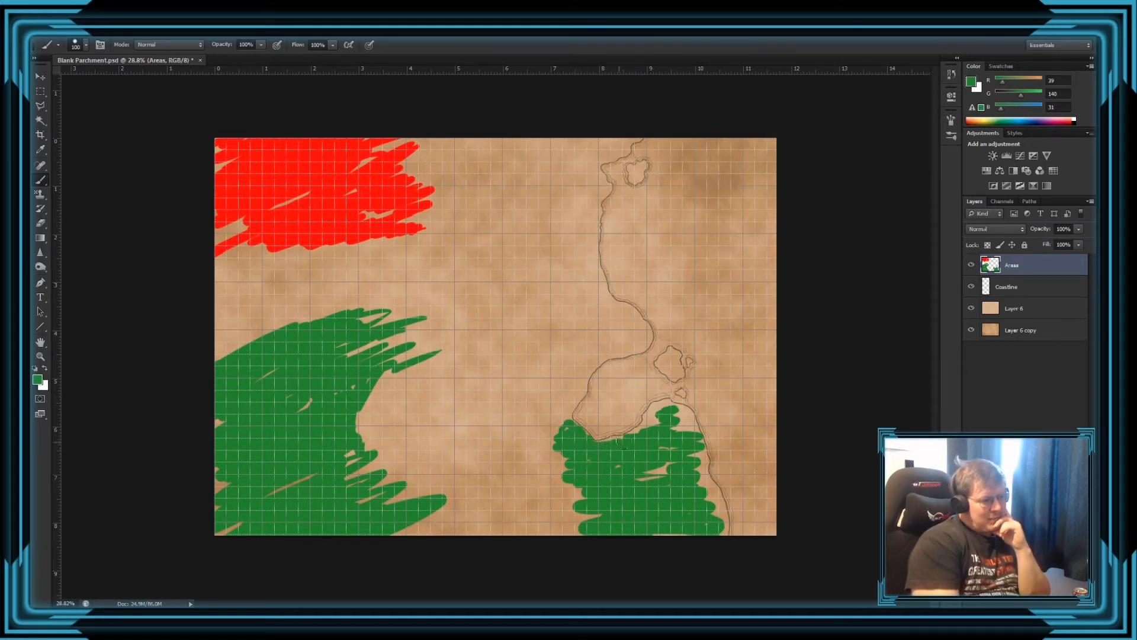
pyautogui.moveTo(649, 422)
pyautogui.mouseDown()
pyautogui.moveTo(688, 430)
pyautogui.moveTo(664, 439)
pyautogui.moveTo(673, 451)
pyautogui.moveTo(655, 477)
pyautogui.moveTo(669, 487)
pyautogui.moveTo(599, 504)
pyautogui.moveTo(586, 495)
pyautogui.moveTo(614, 511)
pyautogui.mouseUp()
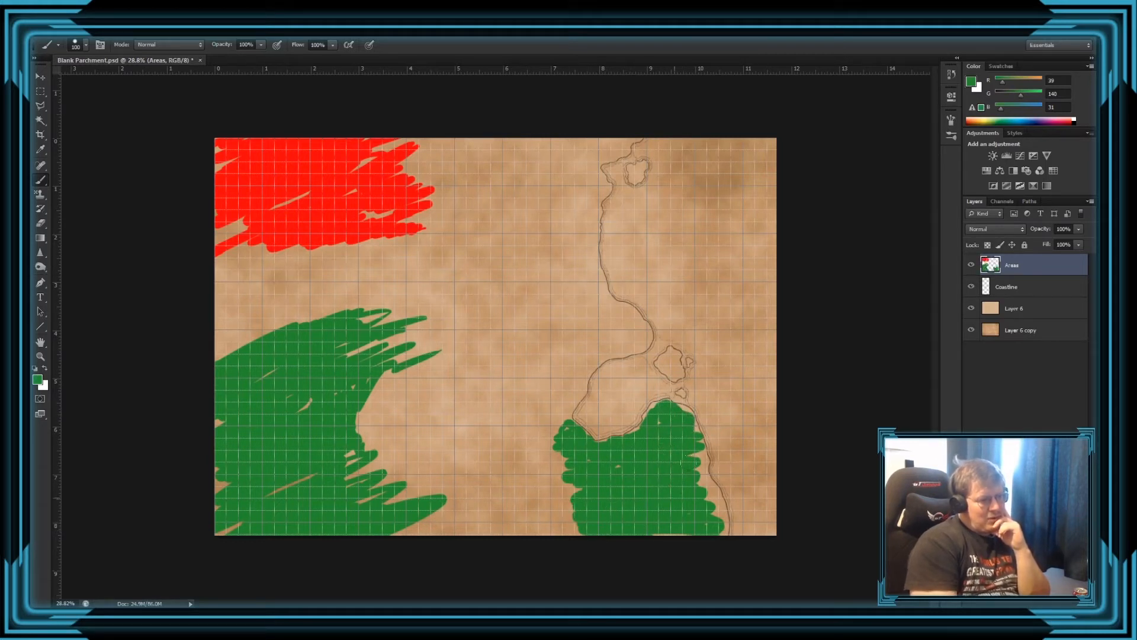
pyautogui.moveTo(688, 464)
pyautogui.mouseDown()
pyautogui.moveTo(705, 450)
pyautogui.moveTo(711, 512)
pyautogui.mouseUp()
pyautogui.moveTo(622, 519)
pyautogui.mouseDown()
pyautogui.moveTo(598, 534)
pyautogui.moveTo(571, 508)
pyautogui.moveTo(558, 453)
pyautogui.mouseUp()
# Widen the southwest green area eastward and extend the southern green area up the bay's west shore to about 4.5 down.
pyautogui.moveTo(394, 343)
pyautogui.mouseDown()
pyautogui.moveTo(385, 364)
pyautogui.moveTo(409, 409)
pyautogui.moveTo(409, 468)
pyautogui.mouseUp()
pyautogui.moveTo(540, 388)
pyautogui.mouseDown()
pyautogui.moveTo(563, 405)
pyautogui.moveTo(550, 421)
pyautogui.moveTo(567, 433)
pyautogui.moveTo(568, 401)
pyautogui.mouseUp()
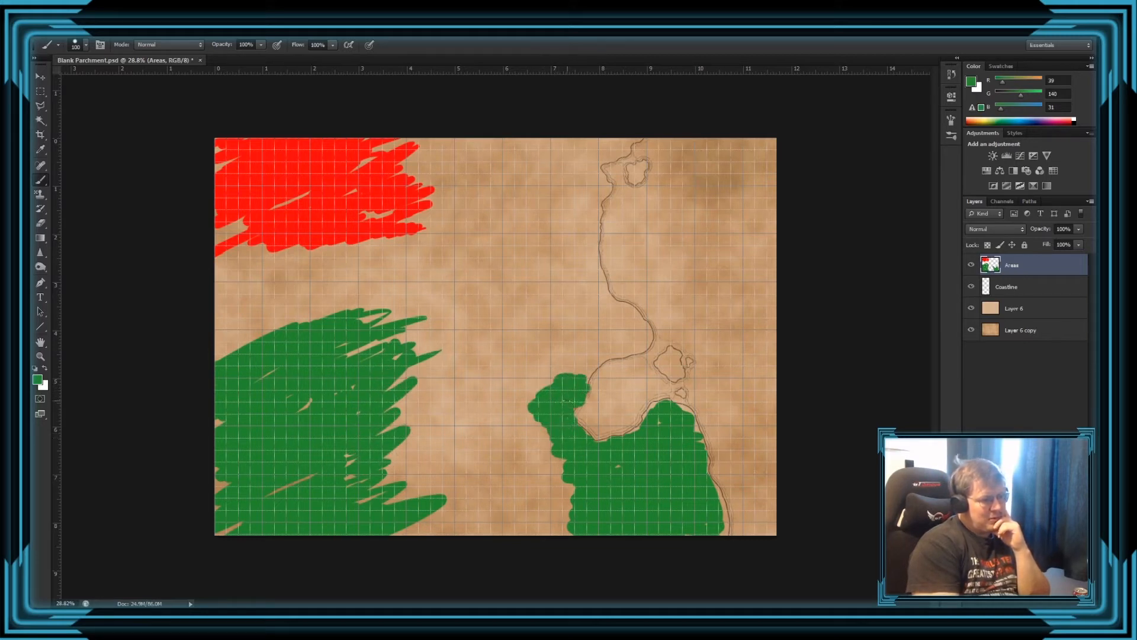
pyautogui.moveTo(585, 361)
pyautogui.mouseDown()
pyautogui.moveTo(568, 382)
pyautogui.moveTo(566, 365)
pyautogui.moveTo(535, 372)
pyautogui.mouseUp()
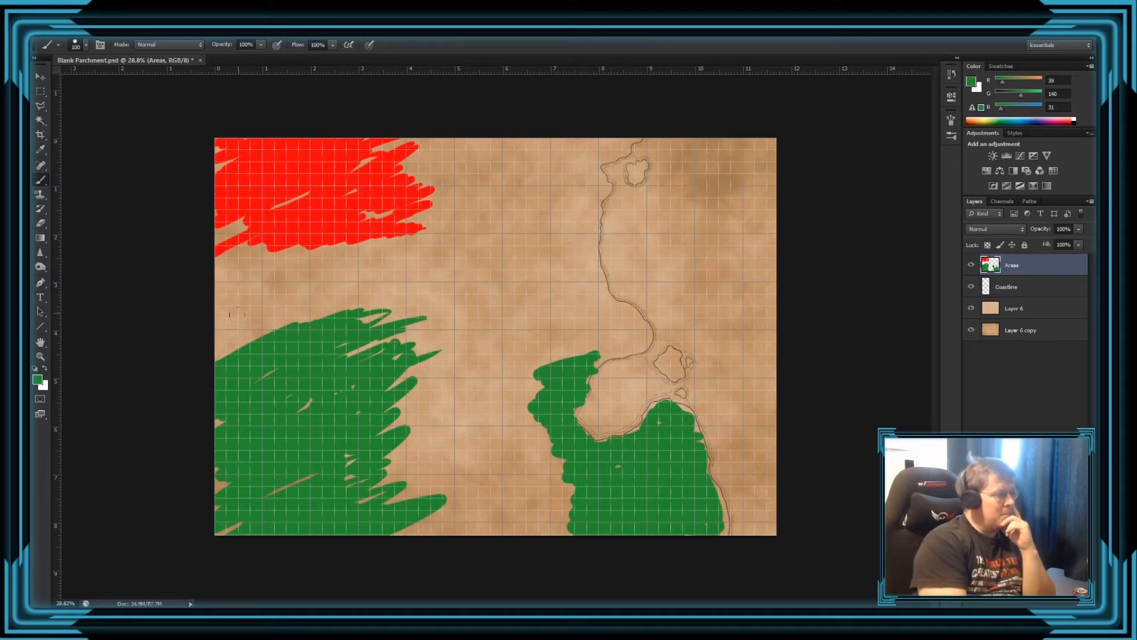
# Choose purple (RGB 112, 44, 140) and paint a patch inland along the coast between about 2 and 3.7 down.
pyautogui.click(38, 380)
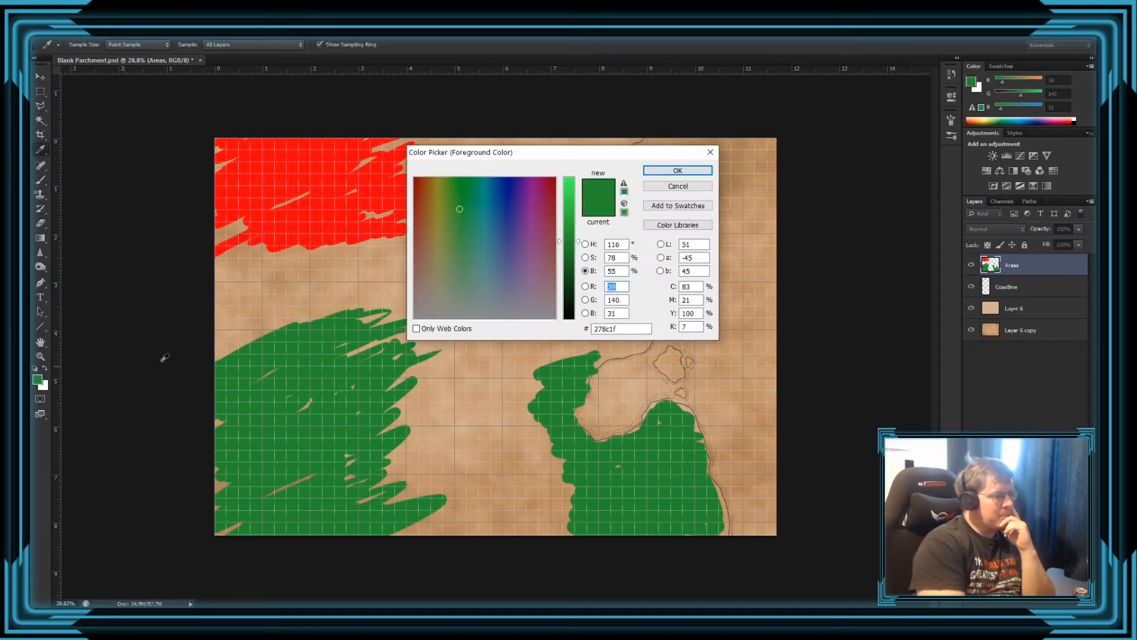
pyautogui.moveTo(510, 238)
pyautogui.mouseDown()
pyautogui.moveTo(510, 203)
pyautogui.moveTo(507, 257)
pyautogui.moveTo(525, 222)
pyautogui.mouseUp()
pyautogui.click(677, 171)
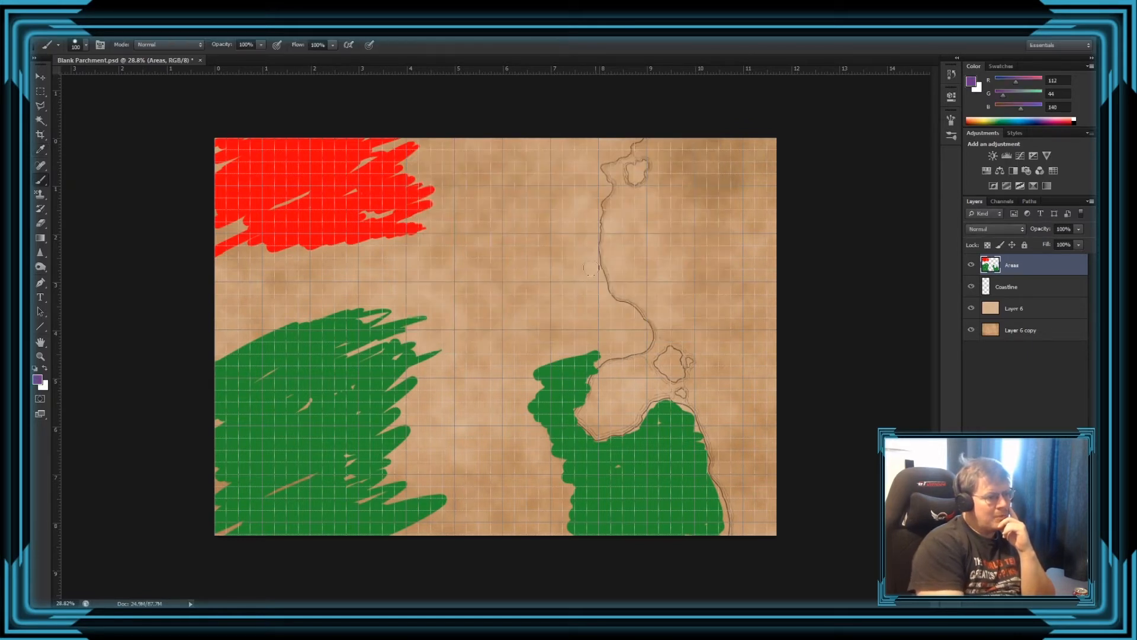
pyautogui.moveTo(591, 260)
pyautogui.mouseDown()
pyautogui.moveTo(591, 293)
pyautogui.moveTo(584, 251)
pyautogui.moveTo(600, 298)
pyautogui.moveTo(587, 255)
pyautogui.moveTo(578, 278)
pyautogui.moveTo(632, 312)
pyautogui.moveTo(598, 240)
pyautogui.moveTo(572, 260)
pyautogui.moveTo(583, 299)
pyautogui.moveTo(572, 290)
pyautogui.moveTo(584, 277)
pyautogui.moveTo(575, 287)
pyautogui.moveTo(596, 310)
pyautogui.mouseUp()
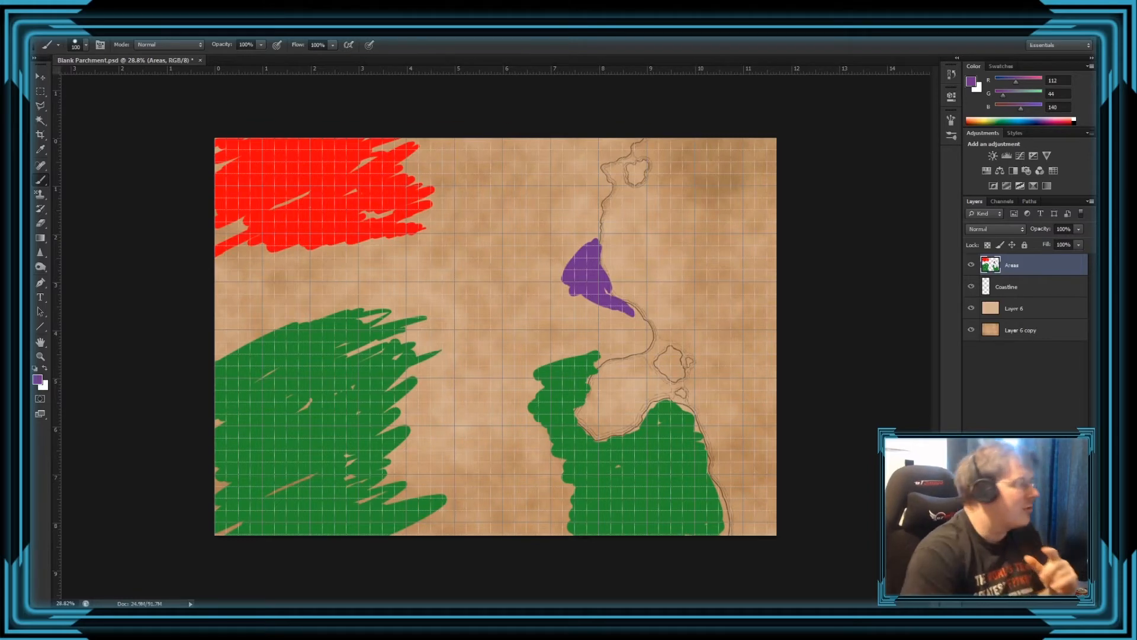
# Set the hard round brush size to 8 px and reset the foreground colour to black.
pyautogui.click(86, 47)
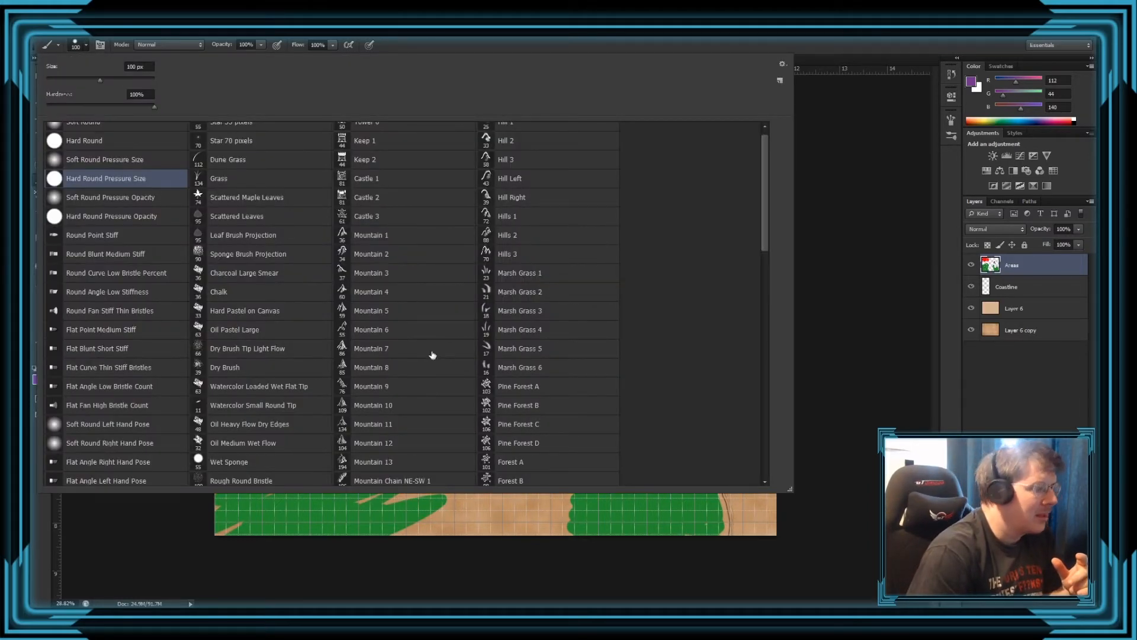
pyautogui.scroll(-3, 436, 362)
pyautogui.scroll(-1, 443, 376)
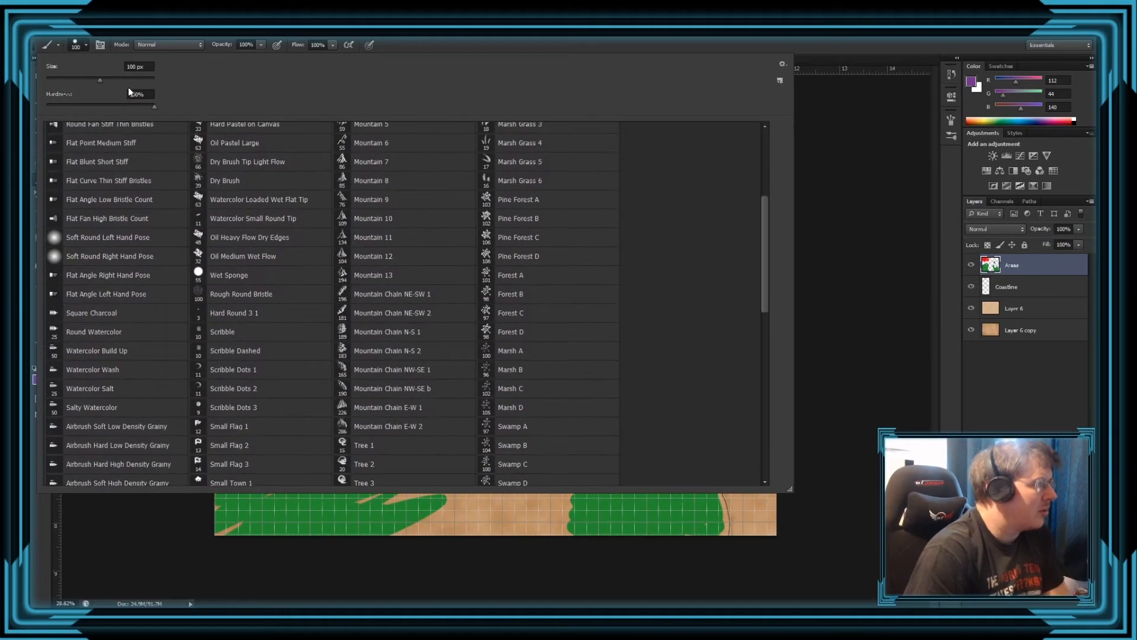
pyautogui.click(138, 67)
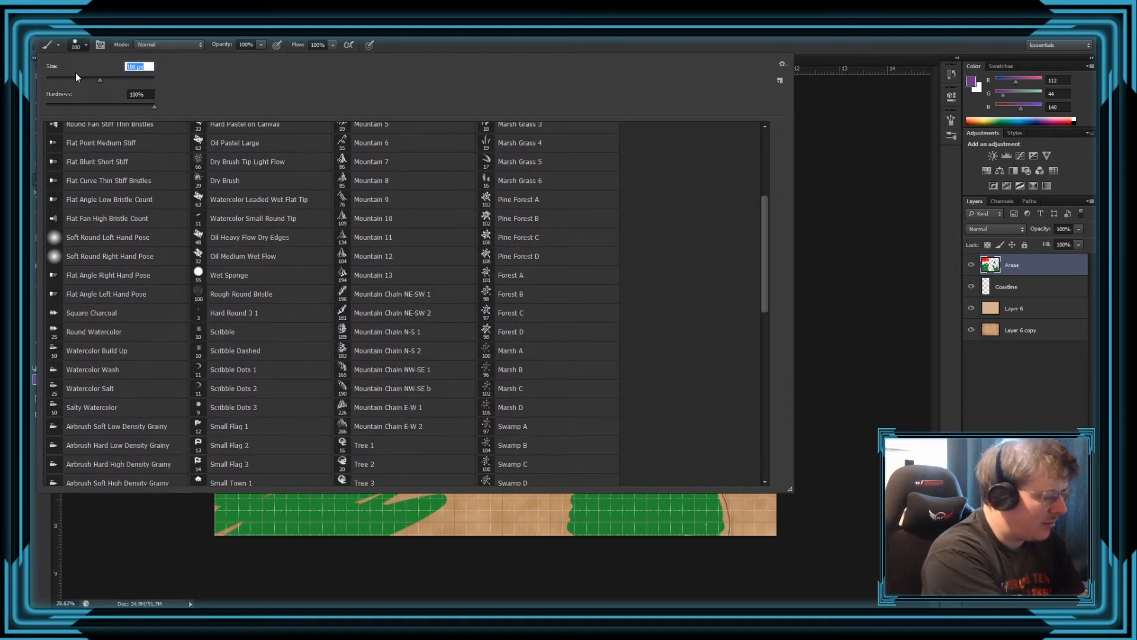
pyautogui.write('8')
pyautogui.press('Return')
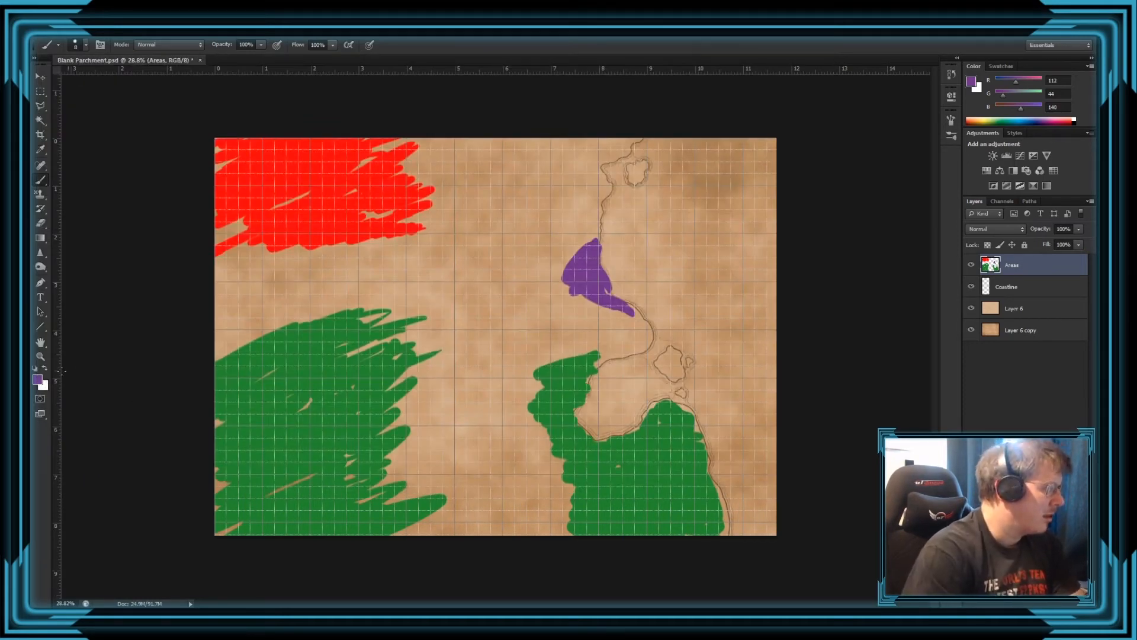
pyautogui.click(35, 368)
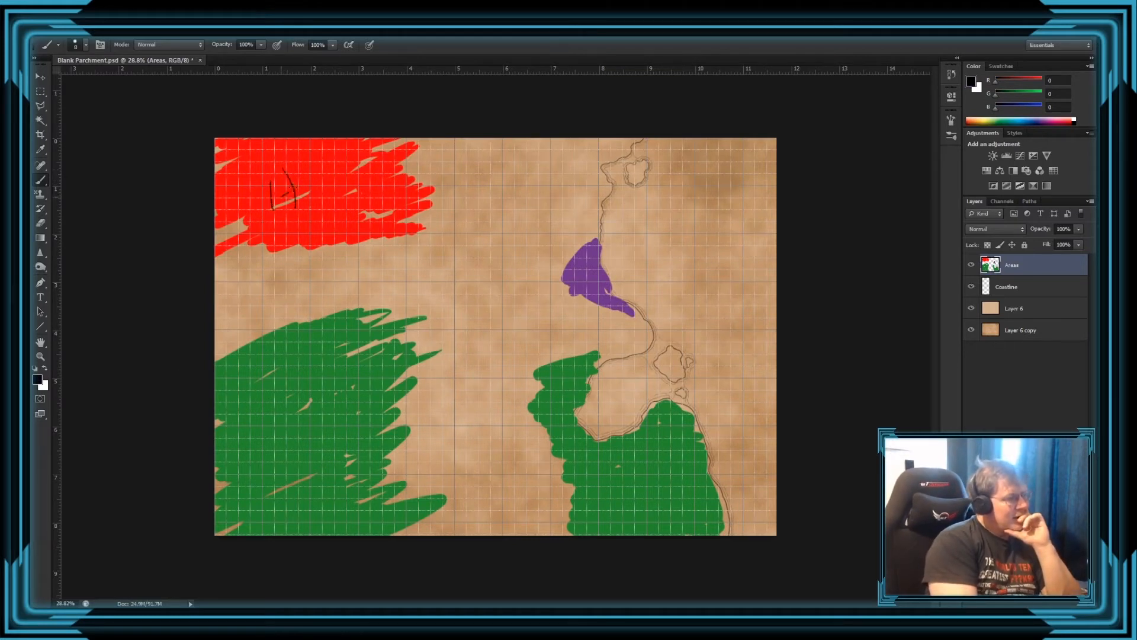
# Handwrite "Hills" across the red northwest area and "Forest" across the southwest green area in black.
pyautogui.moveTo(301, 169)
pyautogui.mouseDown()
pyautogui.moveTo(304, 195)
pyautogui.moveTo(313, 189)
pyautogui.mouseUp()
pyautogui.moveTo(319, 159); pyautogui.dragTo(327, 188)
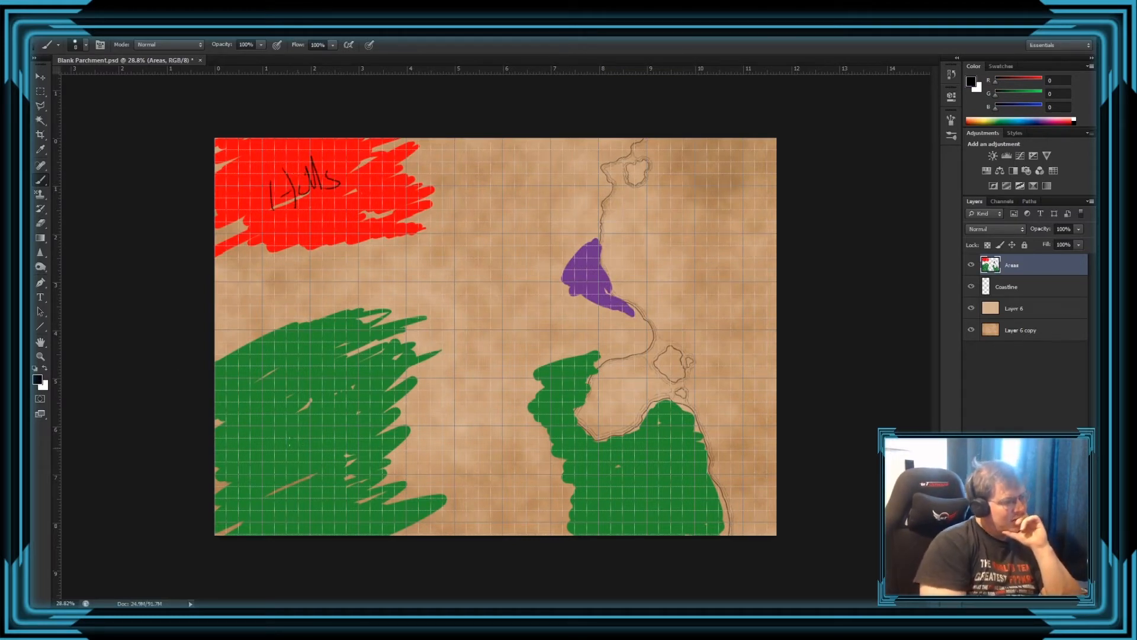
pyautogui.moveTo(275, 426); pyautogui.dragTo(295, 411)
pyautogui.moveTo(277, 427)
pyautogui.mouseDown()
pyautogui.moveTo(279, 460)
pyautogui.moveTo(307, 424)
pyautogui.mouseUp()
pyautogui.moveTo(310, 432)
pyautogui.mouseDown()
pyautogui.moveTo(324, 433)
pyautogui.moveTo(345, 408)
pyautogui.mouseUp()
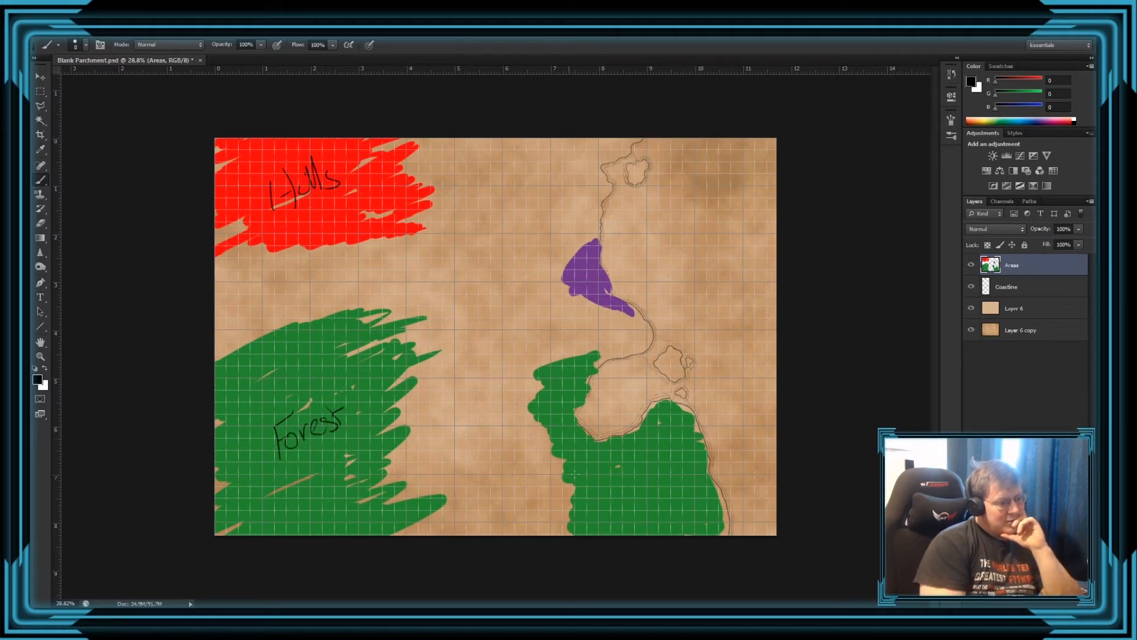
# Handwrite "Forest" on the green area south of the bay and "Marsh" in the sea beside the purple patch.
pyautogui.moveTo(584, 466); pyautogui.dragTo(585, 490)
pyautogui.moveTo(589, 477); pyautogui.dragTo(642, 495)
pyautogui.moveTo(657, 464); pyautogui.dragTo(654, 491)
pyautogui.moveTo(649, 474); pyautogui.dragTo(666, 471)
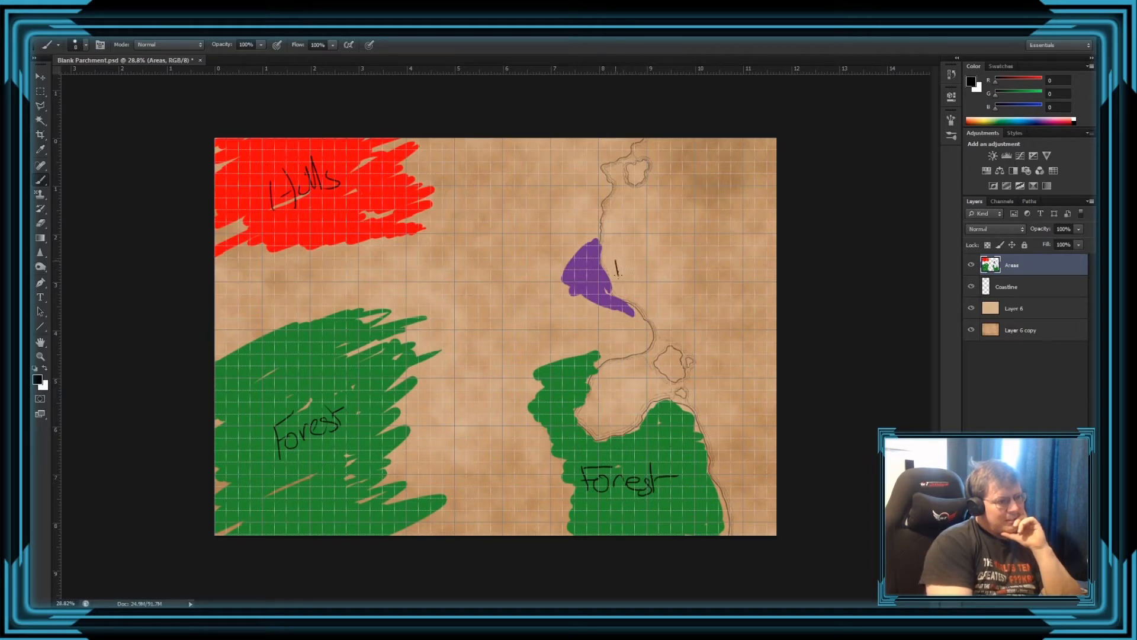
pyautogui.moveTo(617, 275); pyautogui.dragTo(658, 279)
pyautogui.moveTo(663, 245)
pyautogui.mouseDown()
pyautogui.moveTo(657, 280)
pyautogui.moveTo(701, 281)
pyautogui.mouseUp()
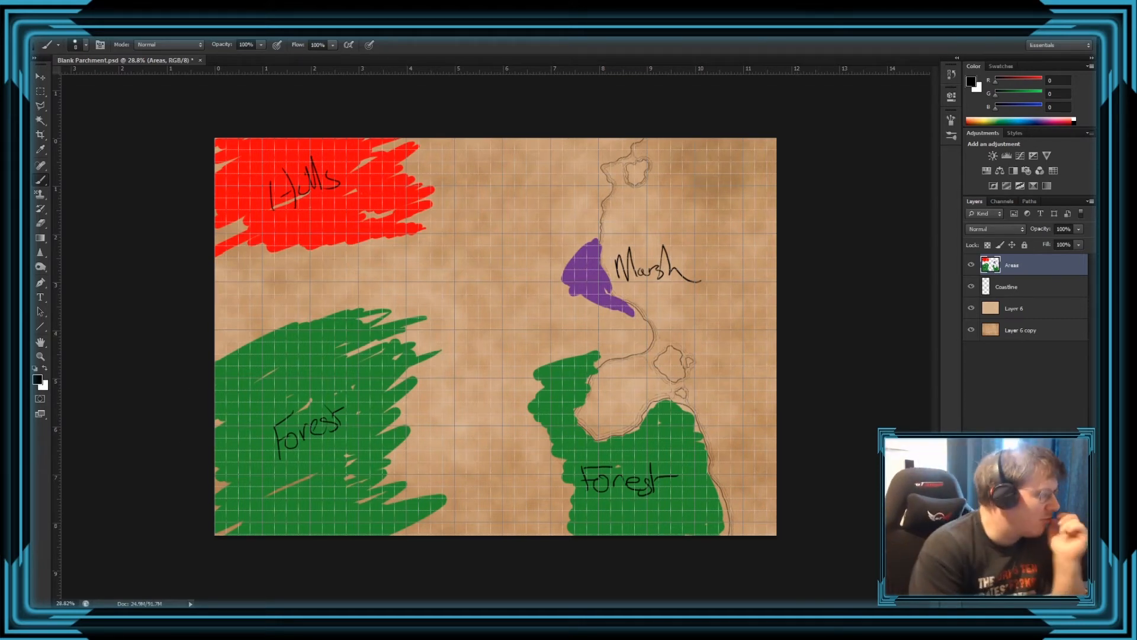
# Choose blue (RGB 46, 165, 234) and draw rivers from the hills to the marsh and through the western forest to the coast, plus a joining tributary.
pyautogui.click(38, 379)
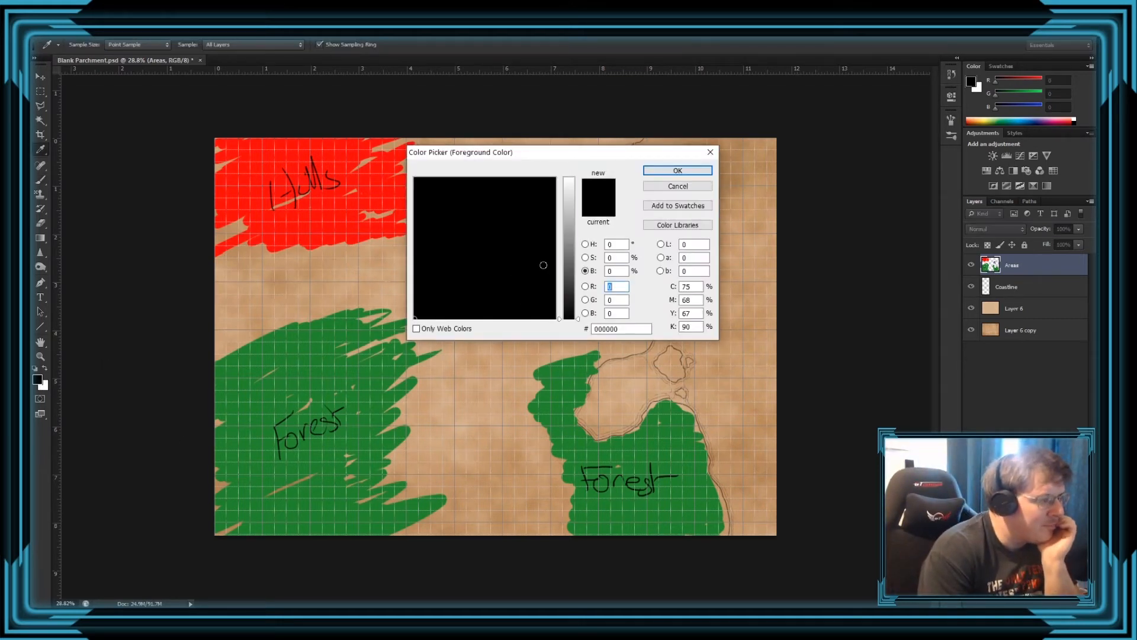
pyautogui.moveTo(575, 240); pyautogui.dragTo(577, 188)
pyautogui.moveTo(489, 193); pyautogui.dragTo(494, 205)
pyautogui.click(657, 170)
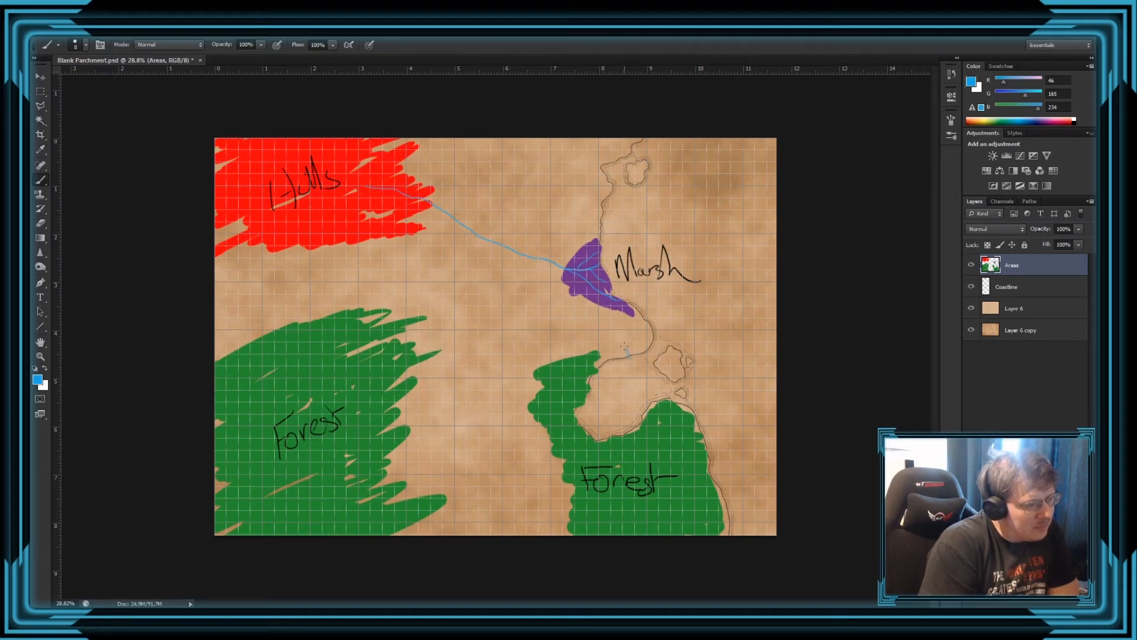
pyautogui.moveTo(563, 325); pyautogui.dragTo(537, 338)
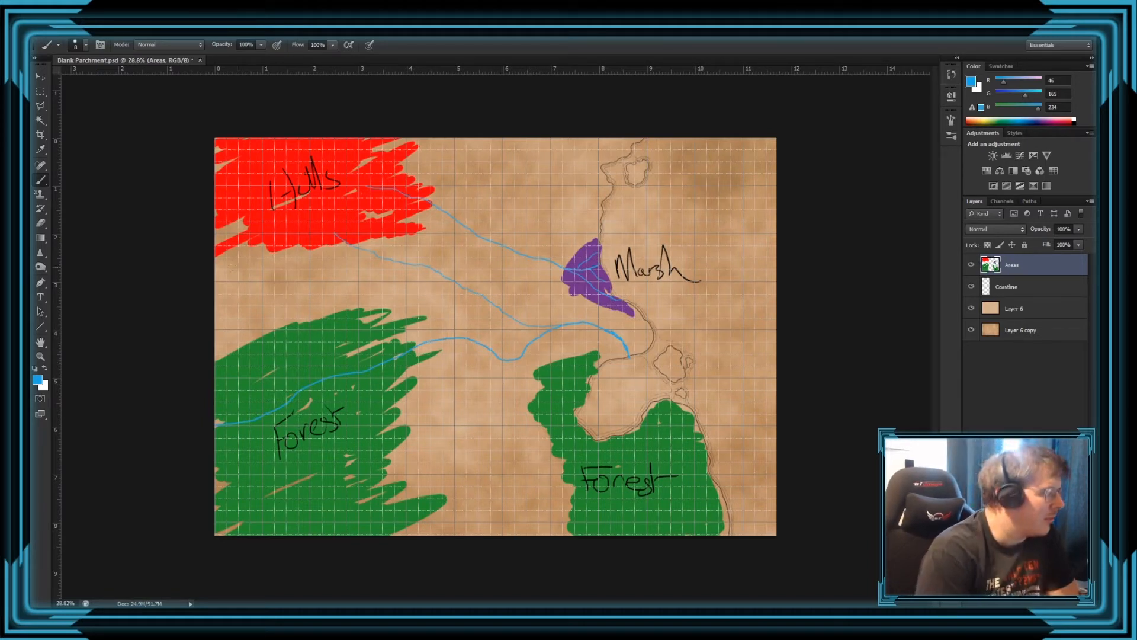
# Change the foreground colour from the river blue back to black.
pyautogui.click(39, 380)
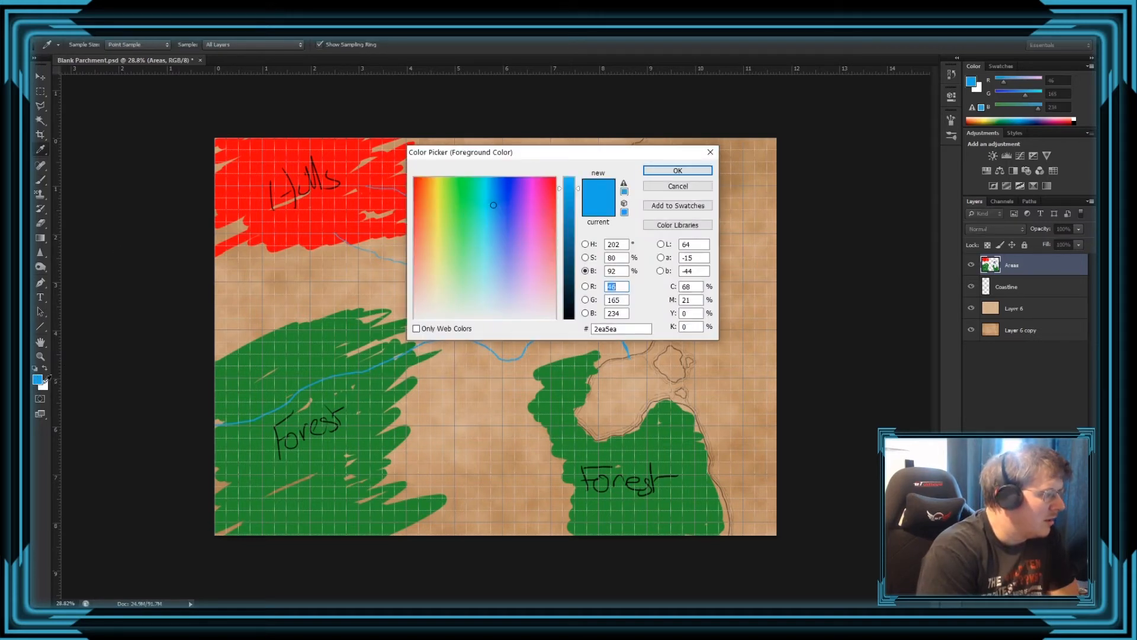
pyautogui.click(550, 307)
pyautogui.moveTo(572, 309); pyautogui.dragTo(575, 322)
pyautogui.click(676, 169)
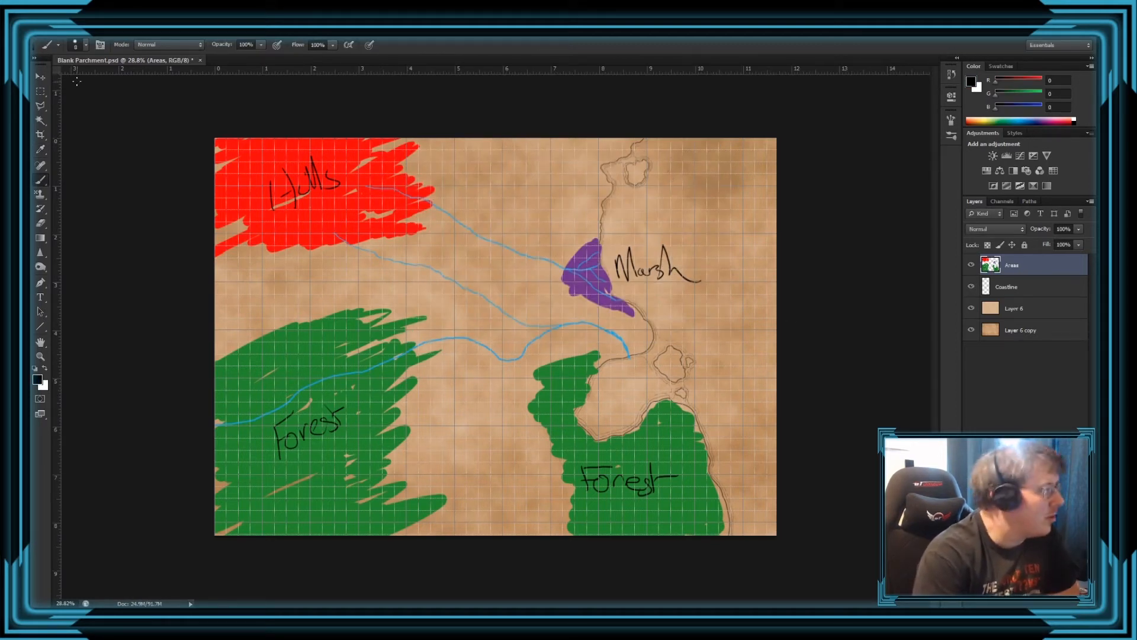
# Set the brush tip spacing to 250% so the 8 px round brush paints dotted lines.
pyautogui.click(86, 45)
pyautogui.click(86, 45)
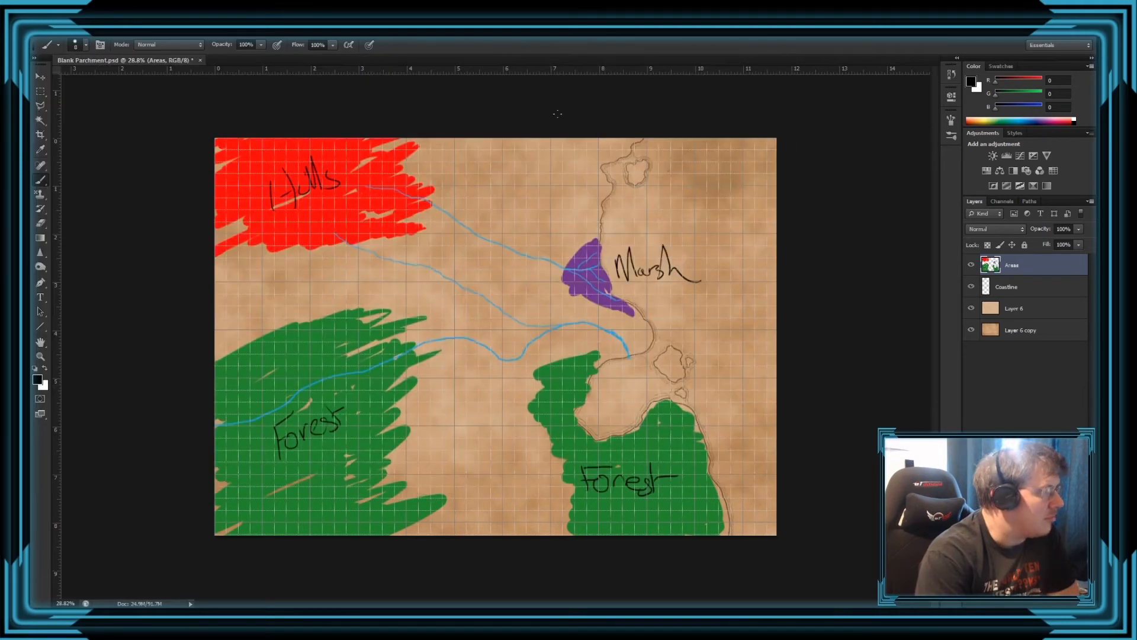
pyautogui.click(100, 45)
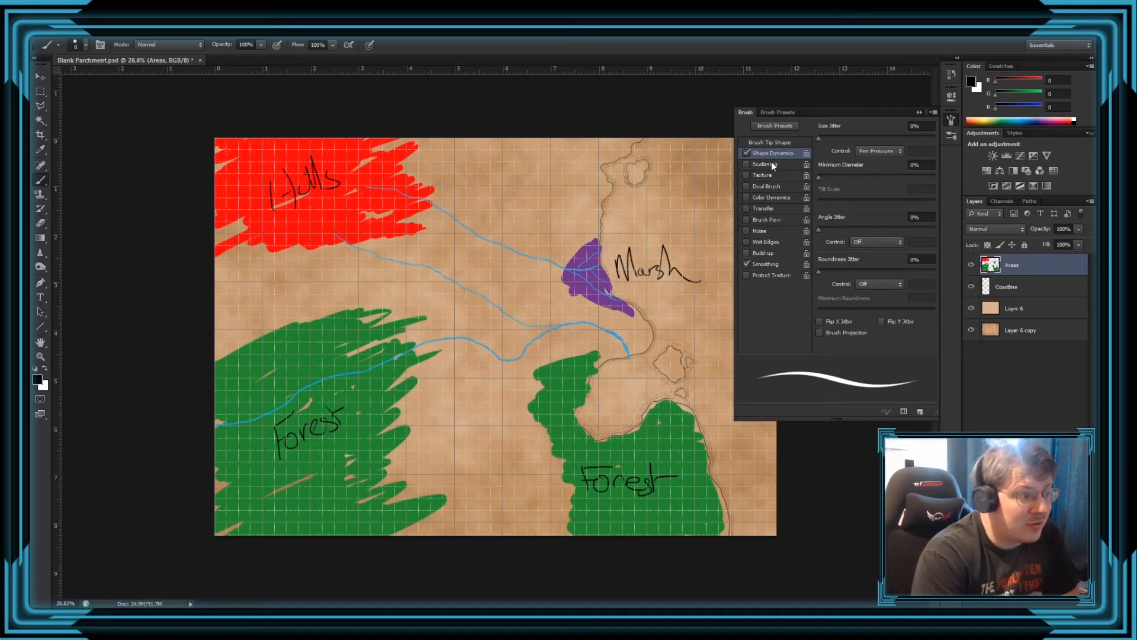
pyautogui.click(769, 142)
pyautogui.moveTo(858, 322)
pyautogui.mouseDown()
pyautogui.moveTo(920, 311)
pyautogui.moveTo(908, 316)
pyautogui.mouseUp()
pyautogui.click(928, 311)
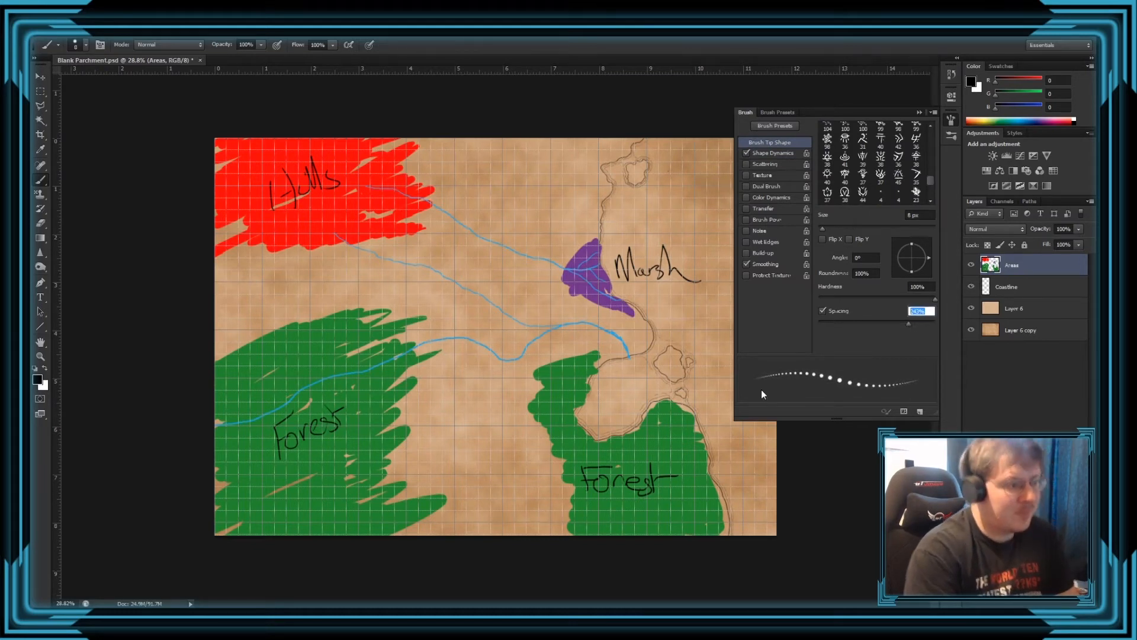
pyautogui.write('250')
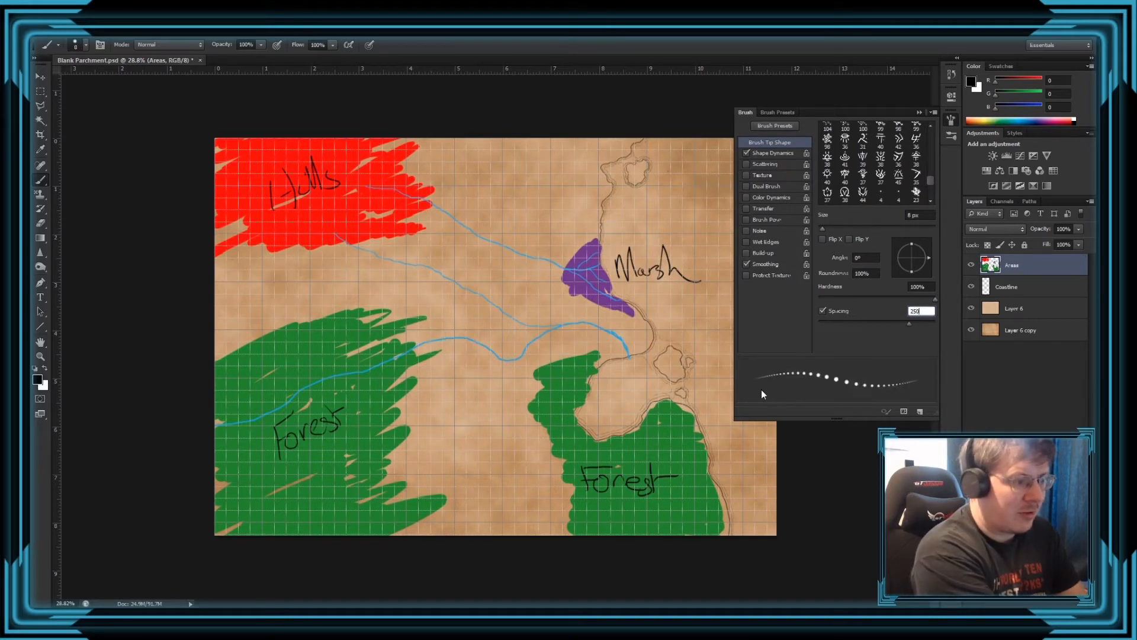
pyautogui.press('Return')
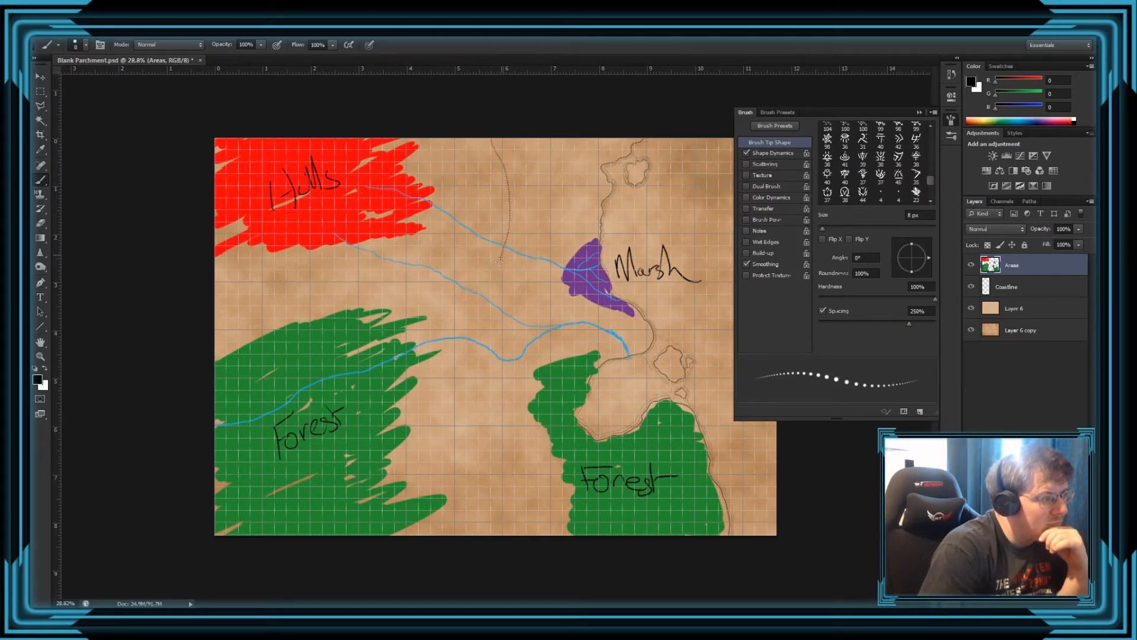
pyautogui.moveTo(522, 320); pyautogui.dragTo(530, 356)
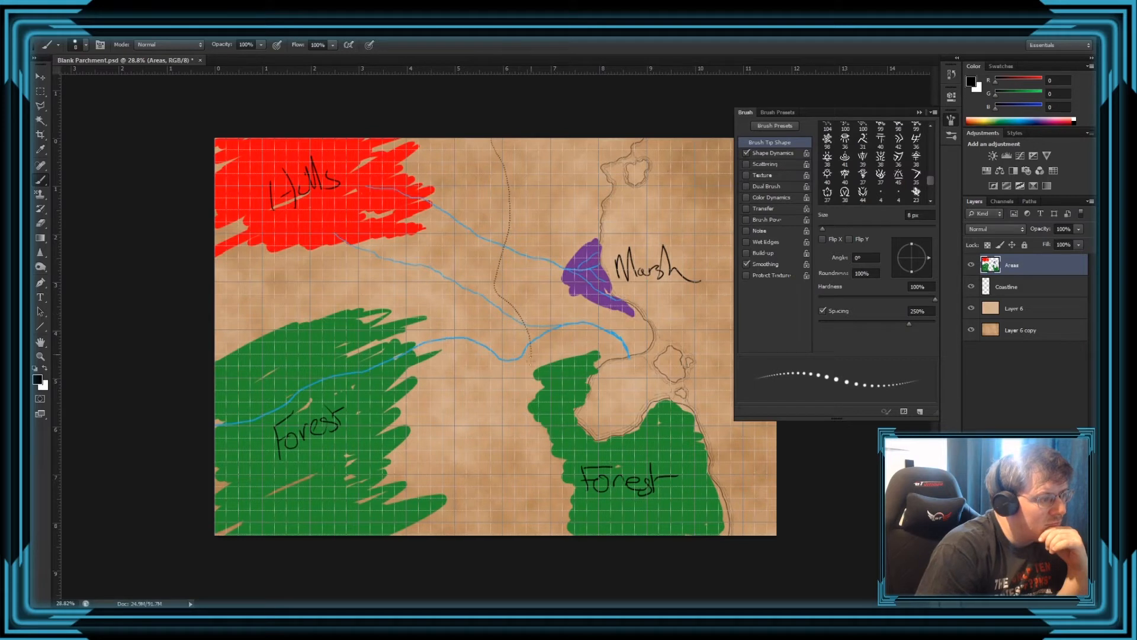
pyautogui.hotkey('ctrl', 'z')
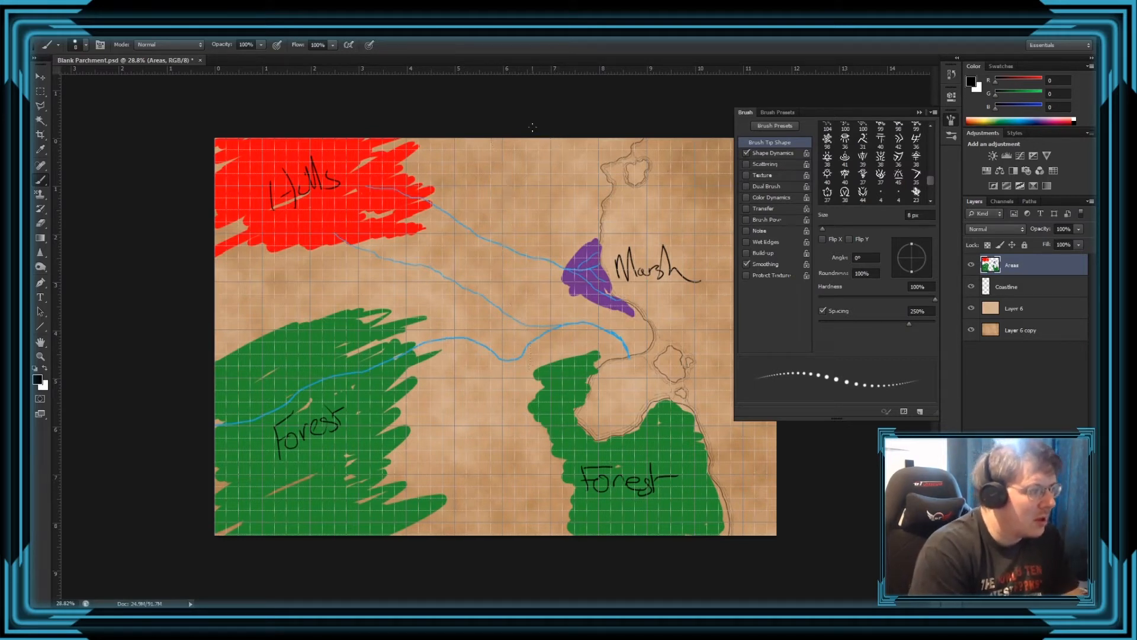
pyautogui.moveTo(514, 141); pyautogui.dragTo(537, 290)
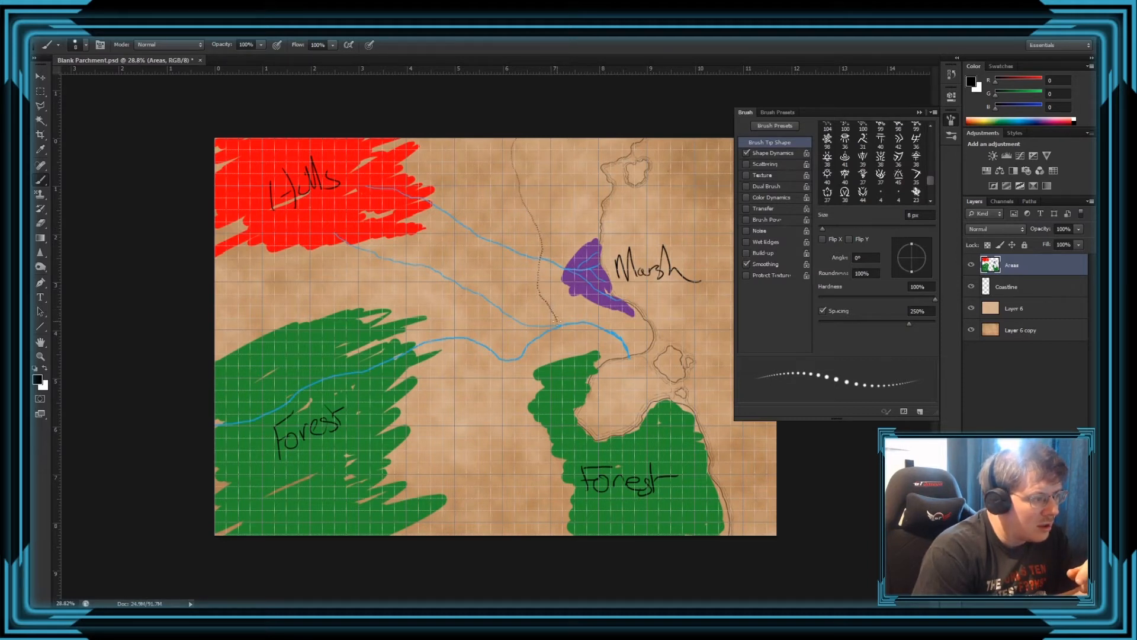
pyautogui.moveTo(530, 364); pyautogui.dragTo(531, 375)
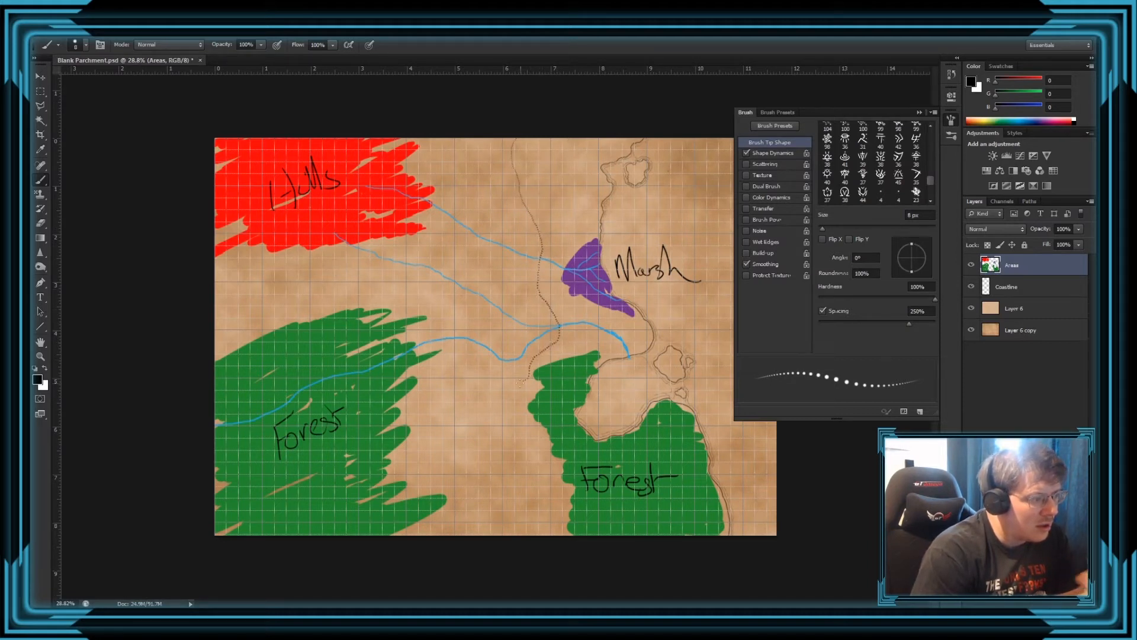
pyautogui.hotkey('ctrl', 'z')
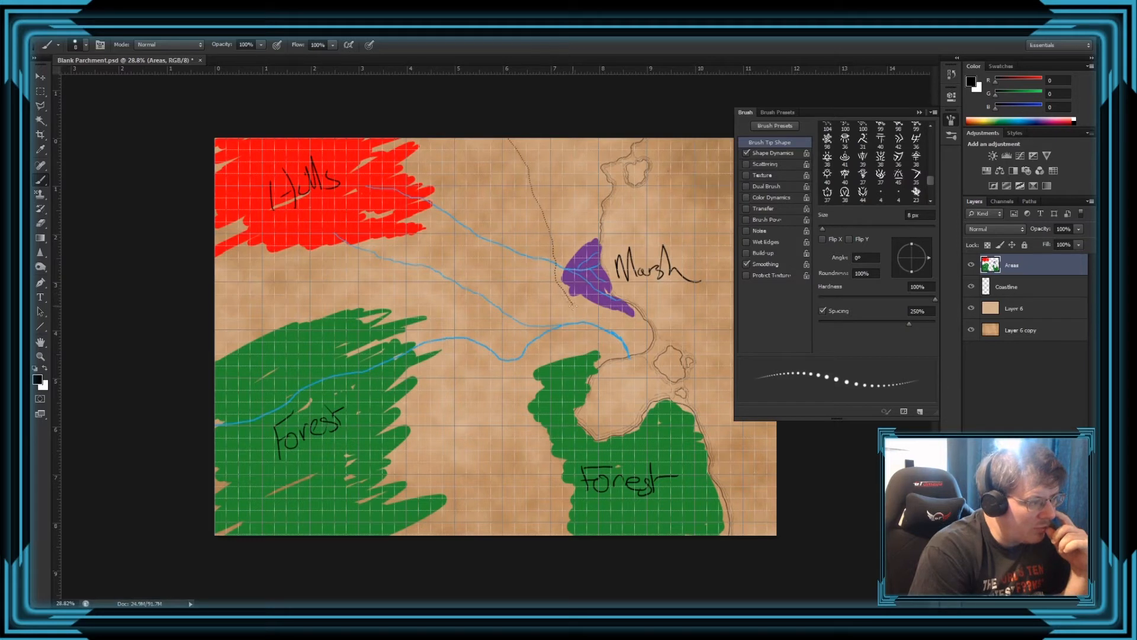
# Draw a dotted road from the map's north edge, west of the marsh and southern forest, down to the south edge, and collapse the brush settings.
pyautogui.moveTo(576, 328); pyautogui.dragTo(566, 344)
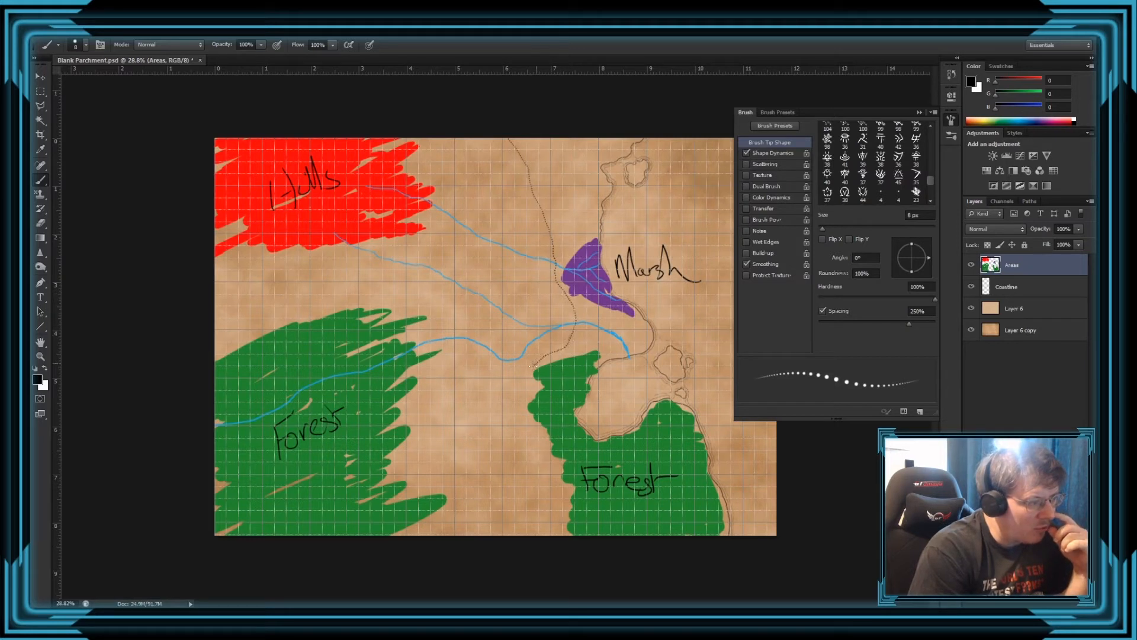
pyautogui.moveTo(530, 386); pyautogui.dragTo(520, 418)
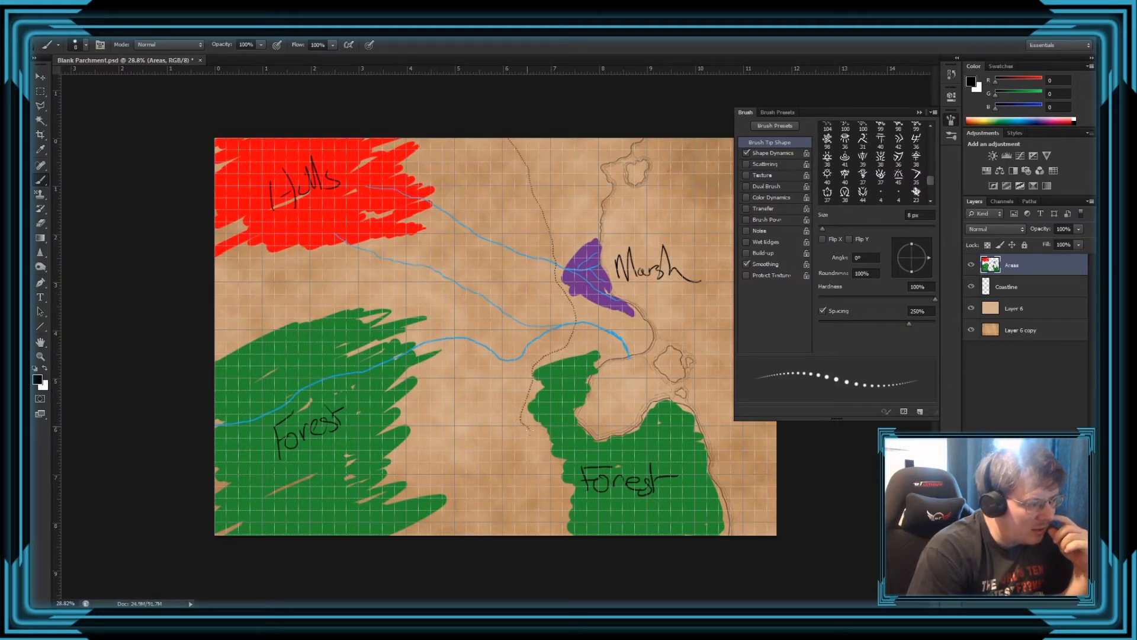
pyautogui.moveTo(521, 519); pyautogui.dragTo(512, 536)
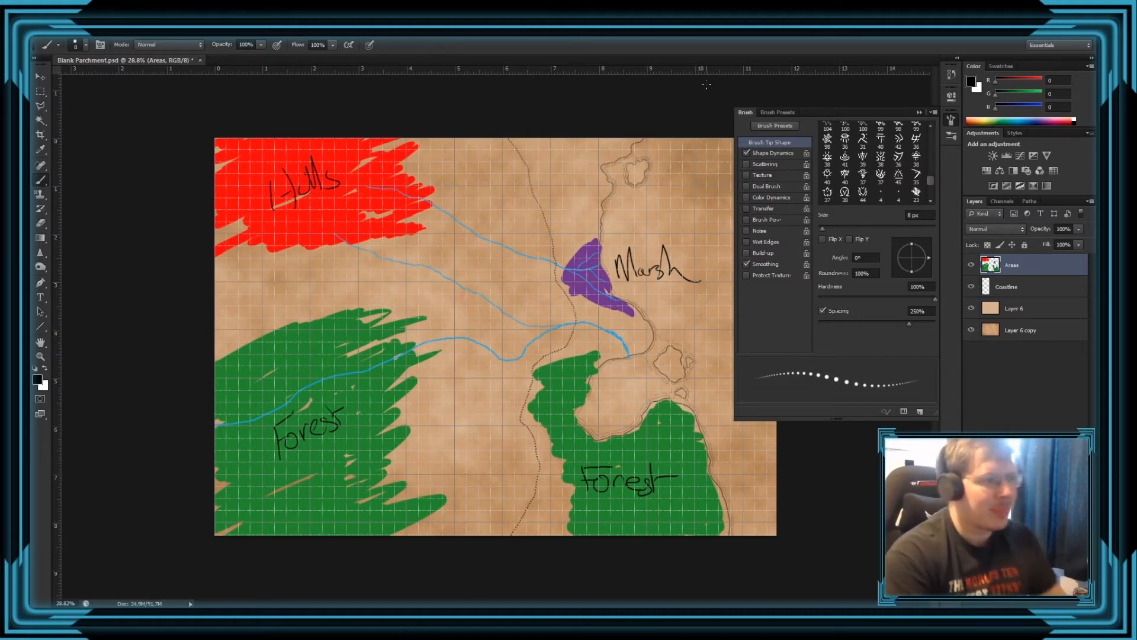
pyautogui.click(919, 113)
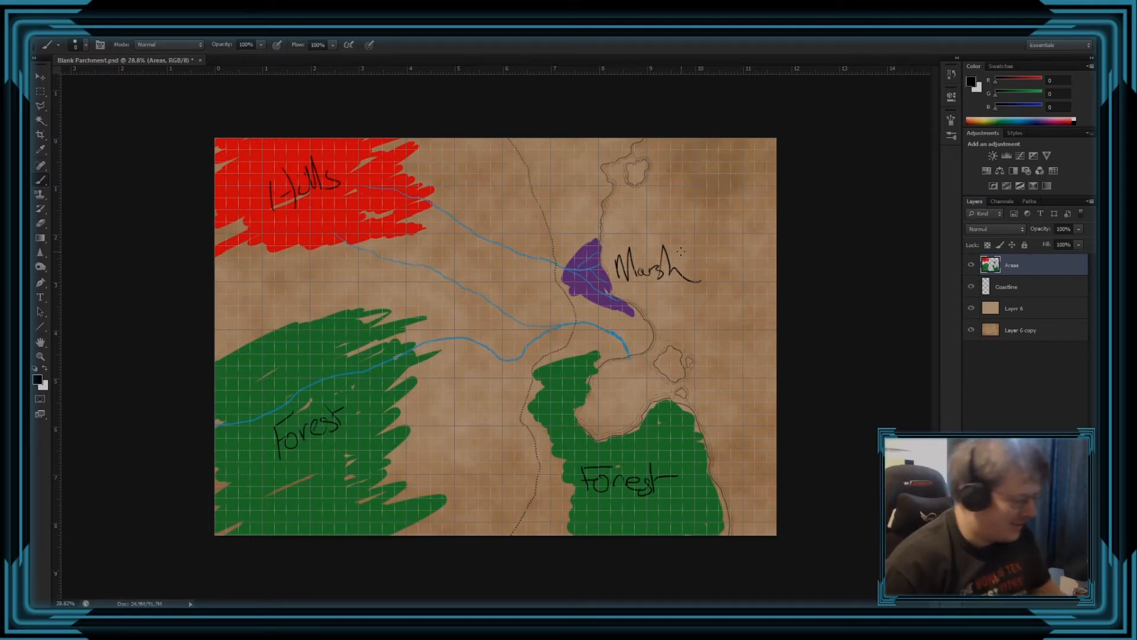
# Add a new layer above the Areas layer and name it "rivers".
pyautogui.hotkey('ctrl', 'shift', 'alt', 'n')
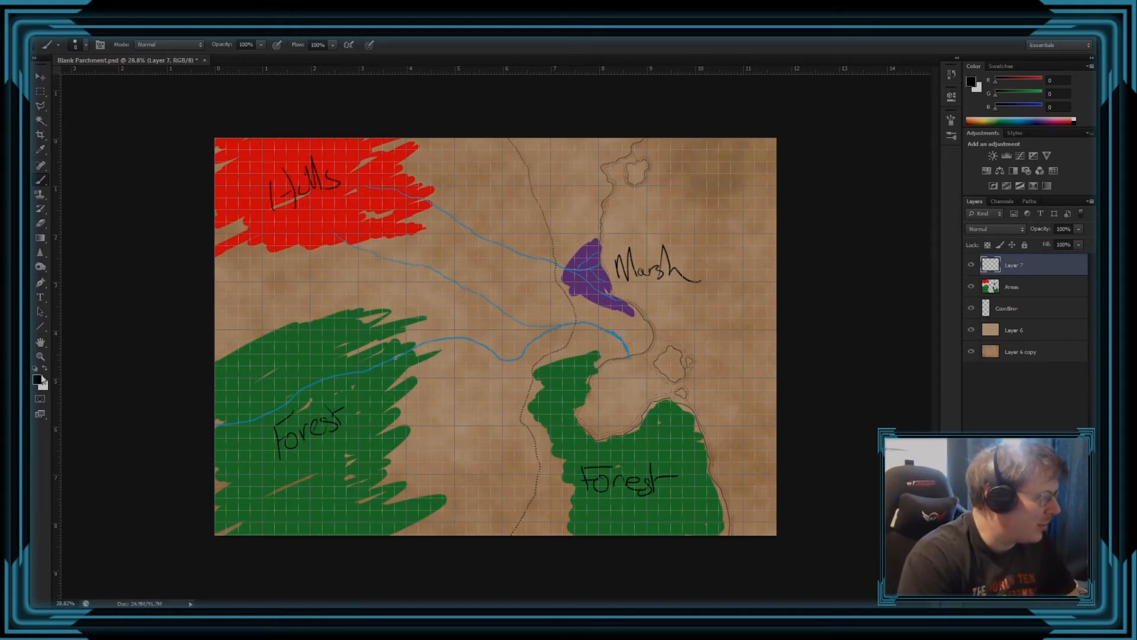
pyautogui.doubleClick(1014, 265)
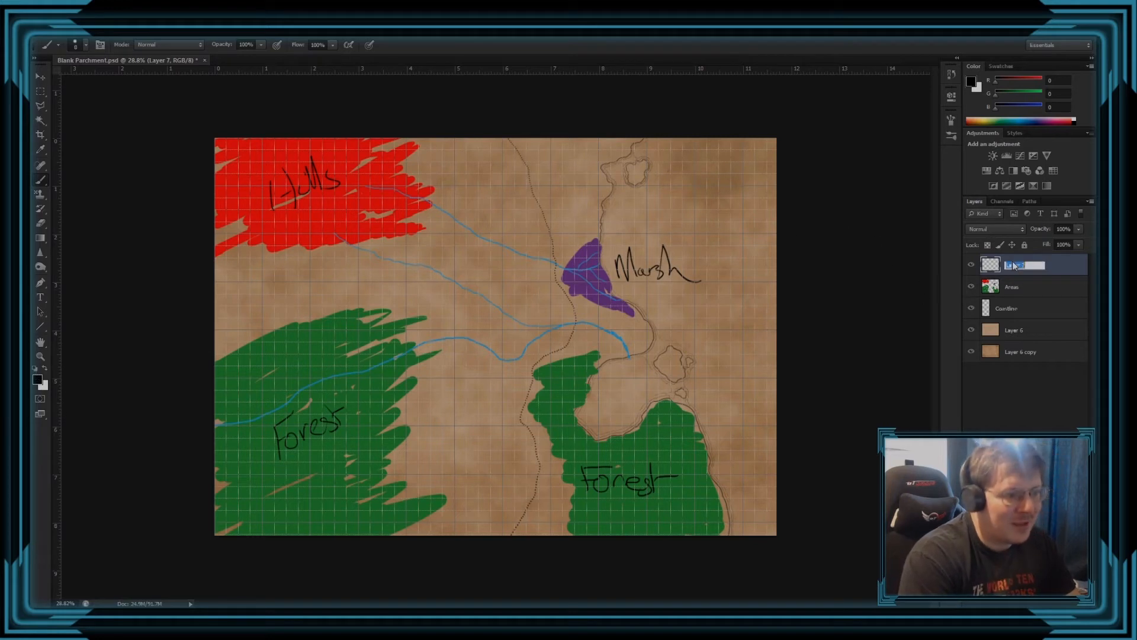
pyautogui.write('rivers')
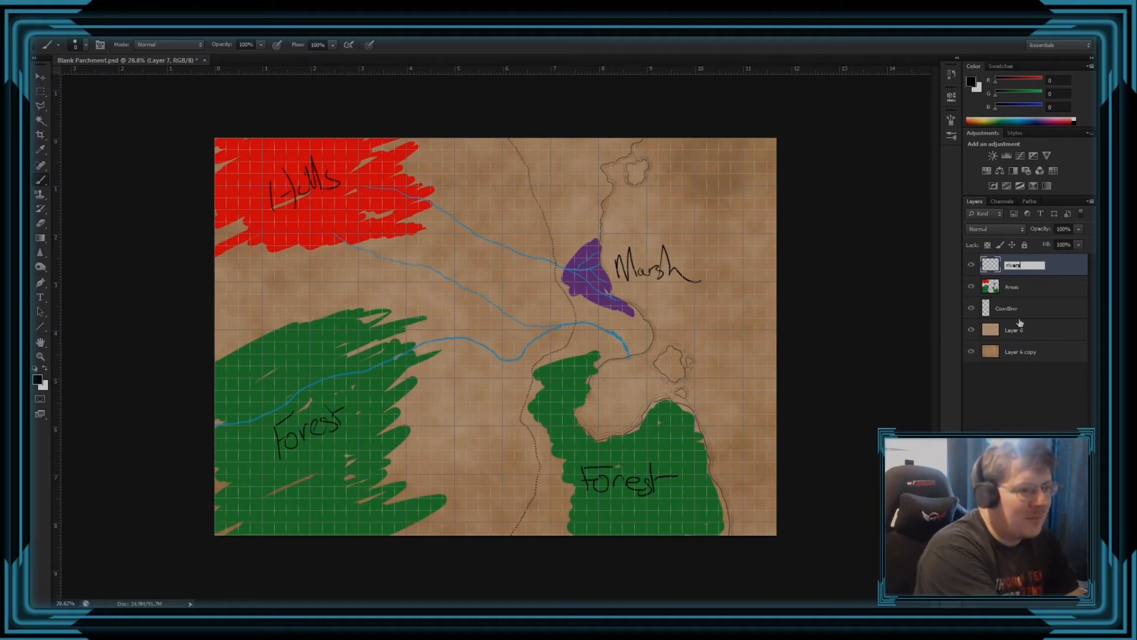
pyautogui.press('Return')
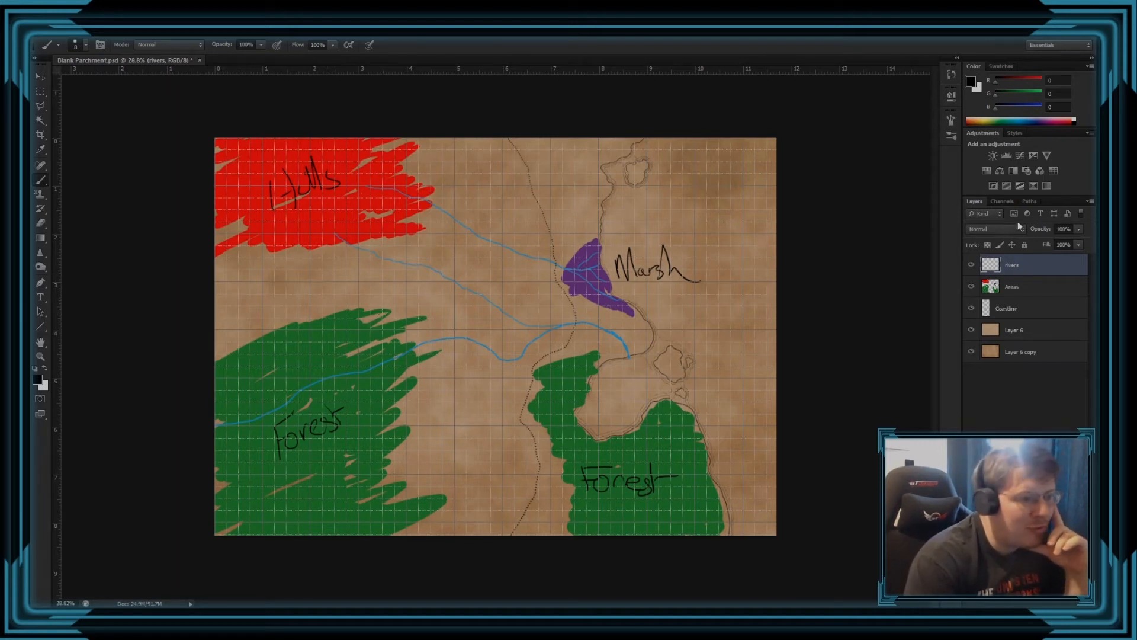
# Add another new empty layer above the rivers layer.
pyautogui.hotkey('ctrl', 'alt', 'shift', 'n')
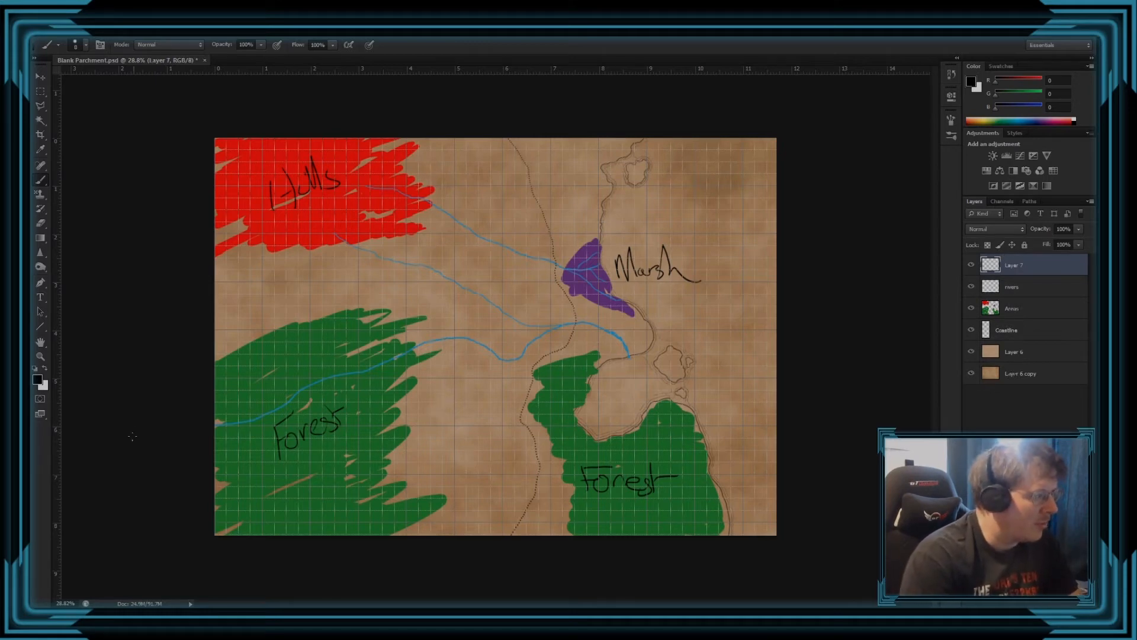
# Make the rivers layer active and bring the western forest's river into close view.
pyautogui.scroll(8, 132, 436)
pyautogui.scroll(-3, 136, 486)
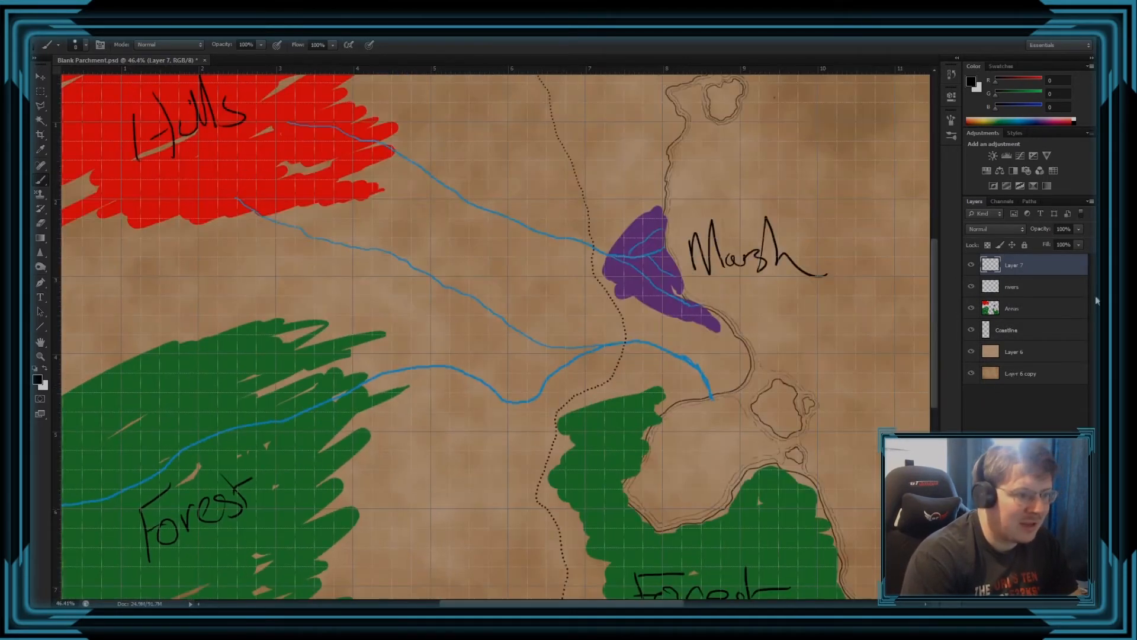
pyautogui.click(1001, 296)
pyautogui.moveTo(562, 604); pyautogui.dragTo(495, 604)
pyautogui.scroll(4, 222, 546)
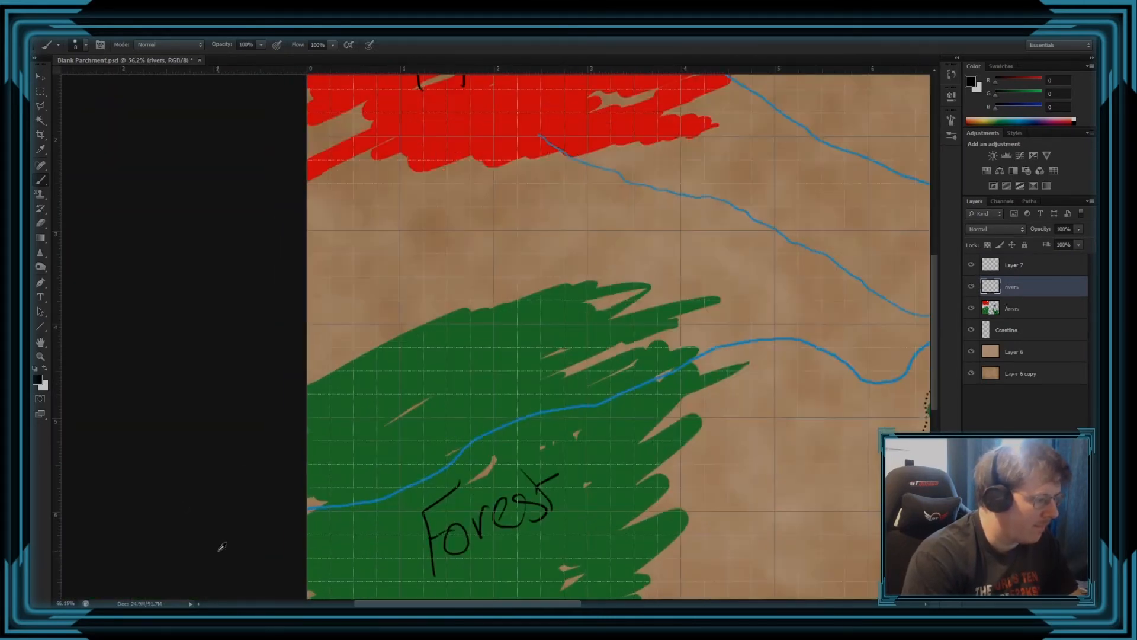
pyautogui.scroll(-2, 221, 546)
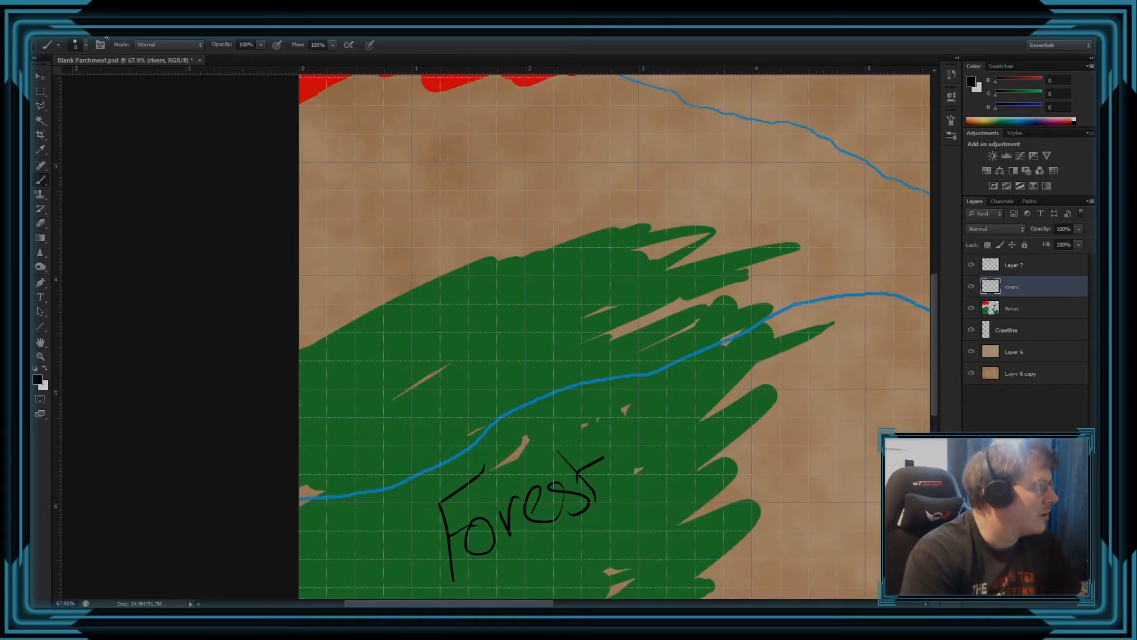
# Choose the 4 px Mapping Brush preset for drawing the river banks.
pyautogui.click(86, 47)
pyautogui.scroll(-3, 593, 379)
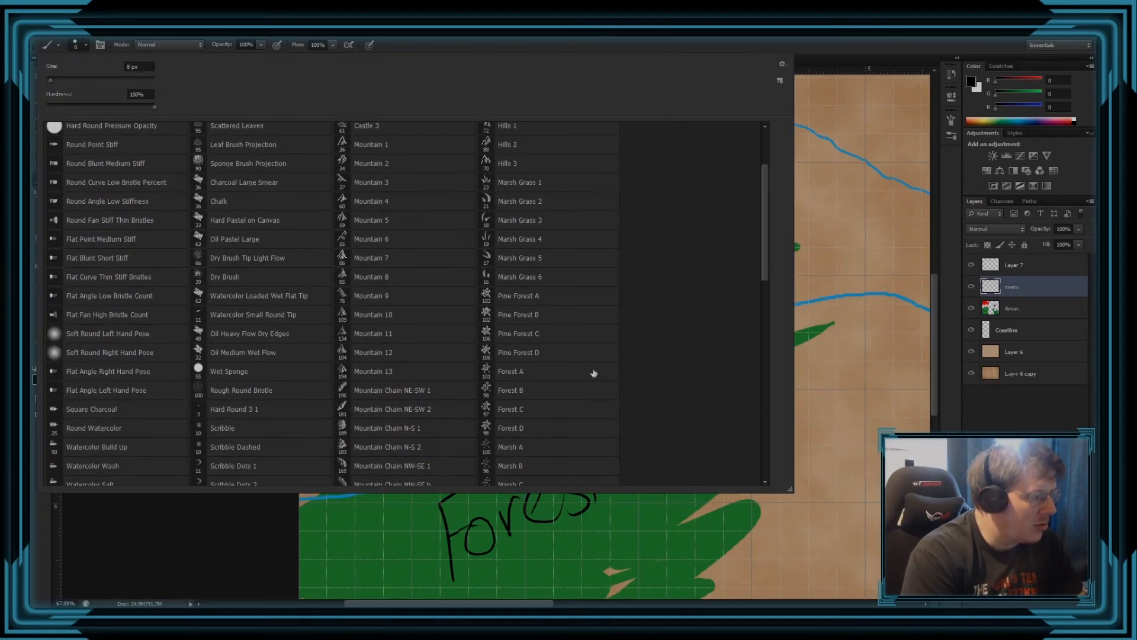
pyautogui.scroll(-12, 485, 347)
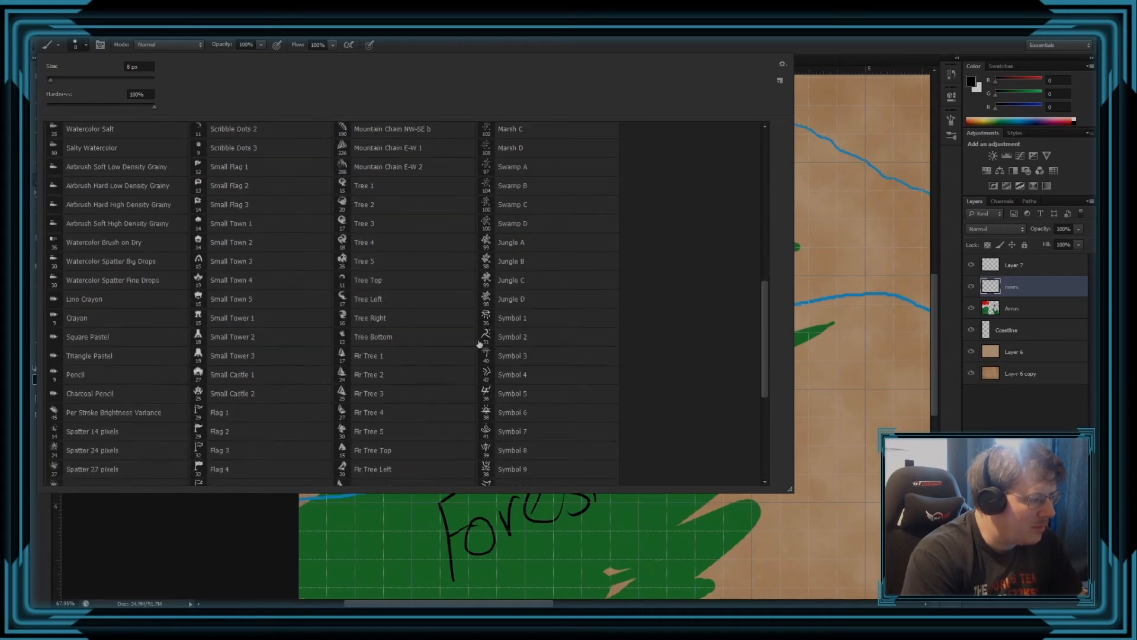
pyautogui.scroll(-4, 465, 408)
pyautogui.click(501, 459)
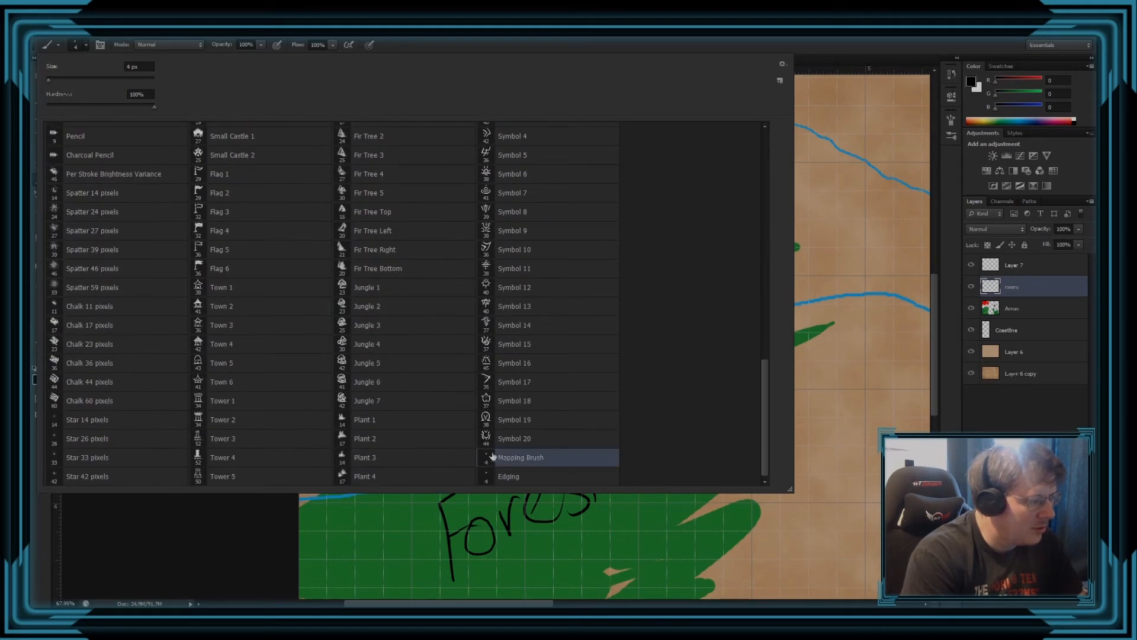
pyautogui.press('Return')
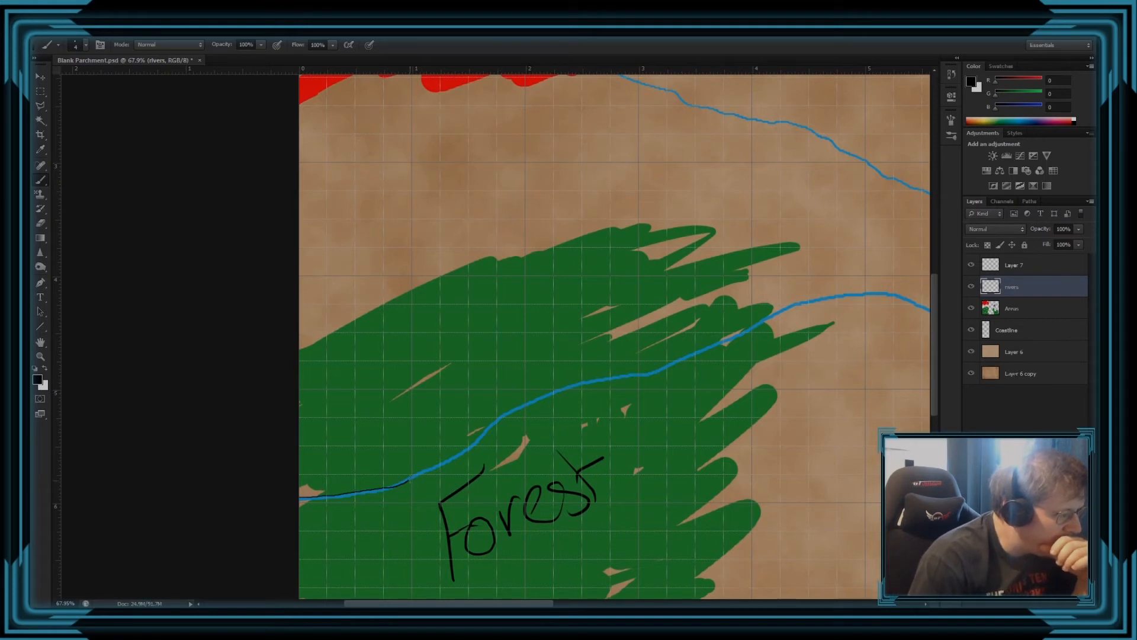
# Trace the southern blue river guide in black from the map's western edge through the forest to its eastern fringe.
pyautogui.moveTo(408, 481); pyautogui.dragTo(420, 472)
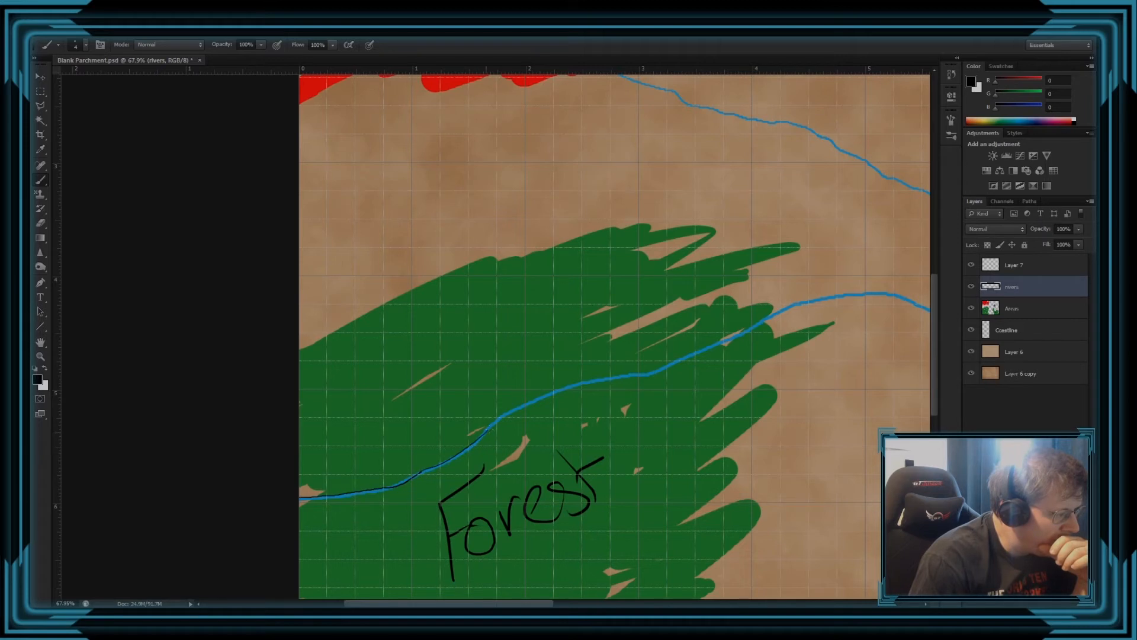
pyautogui.moveTo(490, 427)
pyautogui.mouseDown()
pyautogui.moveTo(575, 385)
pyautogui.moveTo(682, 365)
pyautogui.moveTo(814, 301)
pyautogui.moveTo(891, 300)
pyautogui.mouseUp()
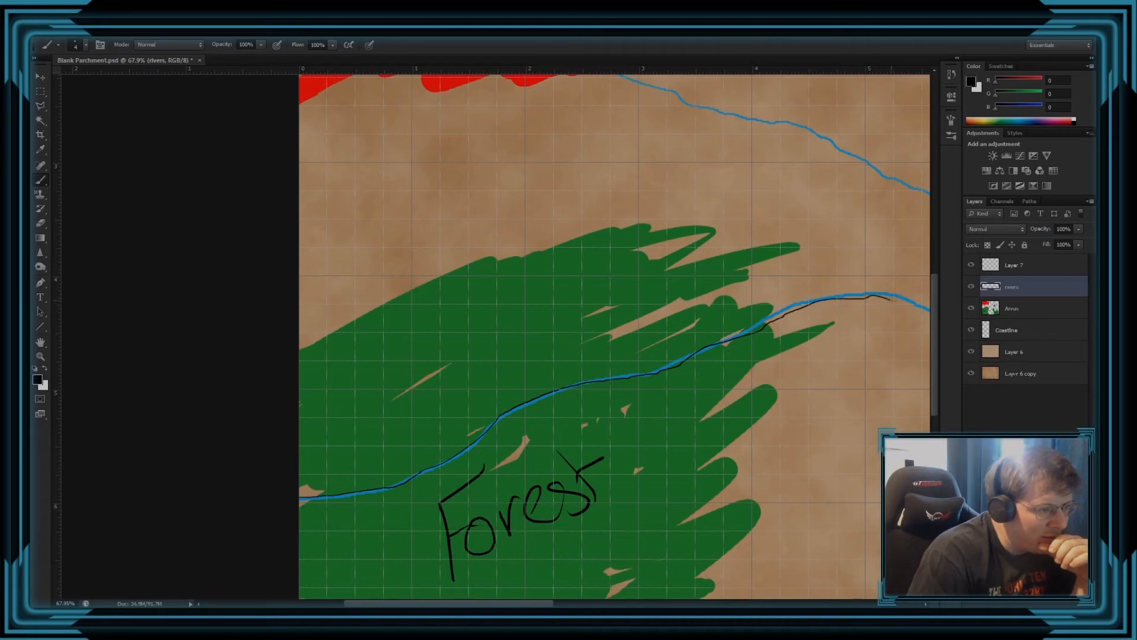
pyautogui.hotkey('ctrl', 'z')
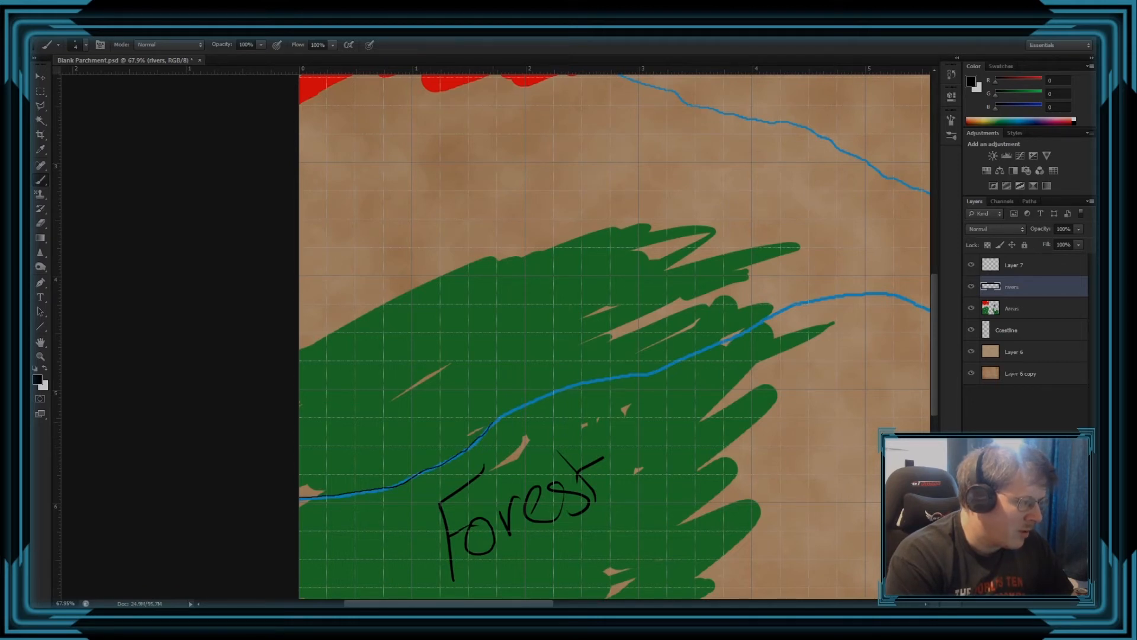
pyautogui.moveTo(496, 417); pyautogui.dragTo(524, 407)
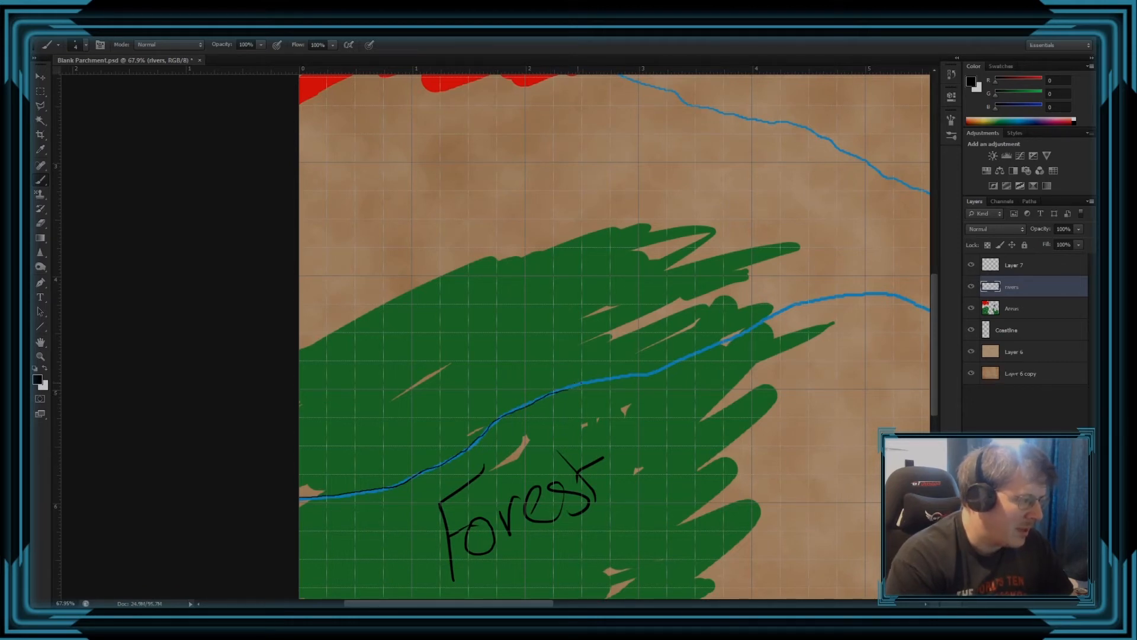
pyautogui.scroll(-2, 891, 410)
pyautogui.scroll(5, 787, 370)
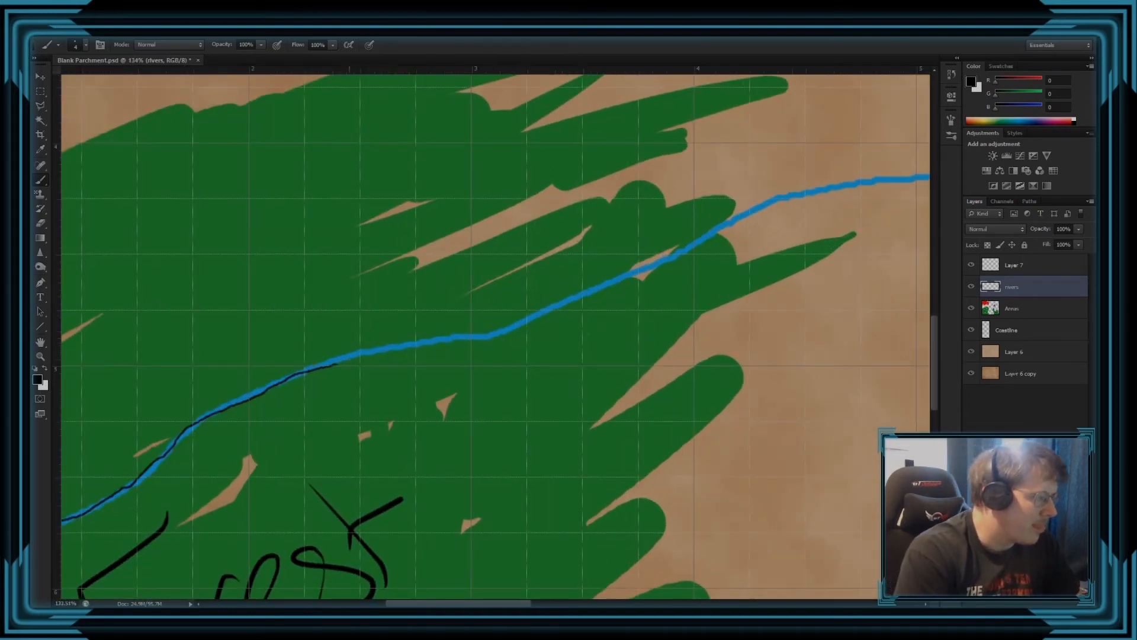
pyautogui.moveTo(336, 363)
pyautogui.mouseDown()
pyautogui.moveTo(650, 267)
pyautogui.moveTo(782, 204)
pyautogui.mouseUp()
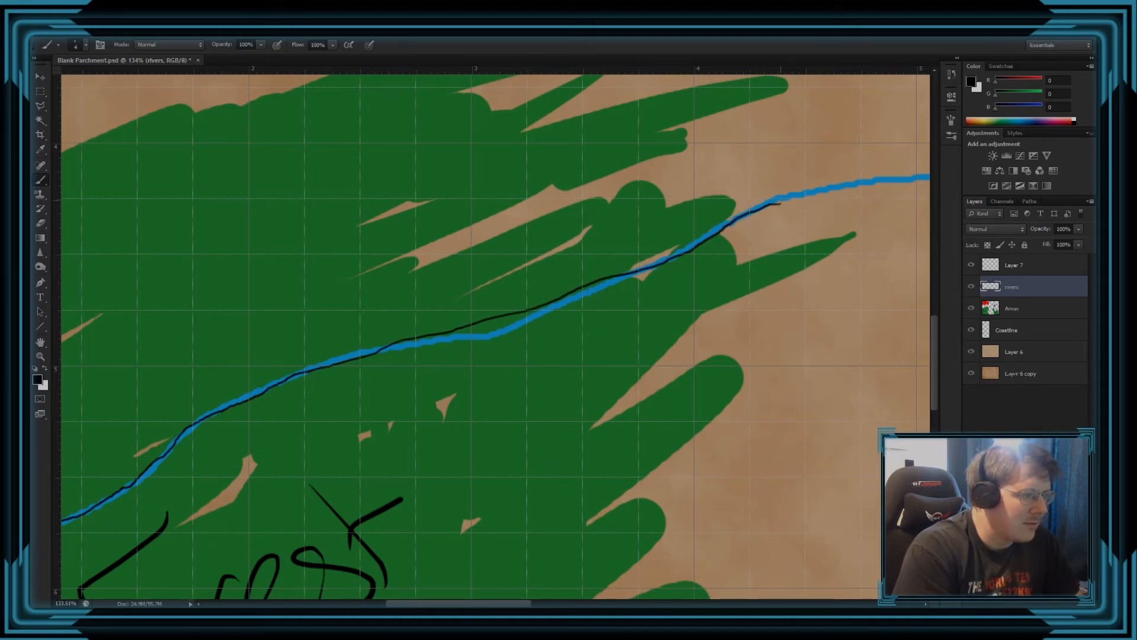
# Continue the black river line from the forest's edge around the bend to just past the dotted line.
pyautogui.scroll(-3, 855, 215)
pyautogui.scroll(-2, 901, 265)
pyautogui.scroll(4, 456, 319)
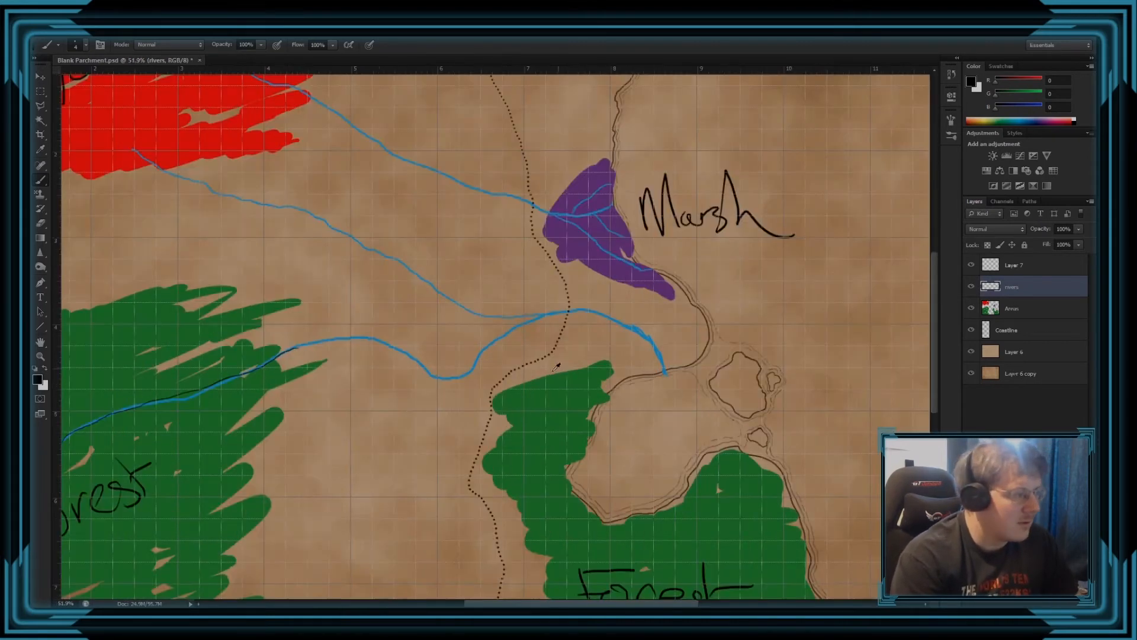
pyautogui.scroll(2, 594, 289)
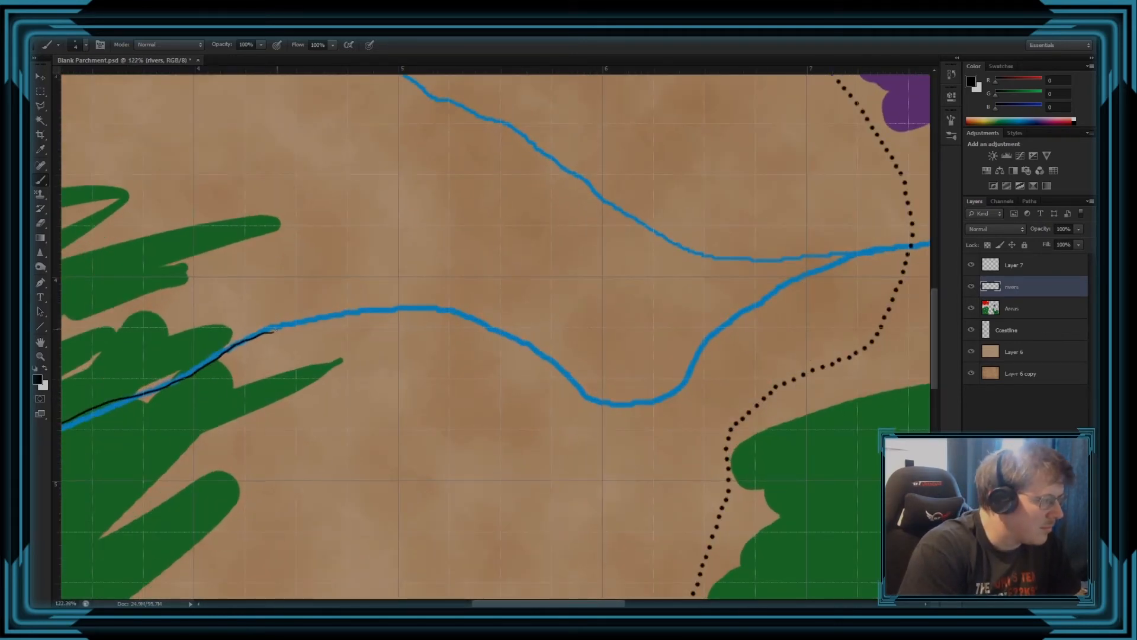
pyautogui.moveTo(279, 327)
pyautogui.mouseDown()
pyautogui.moveTo(438, 305)
pyautogui.moveTo(475, 314)
pyautogui.moveTo(599, 392)
pyautogui.moveTo(635, 396)
pyautogui.moveTo(671, 390)
pyautogui.moveTo(800, 299)
pyautogui.mouseUp()
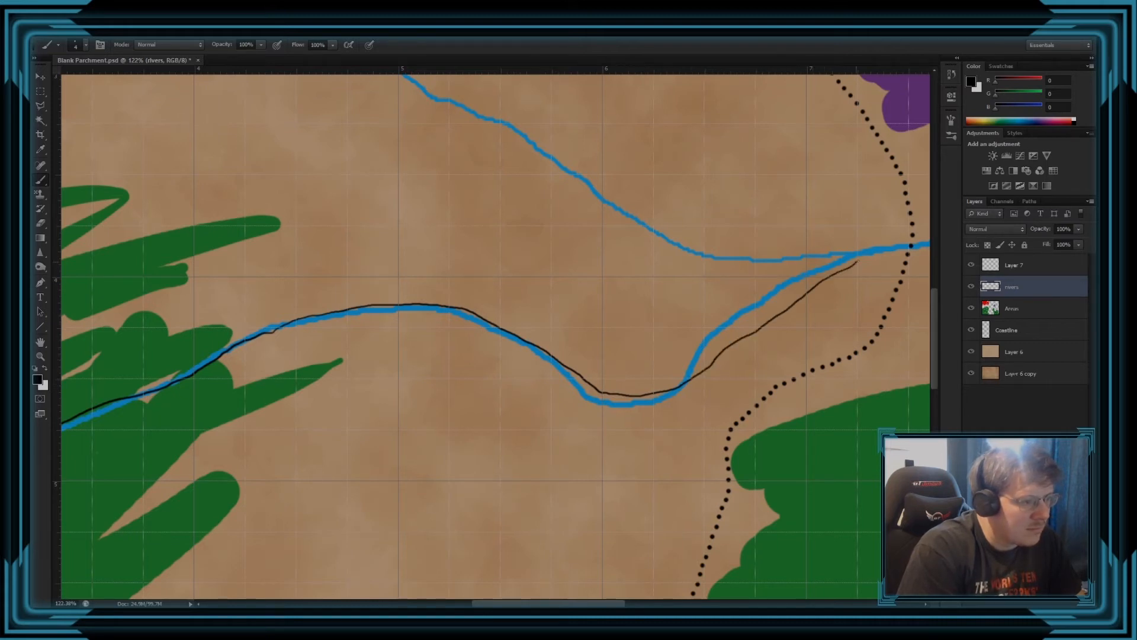
pyautogui.moveTo(909, 247); pyautogui.dragTo(922, 247)
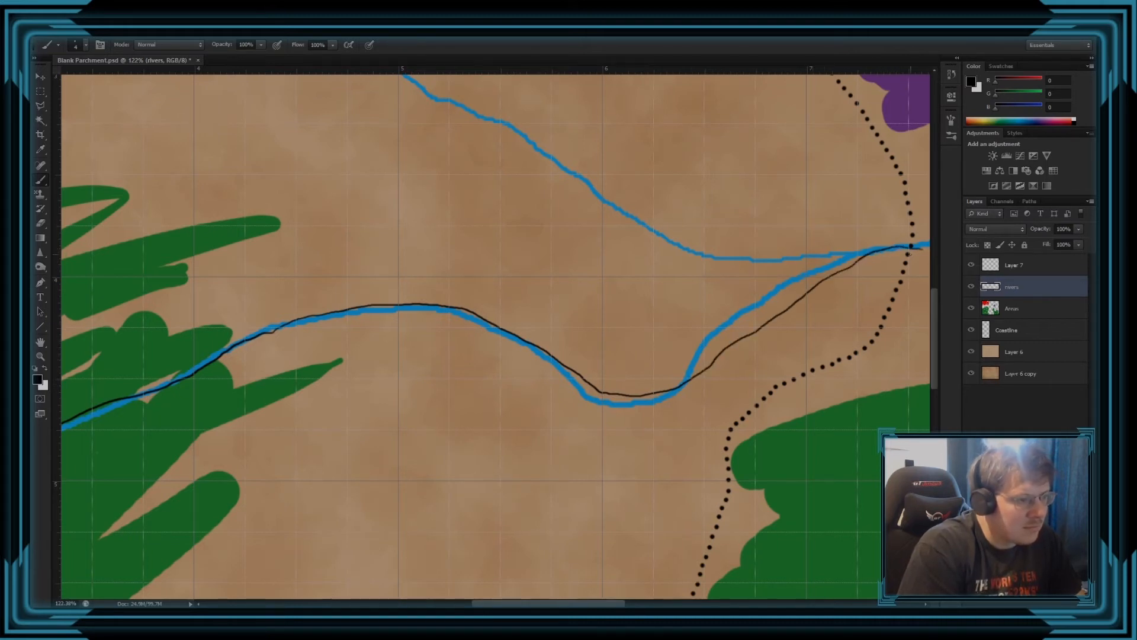
# Extend the black river line from the dotted line to the coastline, undoing the stray second-bank stroke at the mouth.
pyautogui.scroll(-6, 706, 411)
pyautogui.scroll(6, 809, 436)
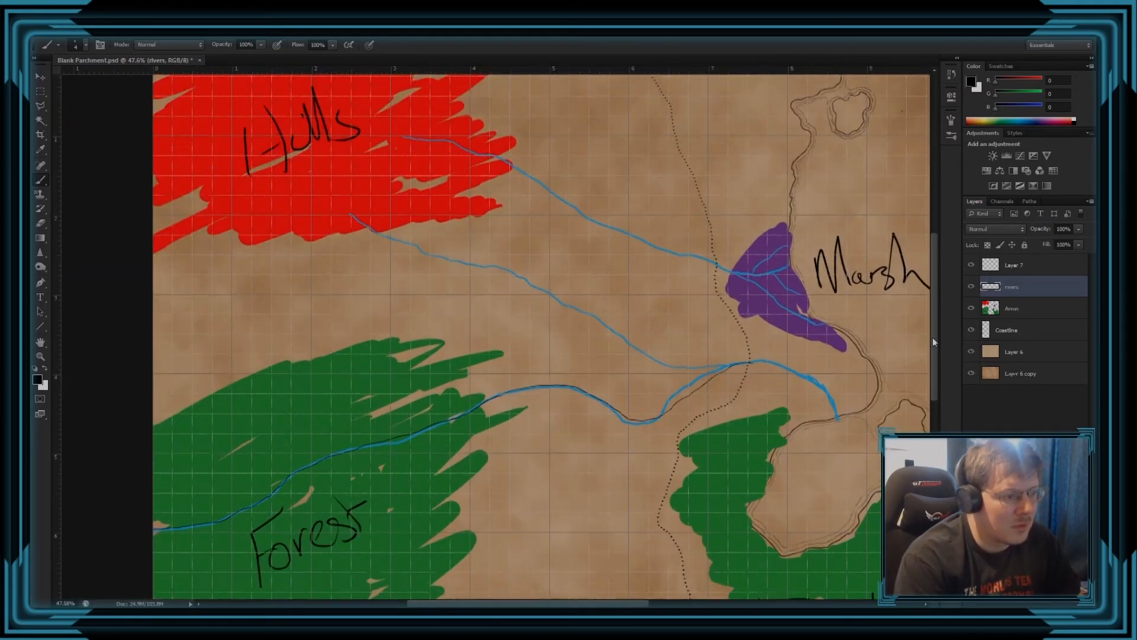
pyautogui.scroll(1, 736, 365)
pyautogui.hotkey('alt', 'e')
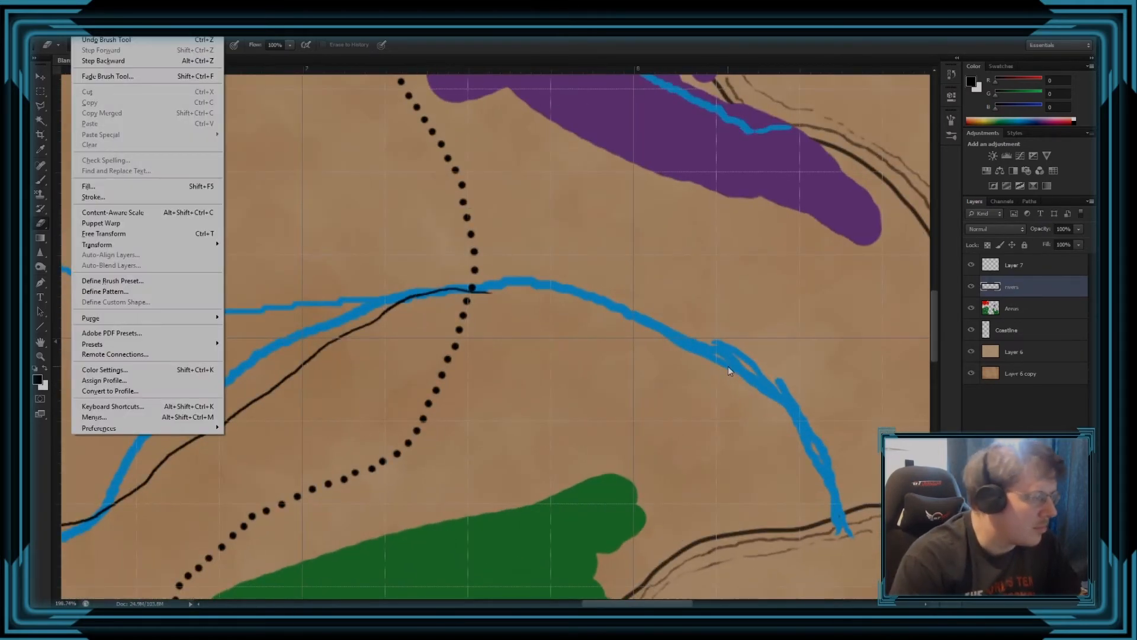
pyautogui.press('Escape')
pyautogui.press('e')
pyautogui.press('b')
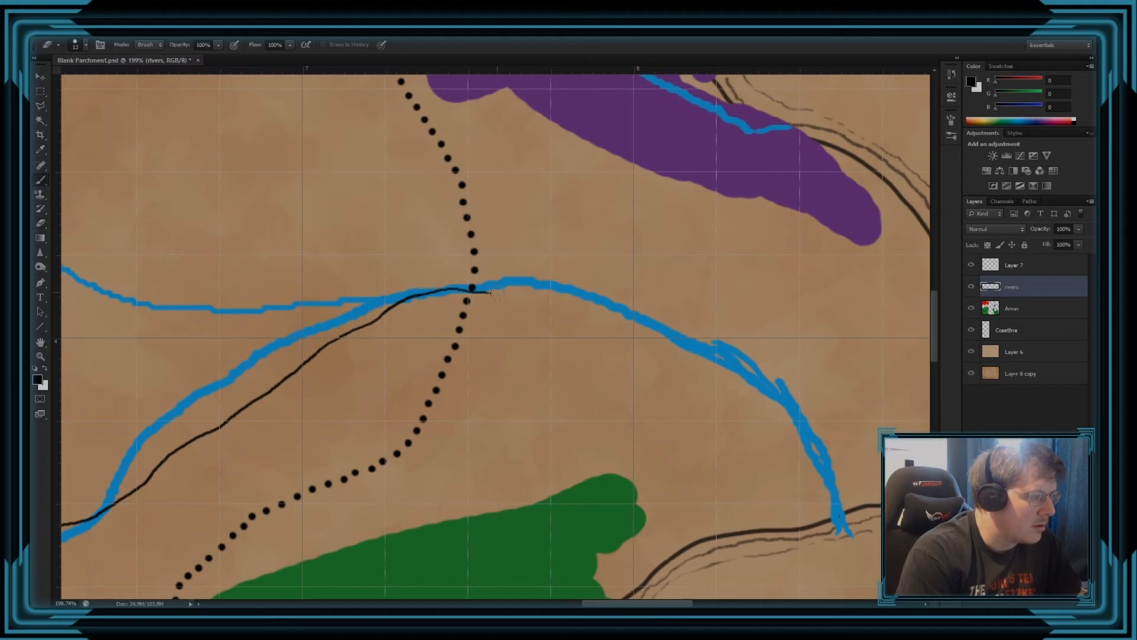
pyautogui.moveTo(492, 292)
pyautogui.mouseDown()
pyautogui.moveTo(613, 297)
pyautogui.moveTo(755, 367)
pyautogui.moveTo(793, 396)
pyautogui.moveTo(844, 492)
pyautogui.mouseUp()
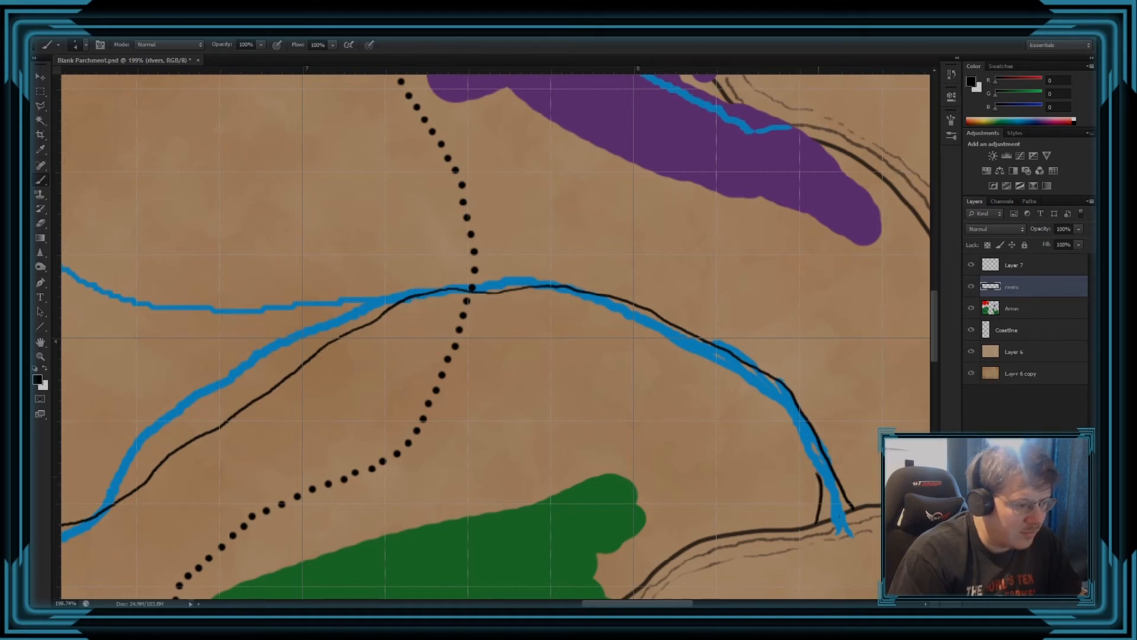
pyautogui.hotkey('ctrl', 'z')
pyautogui.press('e')
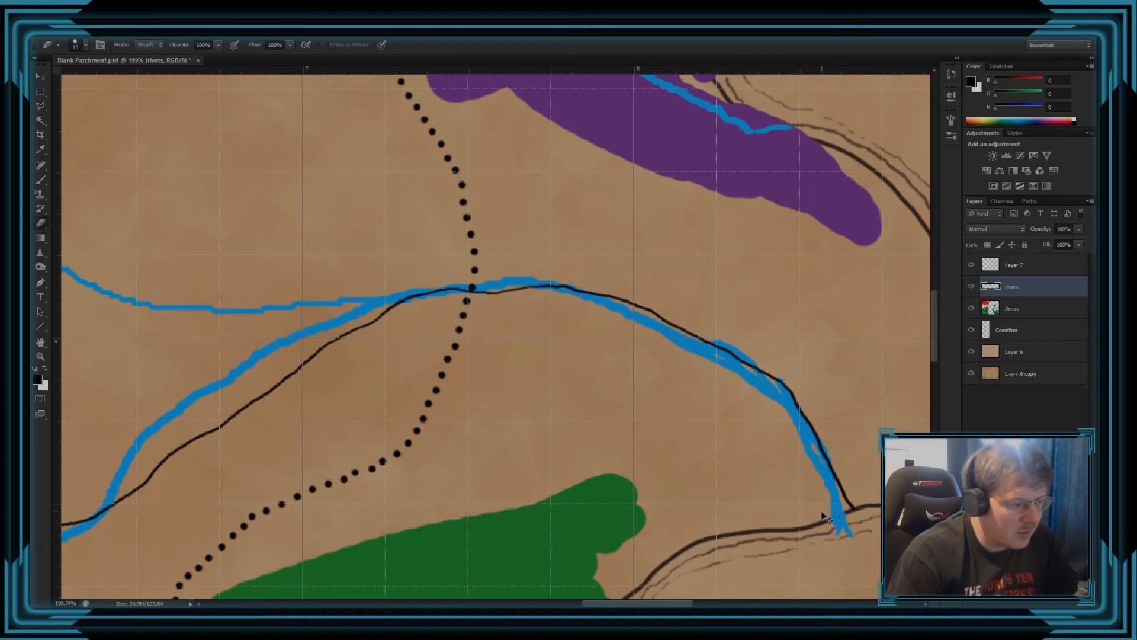
pyautogui.press('b')
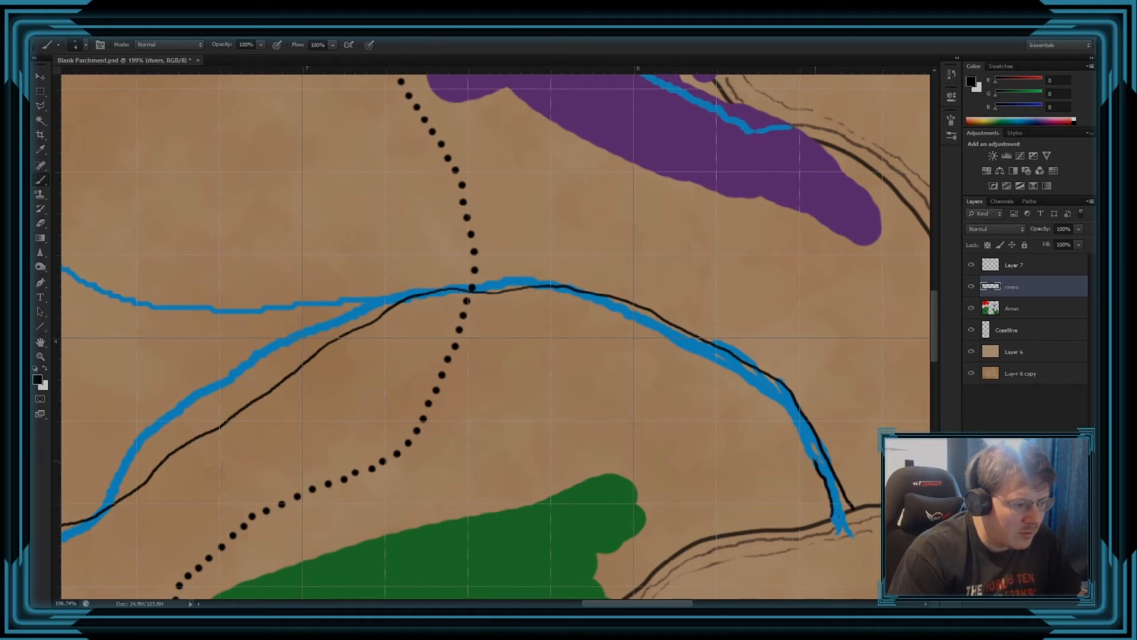
# Draw the river's second bank beside the first, between the river mouth and just west of the dotted line.
pyautogui.moveTo(798, 427); pyautogui.dragTo(765, 389)
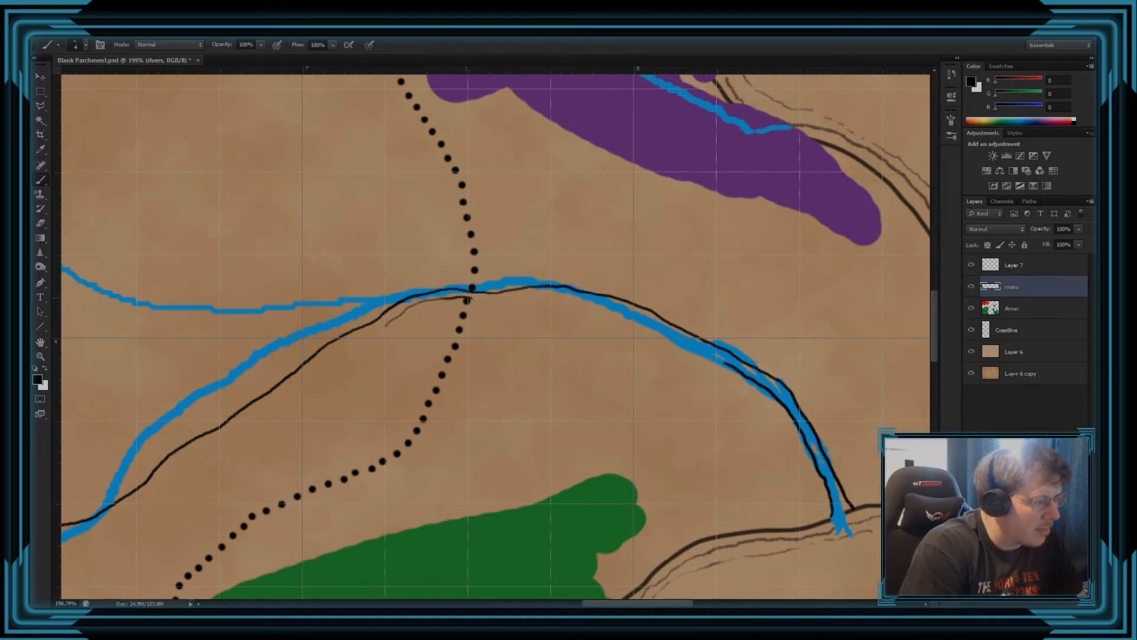
pyautogui.moveTo(468, 300); pyautogui.dragTo(518, 296)
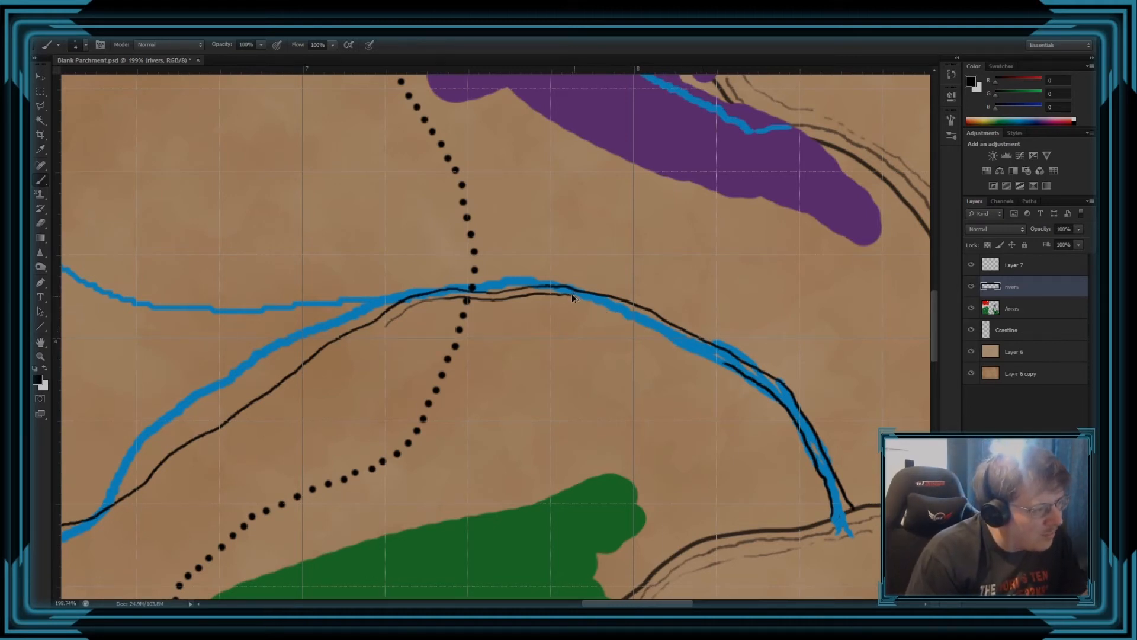
pyautogui.hotkey('ctrl', 'z')
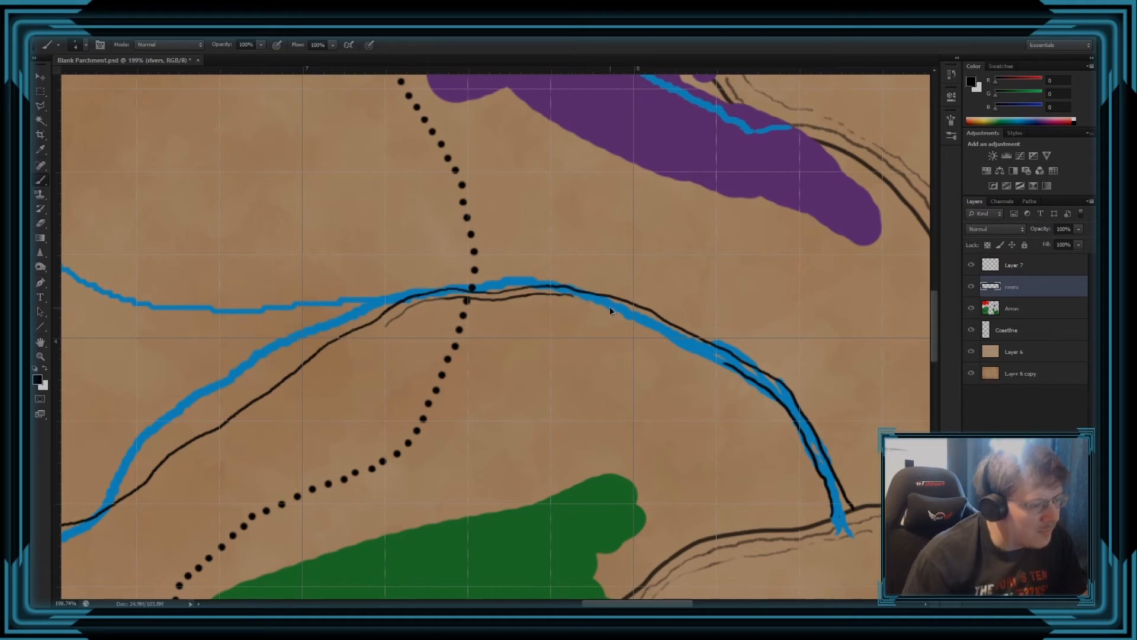
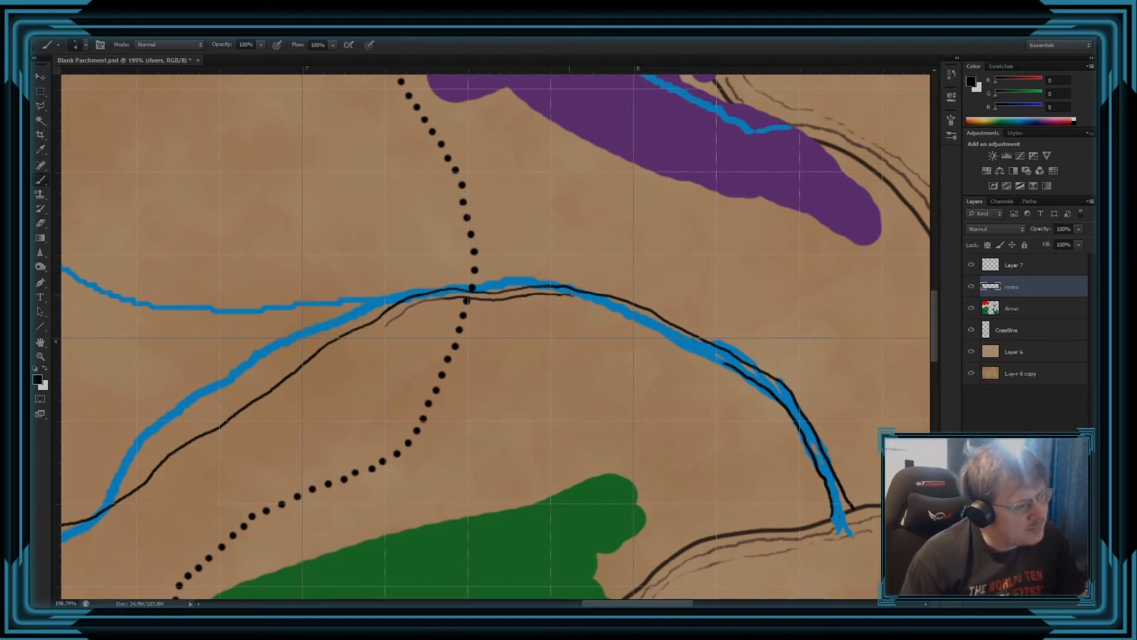
pyautogui.moveTo(600, 302); pyautogui.dragTo(714, 356)
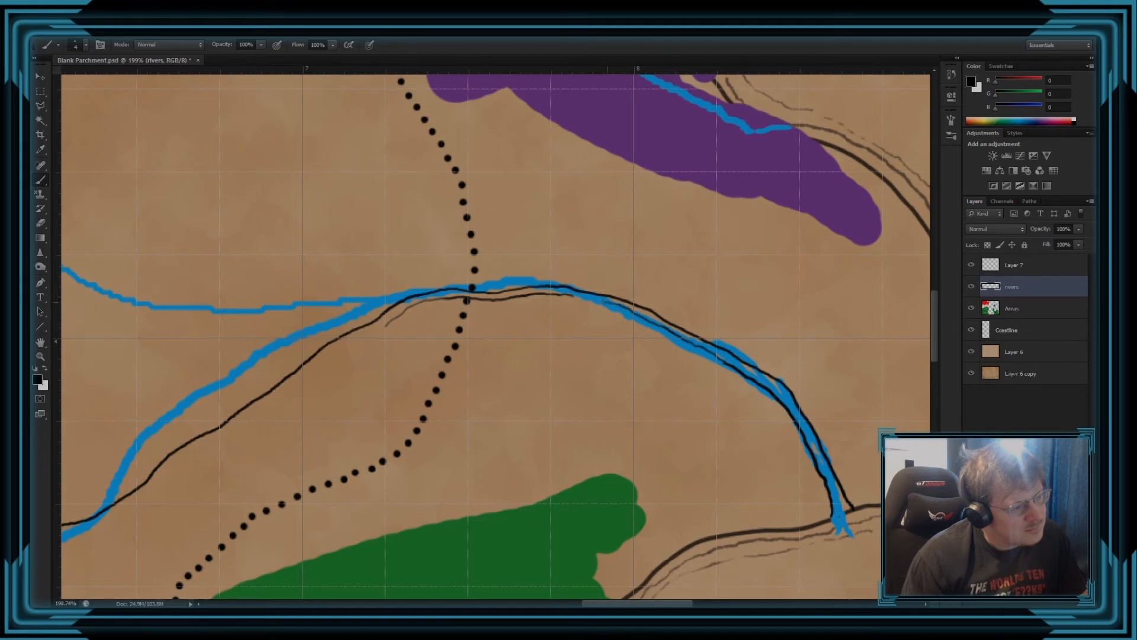
pyautogui.press('e')
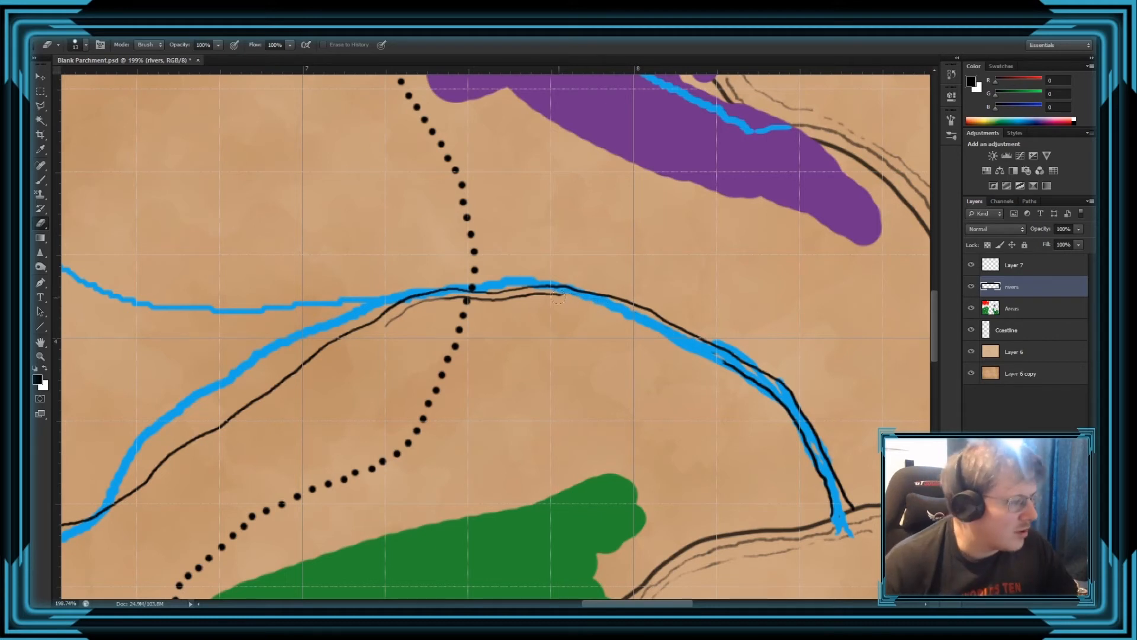
pyautogui.press('b')
pyautogui.moveTo(557, 293); pyautogui.dragTo(717, 358)
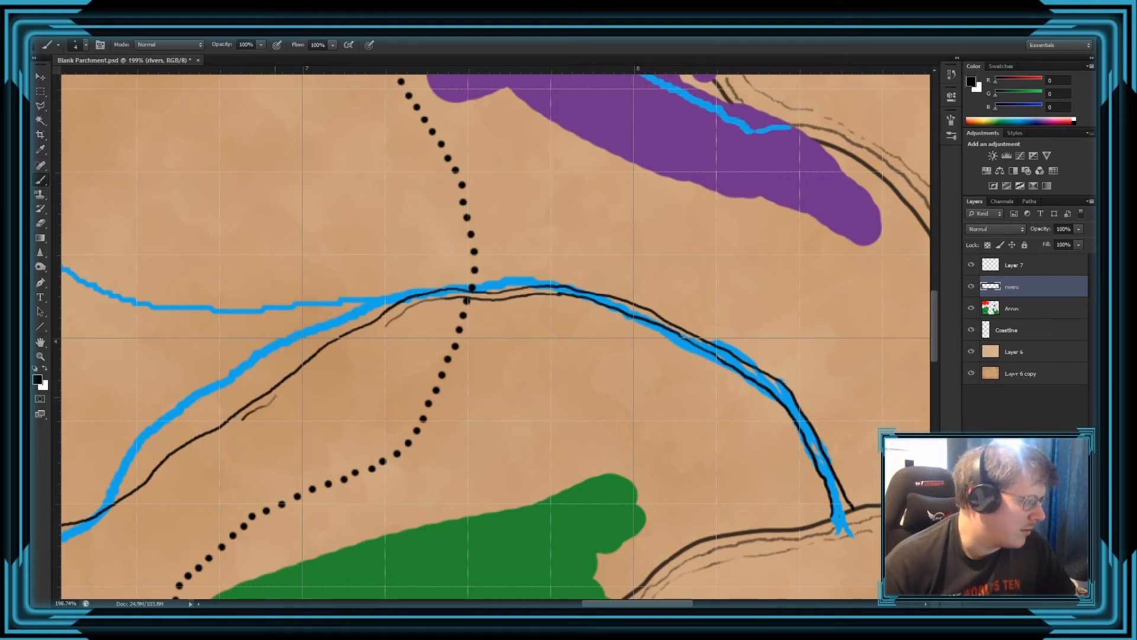
# Continue the second bank line southwest from the dotted line towards the river's low bend, reworking the strokes near the bend.
pyautogui.moveTo(308, 373); pyautogui.dragTo(433, 299)
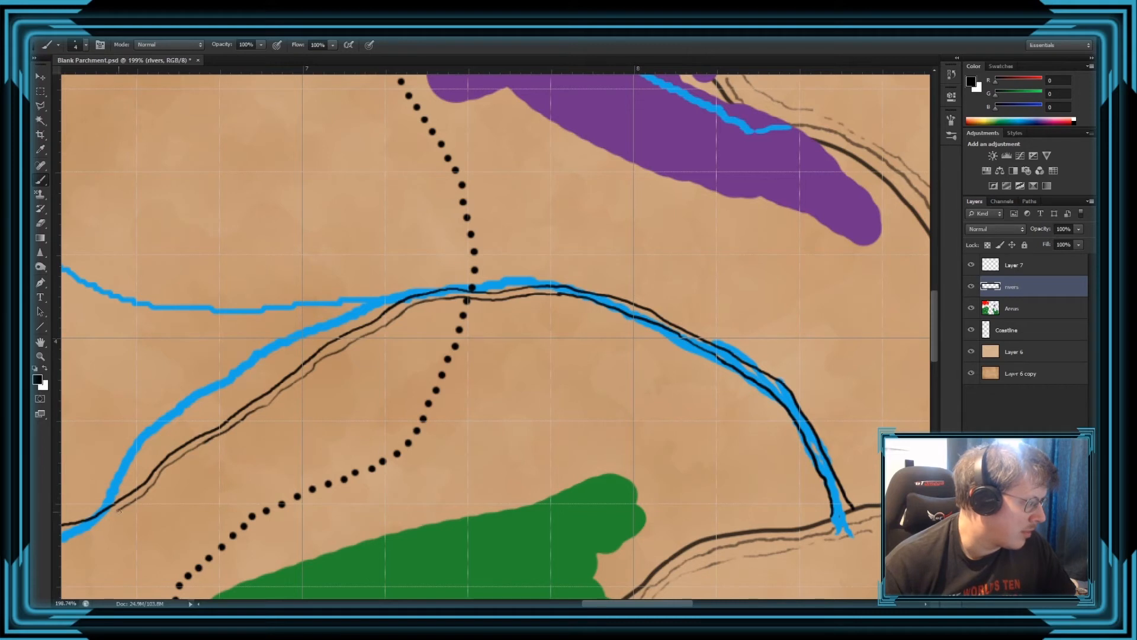
pyautogui.moveTo(150, 488); pyautogui.dragTo(246, 424)
pyautogui.hotkey('ctrl', 'alt', 'z')
pyautogui.hotkey('ctrl', 'alt', 'z')
pyautogui.hotkey('ctrl', 'alt', 'z')
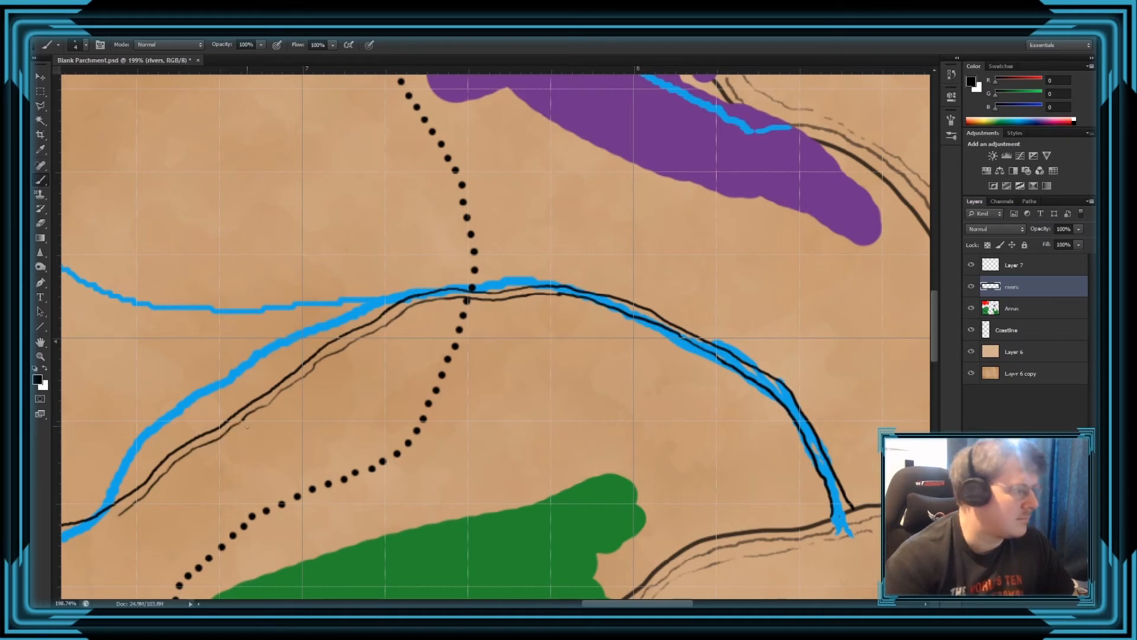
# Continue the second bank line beside the first, through the river's low bend and up the slope towards the western crest.
pyautogui.scroll(-10, 287, 391)
pyautogui.scroll(10, 458, 396)
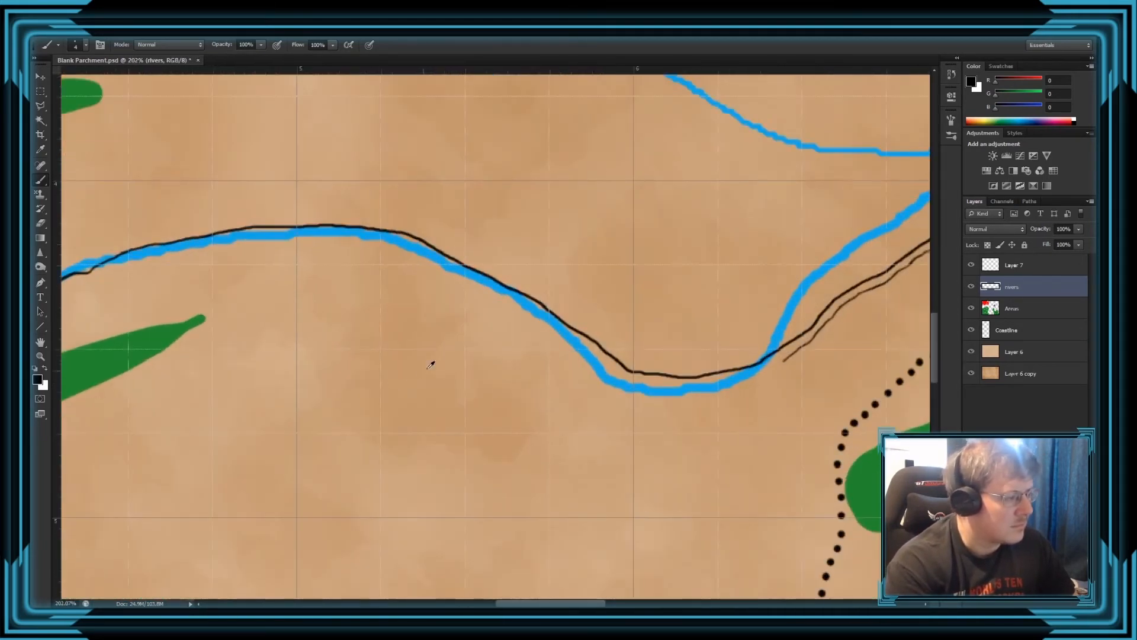
pyautogui.scroll(2, 430, 364)
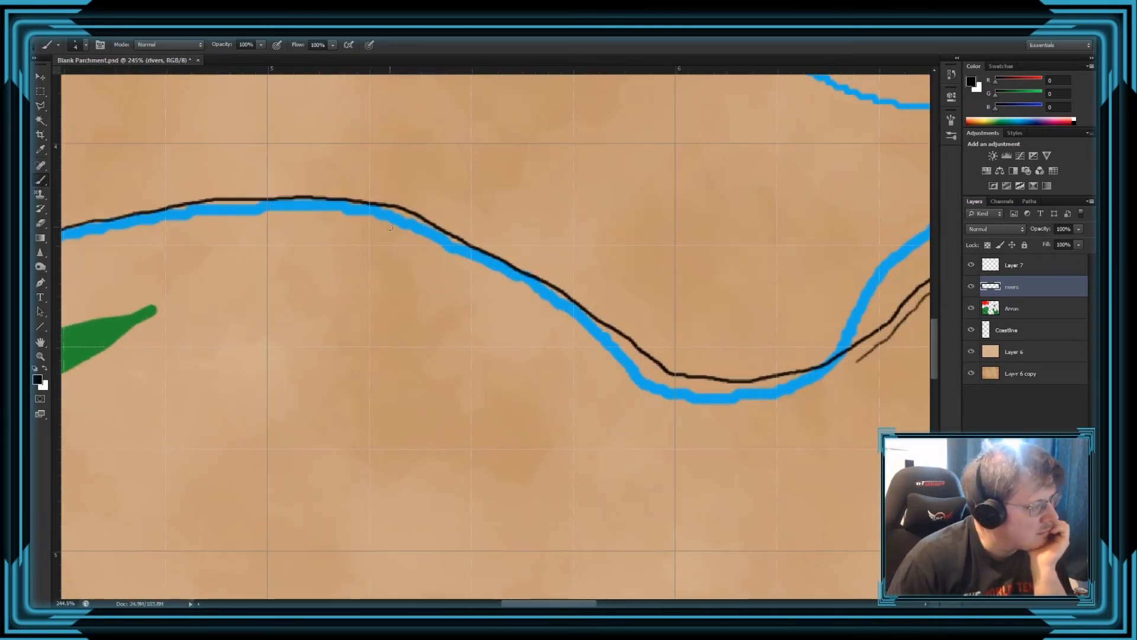
pyautogui.moveTo(391, 227)
pyautogui.mouseDown()
pyautogui.moveTo(534, 292)
pyautogui.moveTo(663, 385)
pyautogui.moveTo(761, 402)
pyautogui.mouseUp()
pyautogui.hotkey('ctrl', 'z')
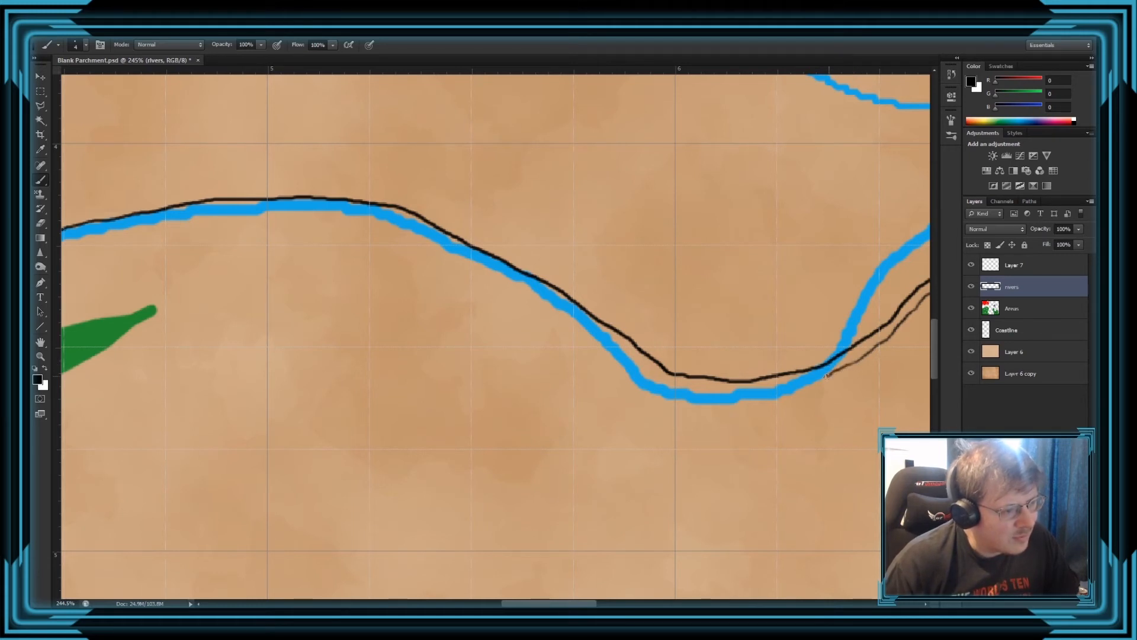
pyautogui.moveTo(854, 364)
pyautogui.mouseDown()
pyautogui.moveTo(754, 391)
pyautogui.moveTo(672, 384)
pyautogui.mouseUp()
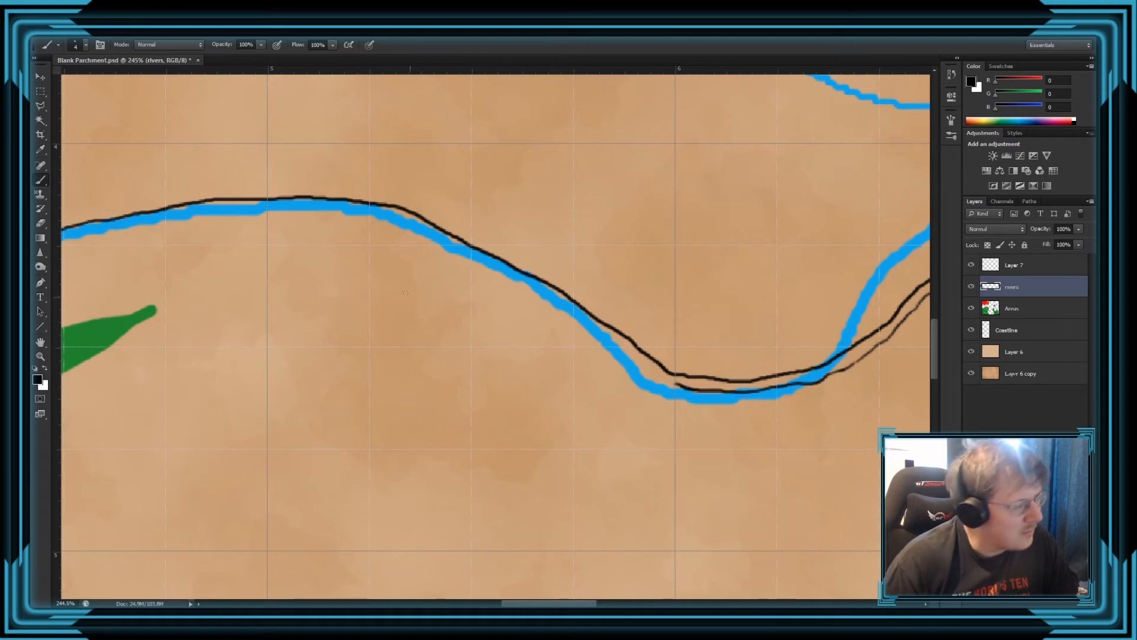
pyautogui.moveTo(417, 228); pyautogui.dragTo(676, 385)
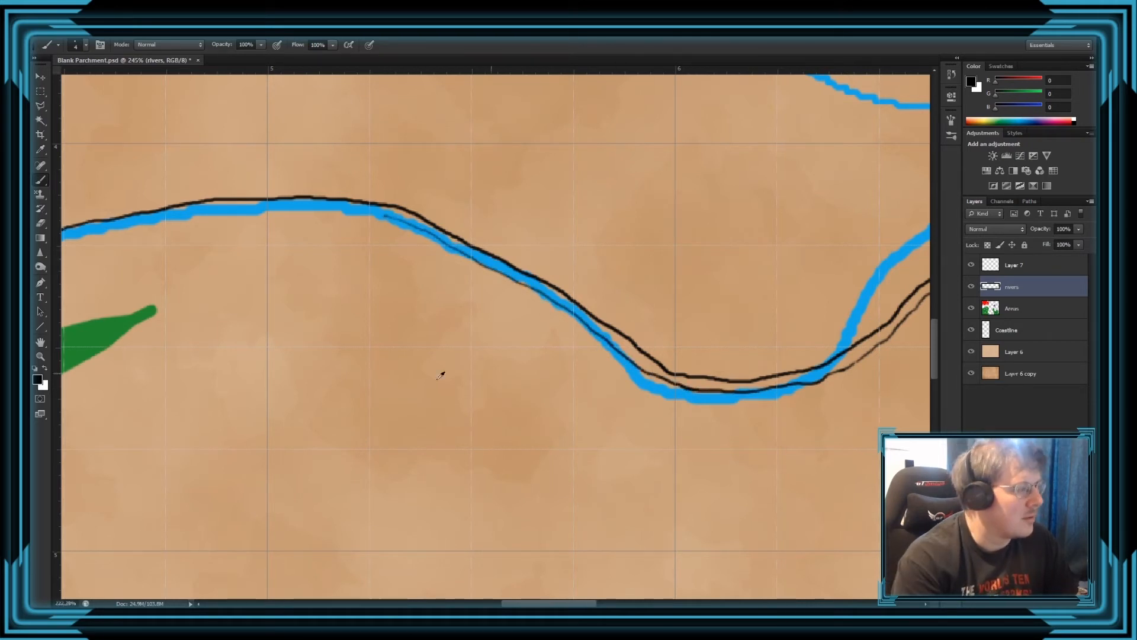
# Draw the second bank line from the forest's edge over the western crest, erasing and reworking the overlap where it meets the earlier stroke.
pyautogui.scroll(-6, 442, 373)
pyautogui.scroll(6, 306, 374)
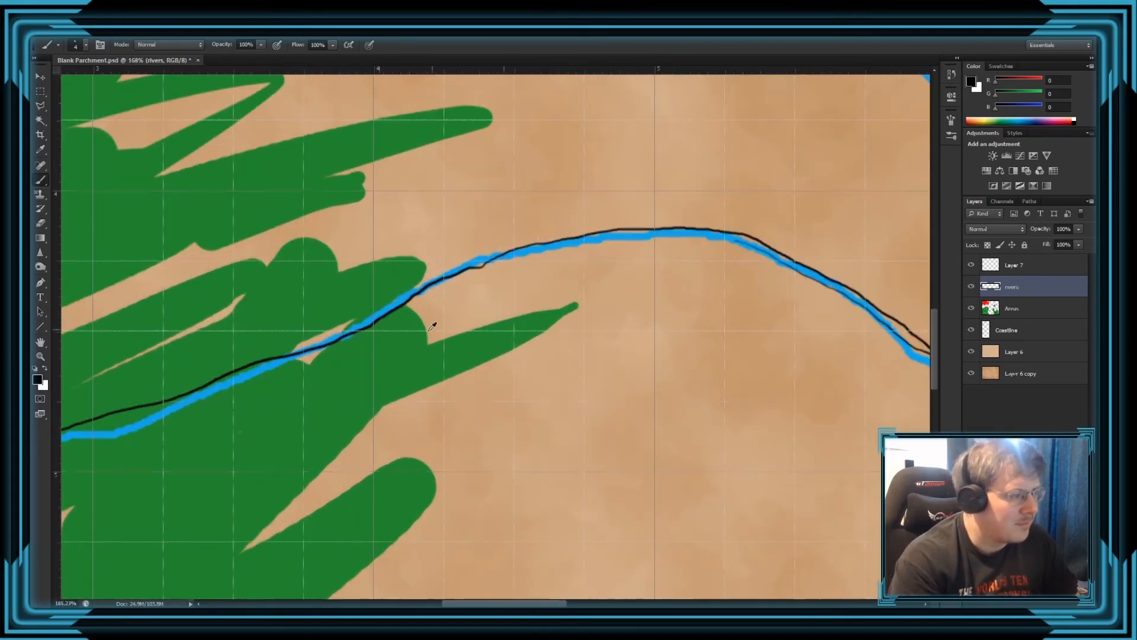
pyautogui.moveTo(357, 339); pyautogui.dragTo(417, 300)
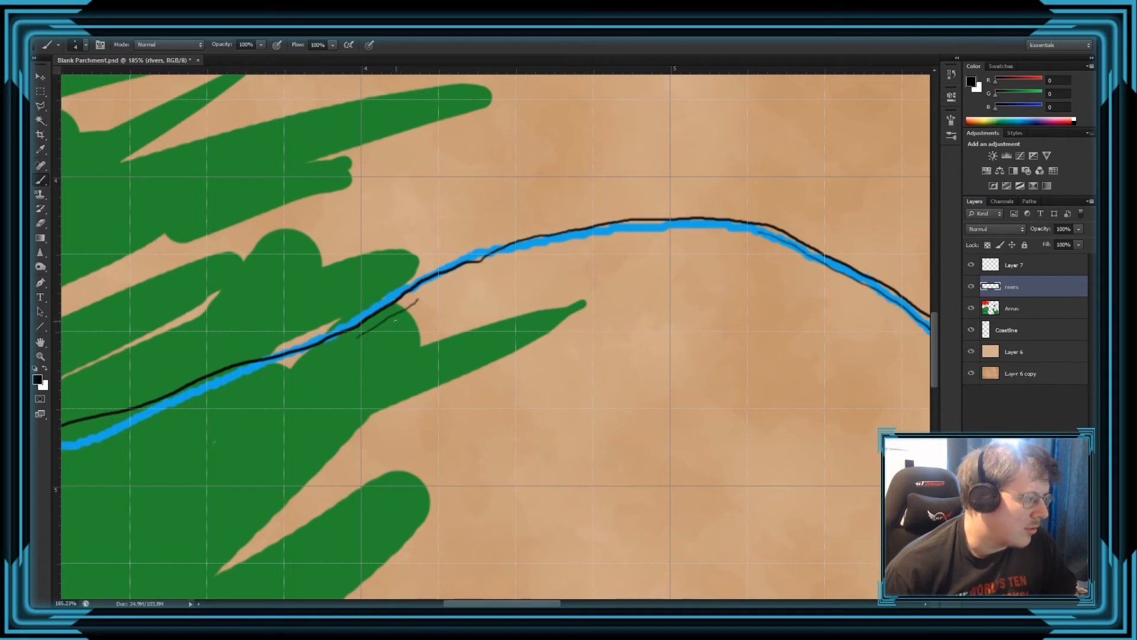
pyautogui.hotkey('ctrl', 'z')
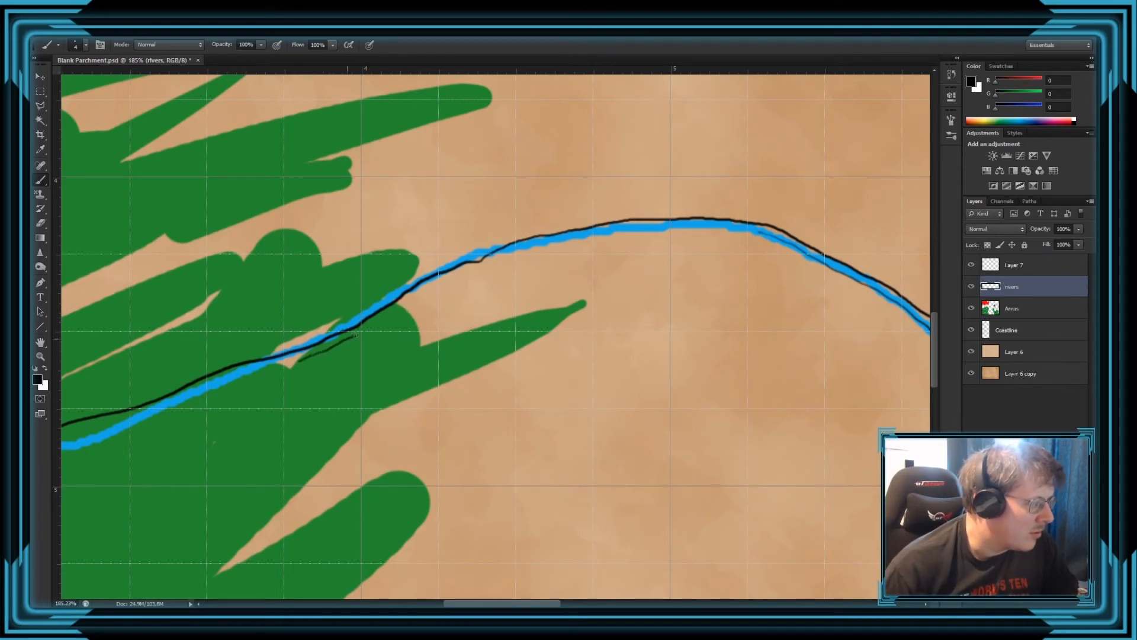
pyautogui.moveTo(356, 335)
pyautogui.mouseDown()
pyautogui.moveTo(512, 253)
pyautogui.moveTo(642, 228)
pyautogui.moveTo(773, 239)
pyautogui.mouseUp()
pyautogui.press('e')
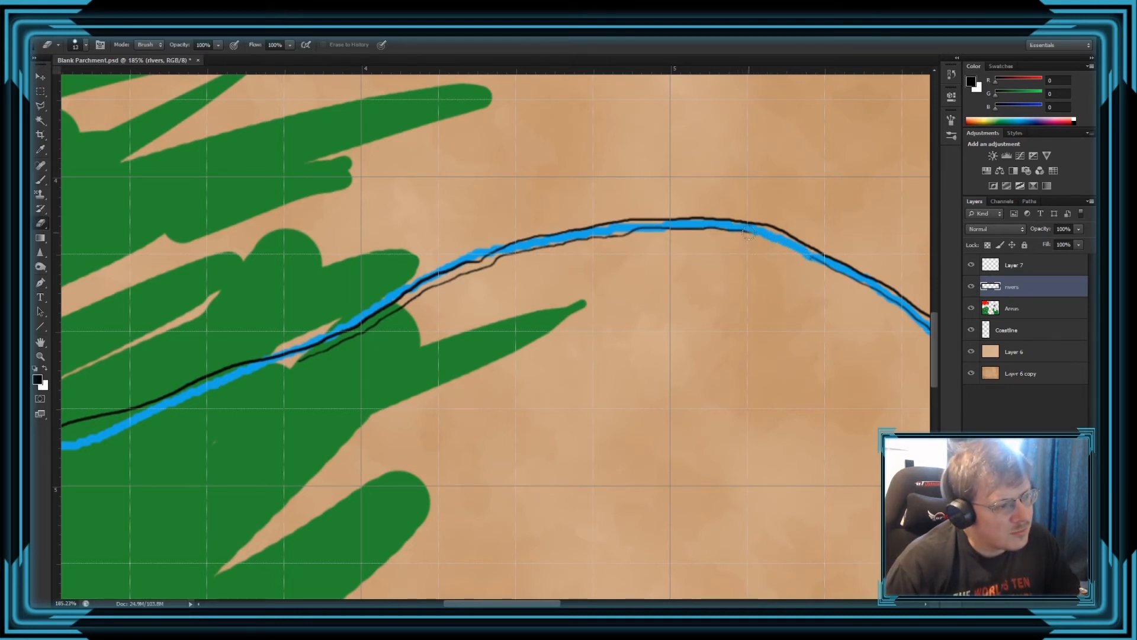
pyautogui.press('b')
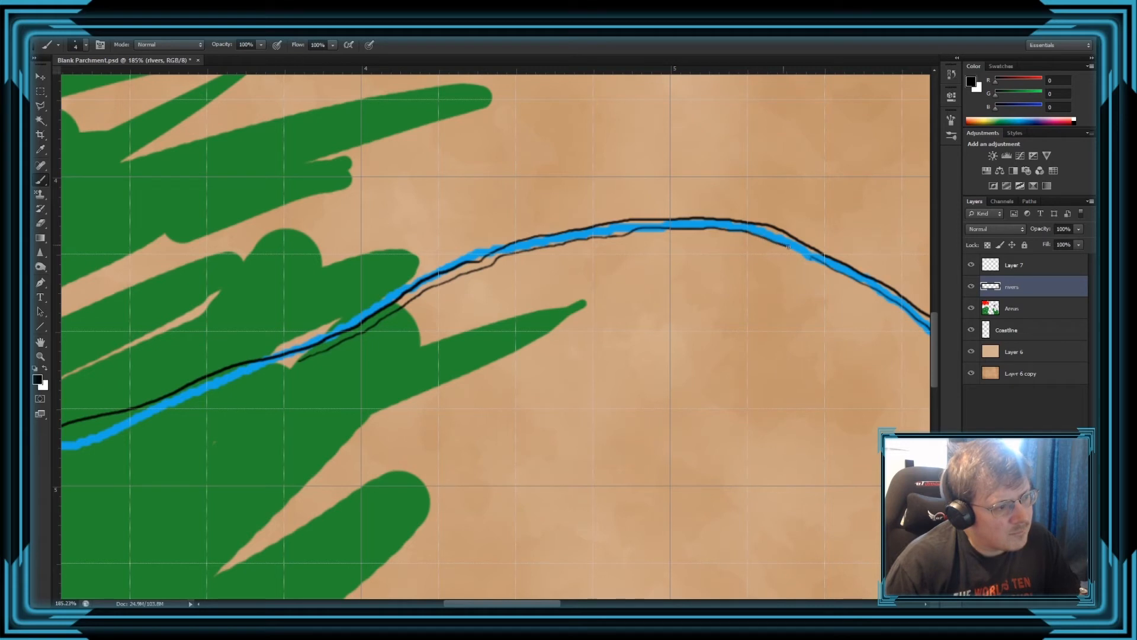
pyautogui.press('e')
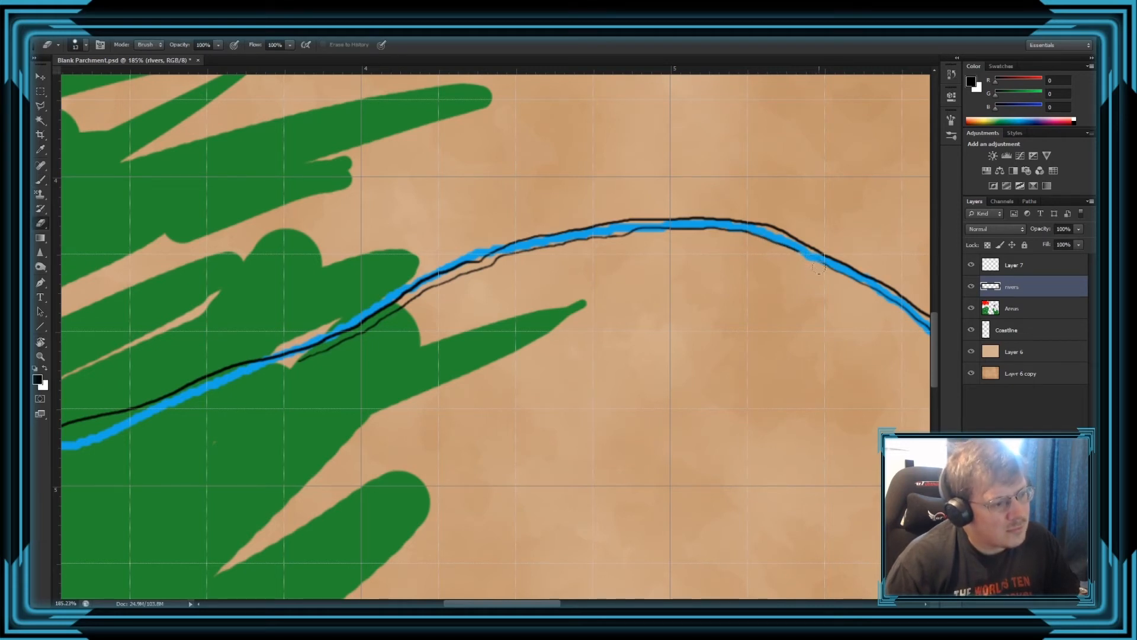
pyautogui.press('b')
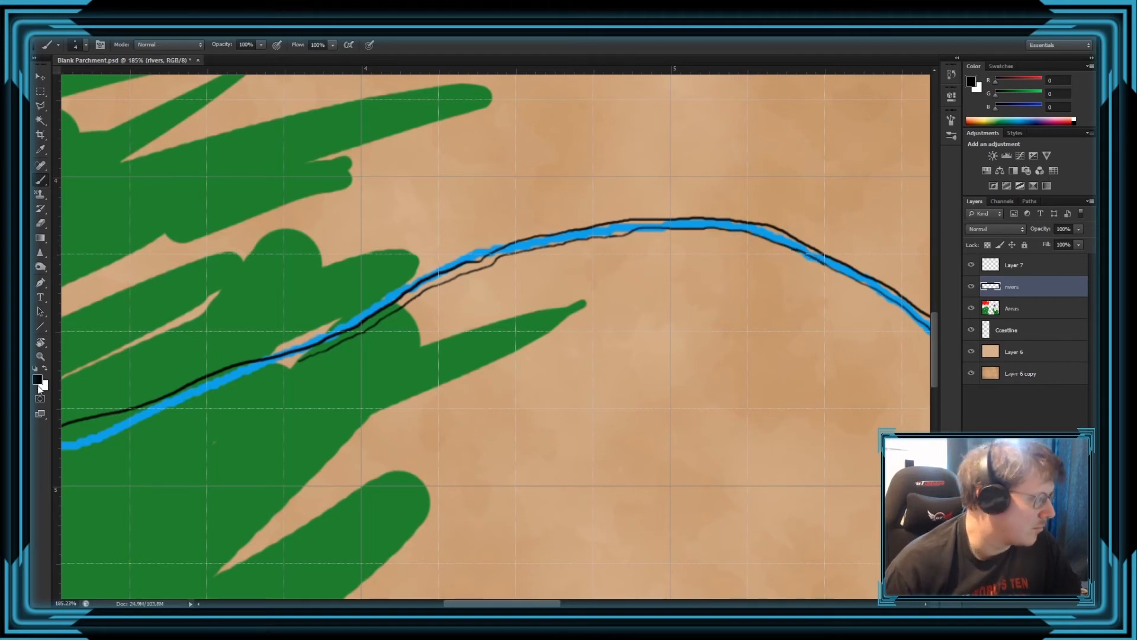
# Extend the second bank line a short way southwest into the forest, undoing the misplaced strokes.
pyautogui.moveTo(191, 393)
pyautogui.mouseDown()
pyautogui.moveTo(300, 358)
pyautogui.moveTo(224, 375)
pyautogui.moveTo(138, 420)
pyautogui.moveTo(196, 387)
pyautogui.moveTo(300, 358)
pyautogui.moveTo(157, 410)
pyautogui.mouseUp()
pyautogui.hotkey('ctrl', 'z')
pyautogui.hotkey('ctrl', 'z')
pyautogui.hotkey('ctrl', 'z')
pyautogui.hotkey('ctrl', 'z')
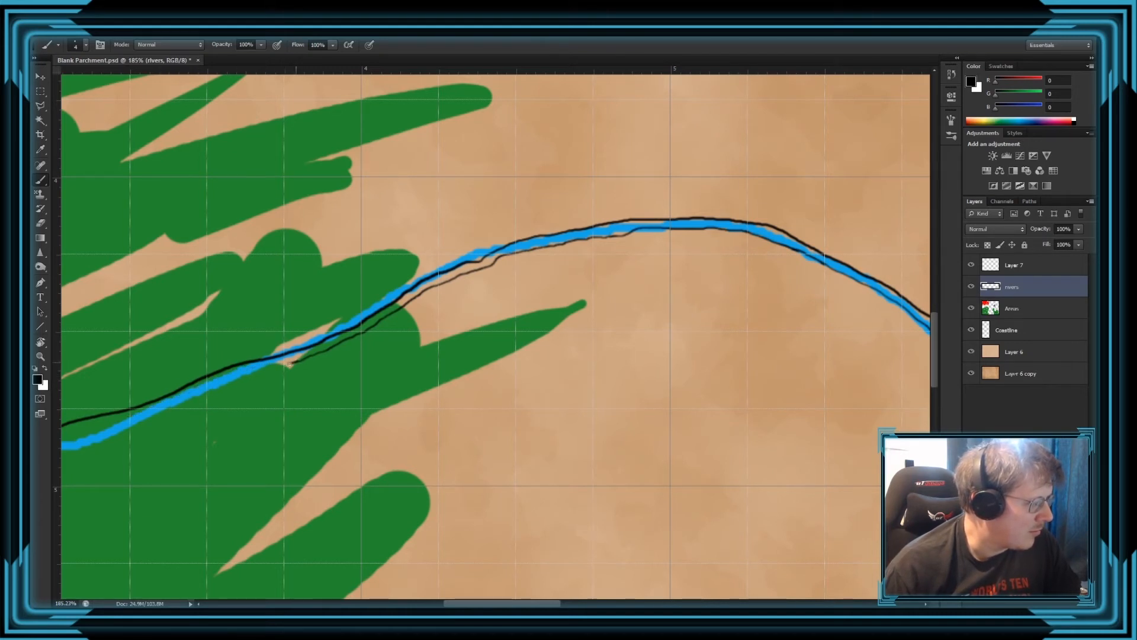
pyautogui.moveTo(258, 366); pyautogui.dragTo(218, 385)
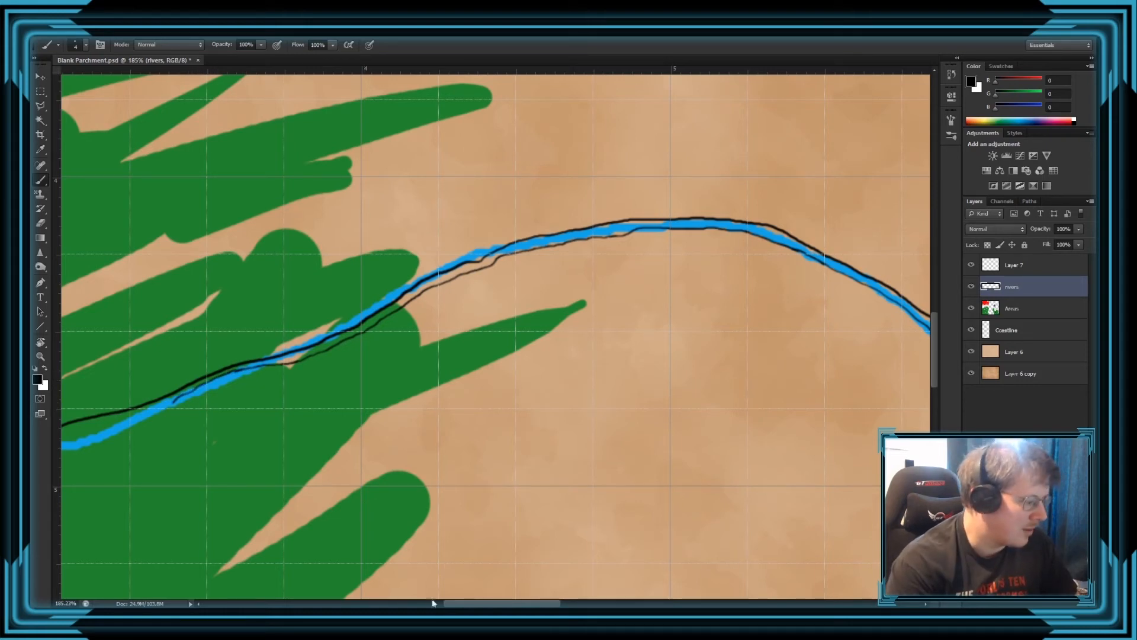
# Try to continue the second bank line deeper into the western forest, undoing the strokes.
pyautogui.moveTo(507, 606); pyautogui.dragTo(406, 563)
pyautogui.scroll(-8, 409, 509)
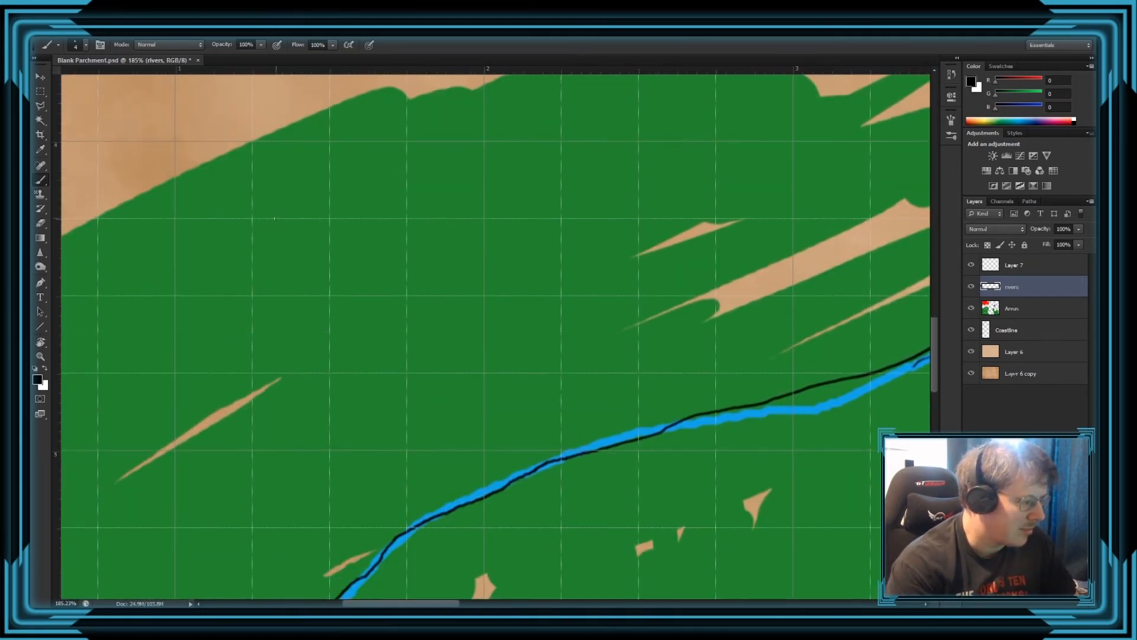
pyautogui.scroll(-1, 673, 241)
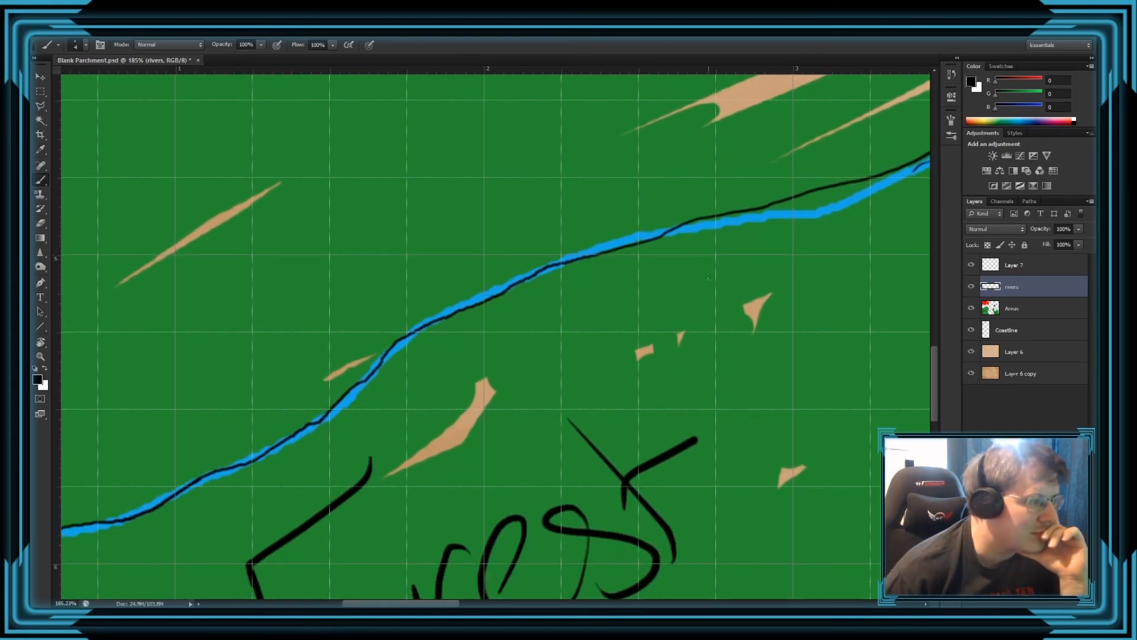
pyautogui.hotkey('ctrl', 'z')
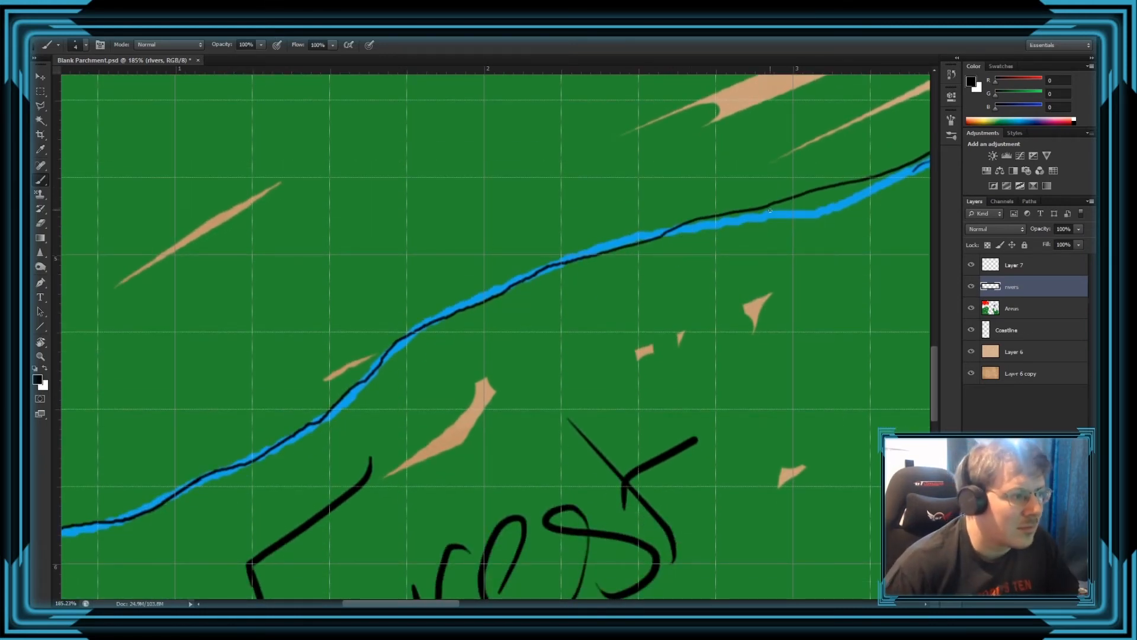
pyautogui.hotkey('ctrl', 'z')
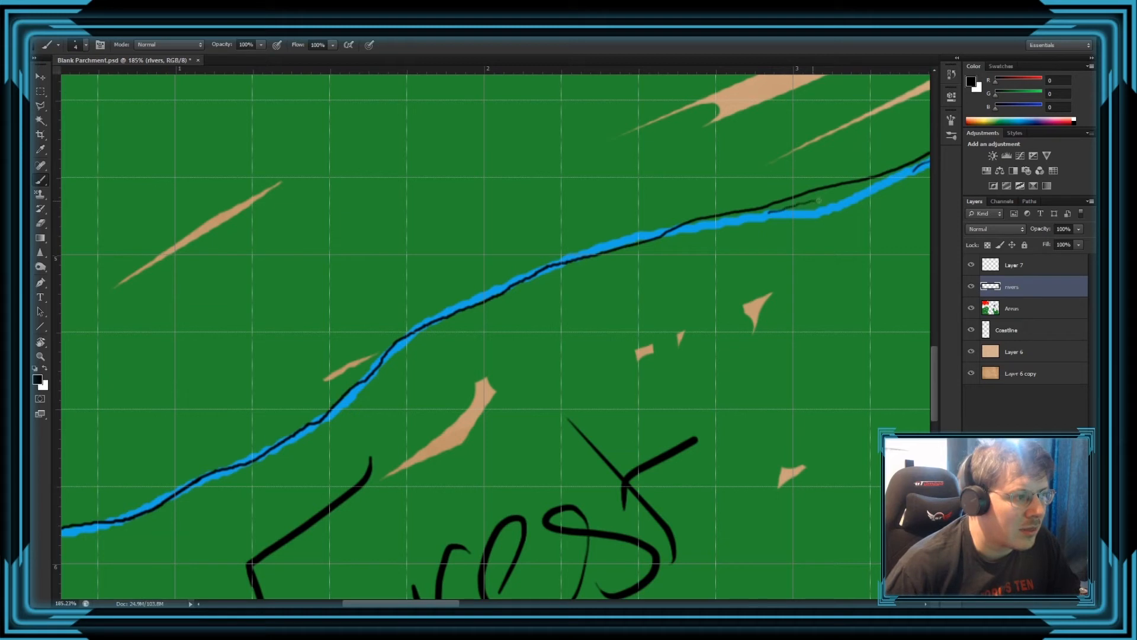
pyautogui.hotkey('ctrl', 'z')
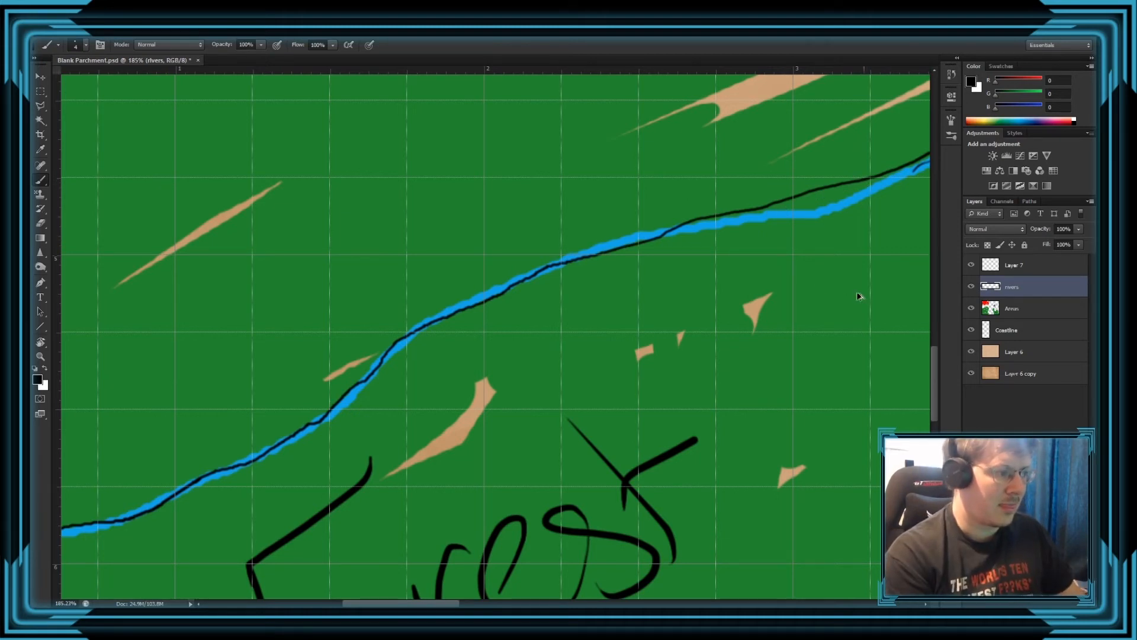
# Dismiss the brush picker and erase the stray black dot north of the river in the forest.
pyautogui.scroll(-1, 557, 362)
pyautogui.scroll(2, 557, 363)
pyautogui.rightClick(556, 364)
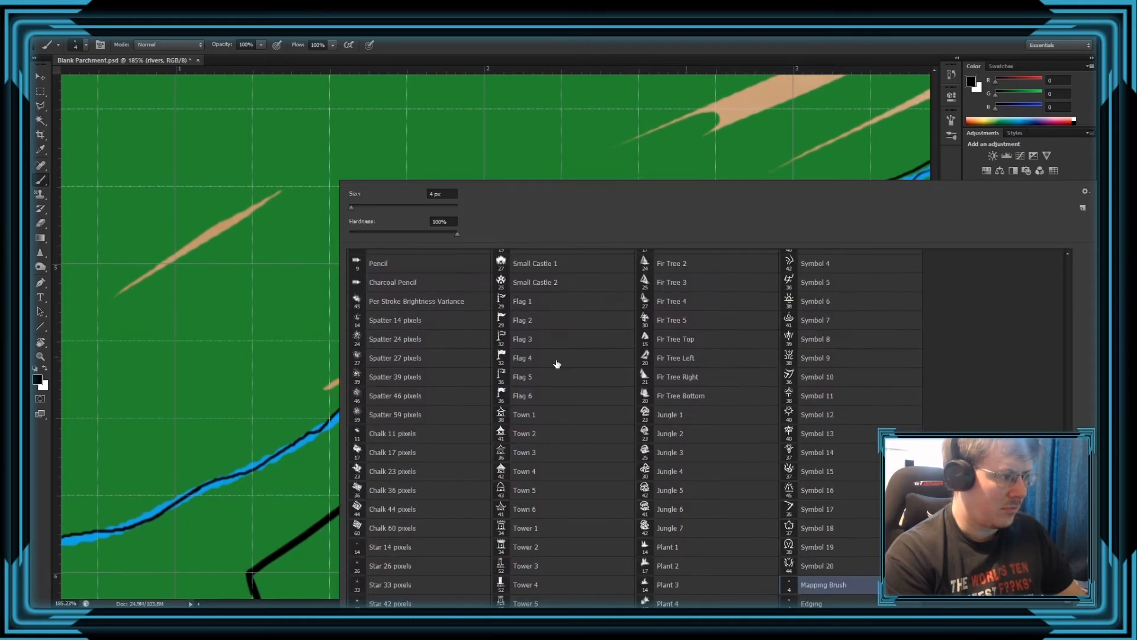
pyautogui.click(661, 87)
pyautogui.moveTo(397, 604); pyautogui.dragTo(416, 596)
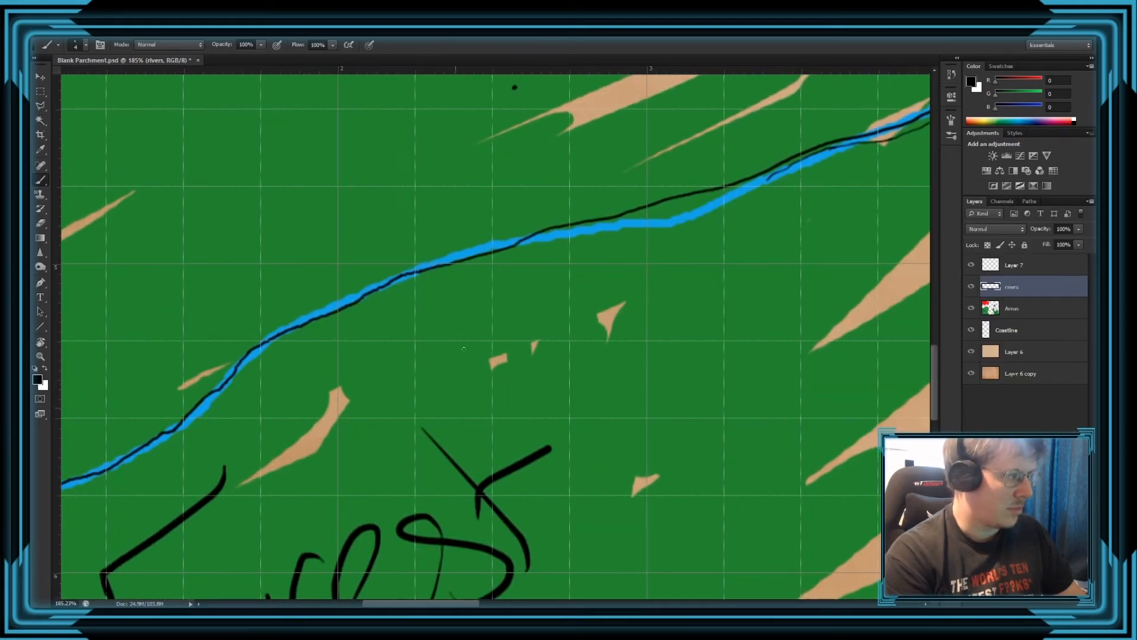
pyautogui.press('e')
pyautogui.scroll(1, 456, 260)
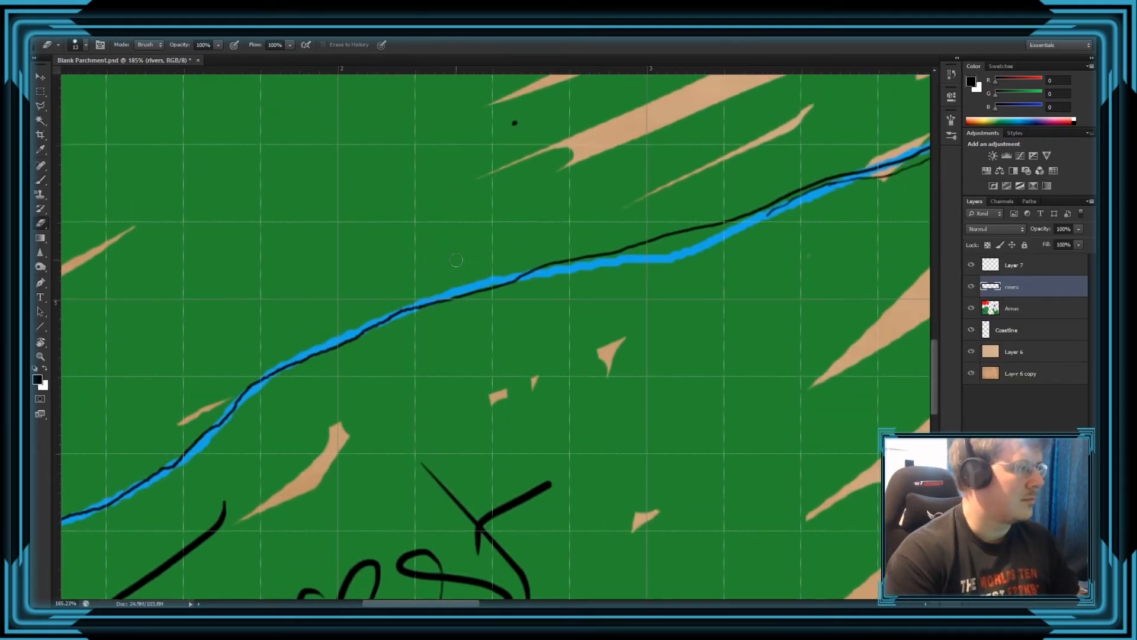
pyautogui.press('b')
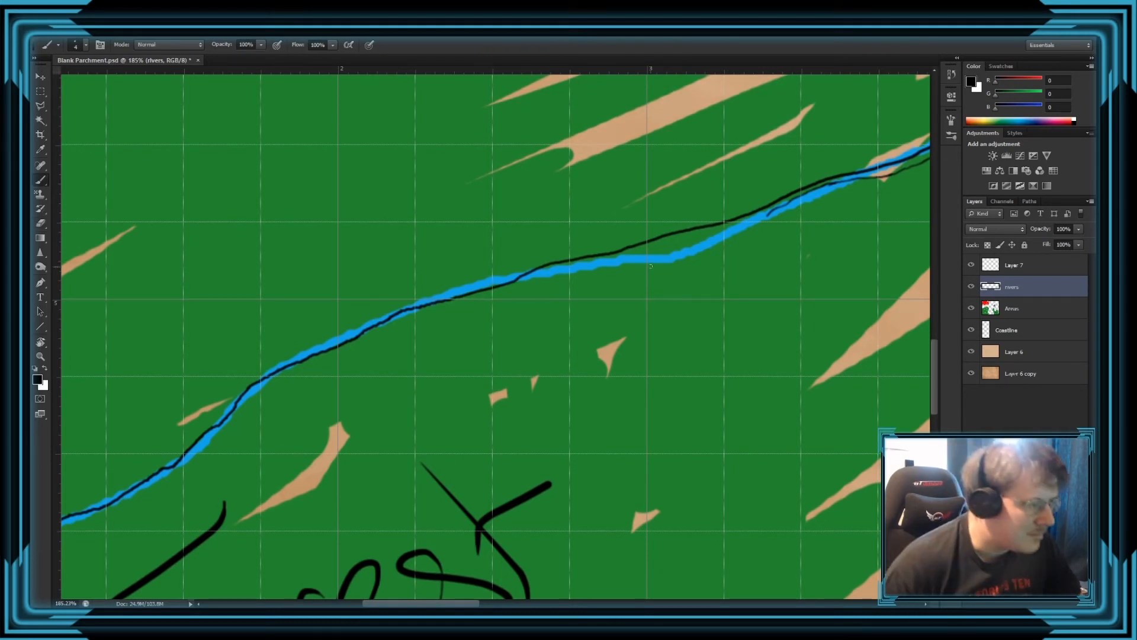
# Draw the second bank line below the first through the middle of the western forest, down to the steep bend above the Forest label.
pyautogui.moveTo(628, 260); pyautogui.dragTo(770, 214)
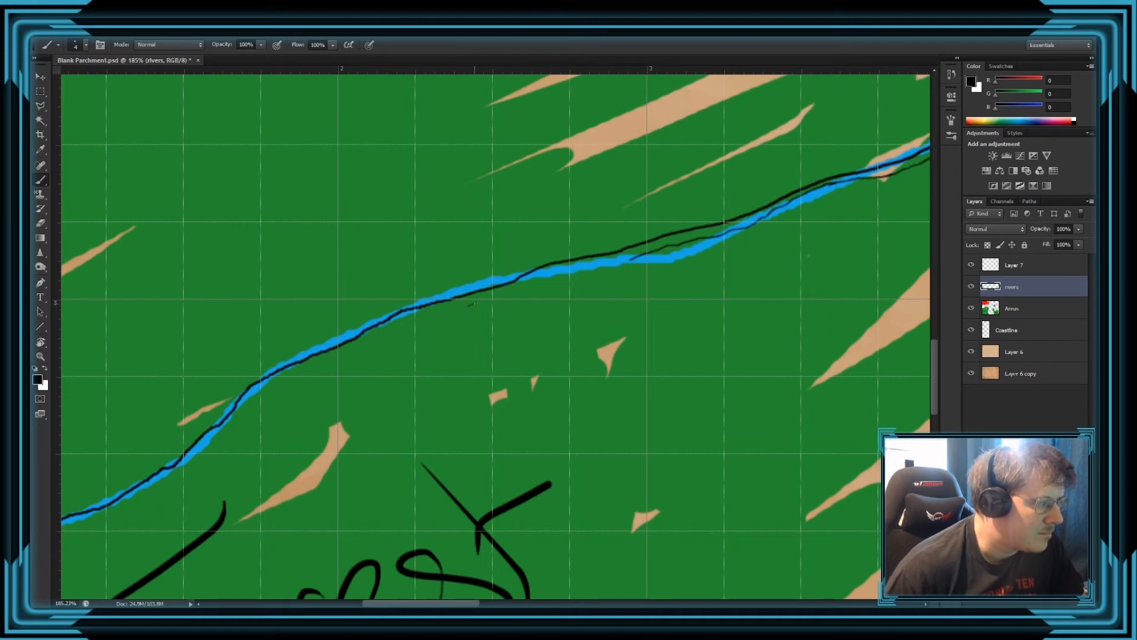
pyautogui.moveTo(588, 268); pyautogui.dragTo(633, 259)
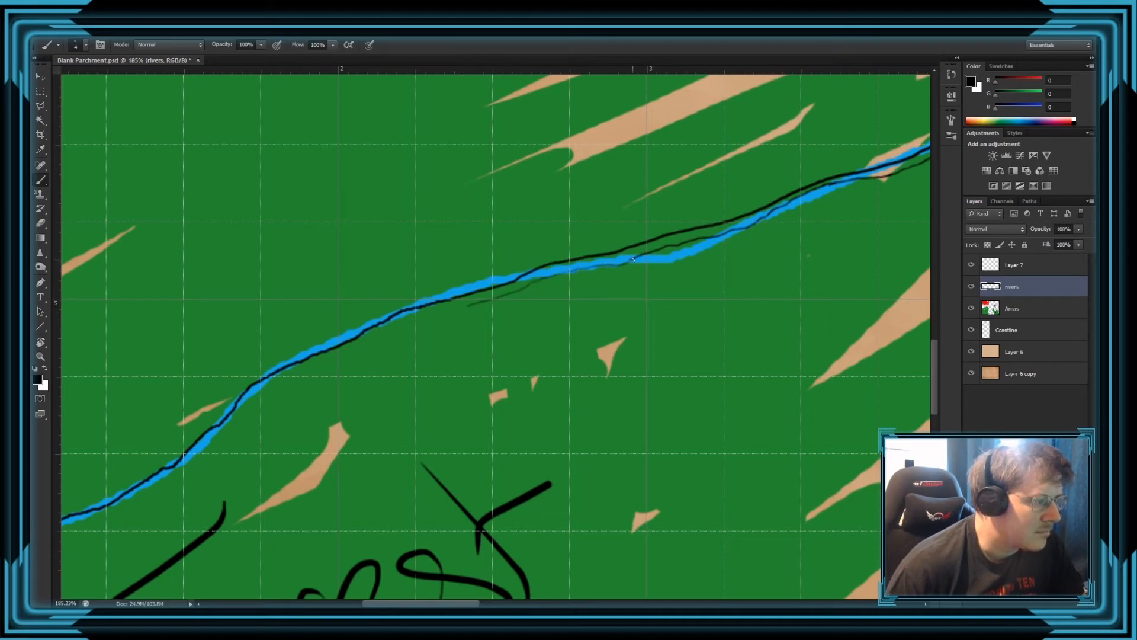
pyautogui.moveTo(266, 388)
pyautogui.mouseDown()
pyautogui.moveTo(428, 314)
pyautogui.moveTo(532, 299)
pyautogui.mouseUp()
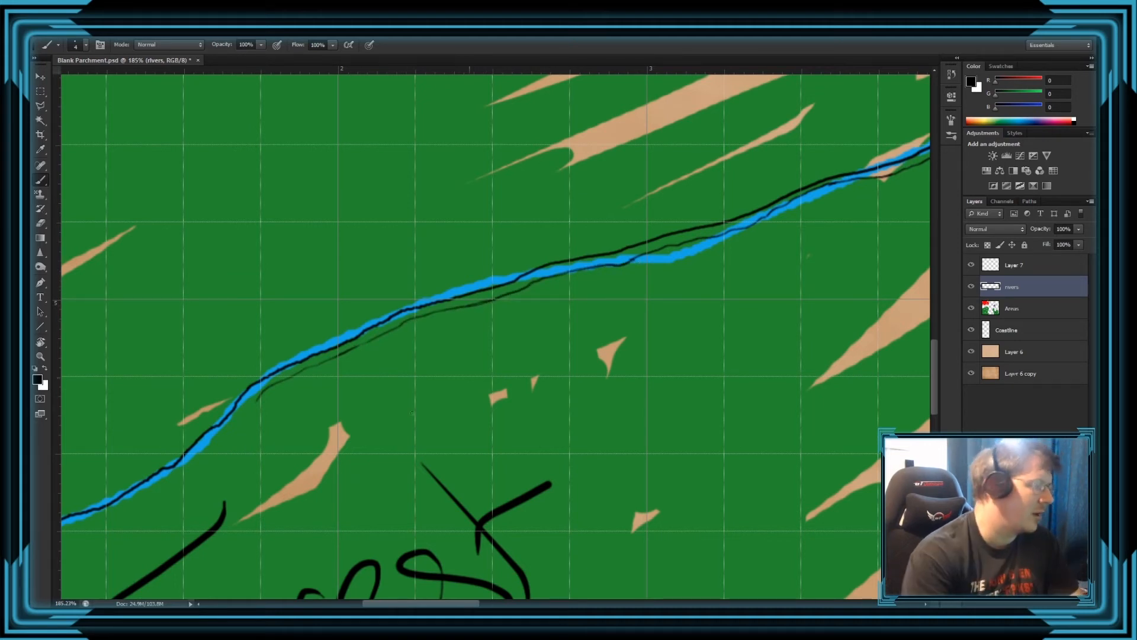
# Draw the remaining second bank line from the map's western edge up to the steep bend above the Forest label.
pyautogui.scroll(-10, 318, 394)
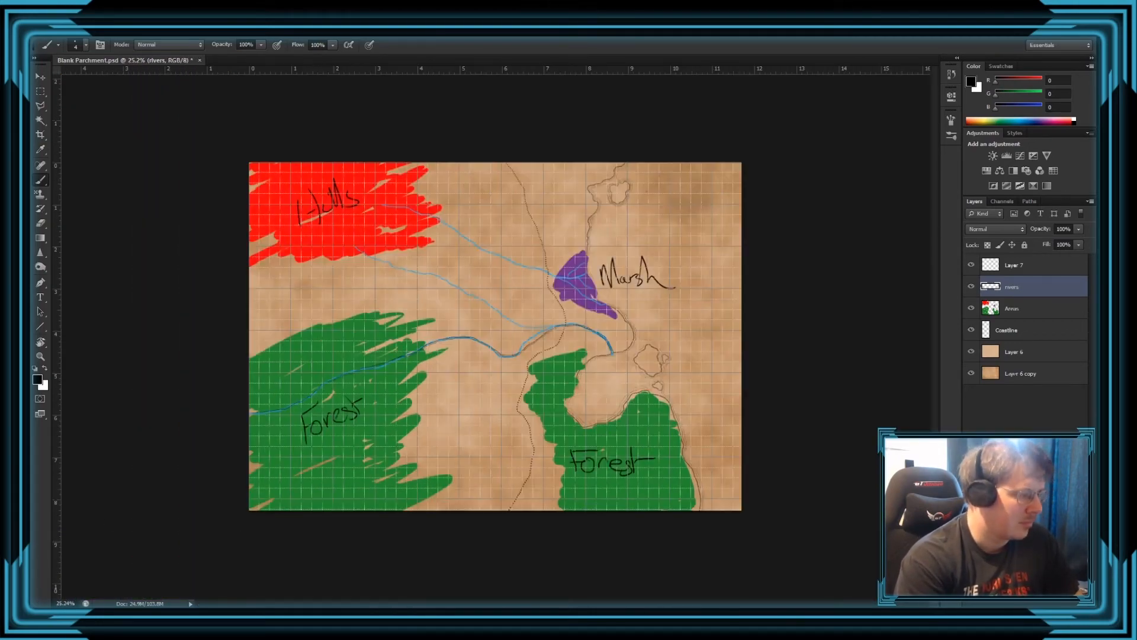
pyautogui.scroll(10, 260, 415)
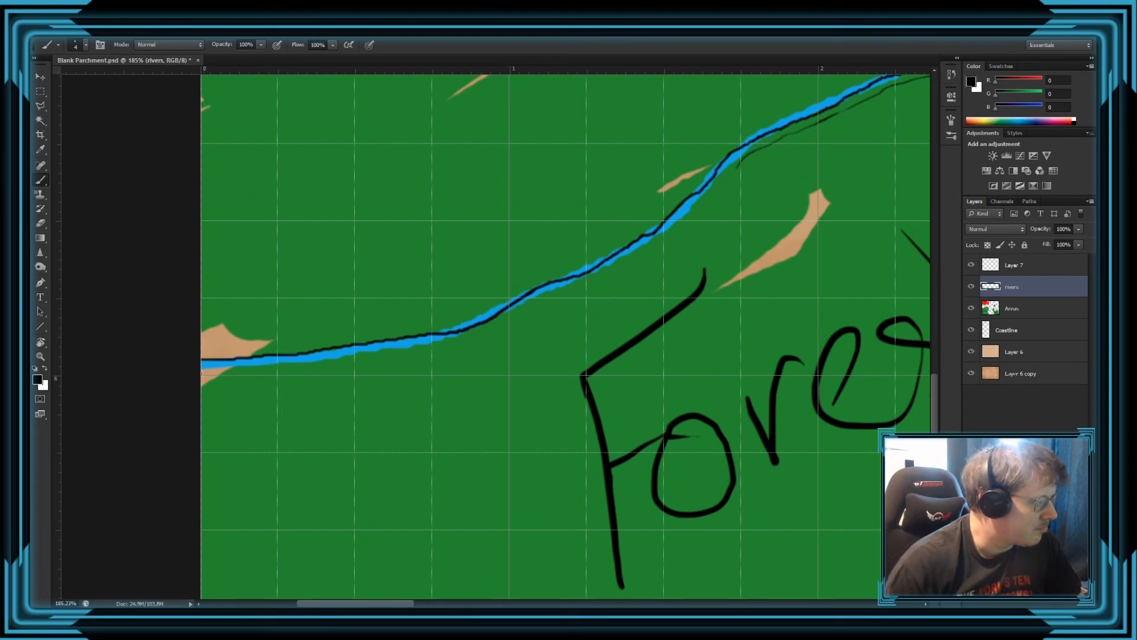
pyautogui.moveTo(195, 371)
pyautogui.mouseDown()
pyautogui.moveTo(474, 338)
pyautogui.moveTo(558, 294)
pyautogui.mouseUp()
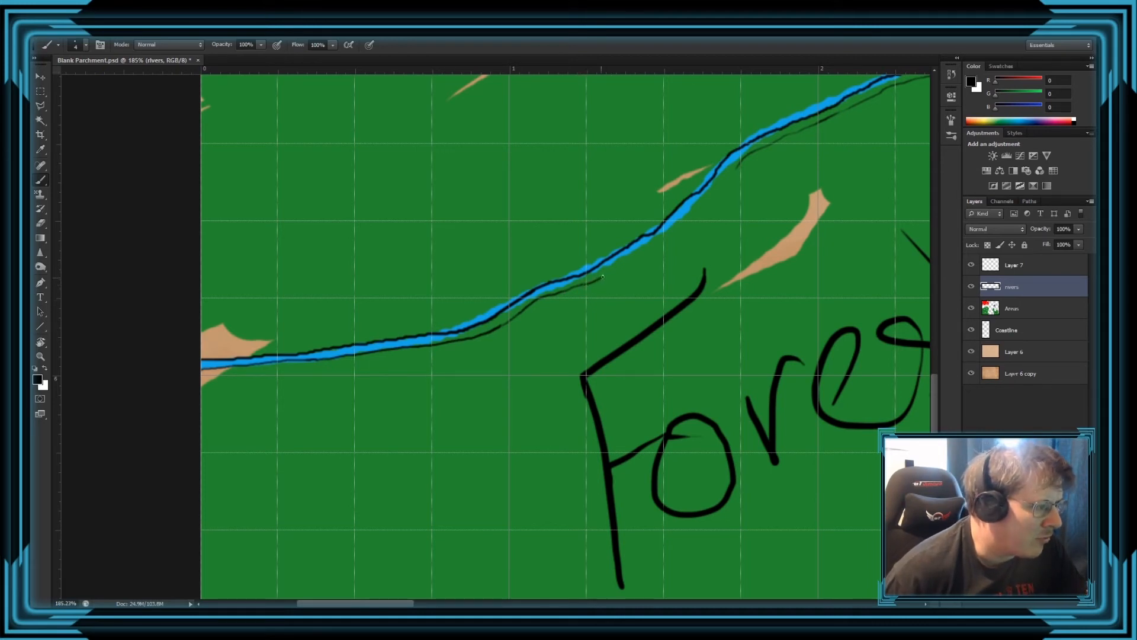
pyautogui.moveTo(602, 277); pyautogui.dragTo(688, 214)
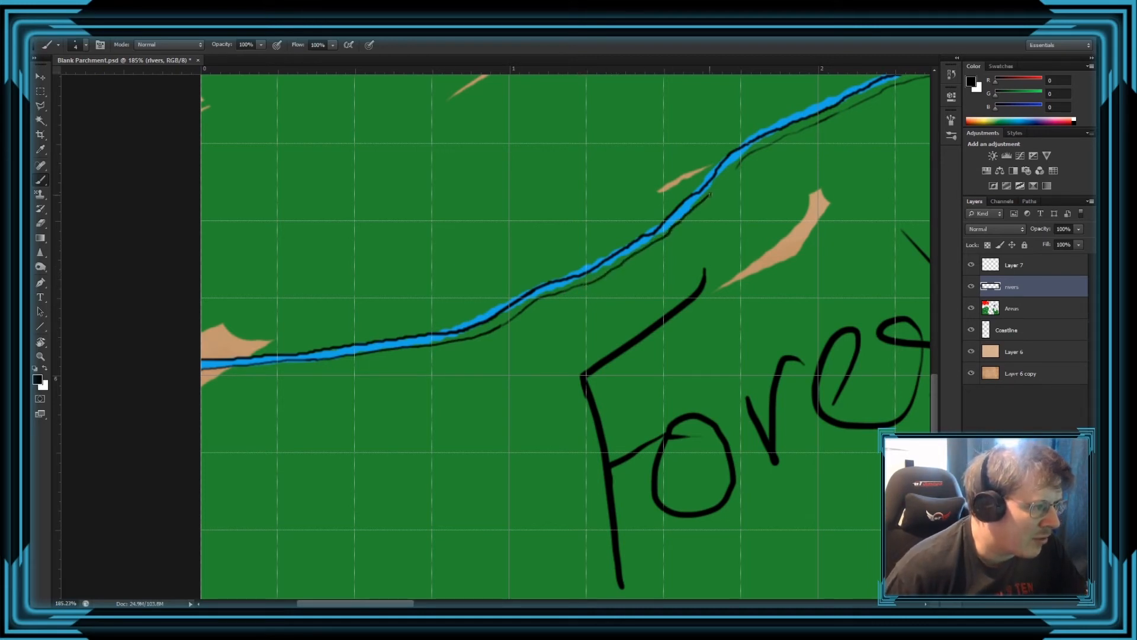
# Start the tributary's upper bank at its junction just west of the dotted line, and erase the main river's bank across the tributary's mouth.
pyautogui.scroll(-12, 677, 359)
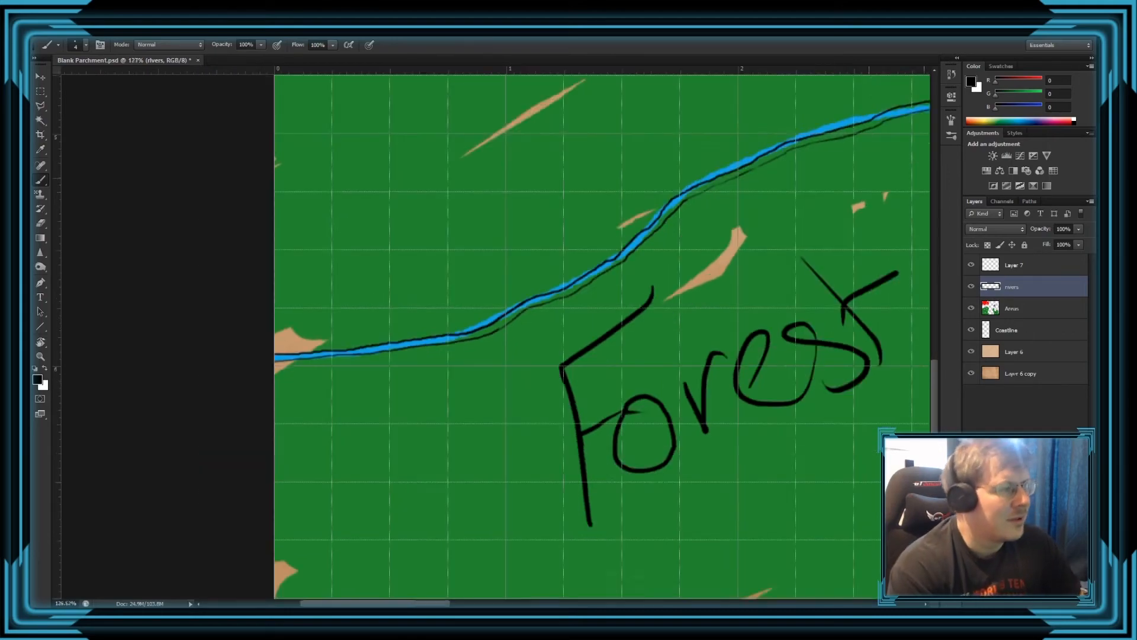
pyautogui.scroll(8, 385, 263)
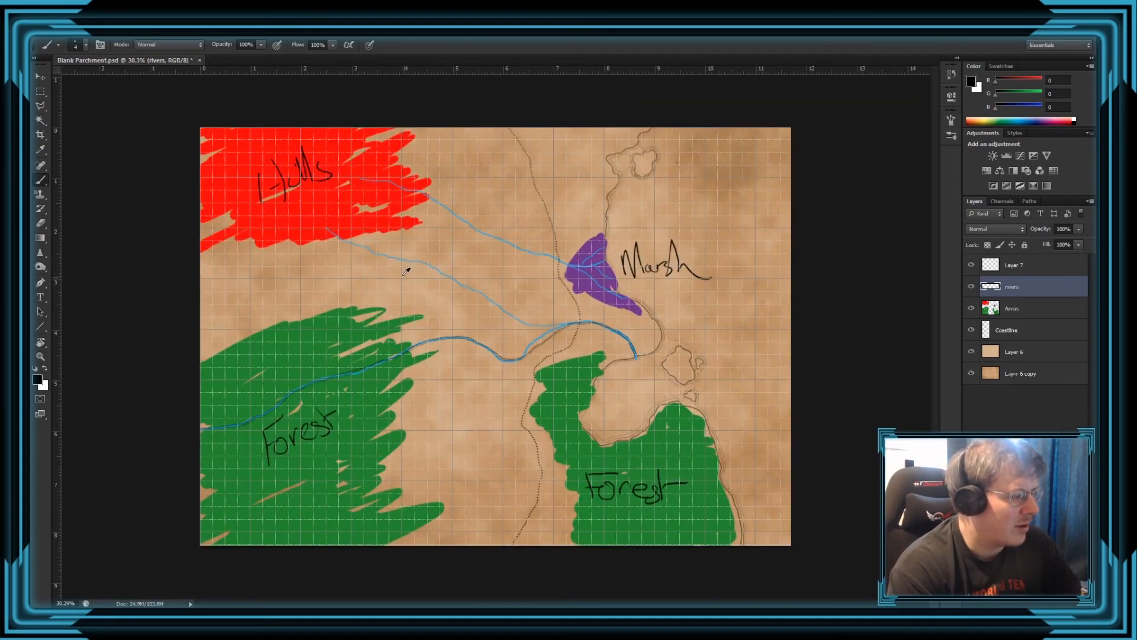
pyautogui.scroll(-9, 358, 212)
pyautogui.scroll(18, 587, 291)
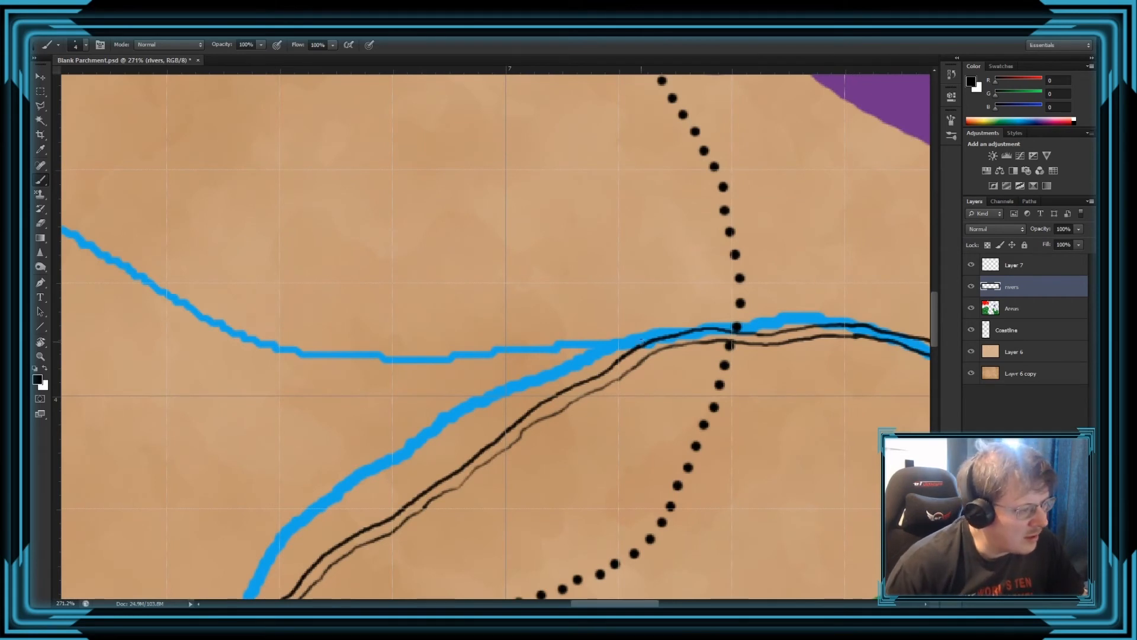
pyautogui.moveTo(648, 341); pyautogui.dragTo(542, 340)
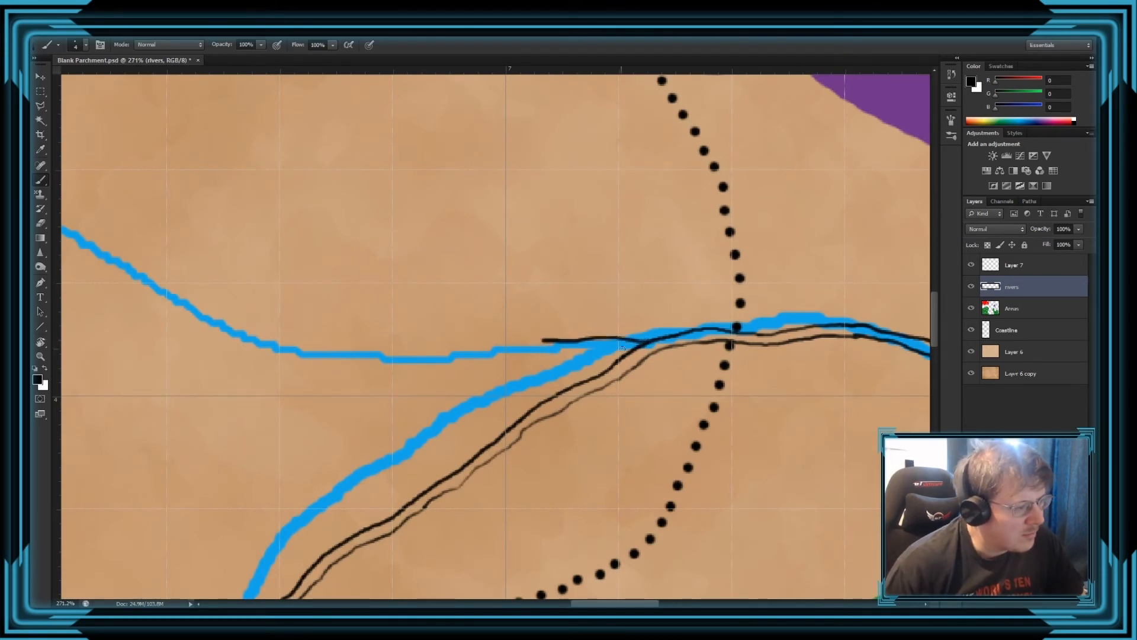
pyautogui.press('e')
pyautogui.moveTo(637, 345); pyautogui.dragTo(627, 355)
pyautogui.press('b')
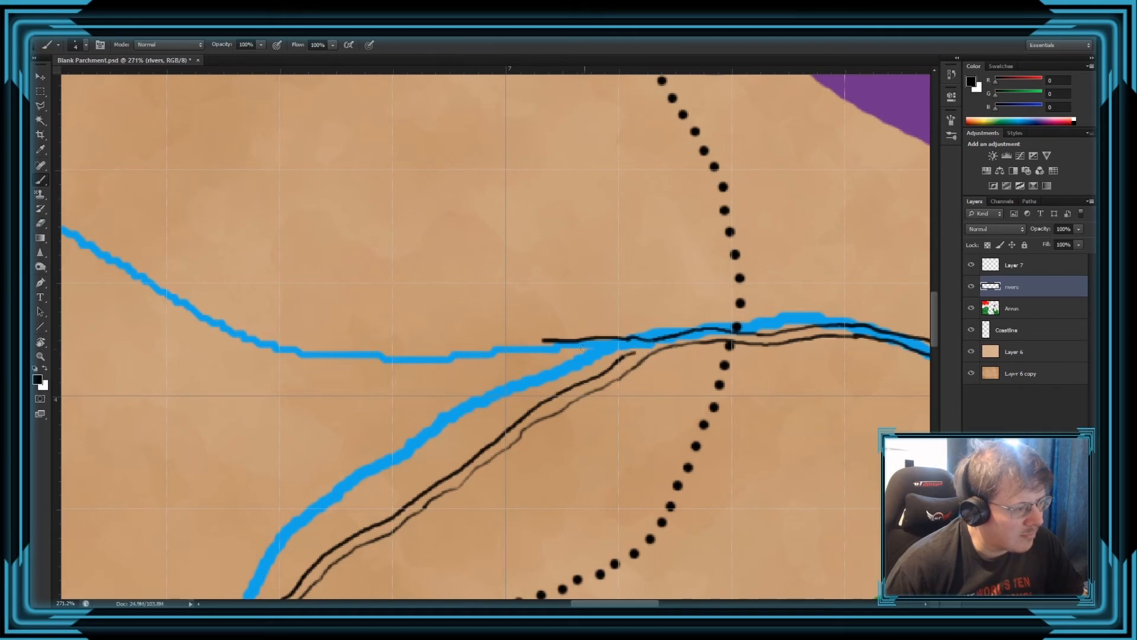
# Draw the tributary's lower bank at its junction west of the dotted line, and its upper bank from the red area partway southeast.
pyautogui.moveTo(551, 353); pyautogui.dragTo(629, 352)
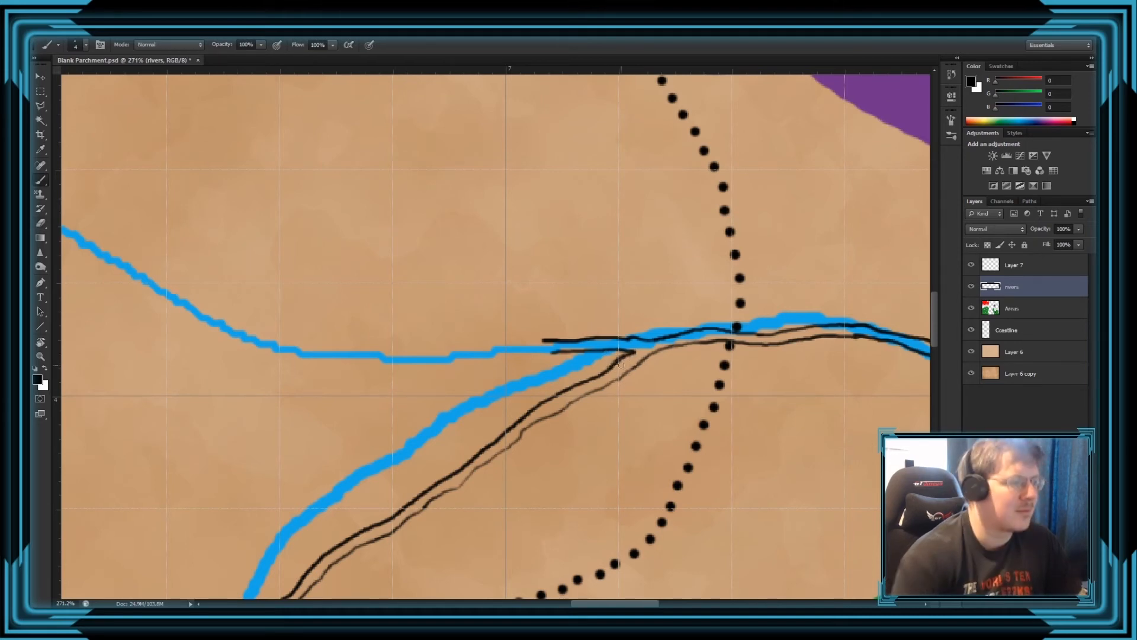
pyautogui.scroll(-10, 406, 224)
pyautogui.scroll(-3, 105, 188)
pyautogui.scroll(7, 311, 300)
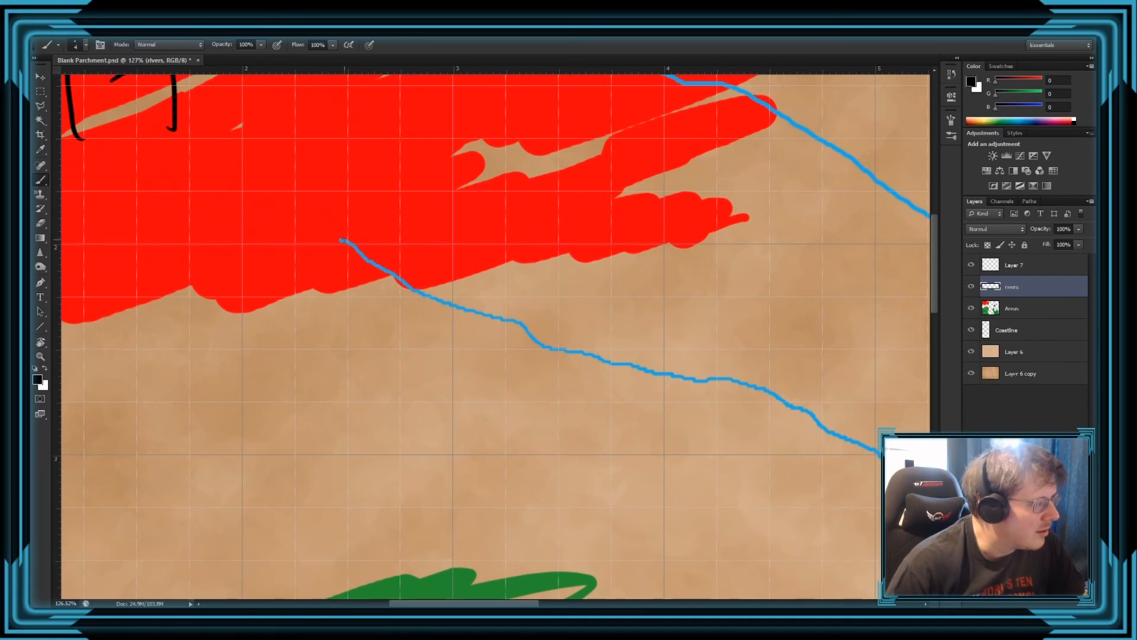
pyautogui.moveTo(380, 267)
pyautogui.mouseDown()
pyautogui.moveTo(557, 349)
pyautogui.moveTo(768, 388)
pyautogui.moveTo(880, 453)
pyautogui.mouseUp()
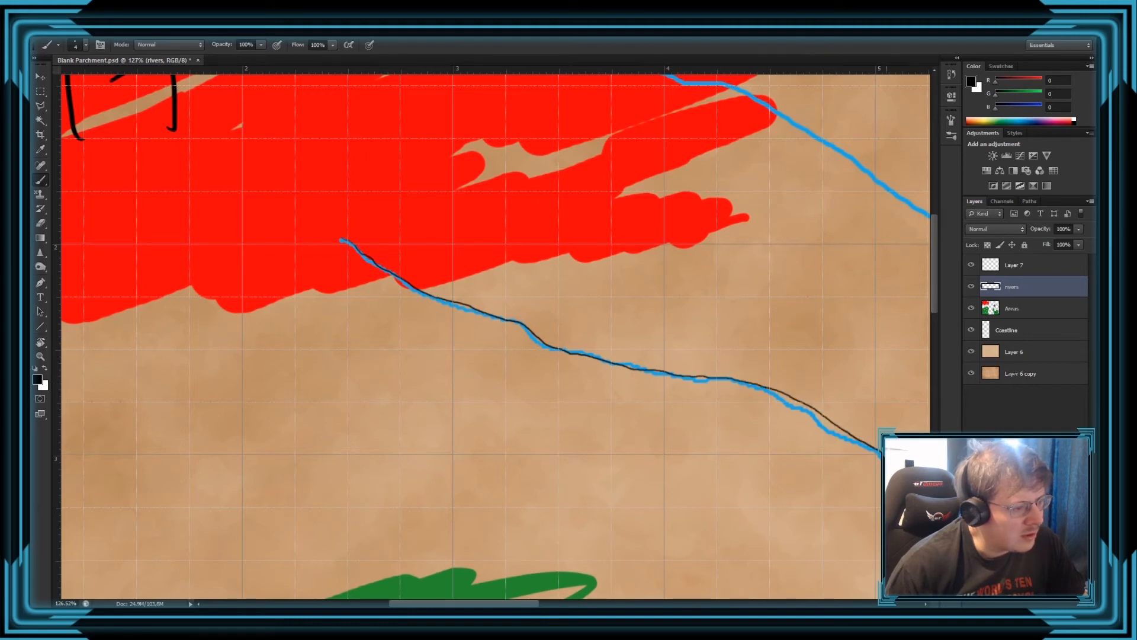
# Continue the tributary's upper bank southeast along the blue guide until it joins the main river's bank west of the dotted line.
pyautogui.scroll(-8, 876, 450)
pyautogui.scroll(8, 450, 215)
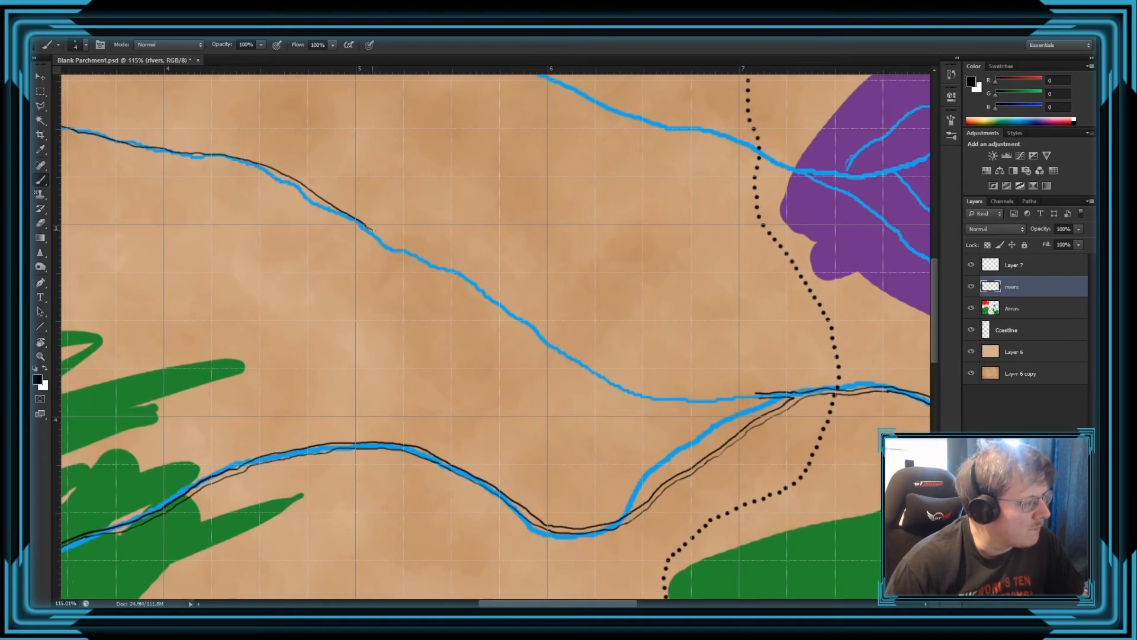
pyautogui.moveTo(441, 256)
pyautogui.mouseDown()
pyautogui.moveTo(589, 359)
pyautogui.moveTo(653, 392)
pyautogui.moveTo(705, 397)
pyautogui.mouseUp()
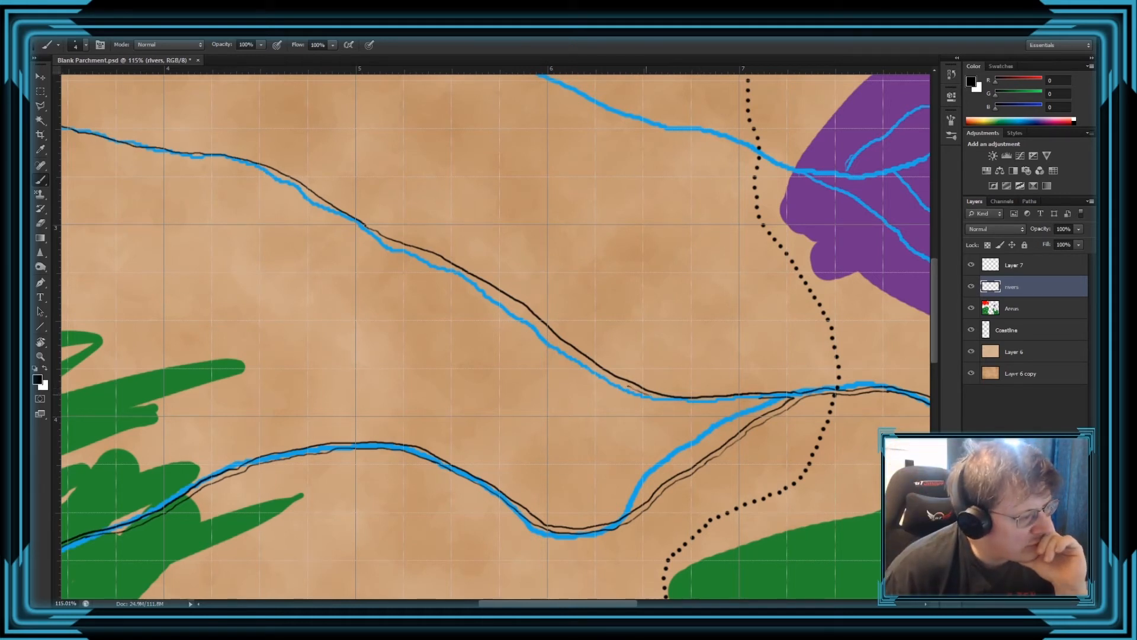
# Draw the tributary's second bank below the first, working in short strokes from the junction back up across the open plain.
pyautogui.moveTo(656, 400); pyautogui.dragTo(748, 400)
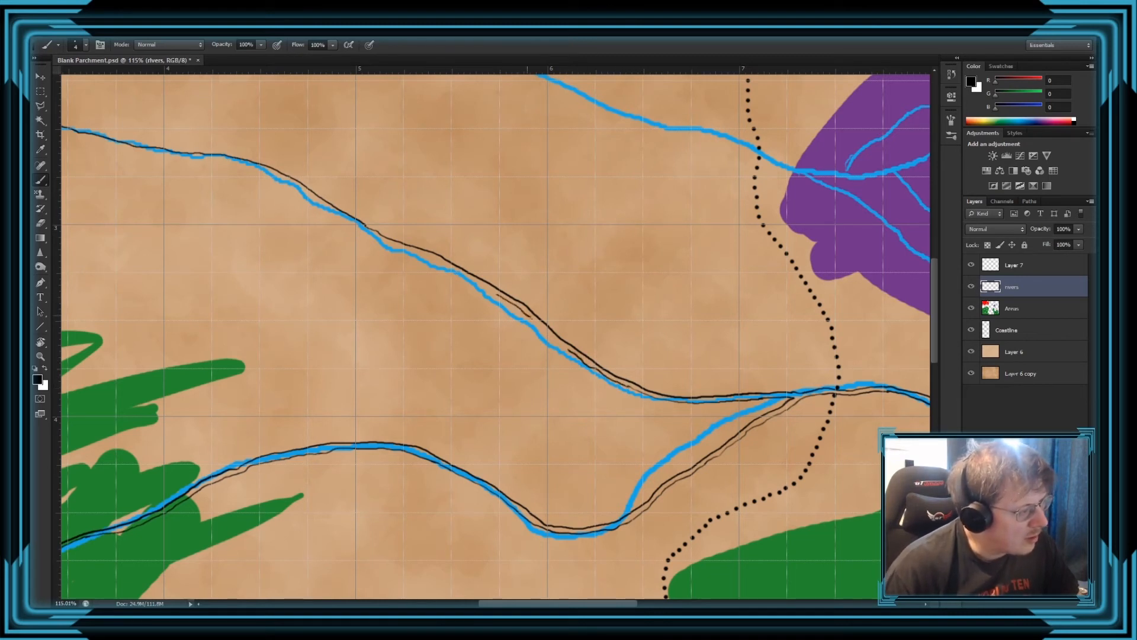
pyautogui.moveTo(542, 329); pyautogui.dragTo(563, 344)
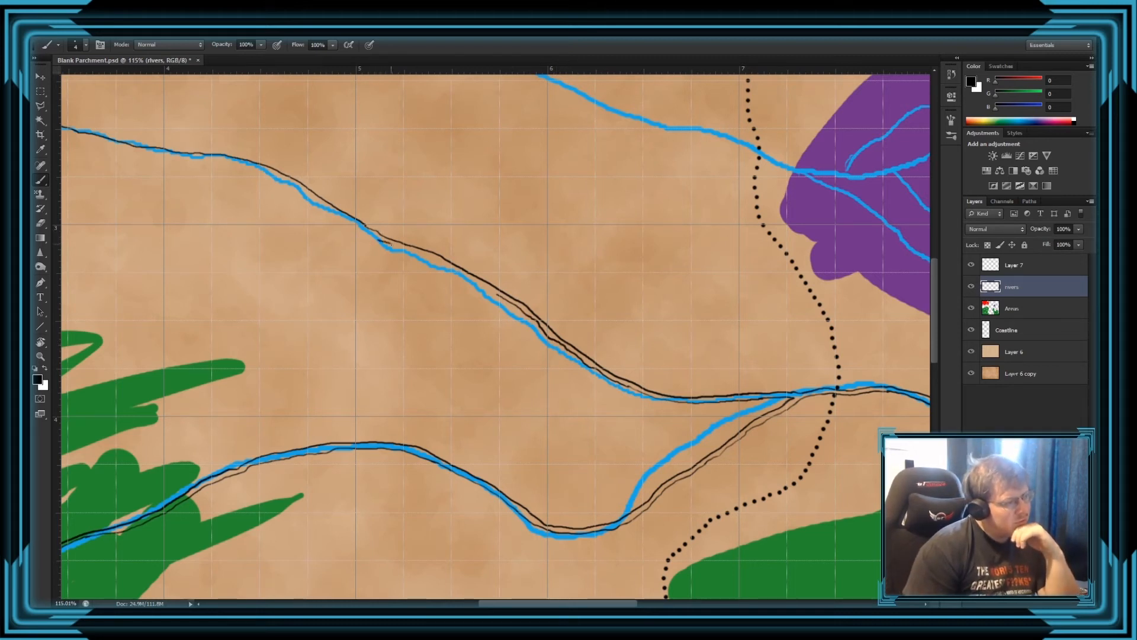
pyautogui.moveTo(389, 244); pyautogui.dragTo(417, 253)
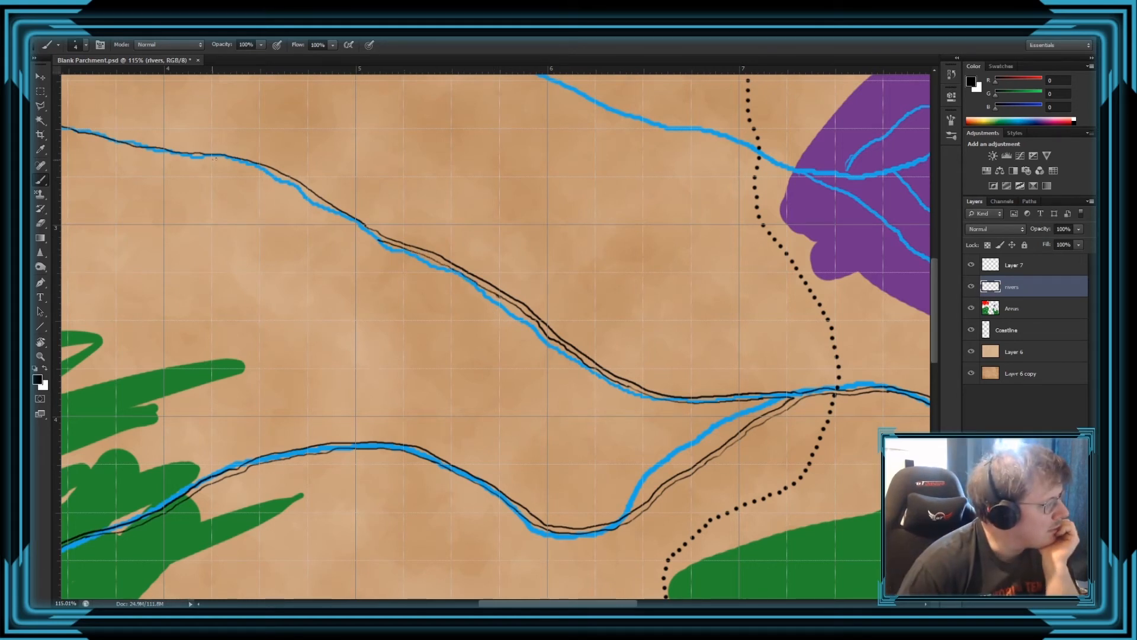
pyautogui.hotkey('ctrl', 'z')
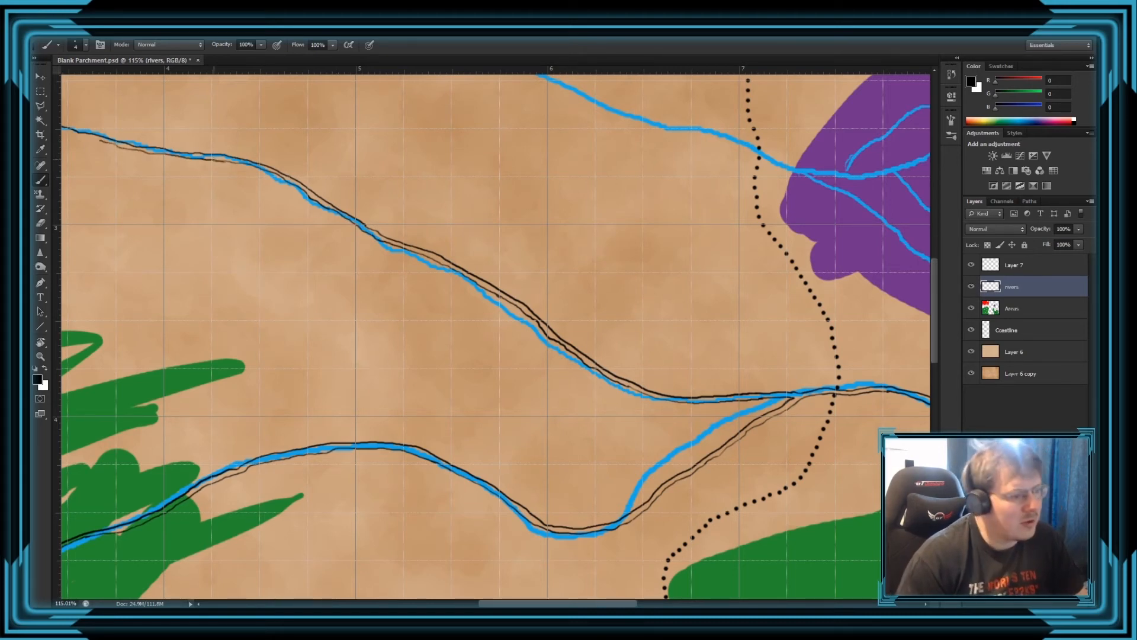
# Draw the tributary's remaining second bank below the first, between its source in the red area and the stretch across the plain.
pyautogui.scroll(-5, 538, 314)
pyautogui.scroll(3, 502, 304)
pyautogui.scroll(1, 503, 304)
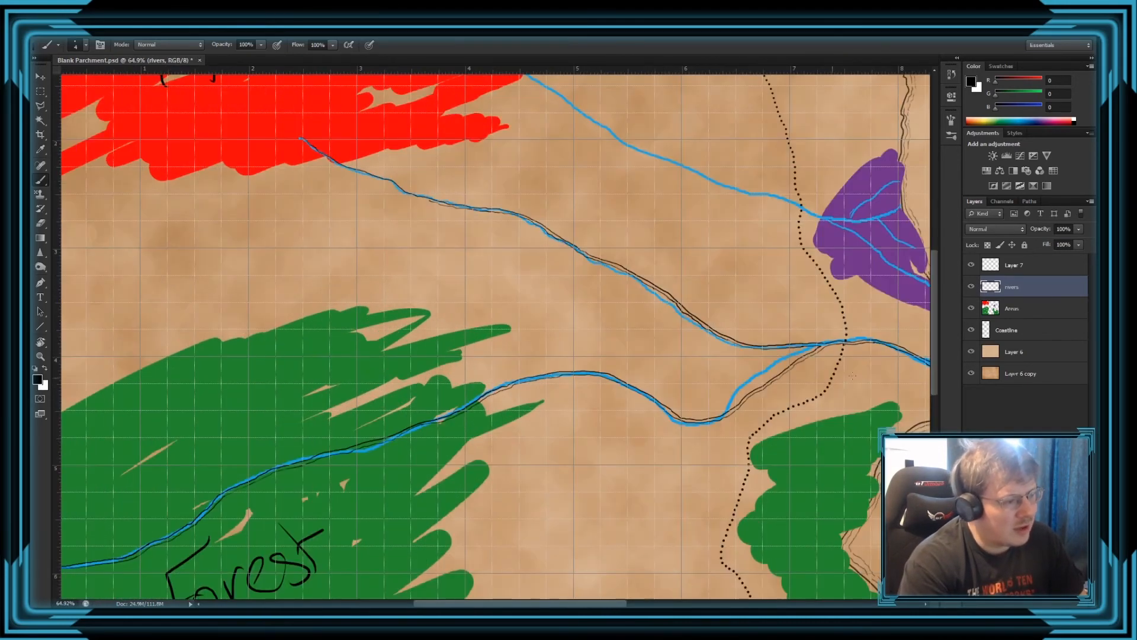
pyautogui.scroll(3, 254, 123)
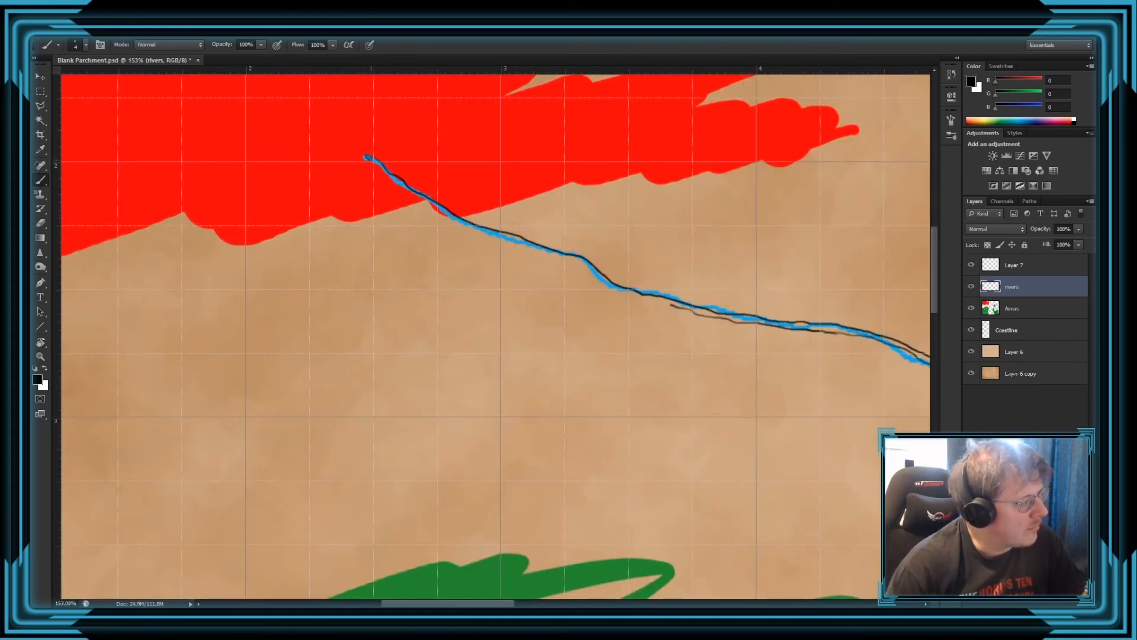
pyautogui.moveTo(390, 178); pyautogui.dragTo(449, 217)
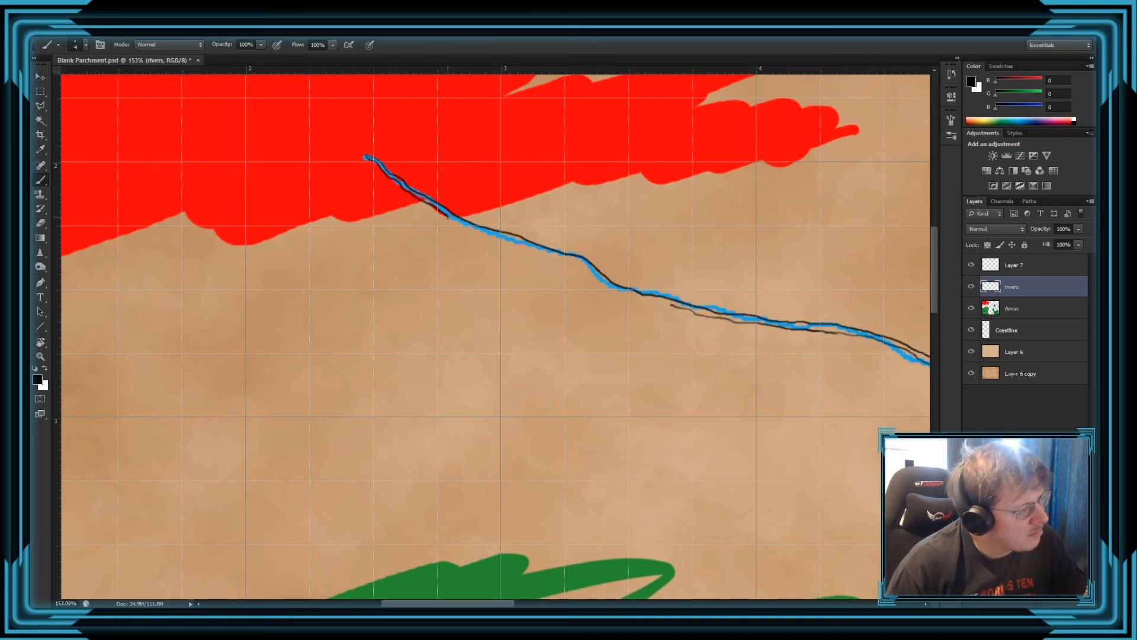
pyautogui.moveTo(519, 244); pyautogui.dragTo(558, 257)
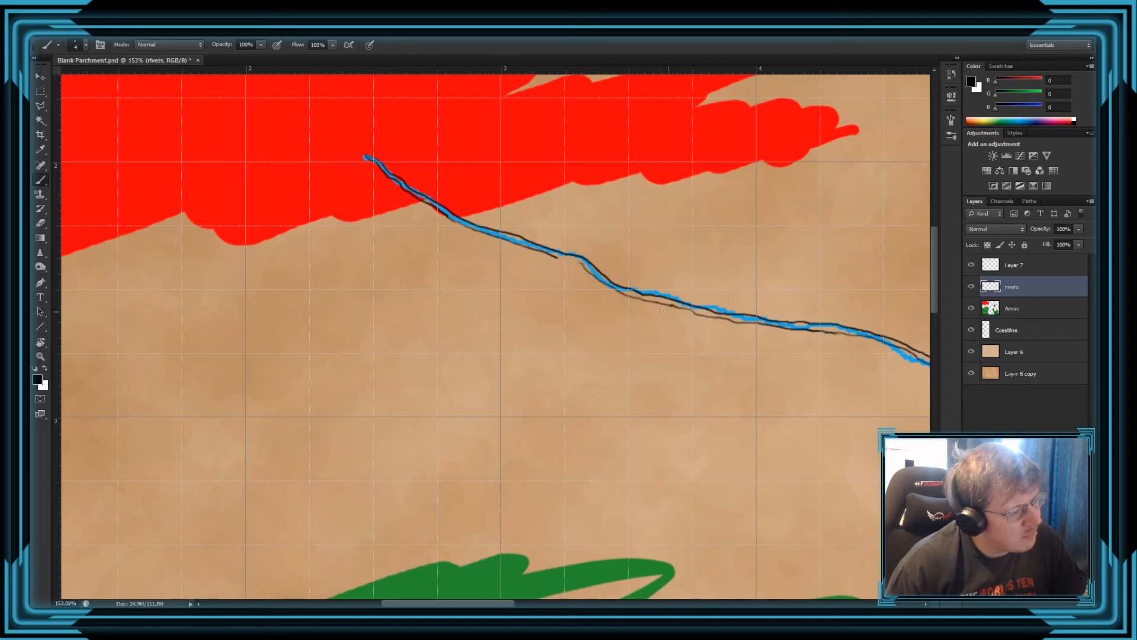
pyautogui.moveTo(559, 257); pyautogui.dragTo(583, 262)
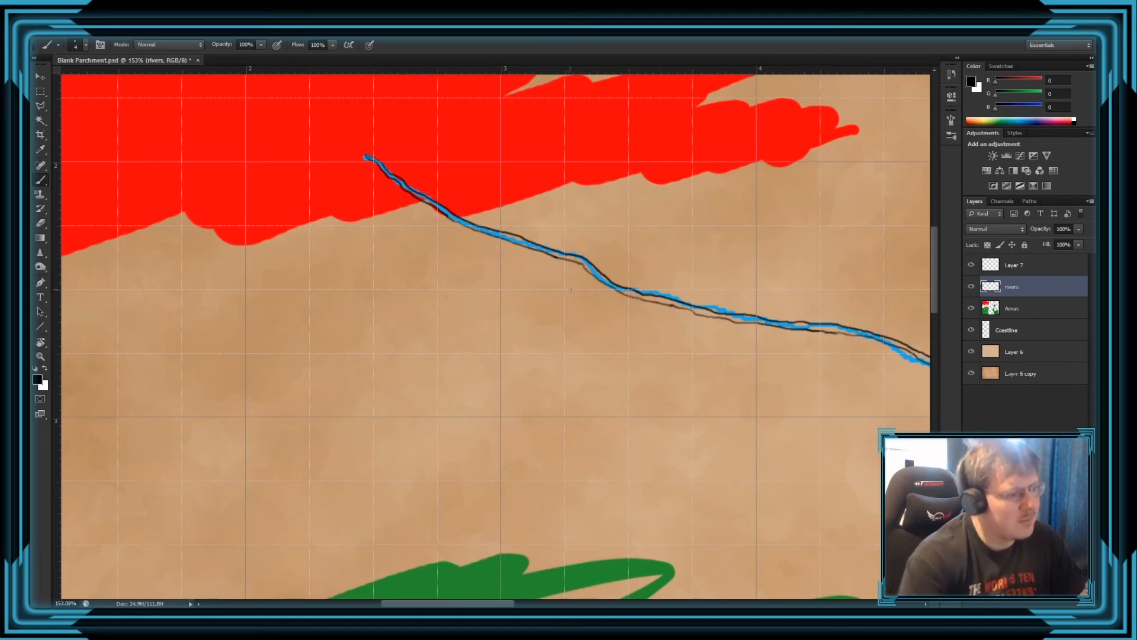
# Erase the tributary's second bank along the bend southeast of the red area and redraw that stretch.
pyautogui.scroll(4, 770, 340)
pyautogui.press('e')
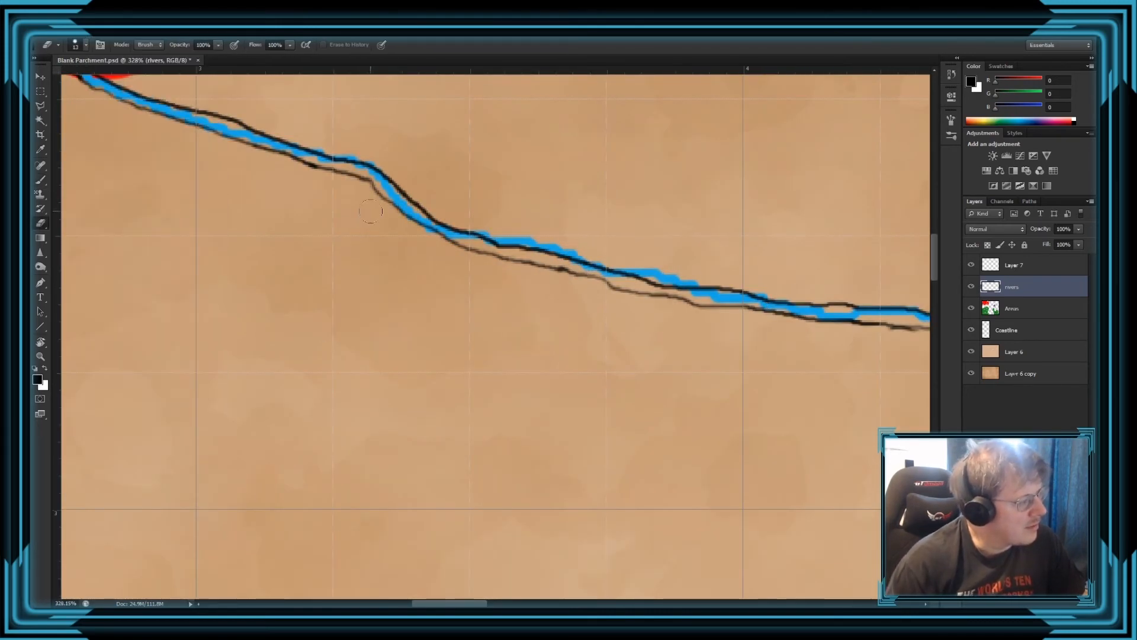
pyautogui.moveTo(329, 176)
pyautogui.mouseDown()
pyautogui.moveTo(363, 186)
pyautogui.moveTo(462, 252)
pyautogui.moveTo(643, 295)
pyautogui.mouseUp()
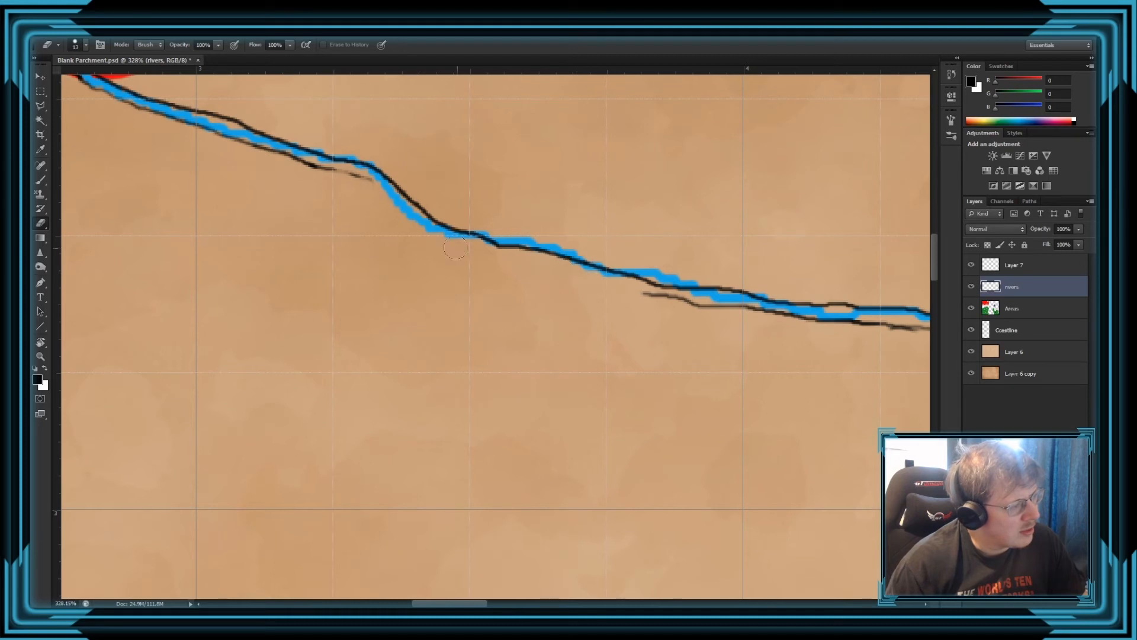
pyautogui.press('b')
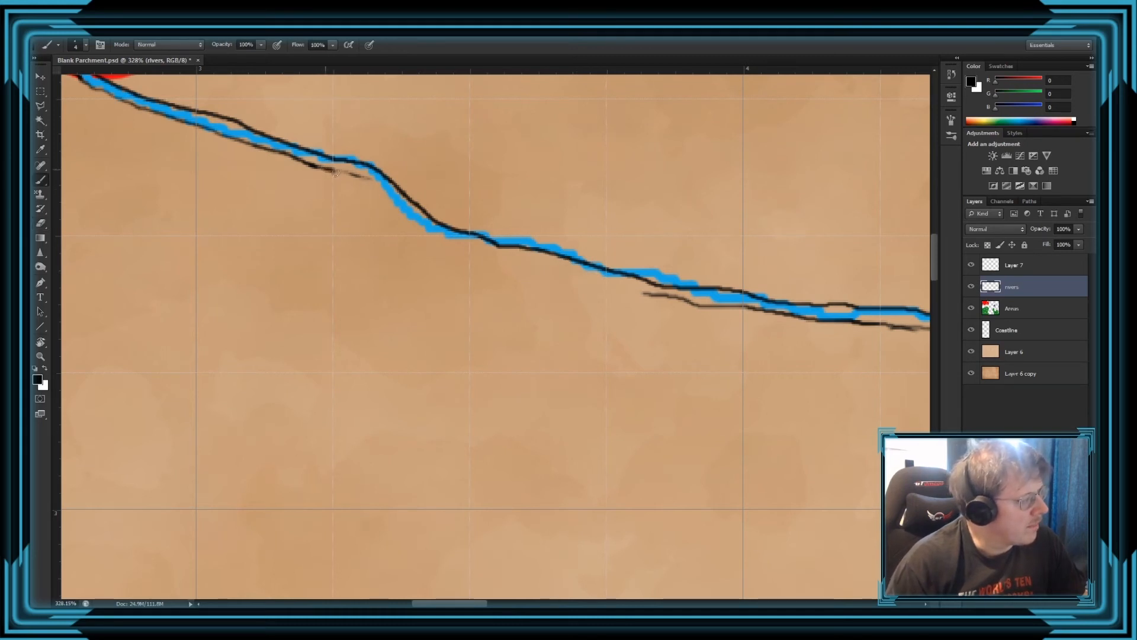
pyautogui.moveTo(336, 172)
pyautogui.mouseDown()
pyautogui.moveTo(371, 181)
pyautogui.moveTo(495, 259)
pyautogui.moveTo(659, 299)
pyautogui.mouseUp()
# Fit the whole map in view, and hide and reshow the coloured areas layer to check the river lines.
pyautogui.hotkey('ctrl', '0')
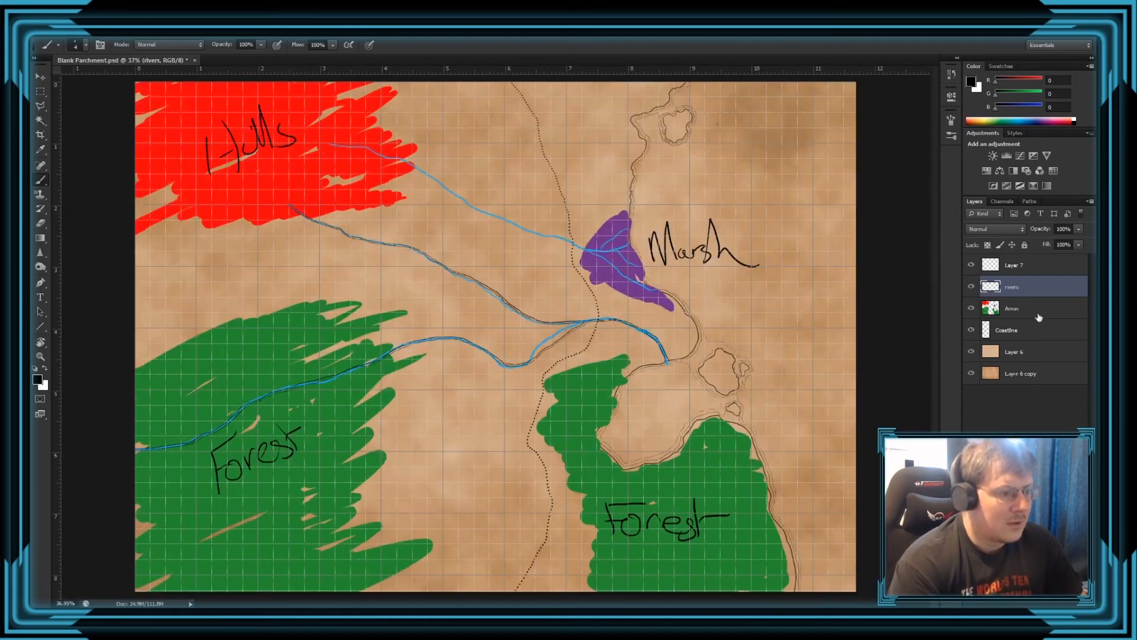
pyautogui.click(971, 309)
pyautogui.click(972, 314)
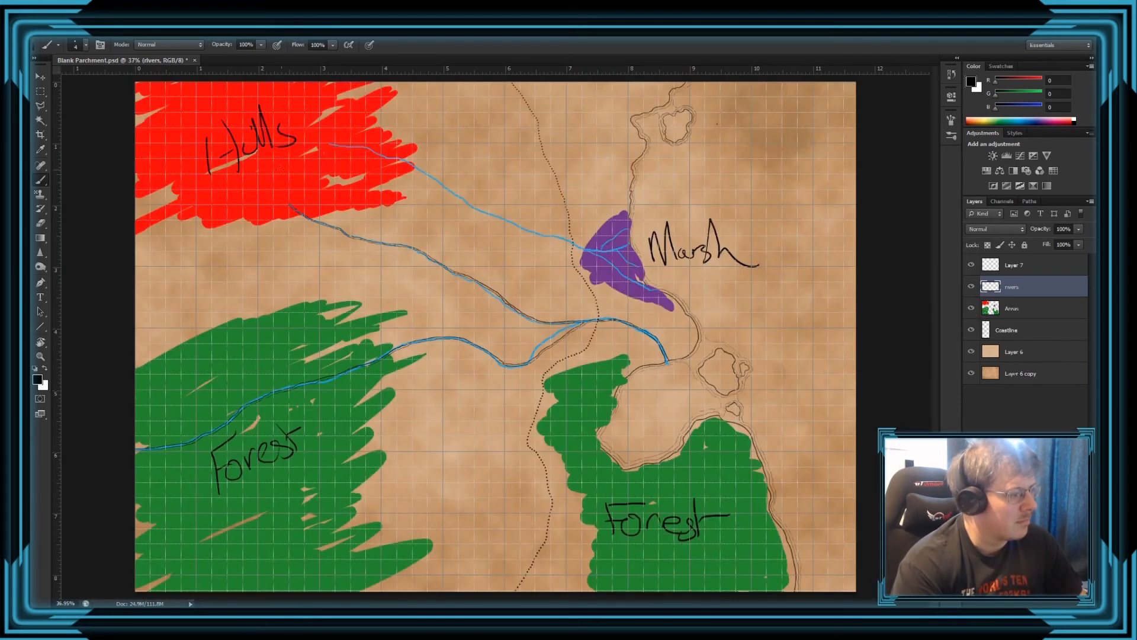
pyautogui.scroll(5, 448, 281)
pyautogui.scroll(-5, 447, 281)
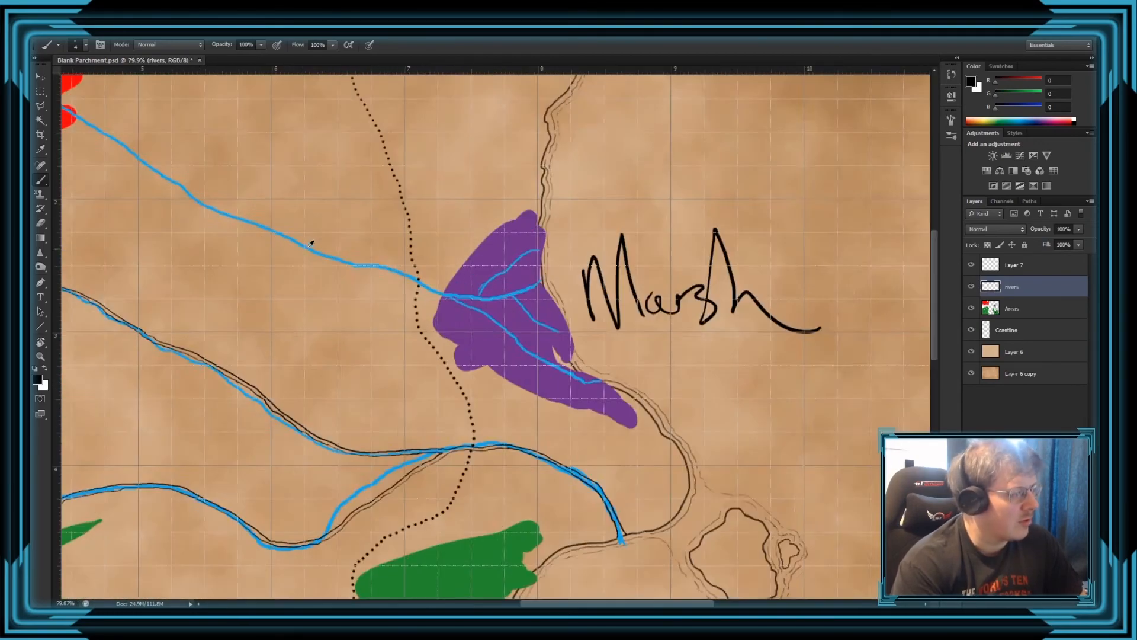
pyautogui.scroll(3, 310, 241)
pyautogui.scroll(-5, 126, 216)
pyautogui.scroll(2, 275, 150)
pyautogui.scroll(4, 449, 235)
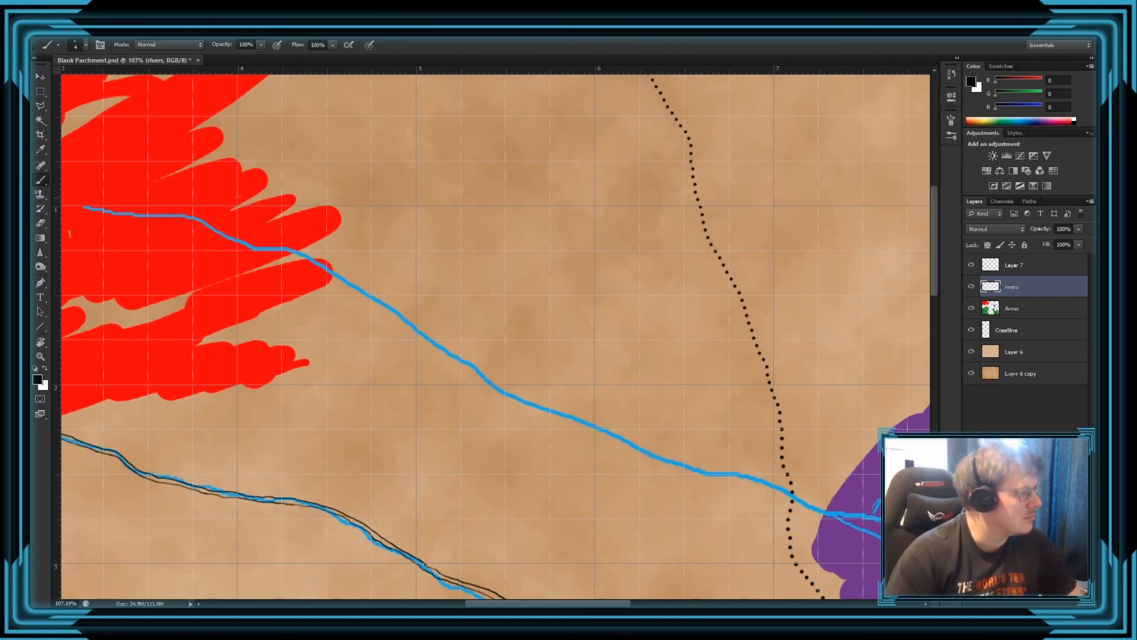
pyautogui.moveTo(90, 207)
pyautogui.mouseDown()
pyautogui.moveTo(177, 212)
pyautogui.moveTo(244, 244)
pyautogui.moveTo(307, 254)
pyautogui.moveTo(539, 408)
pyautogui.moveTo(874, 520)
pyautogui.mouseUp()
pyautogui.keyDown('shift'); pyautogui.click(83, 207); pyautogui.keyUp('shift')
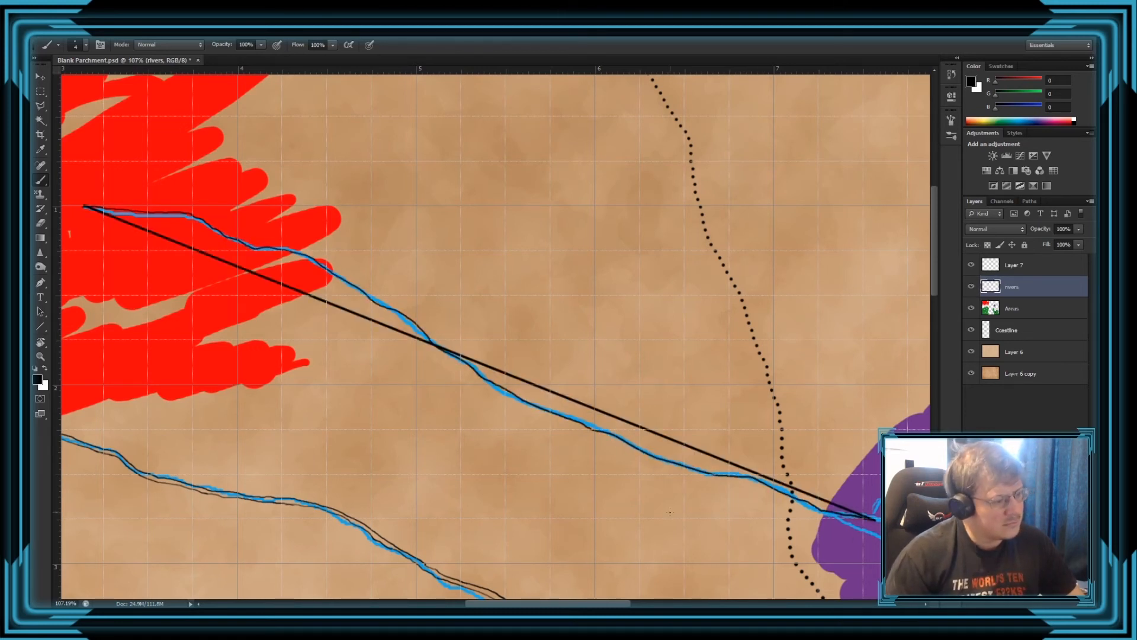
pyautogui.hotkey('ctrl', 'z')
pyautogui.hotkey('ctrl', 'alt', 'z')
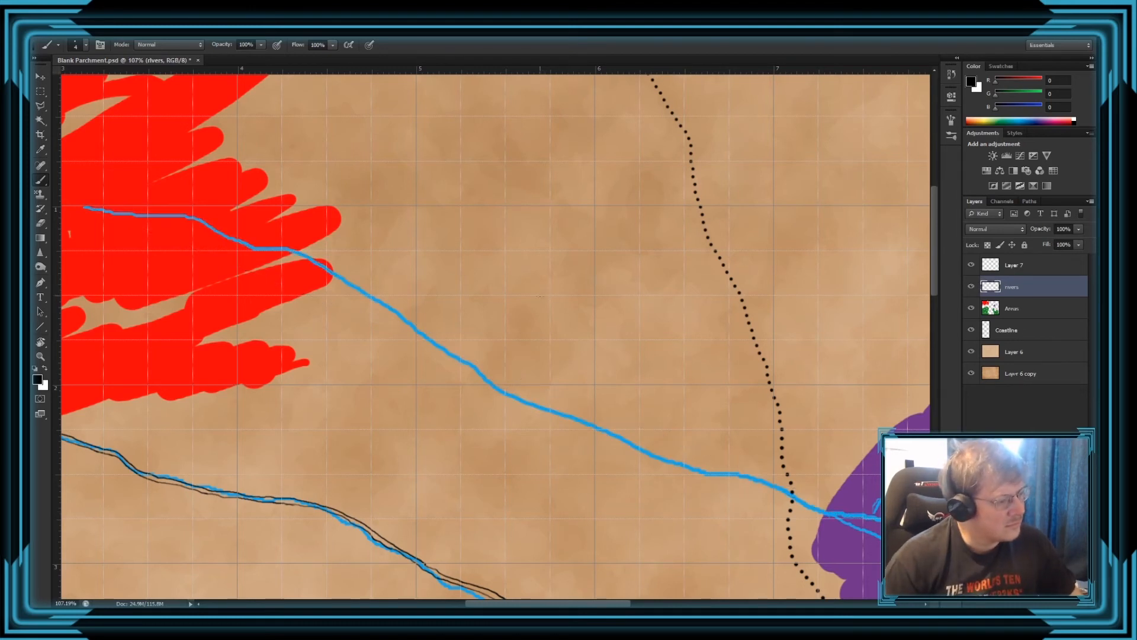
# Draw the northern river's first bank line from the red Hills area through the purple marsh to the coastline.
pyautogui.moveTo(117, 209)
pyautogui.mouseDown()
pyautogui.moveTo(303, 255)
pyautogui.moveTo(407, 313)
pyautogui.moveTo(506, 393)
pyautogui.moveTo(688, 464)
pyautogui.moveTo(757, 473)
pyautogui.moveTo(816, 506)
pyautogui.moveTo(919, 510)
pyautogui.mouseUp()
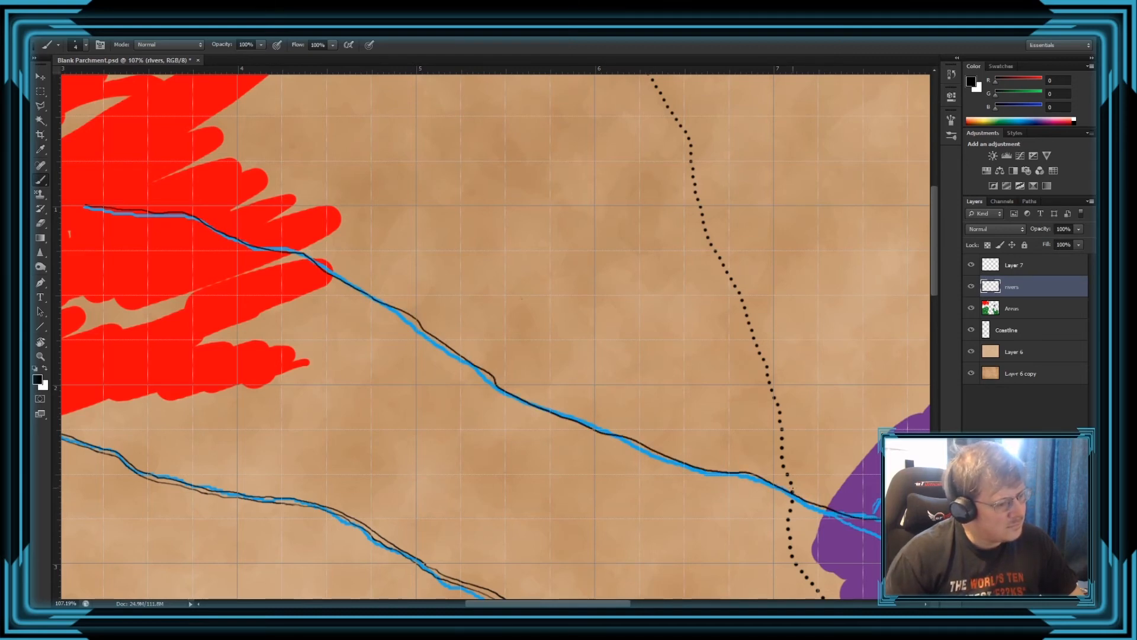
pyautogui.scroll(-7, 794, 423)
pyautogui.scroll(4, 592, 266)
pyautogui.scroll(3, 563, 226)
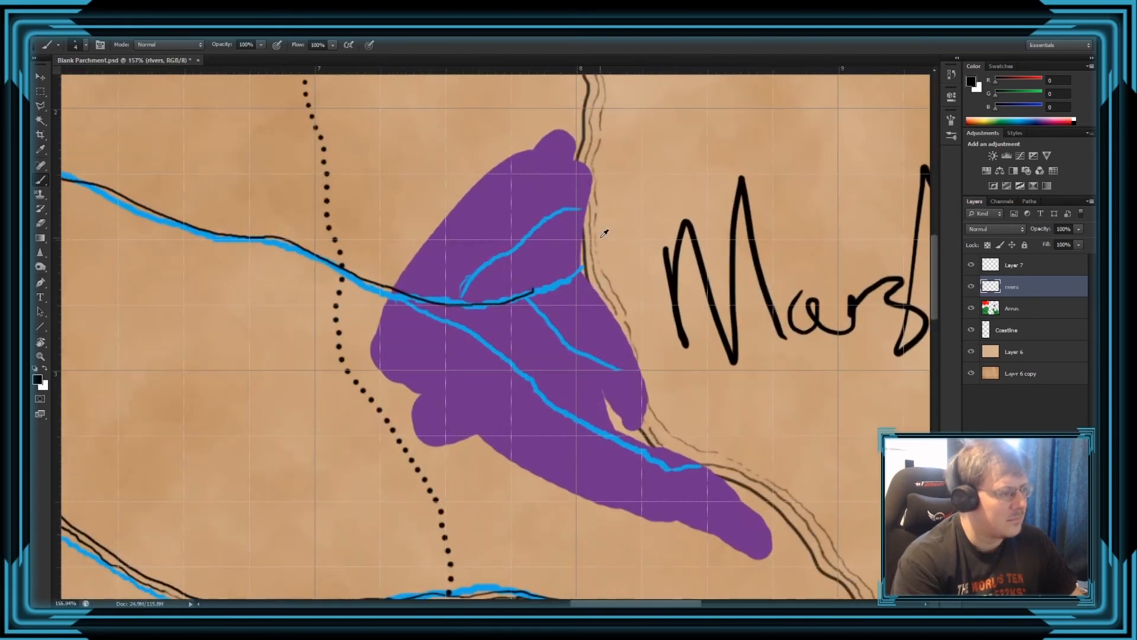
pyautogui.press('e')
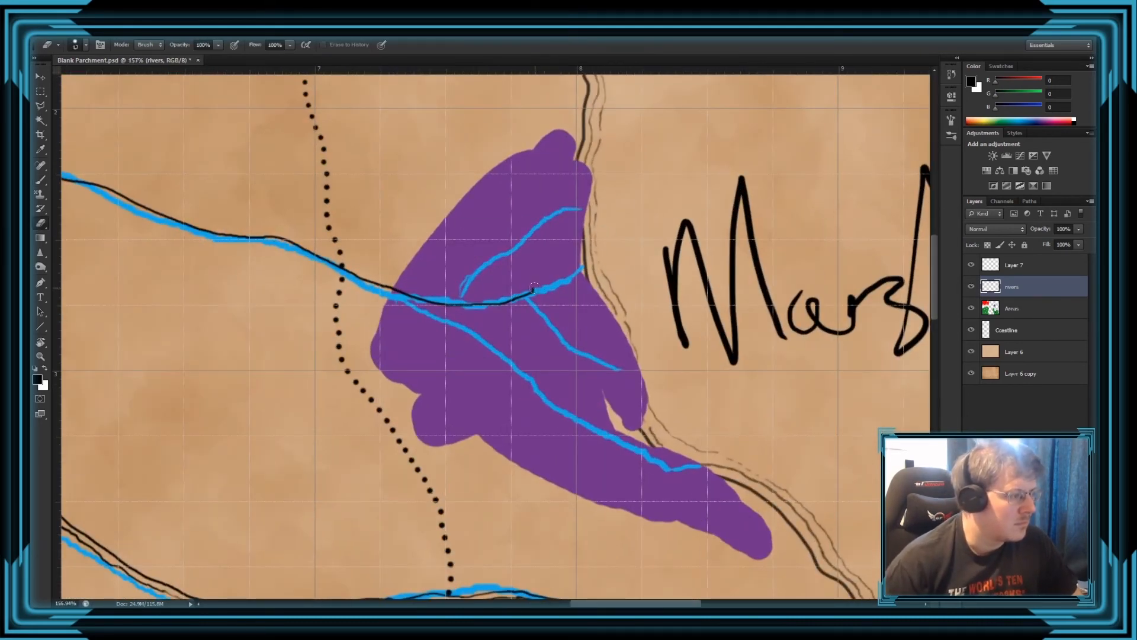
pyautogui.press('b')
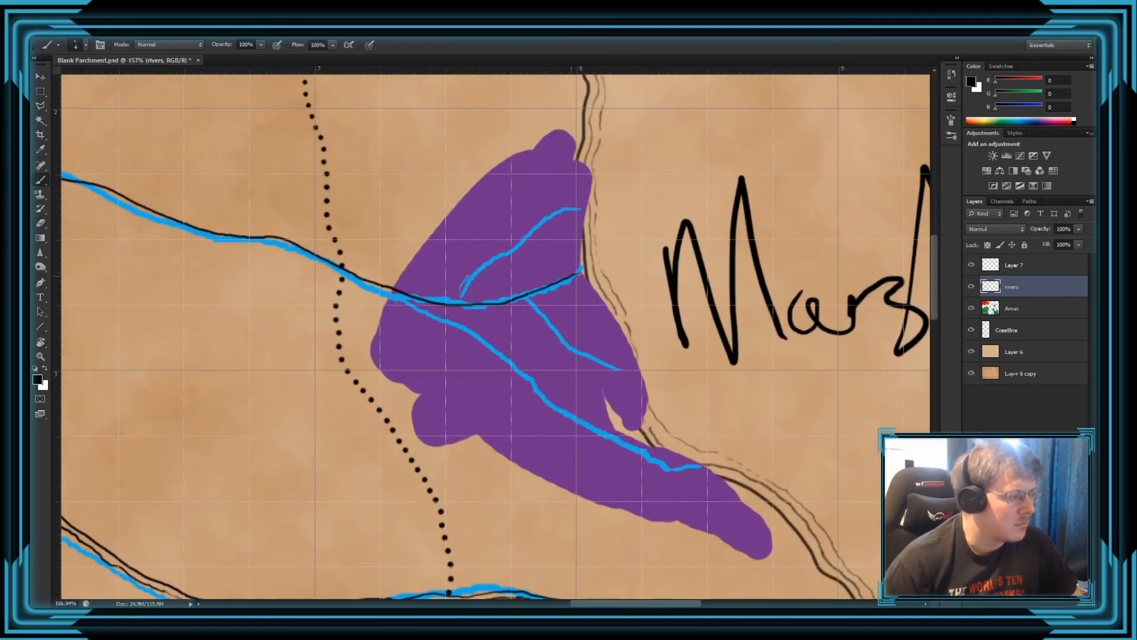
pyautogui.moveTo(579, 272); pyautogui.dragTo(588, 269)
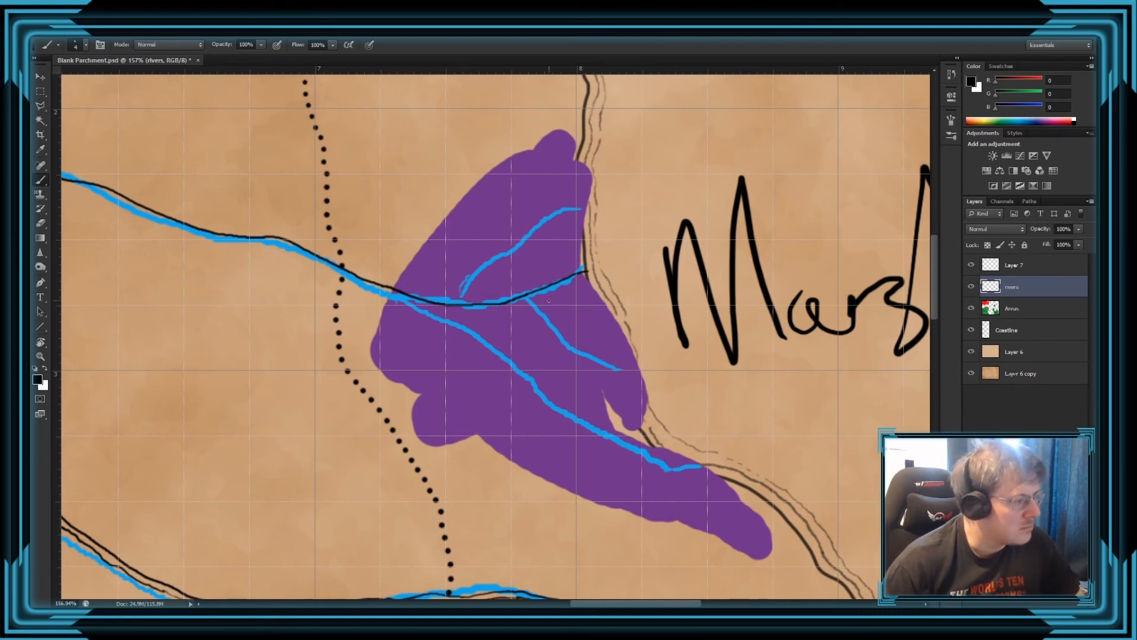
# Hide the coloured areas layer and draw the first bank of the marsh river's short southeast branch down to the coastline.
pyautogui.moveTo(524, 300)
pyautogui.mouseDown()
pyautogui.moveTo(571, 349)
pyautogui.moveTo(645, 376)
pyautogui.mouseUp()
pyautogui.hotkey('ctrl', 'z')
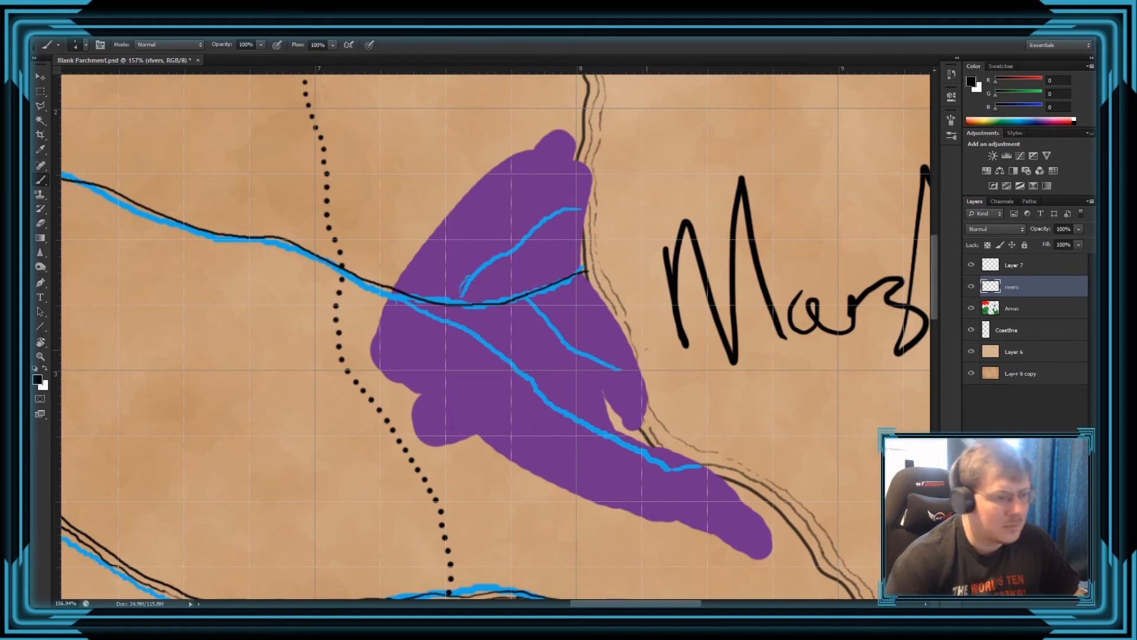
pyautogui.click(972, 308)
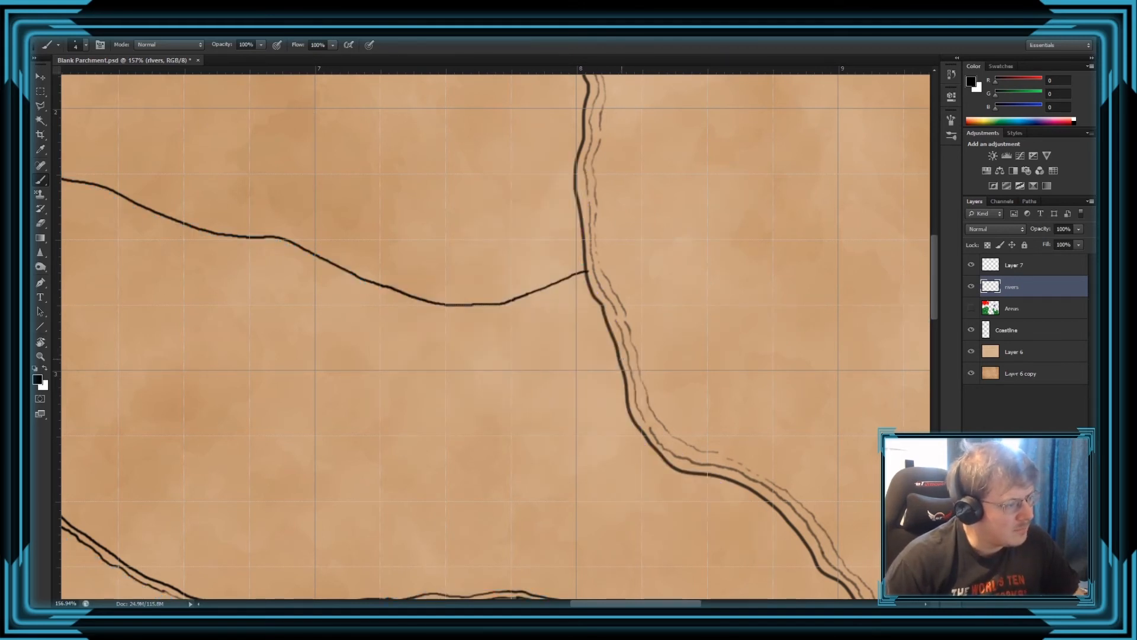
pyautogui.moveTo(603, 342)
pyautogui.mouseDown()
pyautogui.moveTo(521, 308)
pyautogui.moveTo(555, 301)
pyautogui.moveTo(612, 341)
pyautogui.mouseUp()
pyautogui.hotkey('ctrl', 'z')
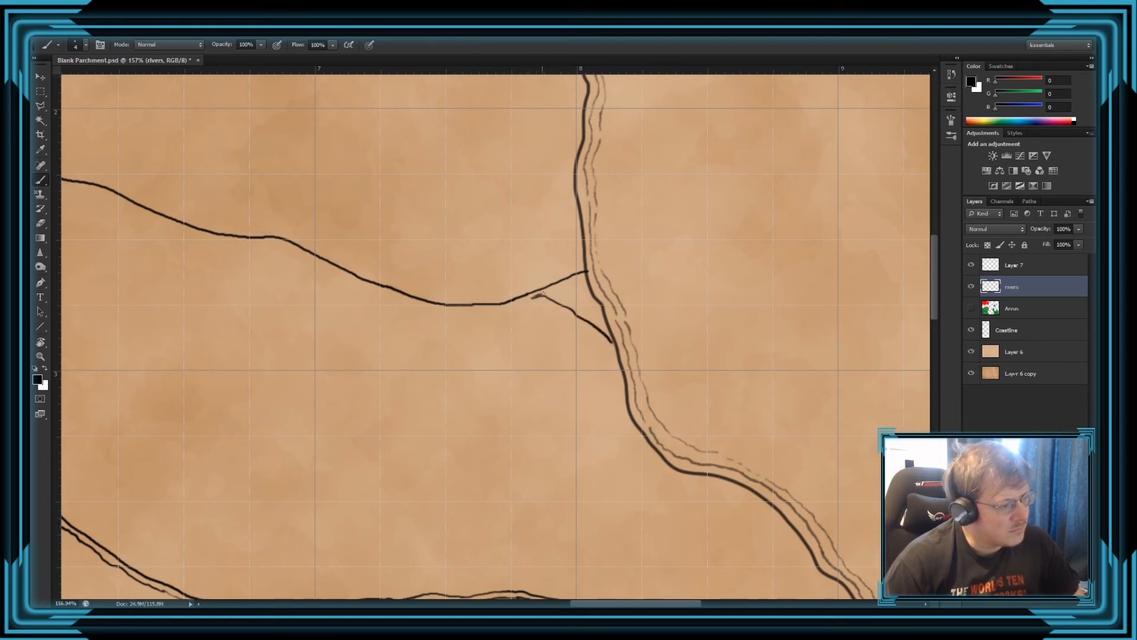
# Draw the marsh river's second bank from the branch fork to the coastline, and touch up where the upper bank meets the coast.
pyautogui.moveTo(543, 293); pyautogui.dragTo(582, 272)
pyautogui.press('e')
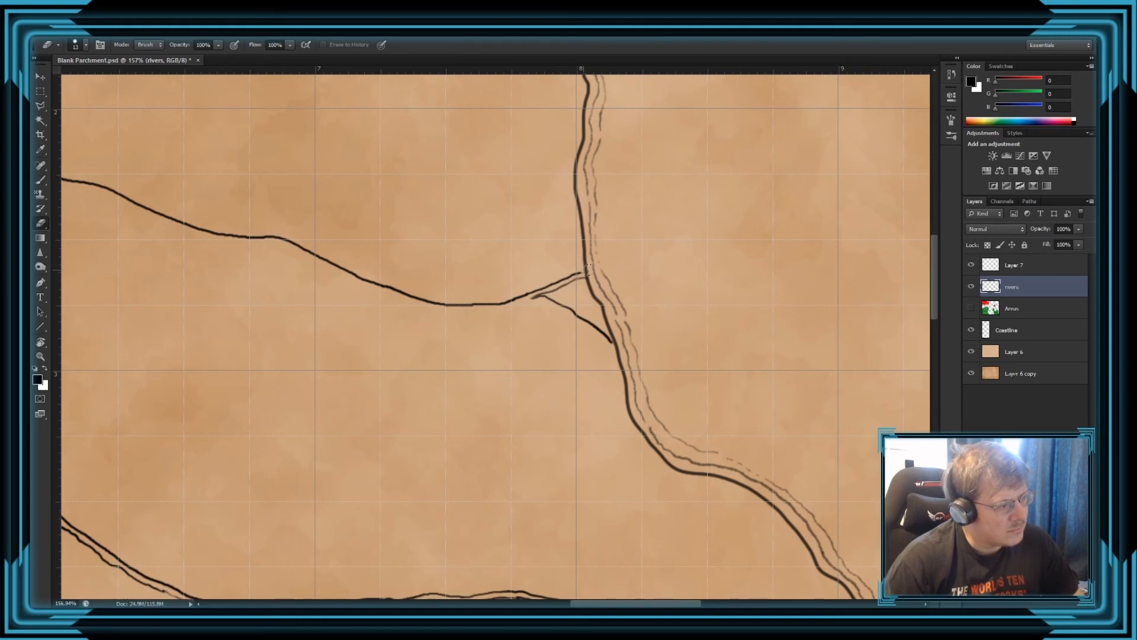
pyautogui.press('b')
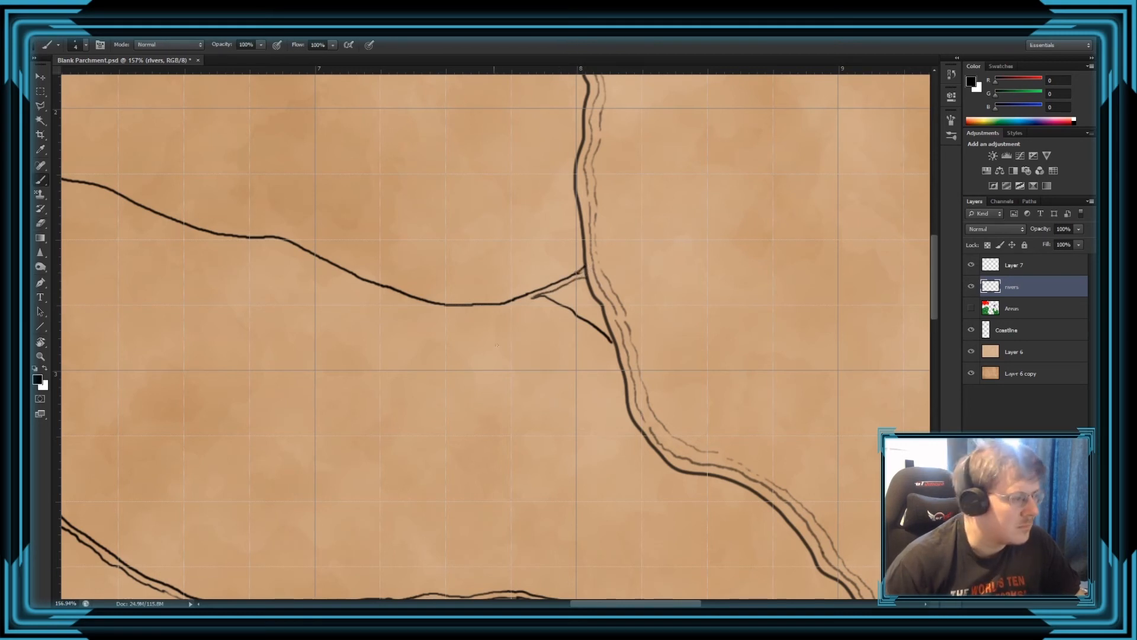
# Extend the marsh river's southeast branch bank to the coastline and draw its second bank alongside, from the fork to the coast.
pyautogui.moveTo(530, 302); pyautogui.dragTo(547, 303)
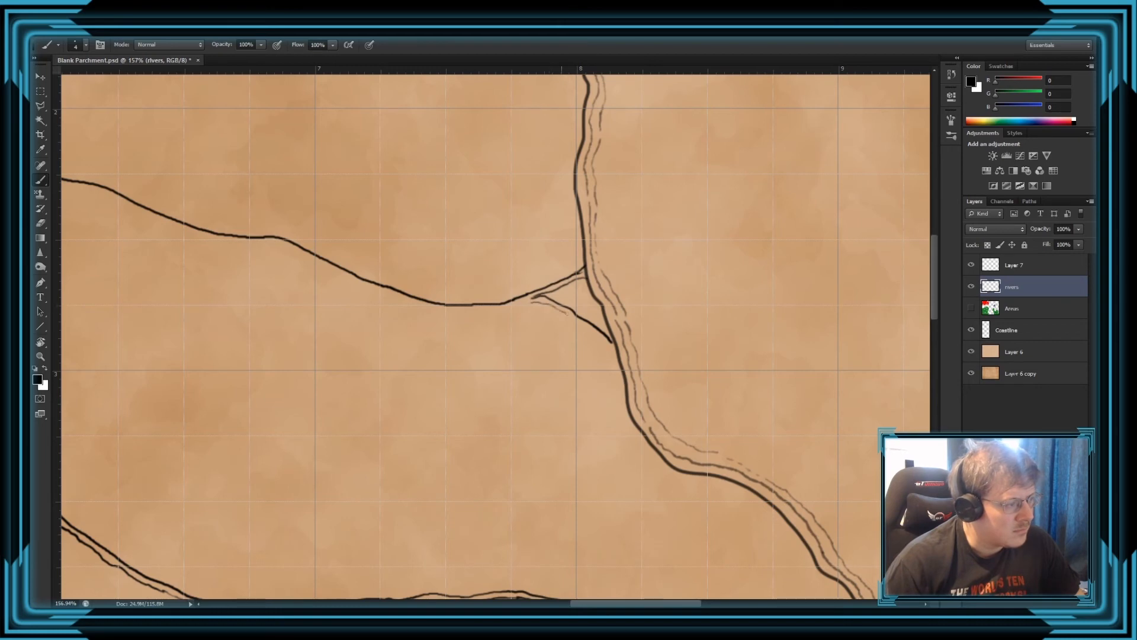
pyautogui.scroll(5, 575, 323)
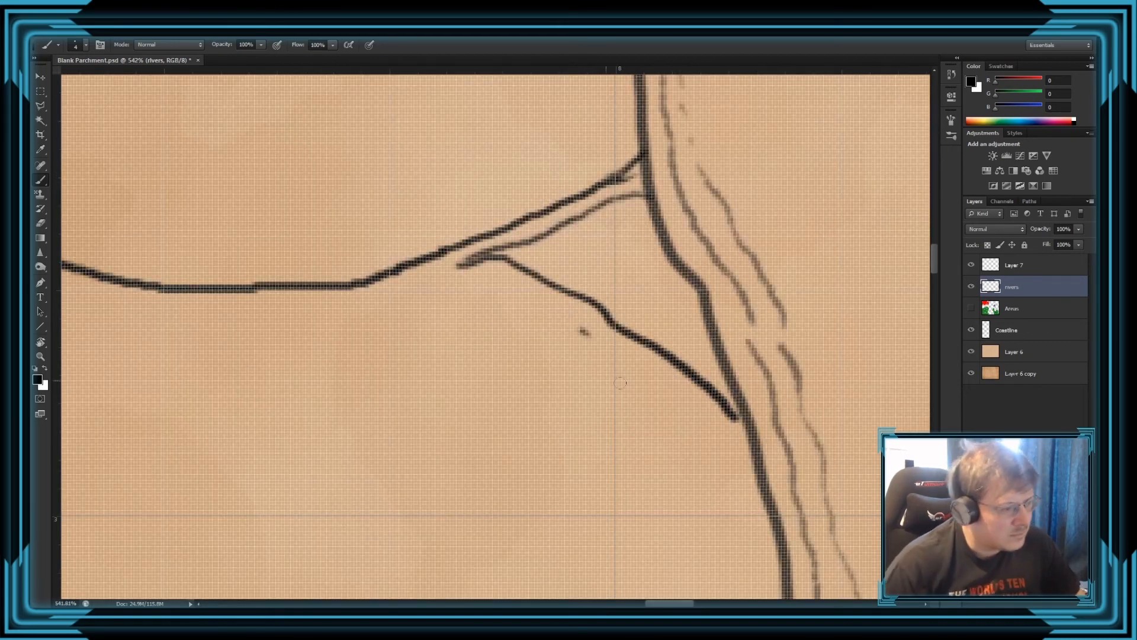
pyautogui.press('e')
pyautogui.press('b')
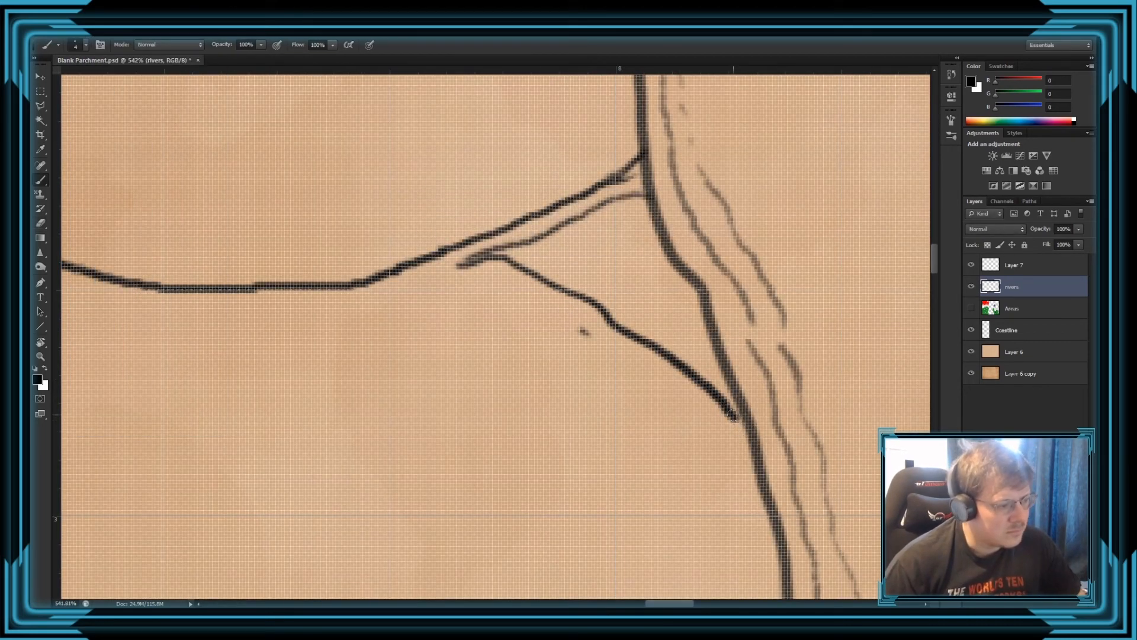
pyautogui.moveTo(733, 415); pyautogui.dragTo(748, 436)
pyautogui.press('e')
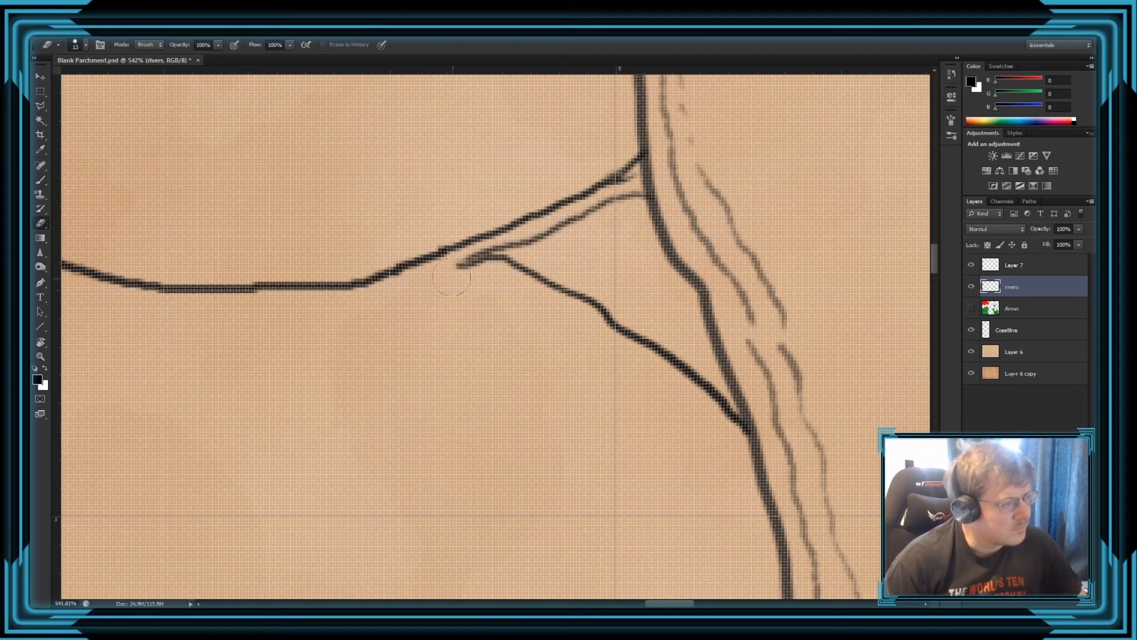
pyautogui.press('b')
pyautogui.moveTo(472, 277)
pyautogui.mouseDown()
pyautogui.moveTo(499, 271)
pyautogui.moveTo(590, 321)
pyautogui.moveTo(750, 454)
pyautogui.mouseUp()
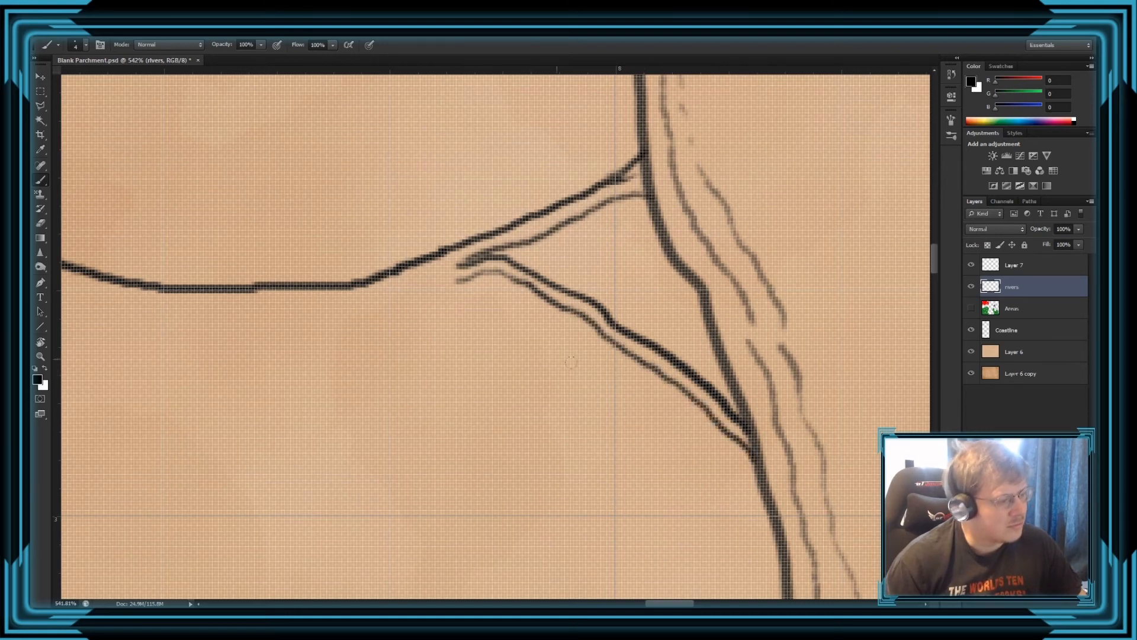
# Draw a second southeast marsh branch below the first, with both banks and a small forked mouth at the coastline.
pyautogui.moveTo(454, 288)
pyautogui.mouseDown()
pyautogui.moveTo(468, 305)
pyautogui.moveTo(443, 281)
pyautogui.moveTo(418, 283)
pyautogui.moveTo(422, 297)
pyautogui.moveTo(518, 333)
pyautogui.moveTo(663, 455)
pyautogui.moveTo(756, 470)
pyautogui.mouseUp()
pyautogui.hotkey('ctrl', 'z')
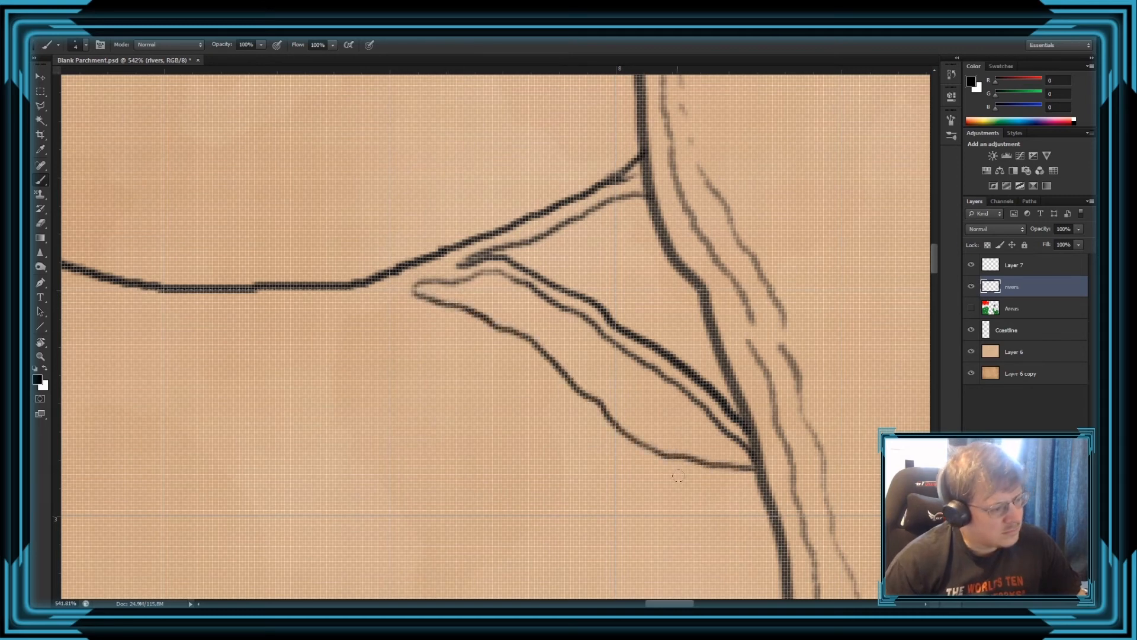
pyautogui.moveTo(675, 470); pyautogui.dragTo(759, 479)
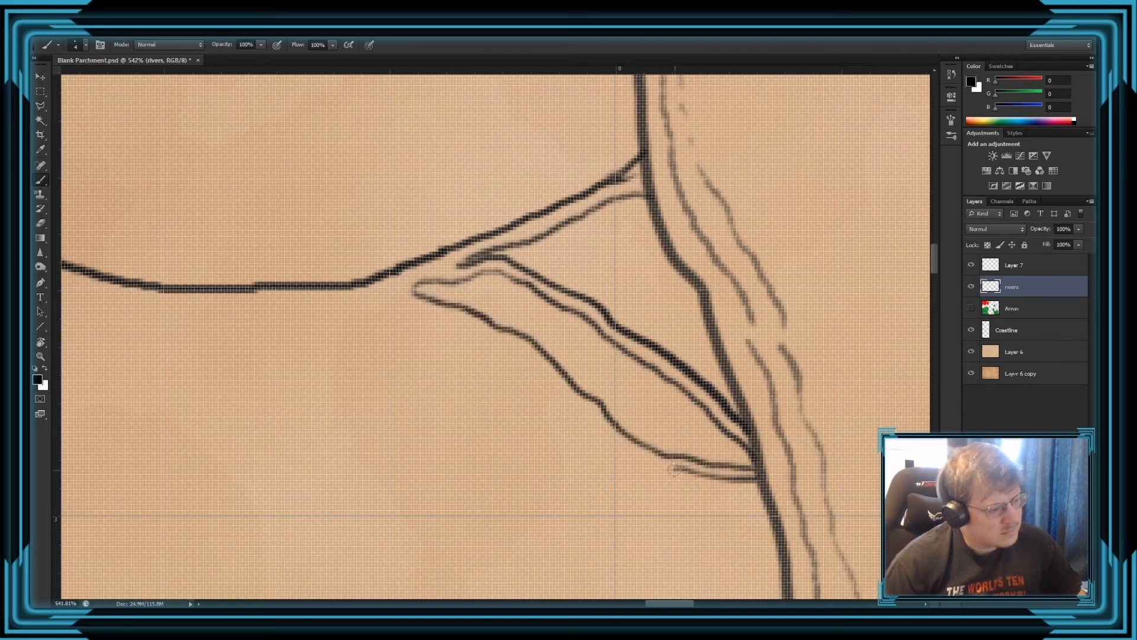
pyautogui.moveTo(674, 470)
pyautogui.mouseDown()
pyautogui.moveTo(722, 499)
pyautogui.moveTo(765, 505)
pyautogui.mouseUp()
pyautogui.moveTo(666, 475); pyautogui.dragTo(776, 525)
pyautogui.moveTo(662, 476)
pyautogui.mouseDown()
pyautogui.moveTo(520, 349)
pyautogui.moveTo(405, 301)
pyautogui.moveTo(351, 300)
pyautogui.mouseUp()
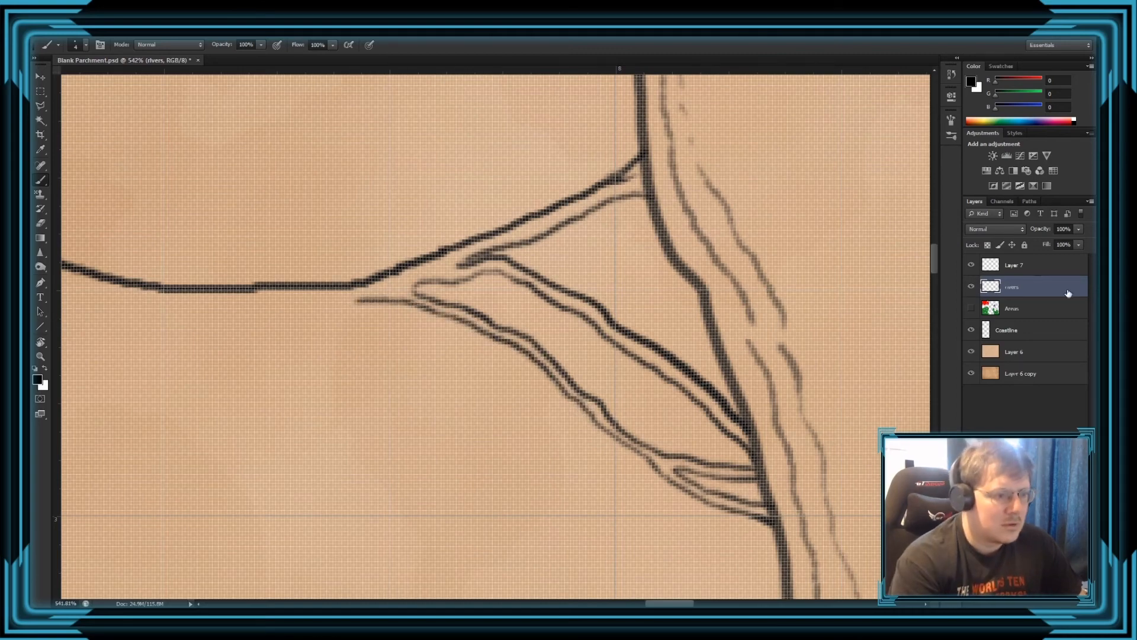
# Show the coloured areas layer and reshape the tip of land between the two southeast branches into a sharp point.
pyautogui.click(971, 309)
pyautogui.scroll(-3, 445, 436)
pyautogui.scroll(3, 330, 238)
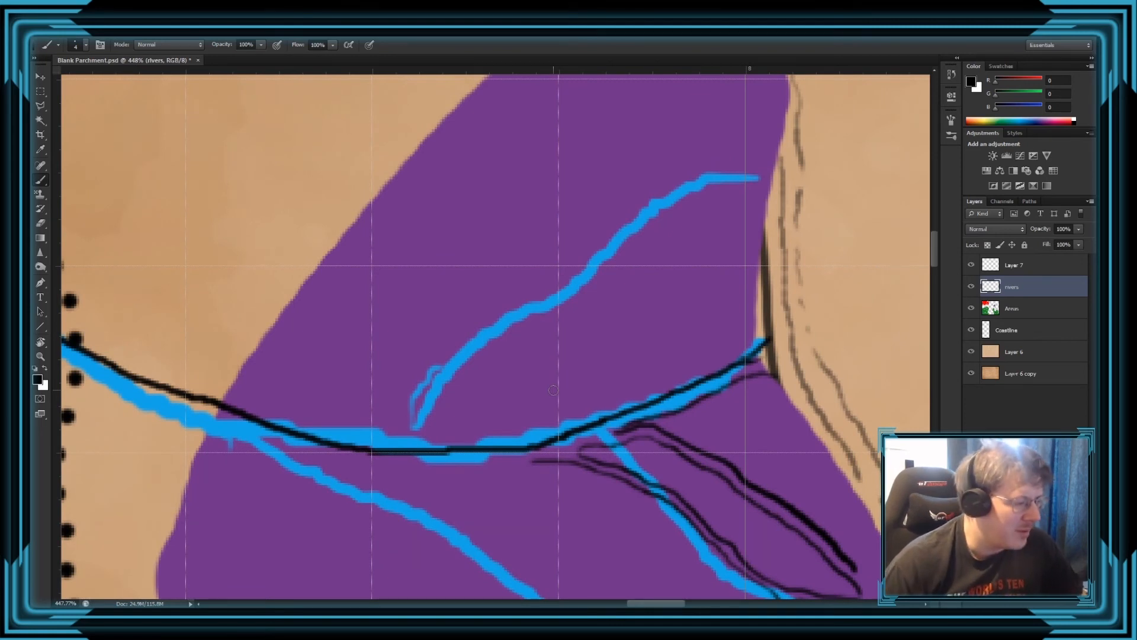
pyautogui.moveTo(549, 360); pyautogui.dragTo(457, 391)
pyautogui.hotkey('ctrl', 'z')
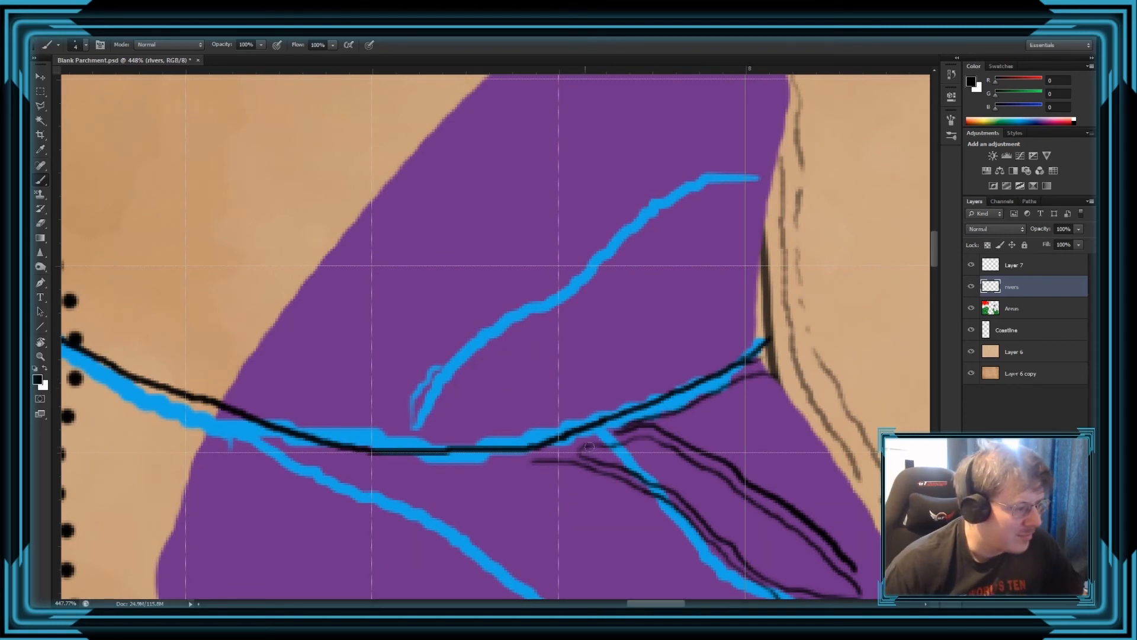
pyautogui.moveTo(589, 448); pyautogui.dragTo(667, 444)
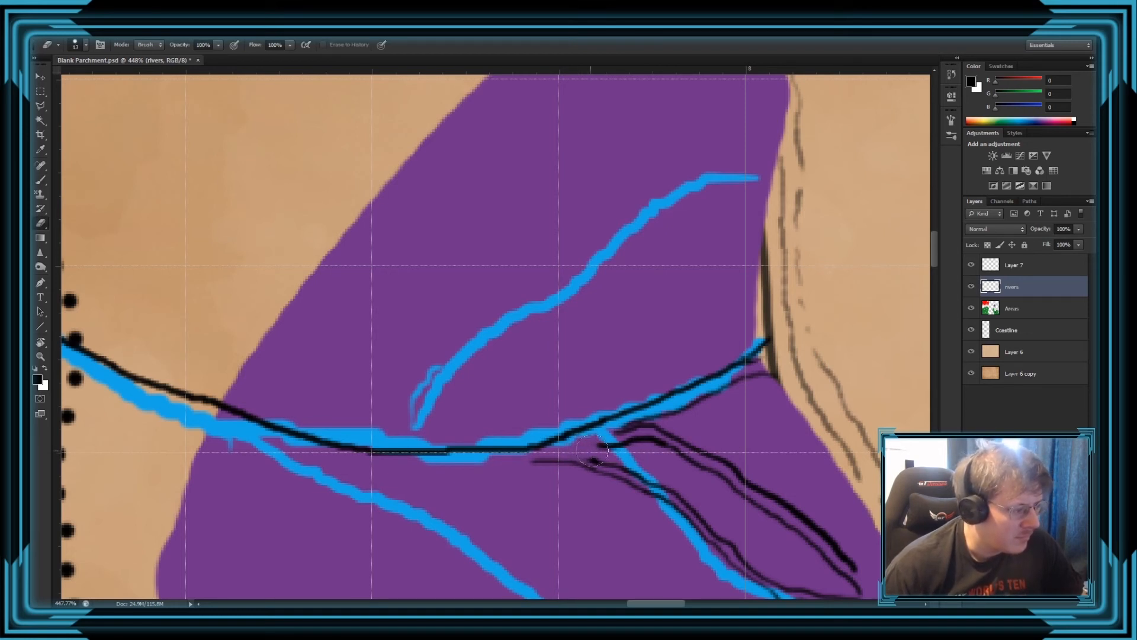
pyautogui.moveTo(600, 461); pyautogui.dragTo(581, 449)
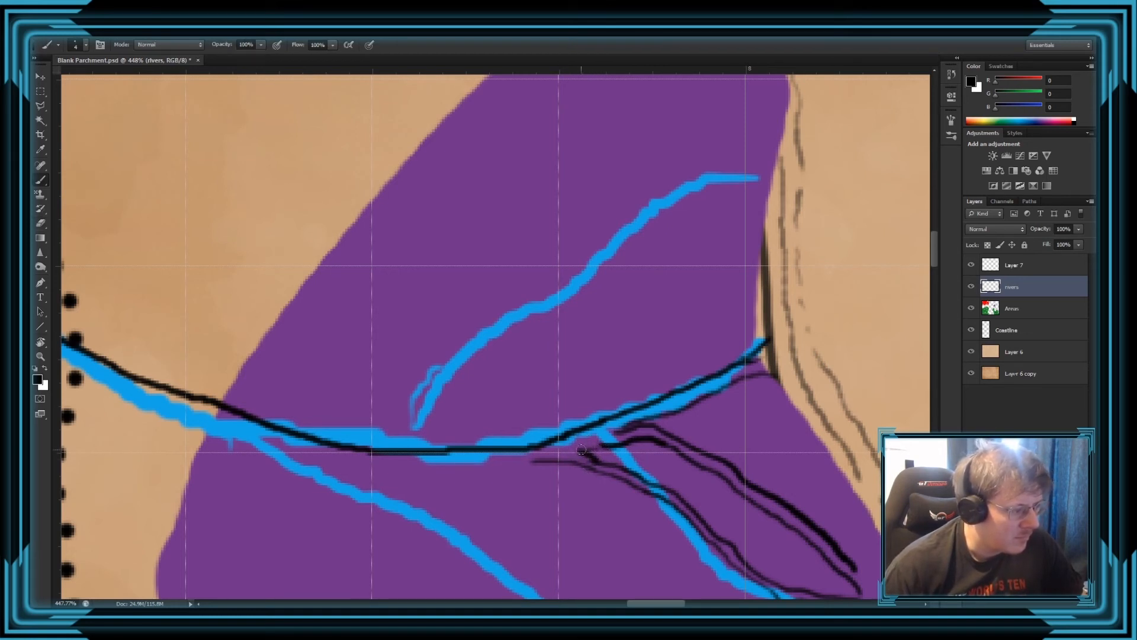
pyautogui.hotkey('ctrl', 'z')
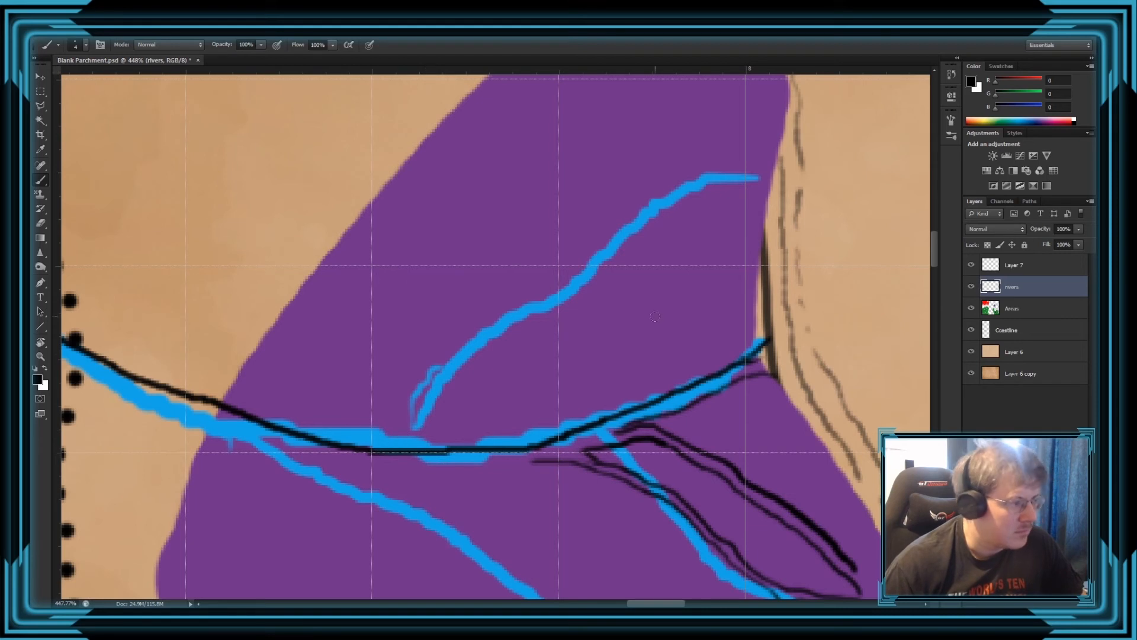
# Draw the northern marsh branch's first bank along the blue guide, plus one bank of a side branch running to the coastline.
pyautogui.moveTo(768, 177)
pyautogui.mouseDown()
pyautogui.moveTo(703, 167)
pyautogui.moveTo(657, 193)
pyautogui.moveTo(431, 370)
pyautogui.moveTo(375, 444)
pyautogui.mouseUp()
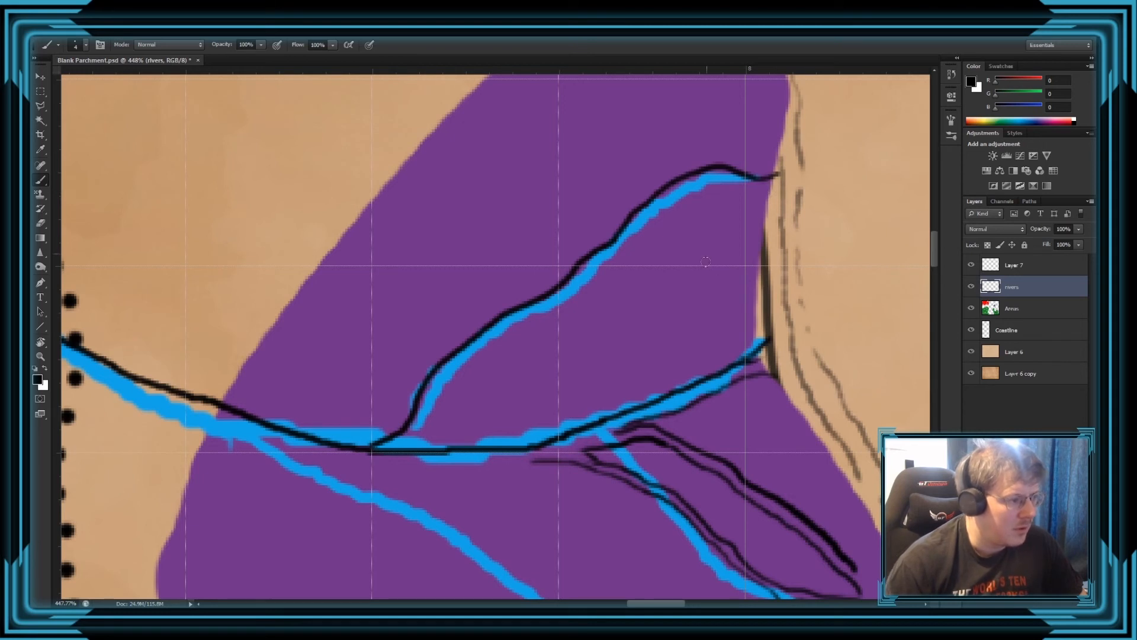
pyautogui.moveTo(768, 273)
pyautogui.mouseDown()
pyautogui.moveTo(655, 257)
pyautogui.moveTo(613, 276)
pyautogui.mouseUp()
pyautogui.hotkey('ctrl', 'z')
pyautogui.moveTo(744, 296)
pyautogui.mouseDown()
pyautogui.moveTo(597, 282)
pyautogui.moveTo(664, 257)
pyautogui.moveTo(760, 255)
pyautogui.mouseUp()
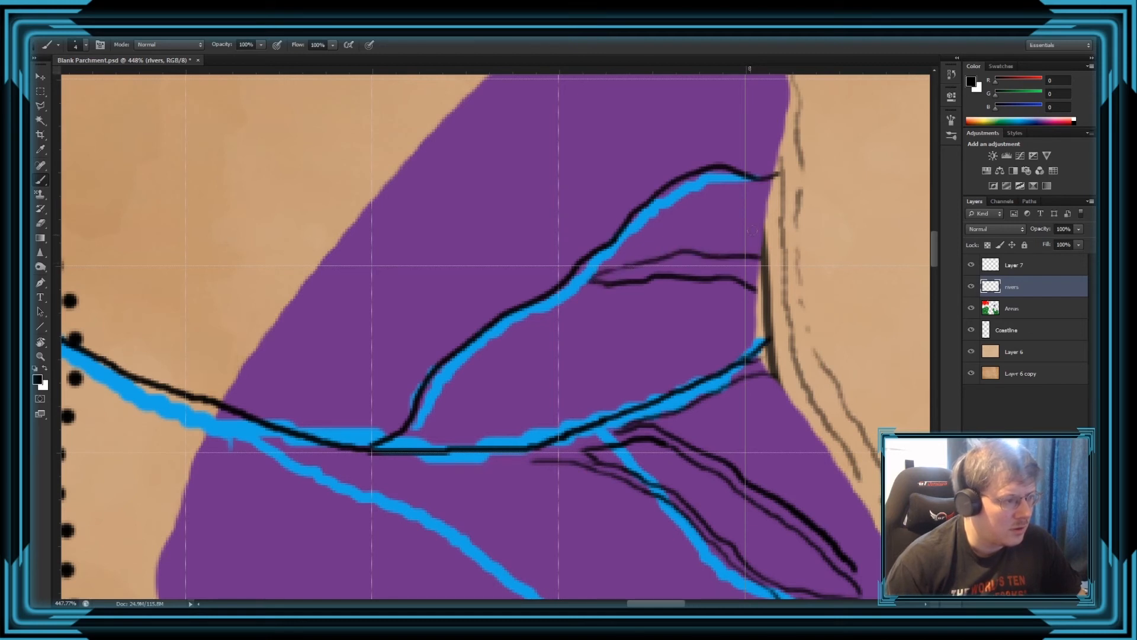
pyautogui.hotkey('ctrl', 'z')
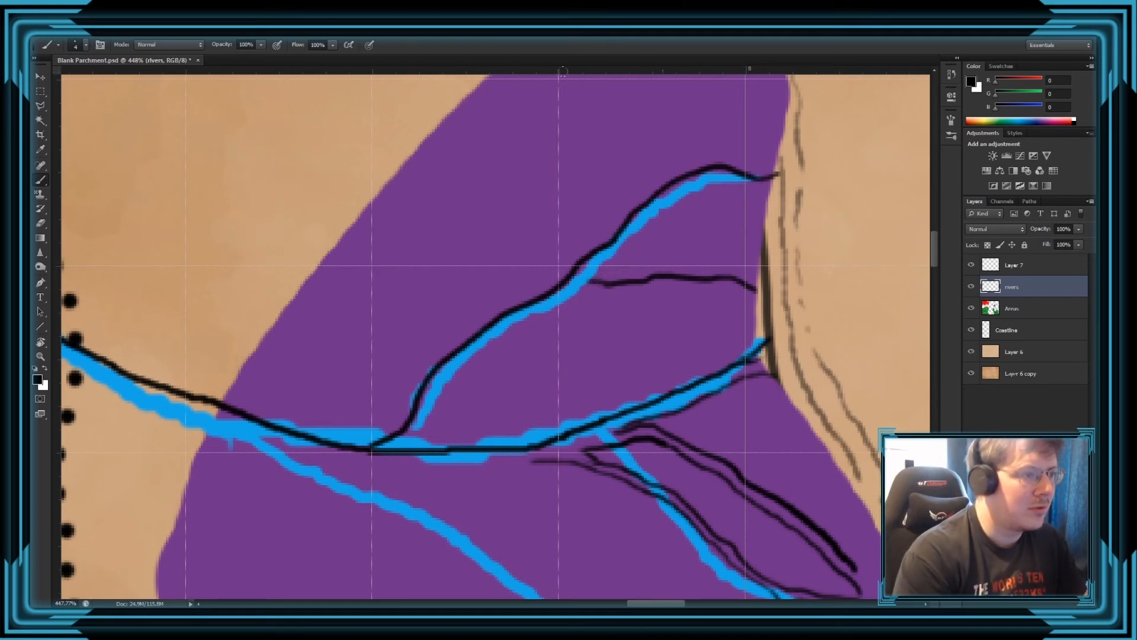
# Check the brush's Shape Dynamics and Brush Tip Shape settings.
pyautogui.click(101, 45)
pyautogui.click(774, 153)
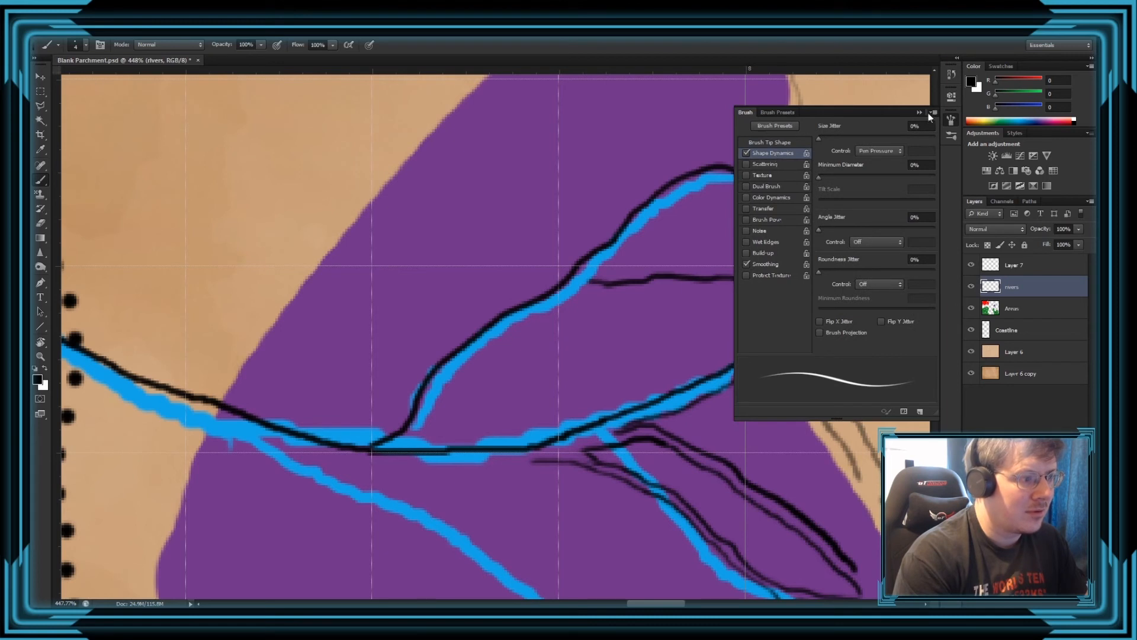
pyautogui.click(785, 143)
pyautogui.click(930, 113)
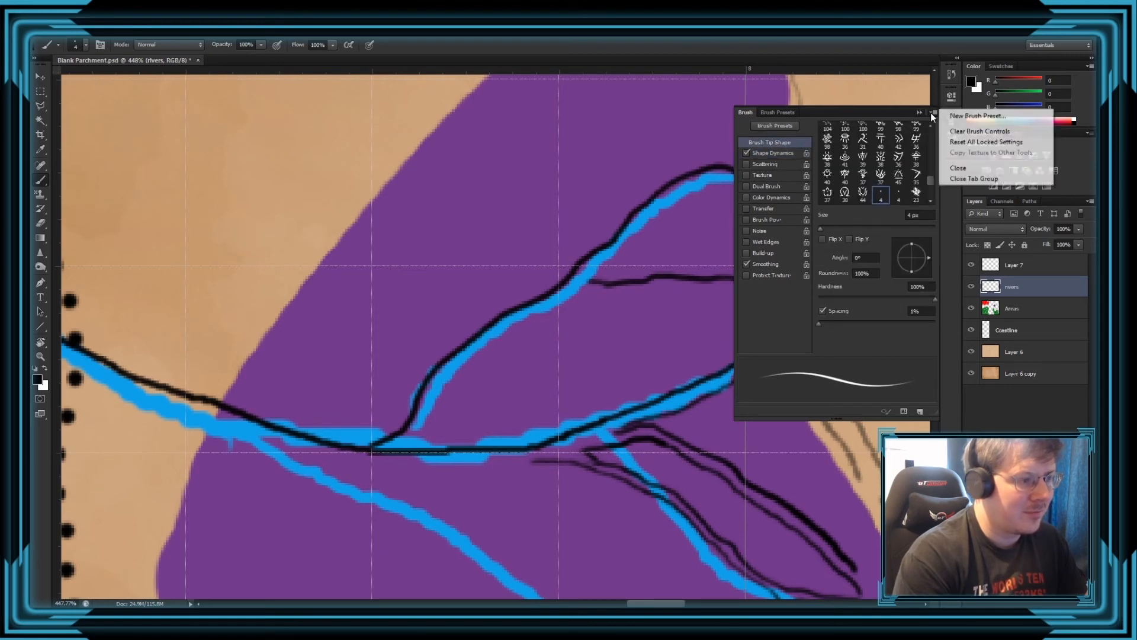
pyautogui.click(890, 111)
pyautogui.press('F5')
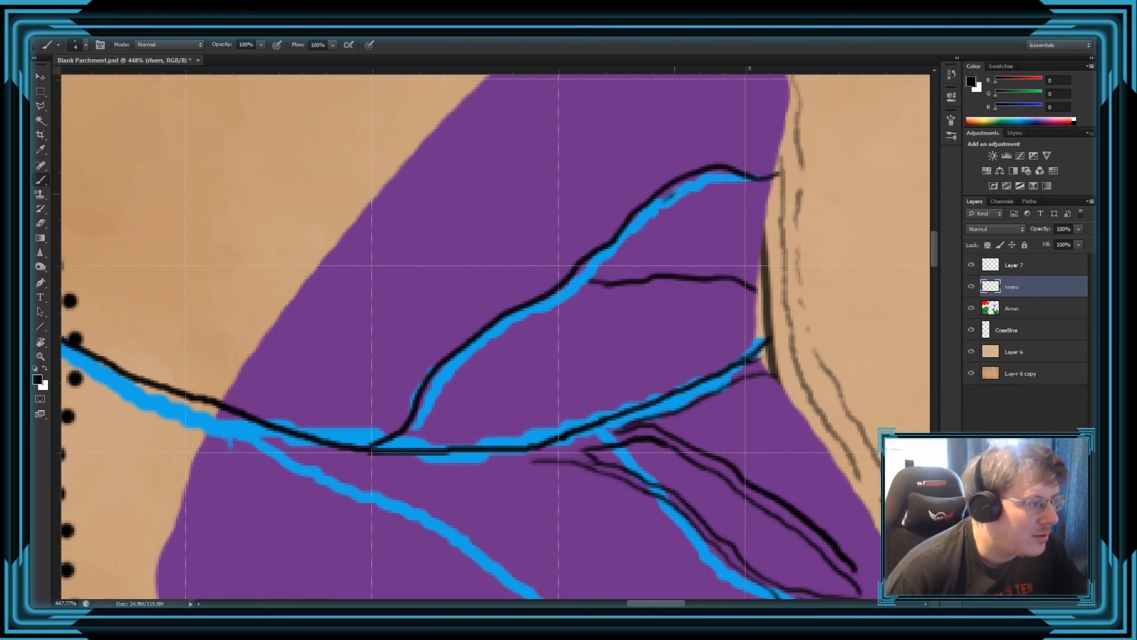
# Draw the northern branch's lower bank from the coastline to the side fork, and add the side branch's second bank.
pyautogui.moveTo(676, 190)
pyautogui.mouseDown()
pyautogui.moveTo(721, 176)
pyautogui.moveTo(773, 189)
pyautogui.mouseUp()
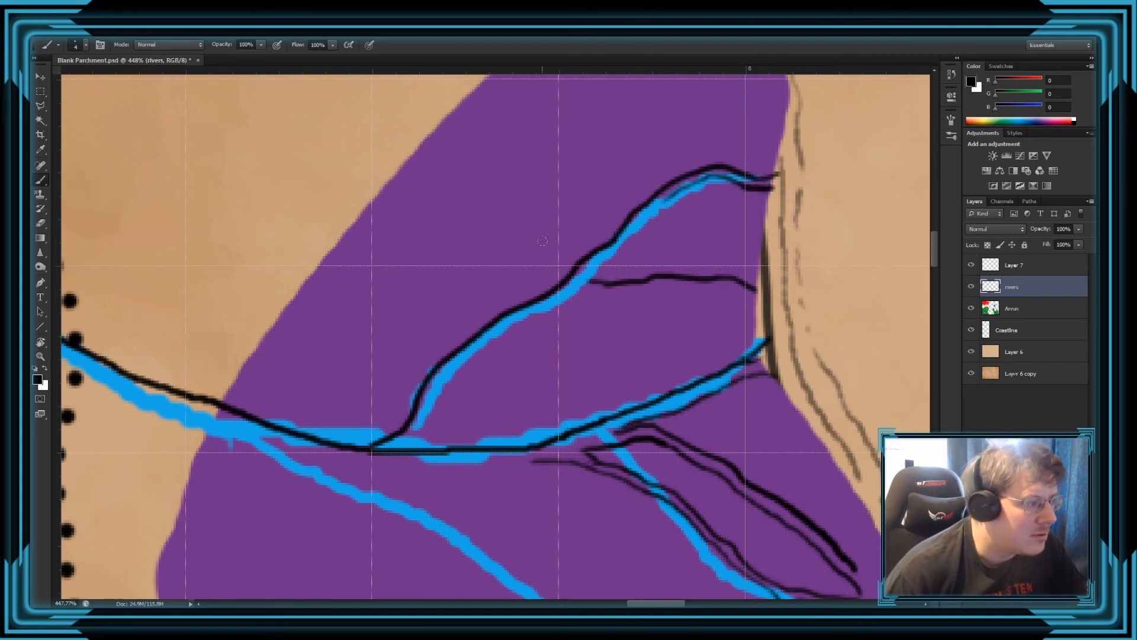
pyautogui.moveTo(589, 274); pyautogui.dragTo(662, 205)
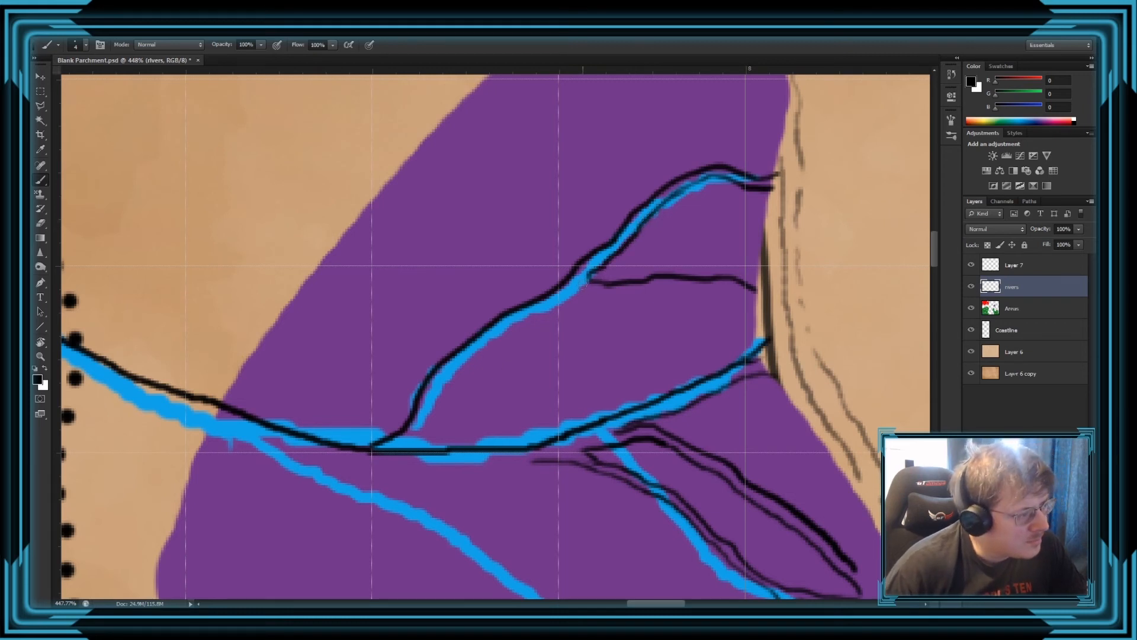
pyautogui.moveTo(585, 290)
pyautogui.mouseDown()
pyautogui.moveTo(710, 289)
pyautogui.moveTo(763, 308)
pyautogui.moveTo(767, 295)
pyautogui.mouseUp()
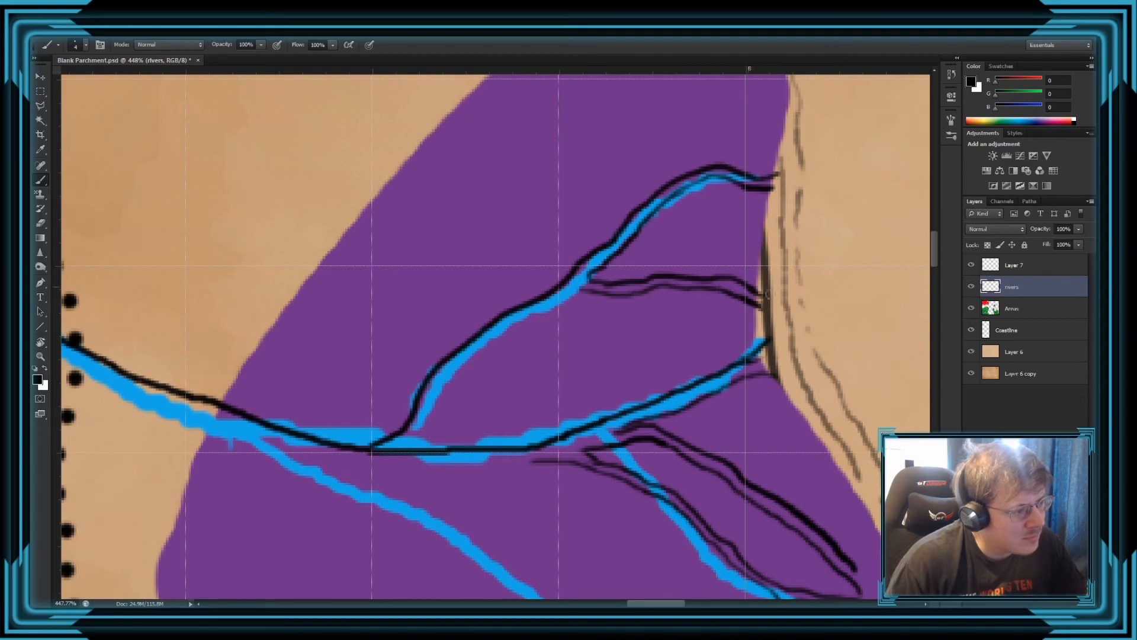
# Erase the northern branch's junction with the main river and redraw its upper bank joining the river farther upstream.
pyautogui.scroll(-4, 687, 319)
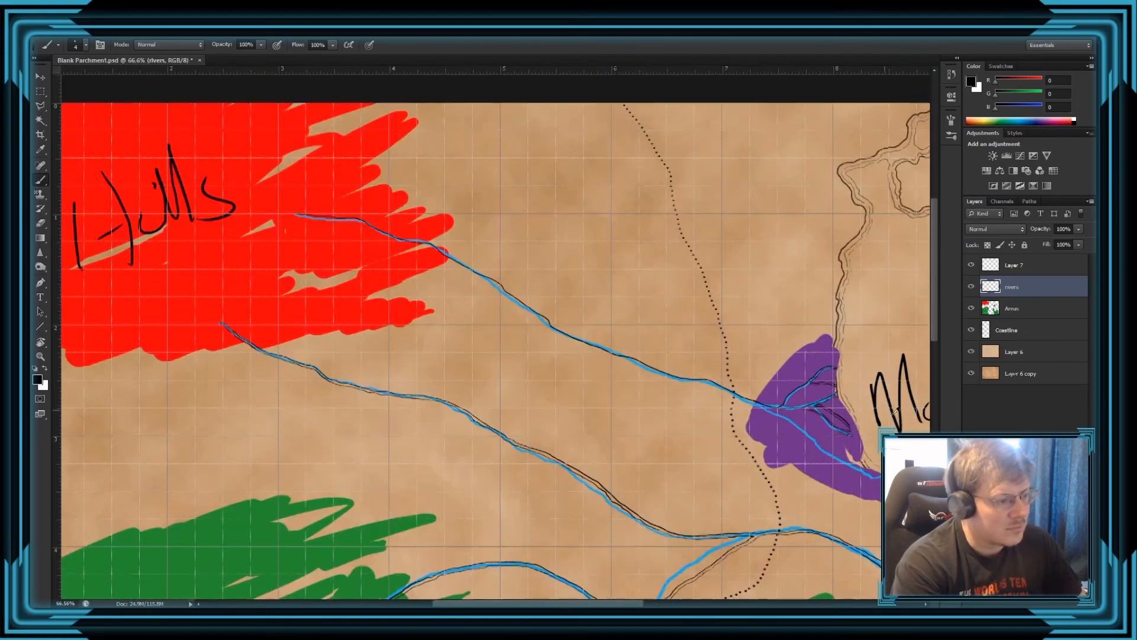
pyautogui.scroll(4, 811, 163)
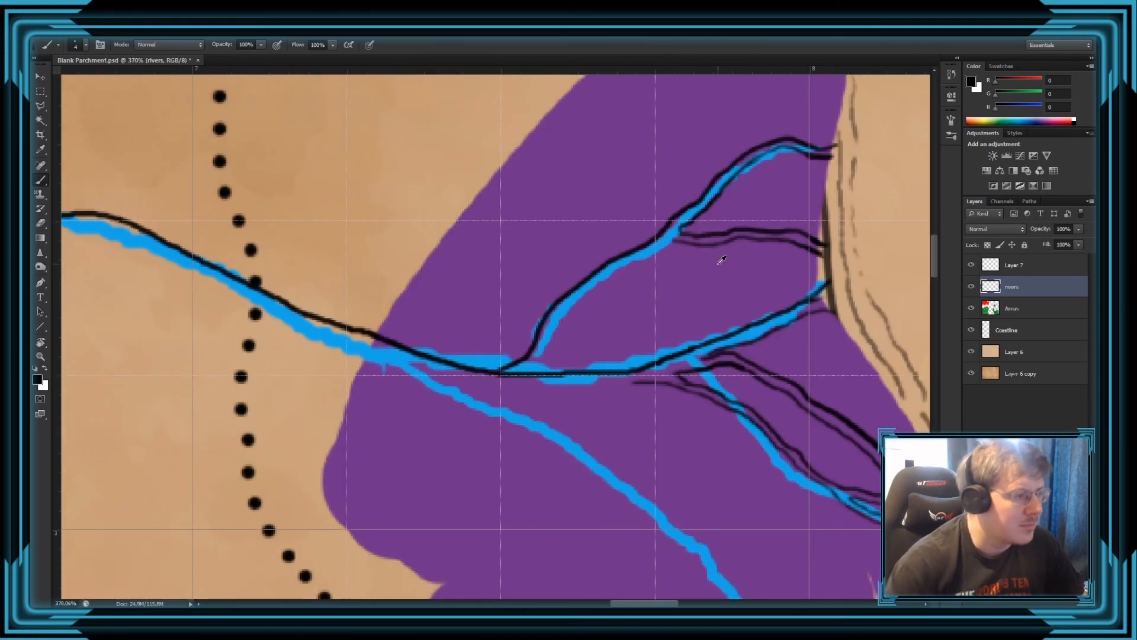
pyautogui.press('e')
pyautogui.hotkey('alt', 'e')
pyautogui.press('Escape')
pyautogui.moveTo(533, 352)
pyautogui.mouseDown()
pyautogui.moveTo(501, 365)
pyautogui.moveTo(560, 375)
pyautogui.moveTo(545, 315)
pyautogui.mouseUp()
pyautogui.press('b')
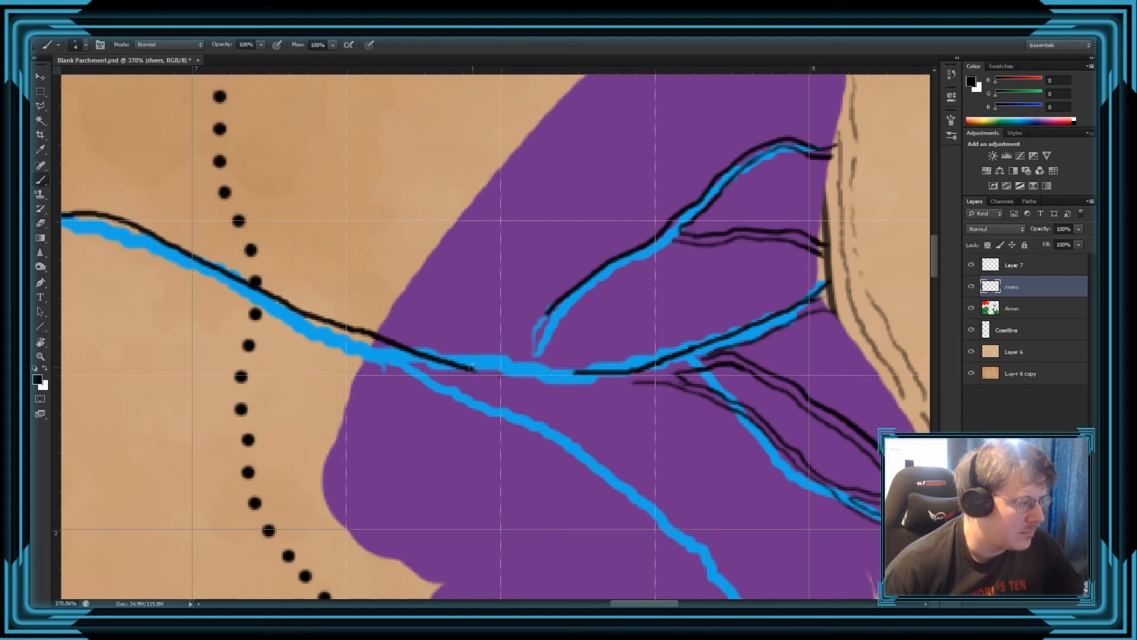
pyautogui.moveTo(479, 366); pyautogui.dragTo(552, 308)
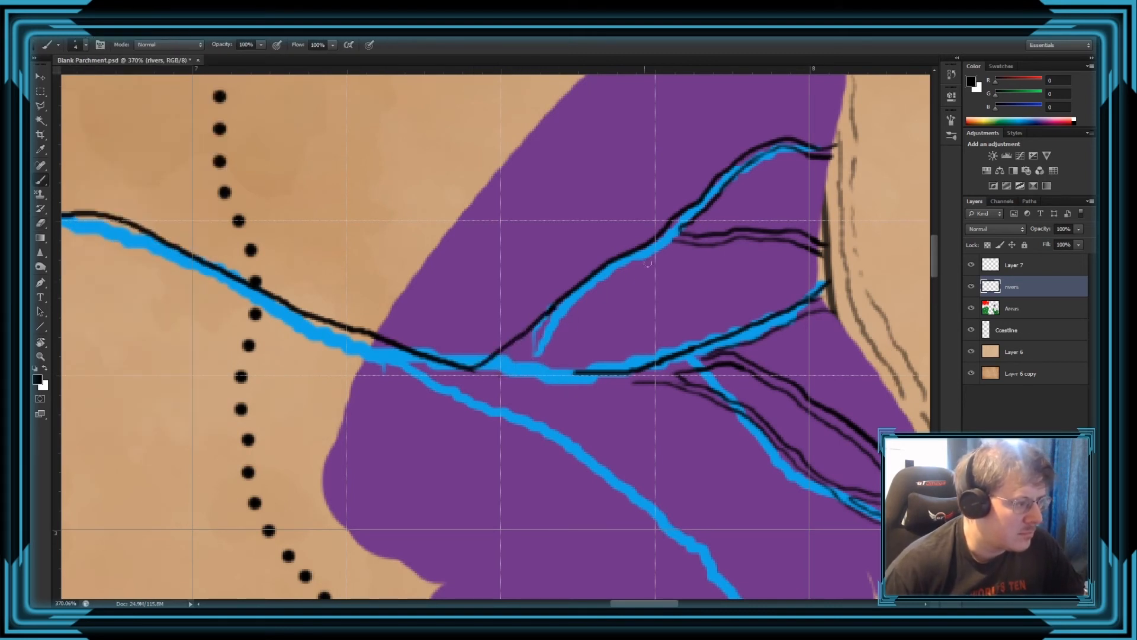
# Draw the northern branch's lower bank from the side fork to the main river and close the point where the banks meet.
pyautogui.moveTo(637, 257); pyautogui.dragTo(535, 336)
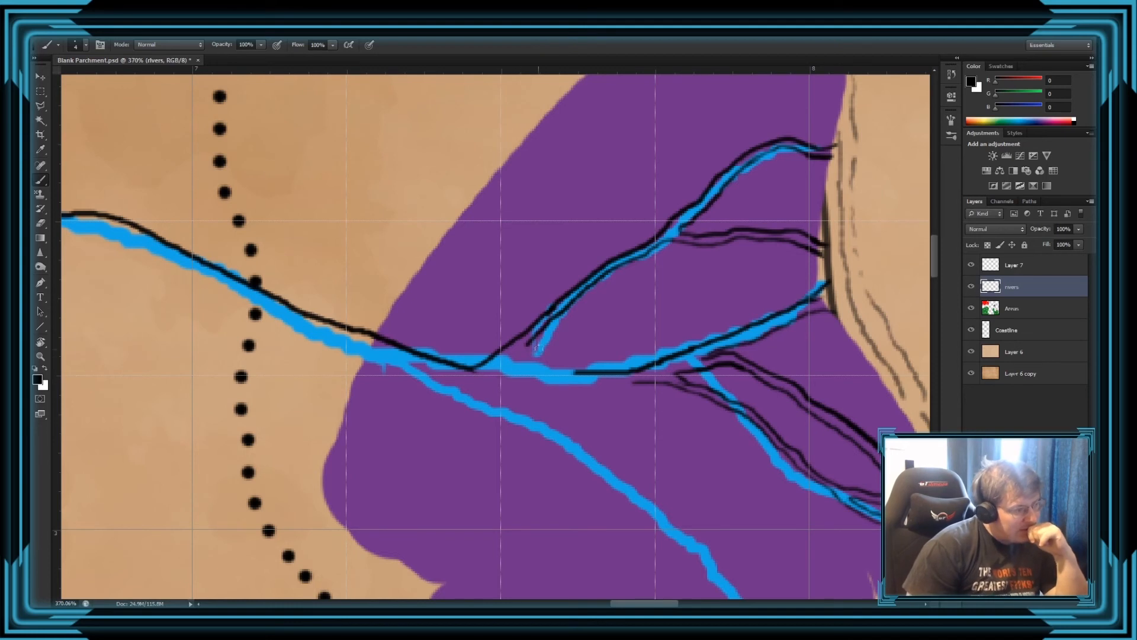
pyautogui.moveTo(527, 345)
pyautogui.mouseDown()
pyautogui.moveTo(501, 362)
pyautogui.moveTo(582, 375)
pyautogui.moveTo(570, 364)
pyautogui.moveTo(579, 373)
pyautogui.moveTo(493, 371)
pyautogui.moveTo(523, 349)
pyautogui.mouseUp()
pyautogui.hotkey('ctrl', 'z')
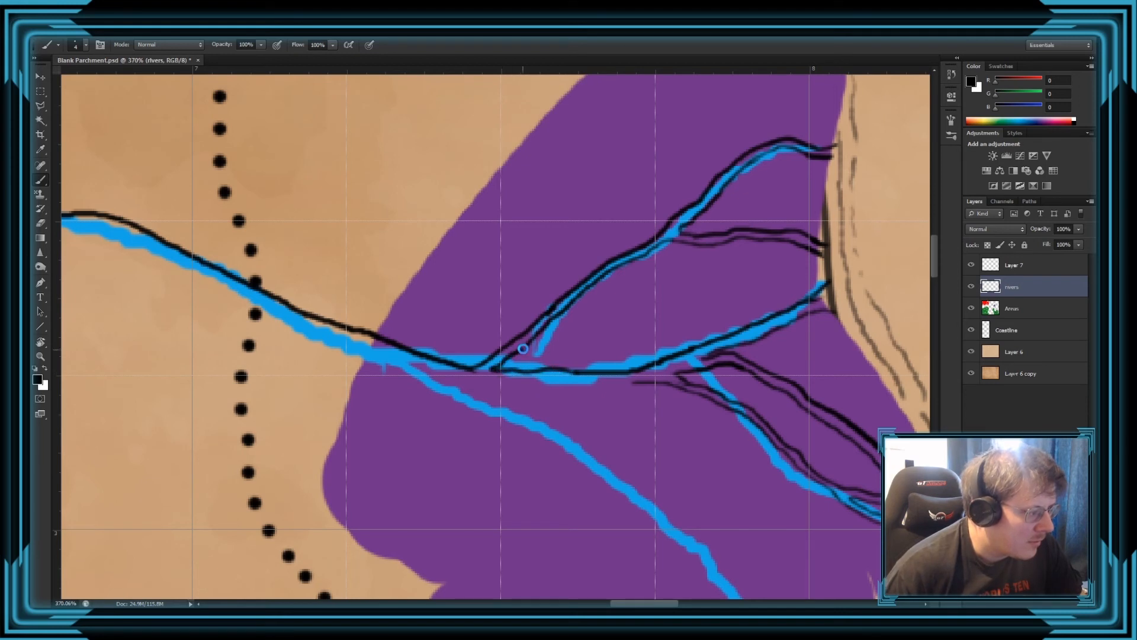
pyautogui.hotkey('ctrl', 'z')
pyautogui.moveTo(577, 373)
pyautogui.mouseDown()
pyautogui.moveTo(501, 371)
pyautogui.moveTo(507, 356)
pyautogui.mouseUp()
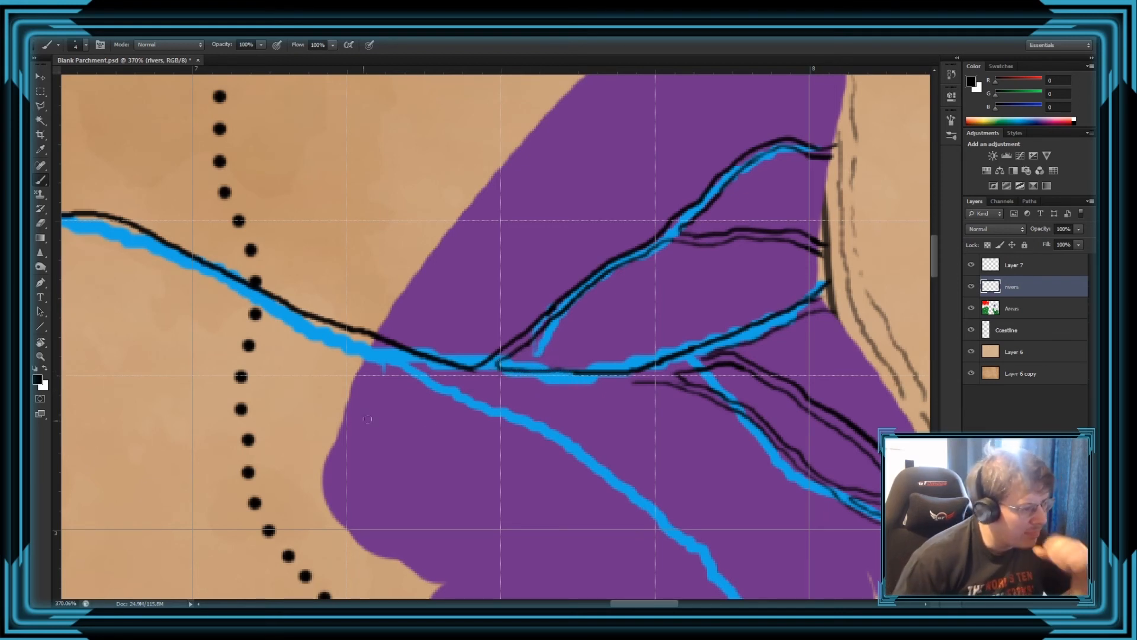
# Draw the southern marsh branch's first bank along the blue guide, veering off it midway to reach the coastline.
pyautogui.scroll(-9, 796, 486)
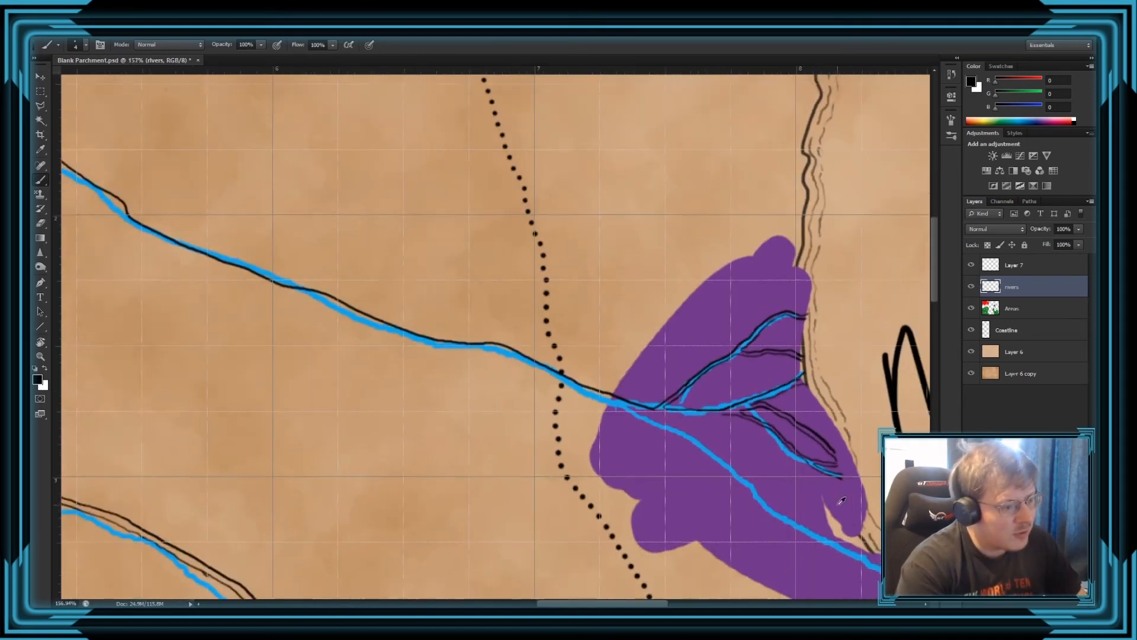
pyautogui.scroll(7, 858, 508)
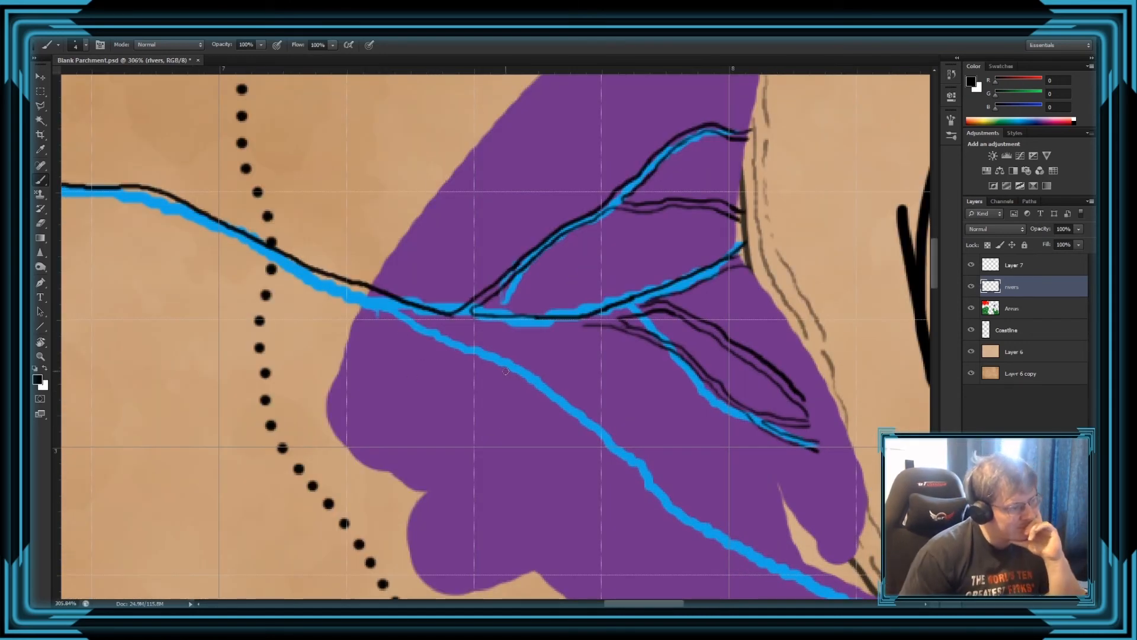
pyautogui.moveTo(401, 311)
pyautogui.mouseDown()
pyautogui.moveTo(472, 343)
pyautogui.moveTo(687, 481)
pyautogui.moveTo(757, 505)
pyautogui.moveTo(839, 510)
pyautogui.mouseUp()
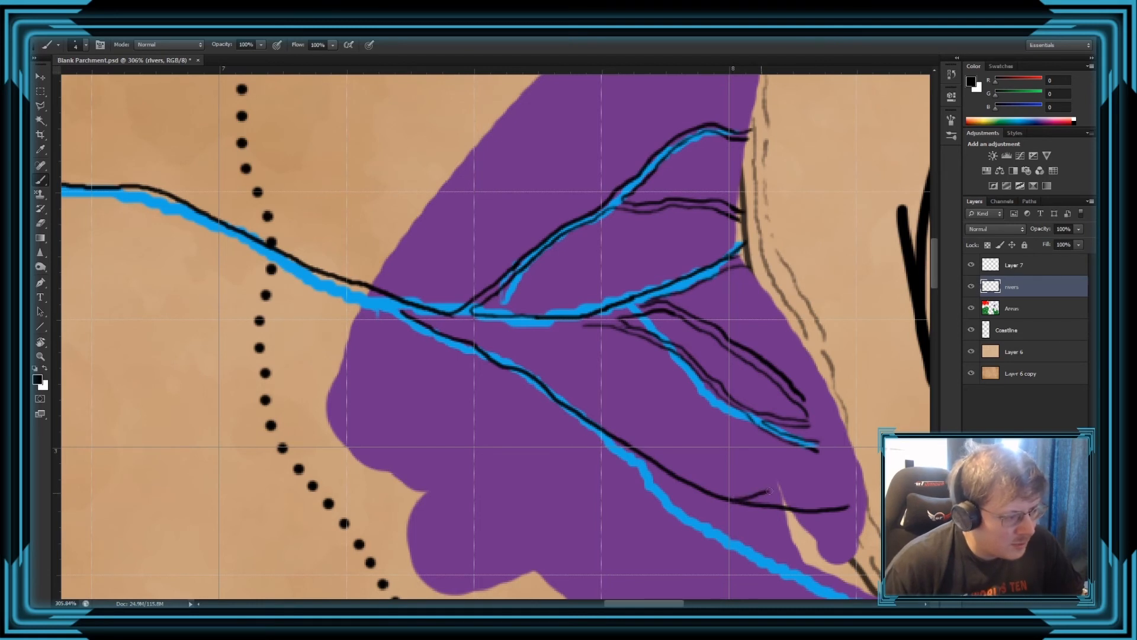
pyautogui.moveTo(823, 466); pyautogui.dragTo(713, 486)
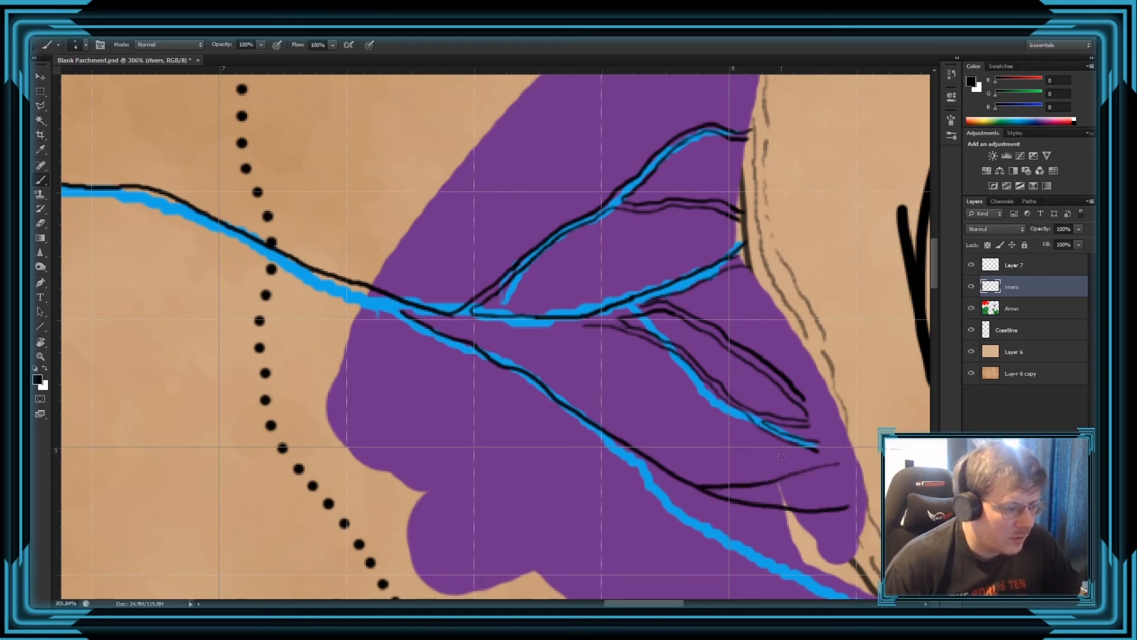
pyautogui.hotkey('ctrl', 'z')
pyautogui.moveTo(827, 468); pyautogui.dragTo(775, 475)
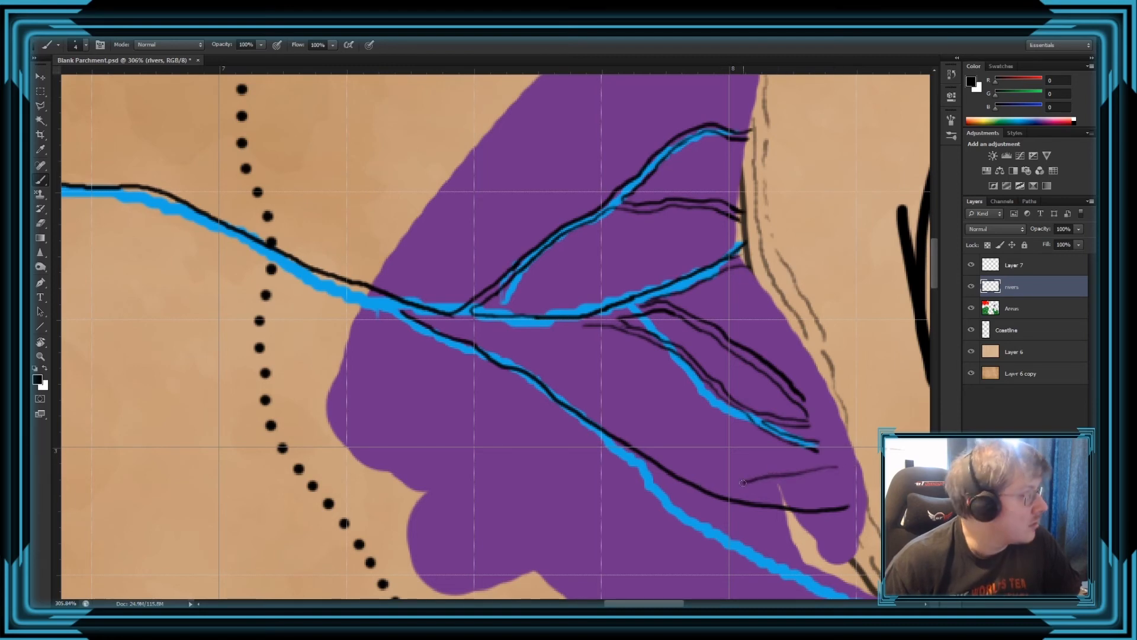
pyautogui.hotkey('ctrl', 'z')
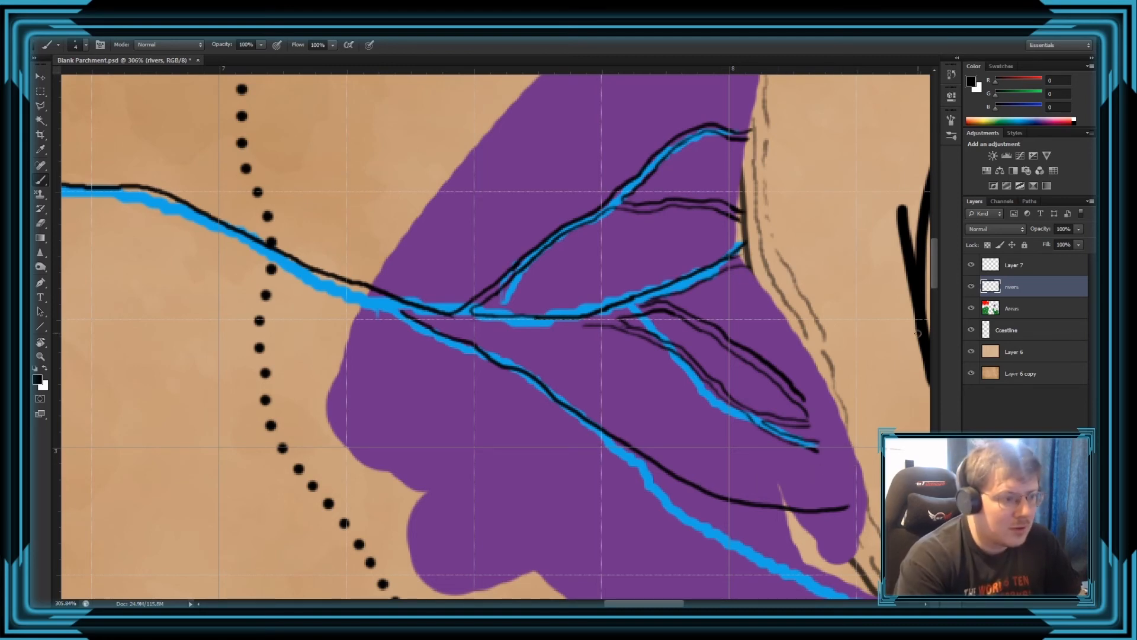
# Hide the Areas layer and erase the end of the southern marsh branch's bank line that overshoots the coastline.
pyautogui.click(971, 308)
pyautogui.scroll(-1, 681, 397)
pyautogui.scroll(-5, 711, 397)
pyautogui.scroll(7, 825, 417)
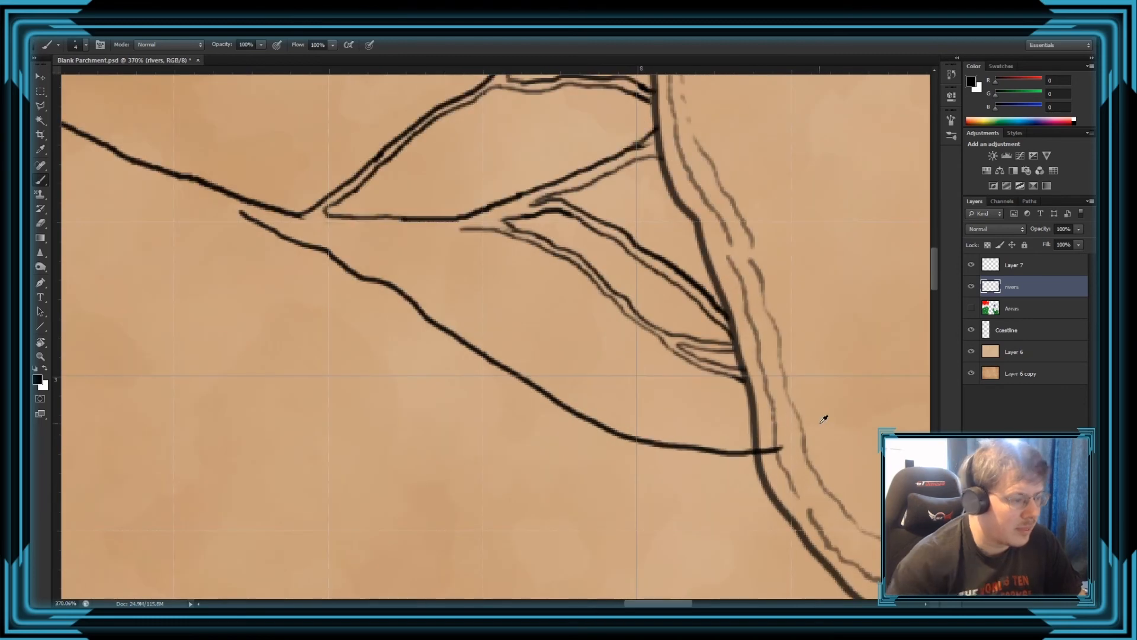
pyautogui.press('e')
pyautogui.hotkey('alt', 'e')
pyautogui.click(429, 393)
pyautogui.press('b')
pyautogui.moveTo(768, 449)
pyautogui.mouseDown()
pyautogui.moveTo(797, 450)
pyautogui.moveTo(766, 440)
pyautogui.moveTo(777, 445)
pyautogui.moveTo(762, 454)
pyautogui.mouseUp()
pyautogui.press('e')
pyautogui.press('b')
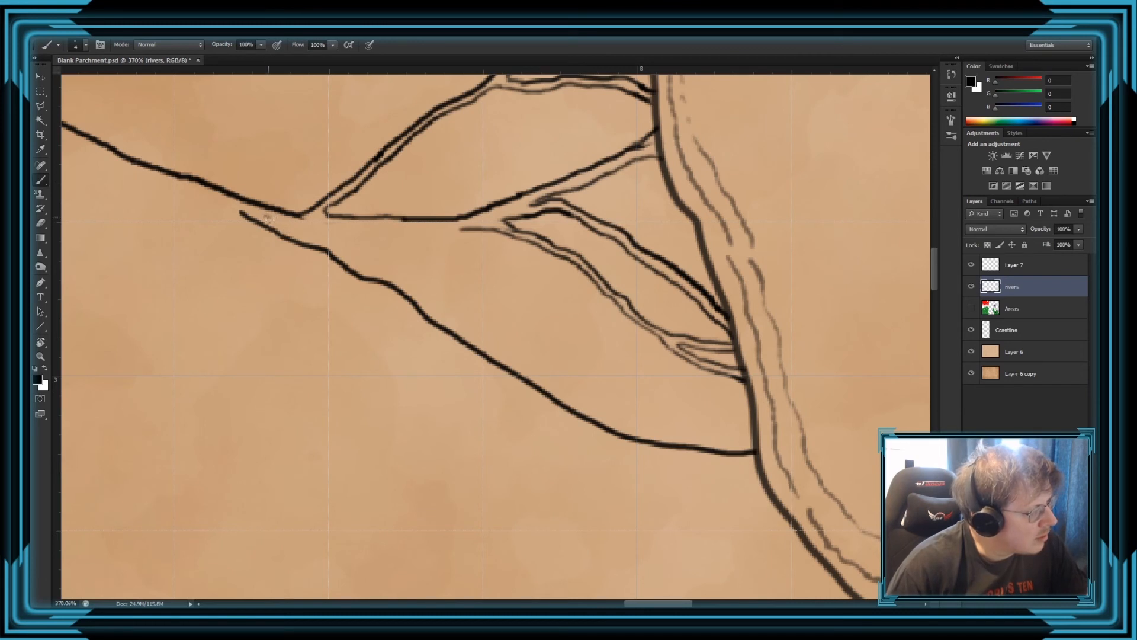
# Draw the southern branch's second bank with a small fork at the coast, and extend the middle branch's lower bank back to their junction.
pyautogui.moveTo(270, 218)
pyautogui.mouseDown()
pyautogui.moveTo(406, 283)
pyautogui.moveTo(588, 409)
pyautogui.moveTo(692, 434)
pyautogui.moveTo(750, 410)
pyautogui.moveTo(731, 424)
pyautogui.moveTo(744, 444)
pyautogui.moveTo(770, 444)
pyautogui.moveTo(708, 442)
pyautogui.moveTo(746, 413)
pyautogui.mouseUp()
pyautogui.hotkey('ctrl', 'z')
pyautogui.hotkey('ctrl', 'alt', 'z')
pyautogui.hotkey('ctrl', 'alt', 'z')
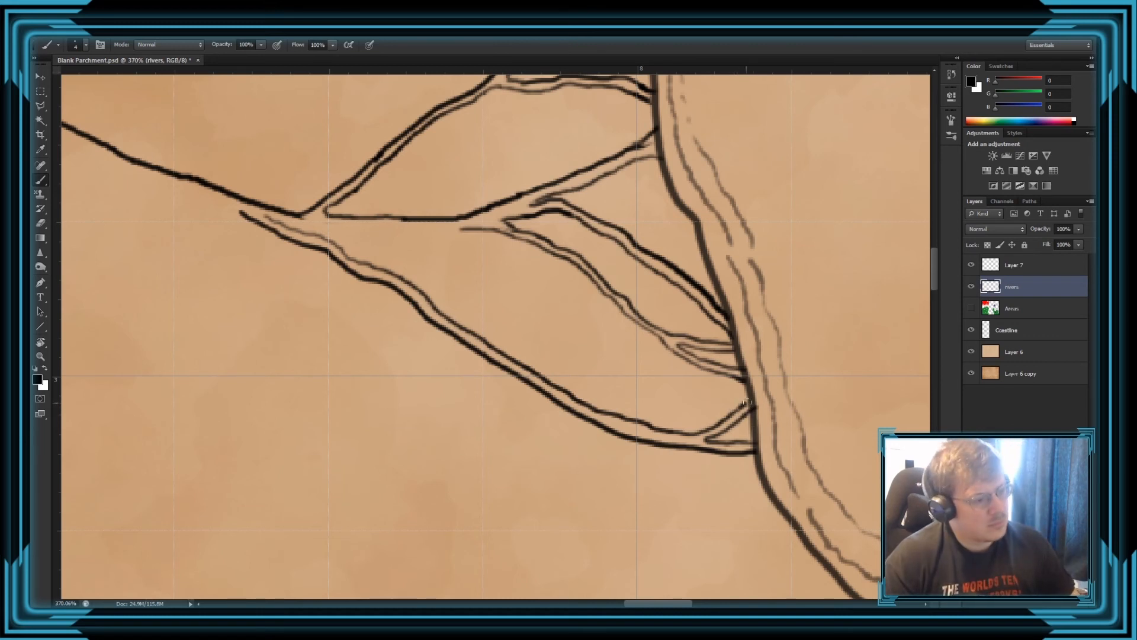
pyautogui.moveTo(747, 403); pyautogui.dragTo(754, 399)
pyautogui.moveTo(267, 215); pyautogui.dragTo(482, 236)
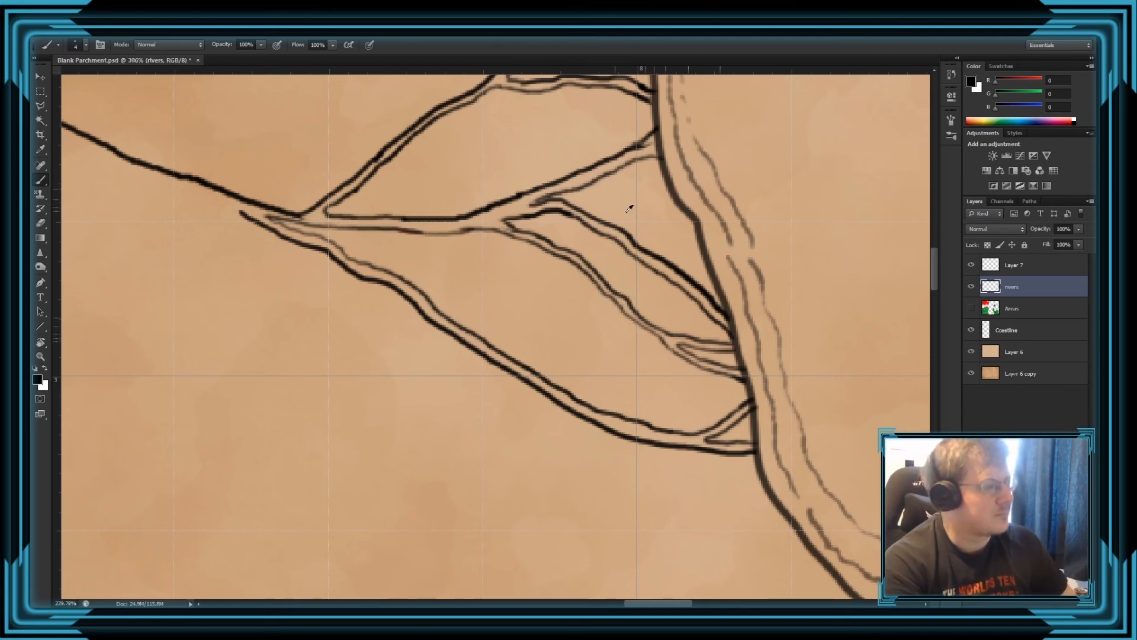
# Draw the northern river's lower bank between the marsh delta and the sharp bend upstream, redoing strokes that stray from the upper bank.
pyautogui.scroll(-5, 533, 234)
pyautogui.scroll(4, 486, 196)
pyautogui.scroll(-8, 703, 251)
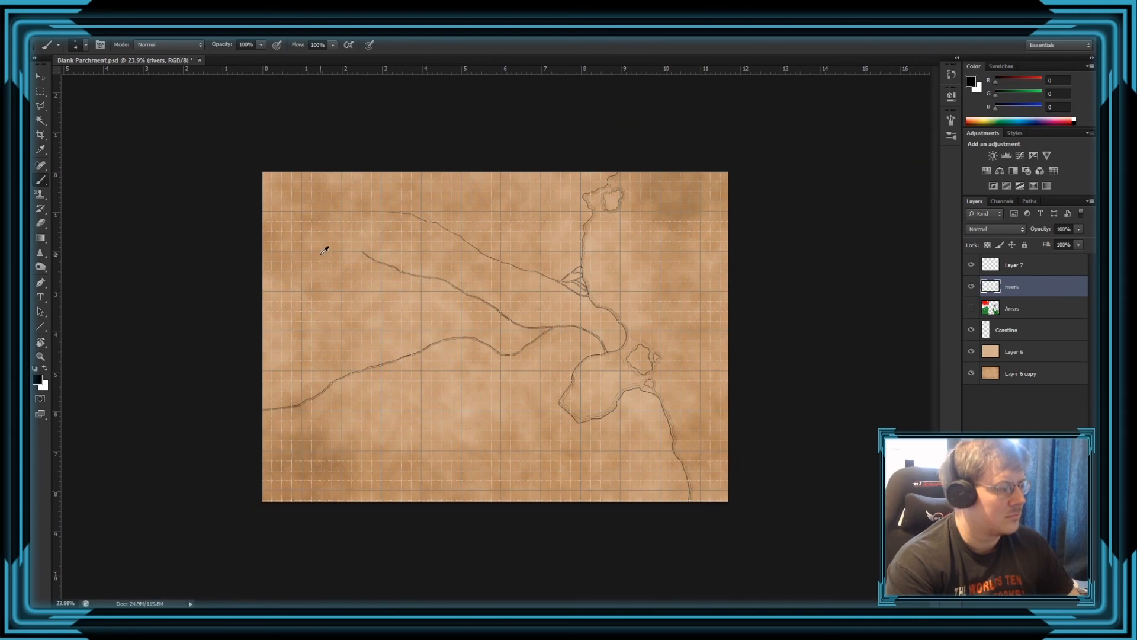
pyautogui.scroll(8, 444, 221)
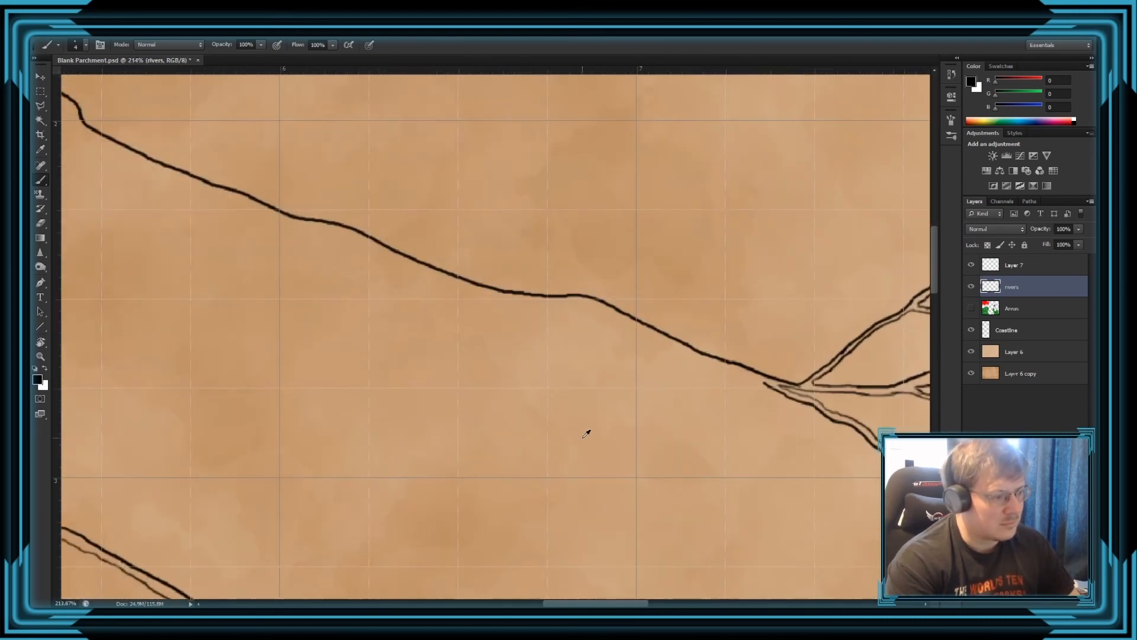
pyautogui.moveTo(365, 239); pyautogui.dragTo(408, 264)
pyautogui.hotkey('ctrl', 'z')
pyautogui.moveTo(767, 385)
pyautogui.mouseDown()
pyautogui.moveTo(723, 362)
pyautogui.moveTo(759, 375)
pyautogui.moveTo(716, 369)
pyautogui.moveTo(605, 313)
pyautogui.moveTo(497, 303)
pyautogui.moveTo(311, 237)
pyautogui.moveTo(348, 240)
pyautogui.mouseUp()
pyautogui.hotkey('ctrl', 'z')
pyautogui.hotkey('ctrl', 'z')
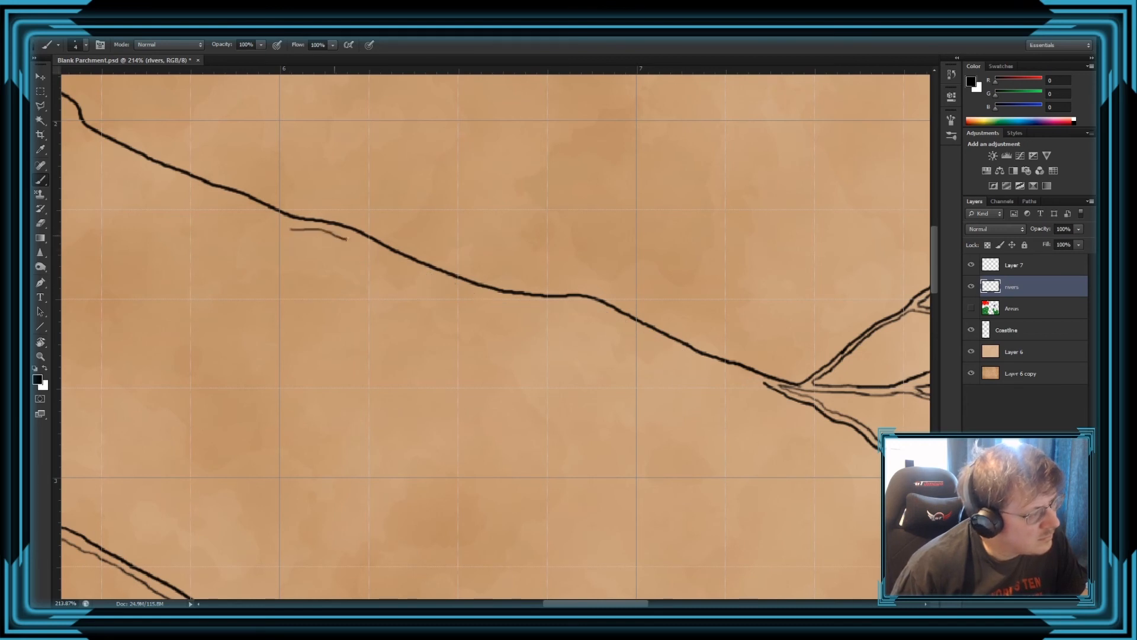
pyautogui.moveTo(419, 273); pyautogui.dragTo(423, 274)
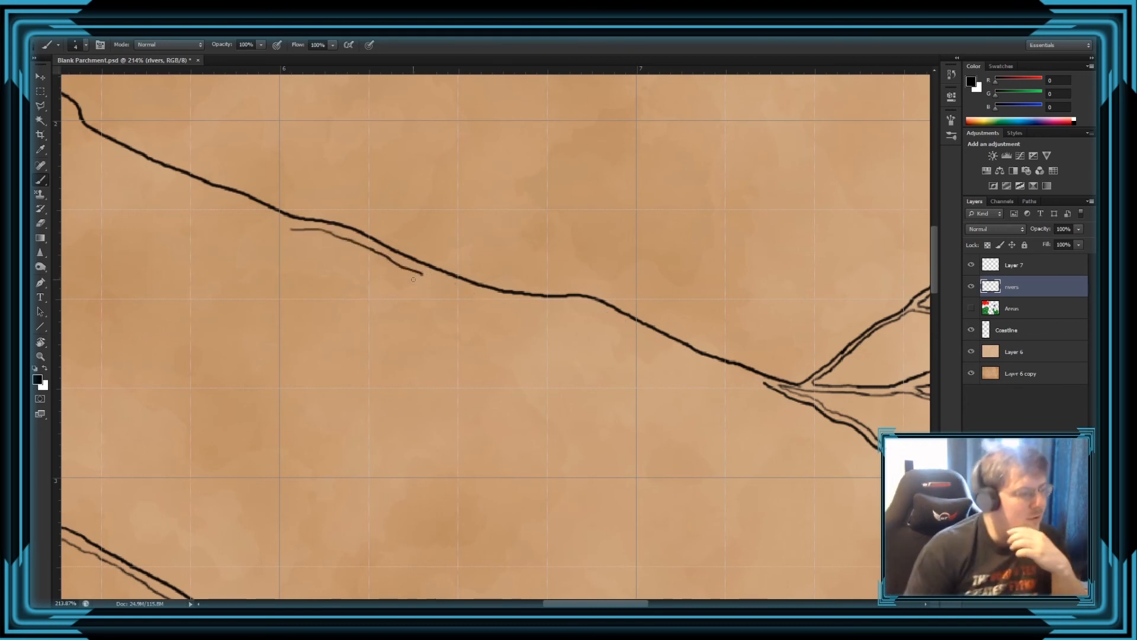
pyautogui.hotkey('ctrl', 'z')
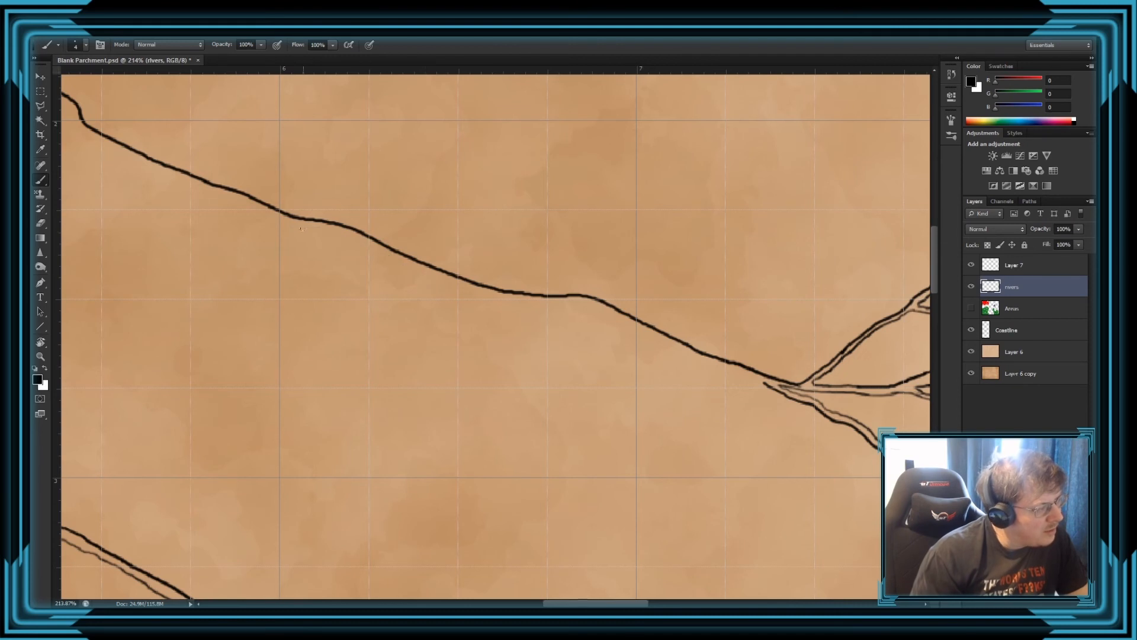
pyautogui.moveTo(364, 247)
pyautogui.mouseDown()
pyautogui.moveTo(497, 302)
pyautogui.moveTo(600, 315)
pyautogui.moveTo(708, 366)
pyautogui.mouseUp()
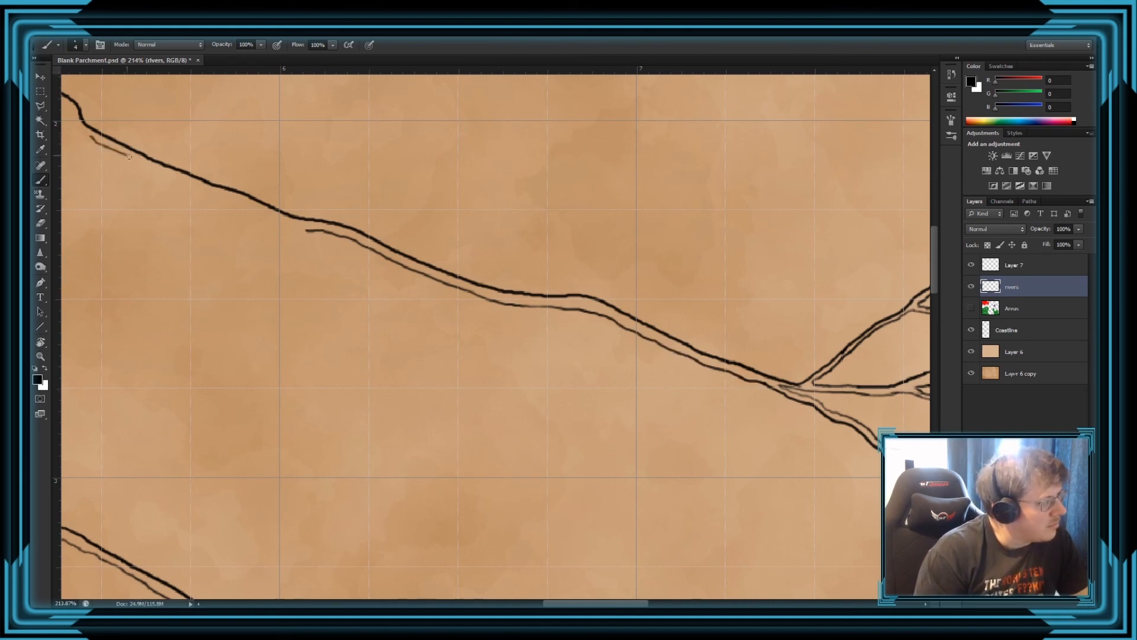
pyautogui.moveTo(209, 192); pyautogui.dragTo(311, 231)
# Draw the northern river's lower bank from its western source downstream, just past the bend on its upper course.
pyautogui.scroll(-12, 269, 195)
pyautogui.scroll(5, 359, 127)
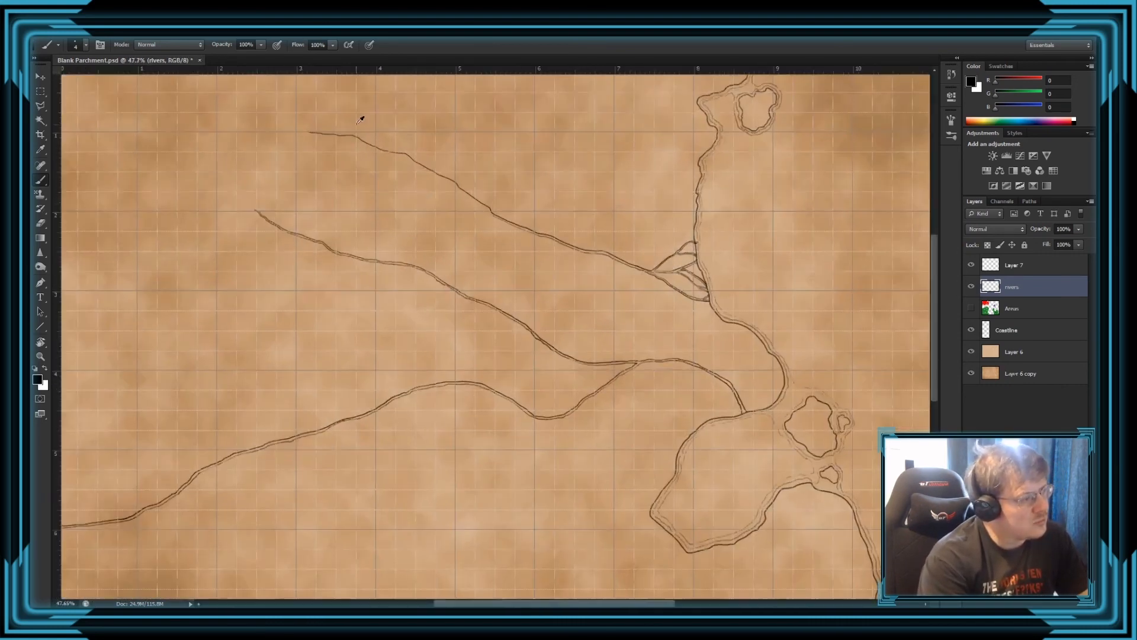
pyautogui.scroll(4, 360, 120)
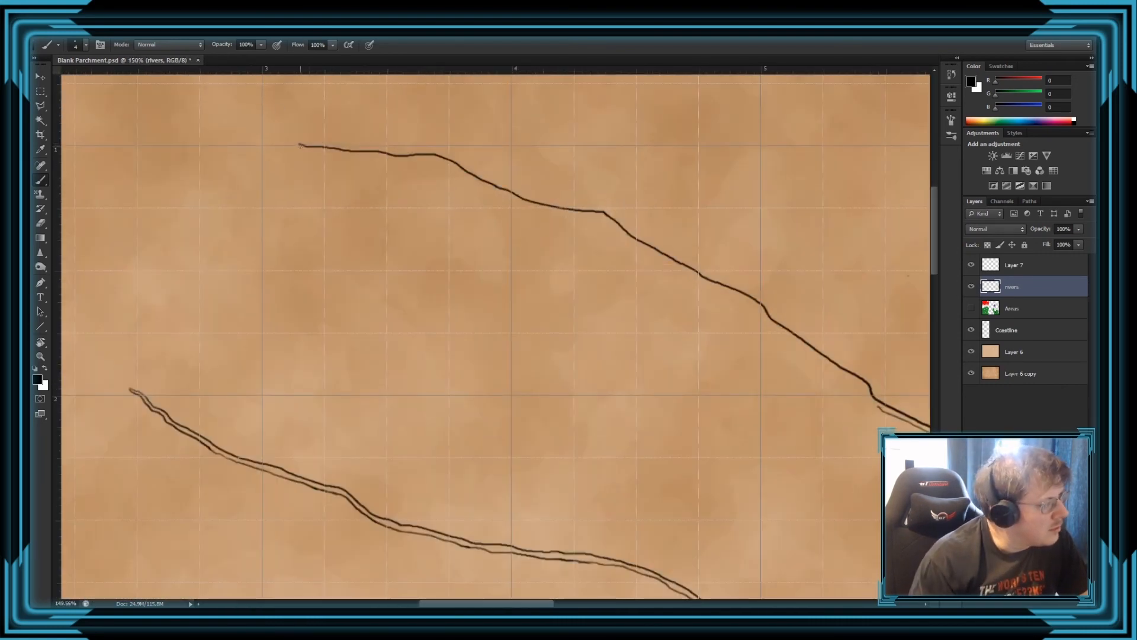
pyautogui.moveTo(313, 150); pyautogui.dragTo(337, 155)
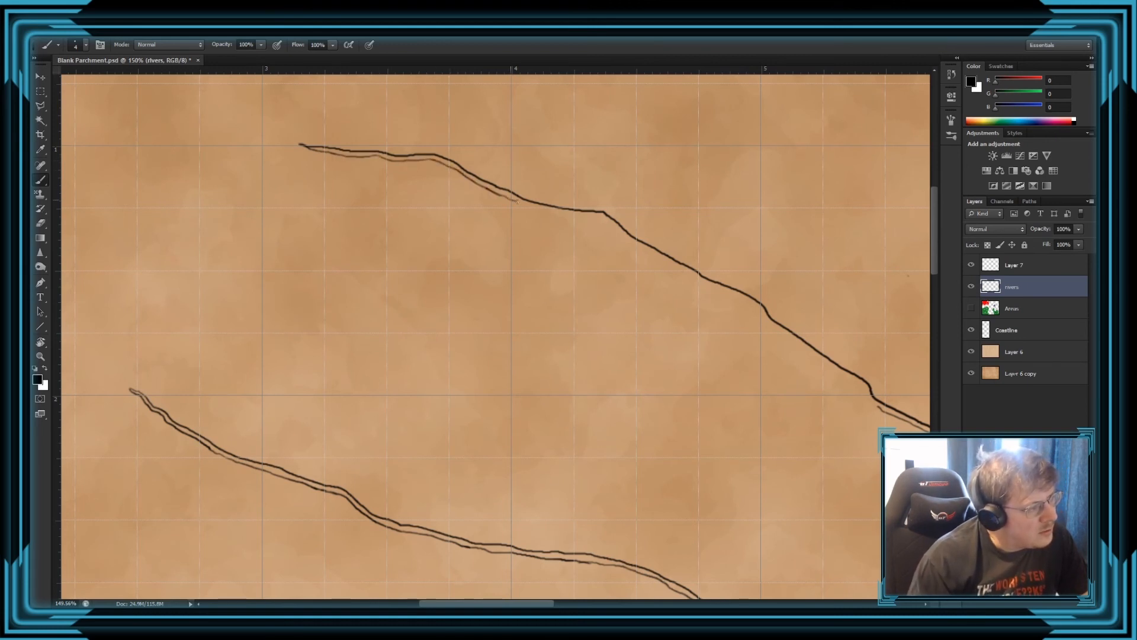
pyautogui.moveTo(545, 209); pyautogui.dragTo(592, 218)
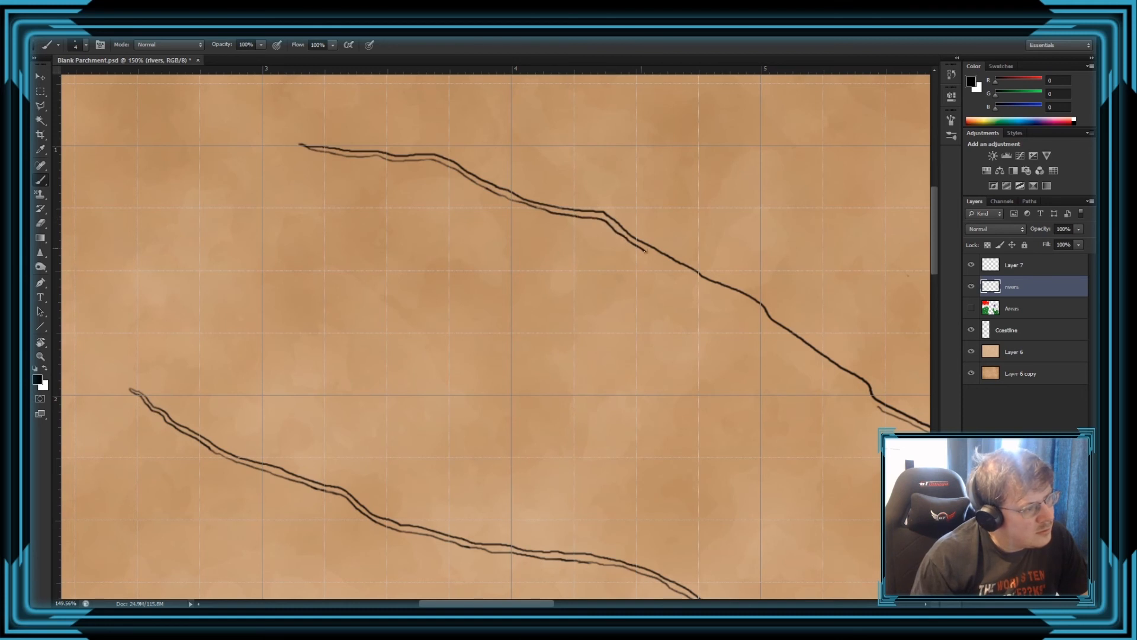
# Continue the northern river's lower bank downstream to close the gap to the section coming up from the delta.
pyautogui.moveTo(522, 603); pyautogui.dragTo(577, 603)
pyautogui.moveTo(472, 318); pyautogui.dragTo(344, 318)
pyautogui.hotkey('ctrl', 'z')
pyautogui.keyDown('shift'); pyautogui.rightClick(603, 278); pyautogui.keyUp('shift')
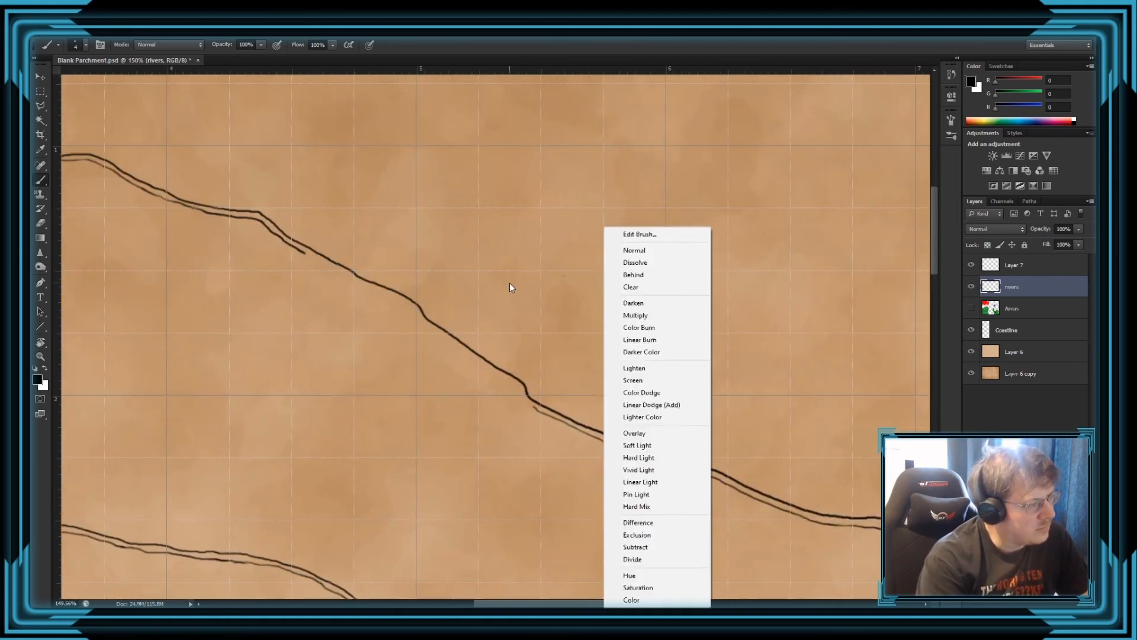
pyautogui.click(510, 284)
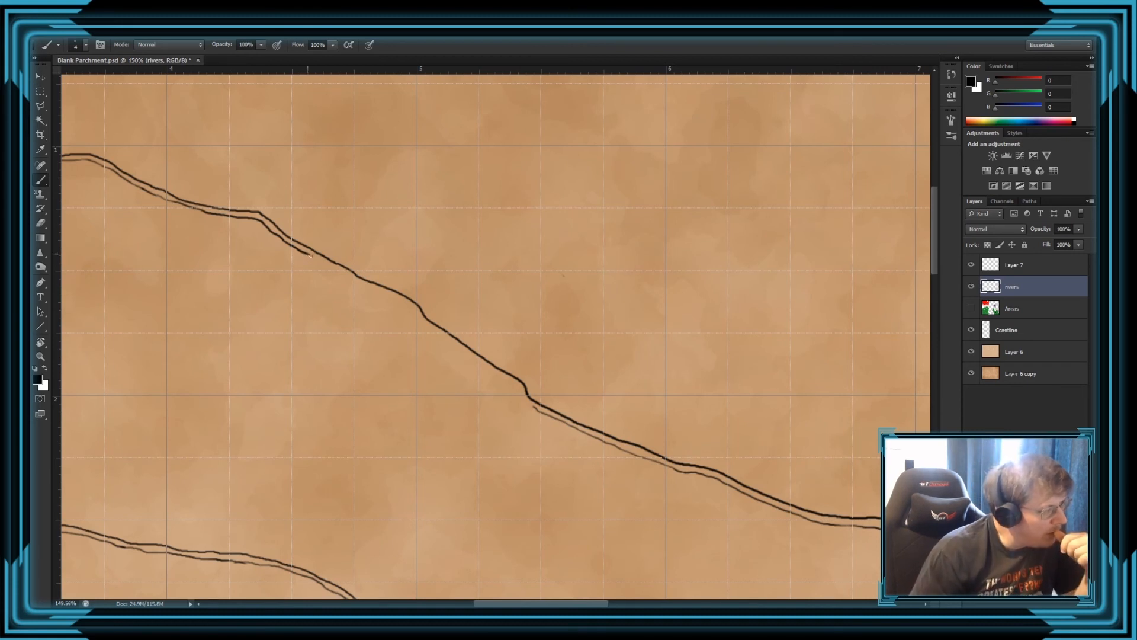
pyautogui.moveTo(333, 268); pyautogui.dragTo(382, 293)
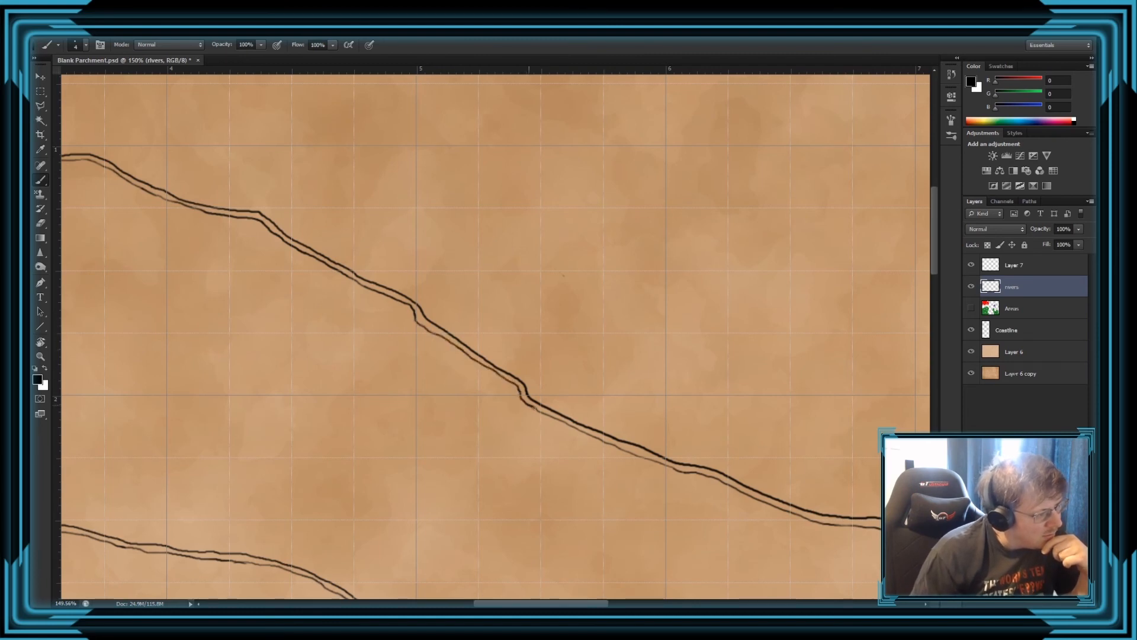
# Show the Areas layer and draw a new river's first bank from the east coast through the southeastern forest to the map's southern edge.
pyautogui.scroll(-5, 537, 410)
pyautogui.scroll(1, 617, 332)
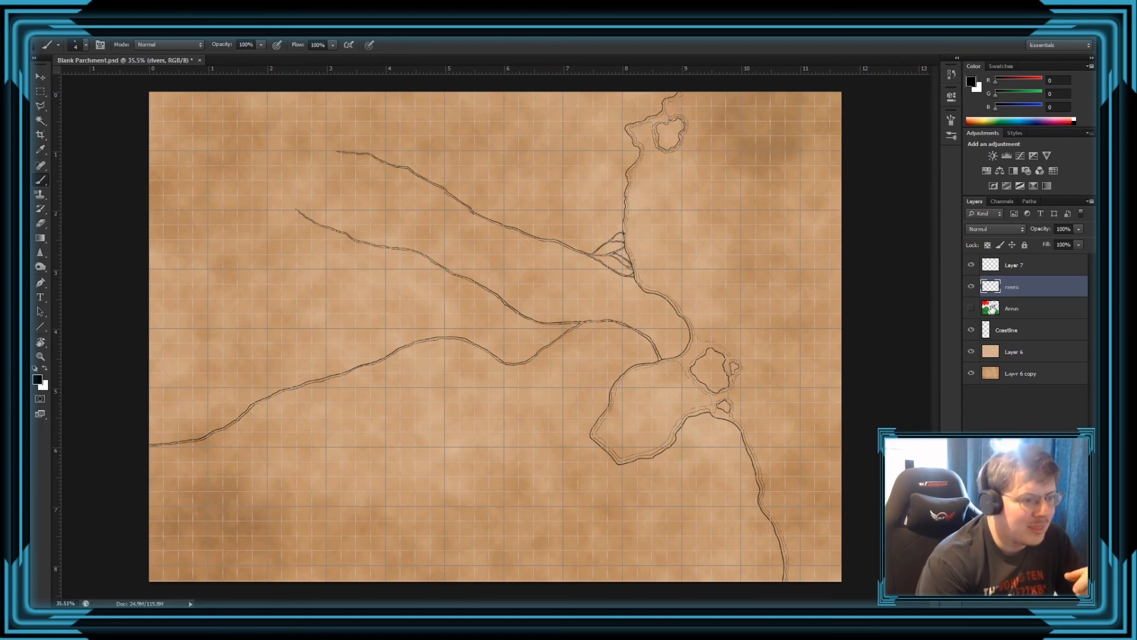
pyautogui.click(973, 309)
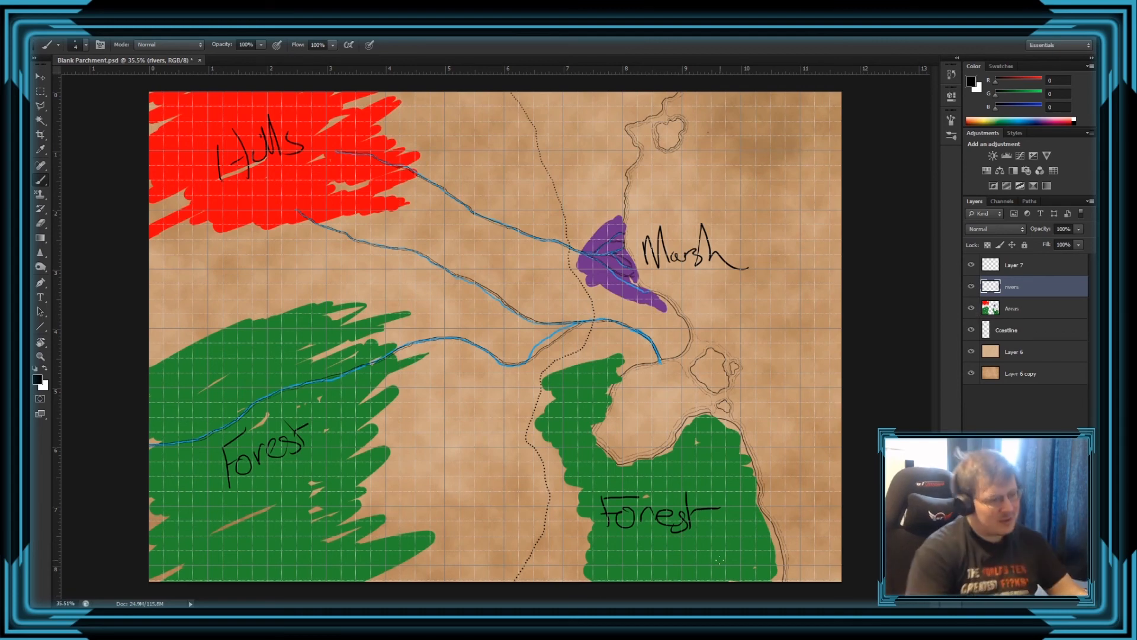
pyautogui.scroll(5, 672, 508)
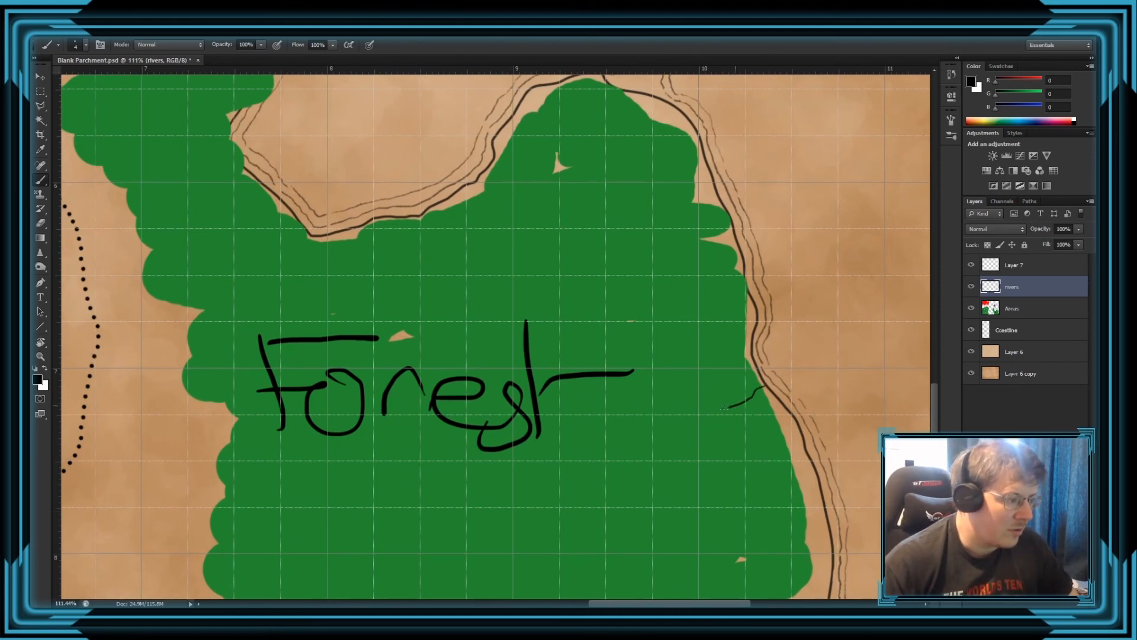
pyautogui.moveTo(724, 407)
pyautogui.mouseDown()
pyautogui.moveTo(502, 508)
pyautogui.moveTo(352, 597)
pyautogui.mouseUp()
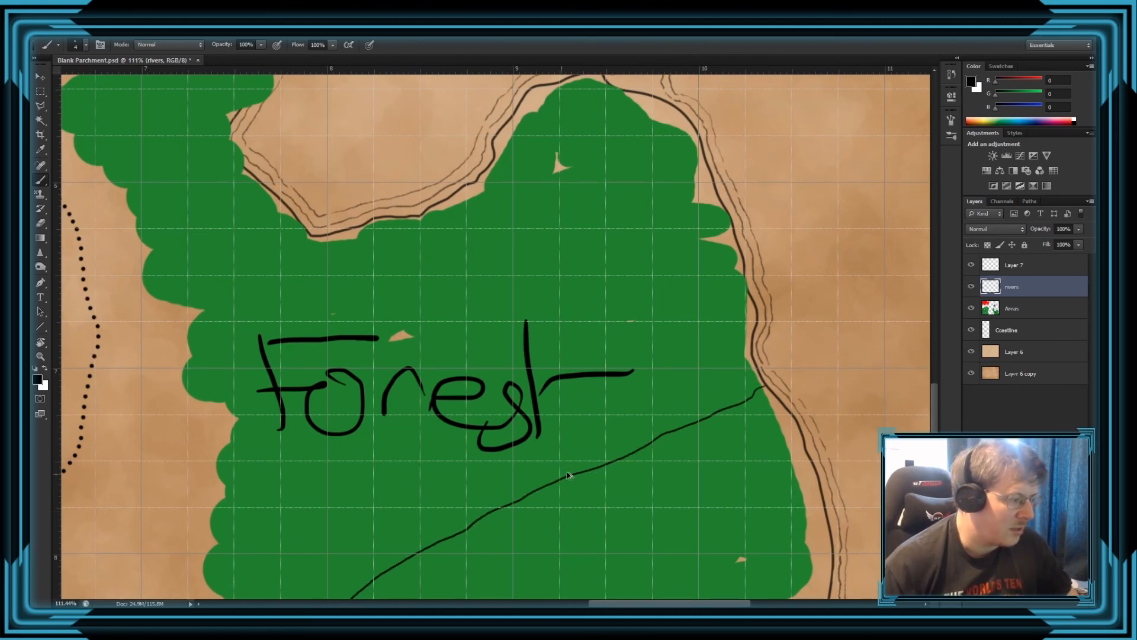
pyautogui.hotkey('ctrl', 'z')
pyautogui.moveTo(769, 390)
pyautogui.mouseDown()
pyautogui.moveTo(636, 465)
pyautogui.moveTo(466, 506)
pyautogui.moveTo(404, 537)
pyautogui.moveTo(338, 598)
pyautogui.mouseUp()
# Draw the forest river's second bank just below the first, from the map's southern edge to the coastline, redoing uneven strokes.
pyautogui.scroll(-3, 378, 497)
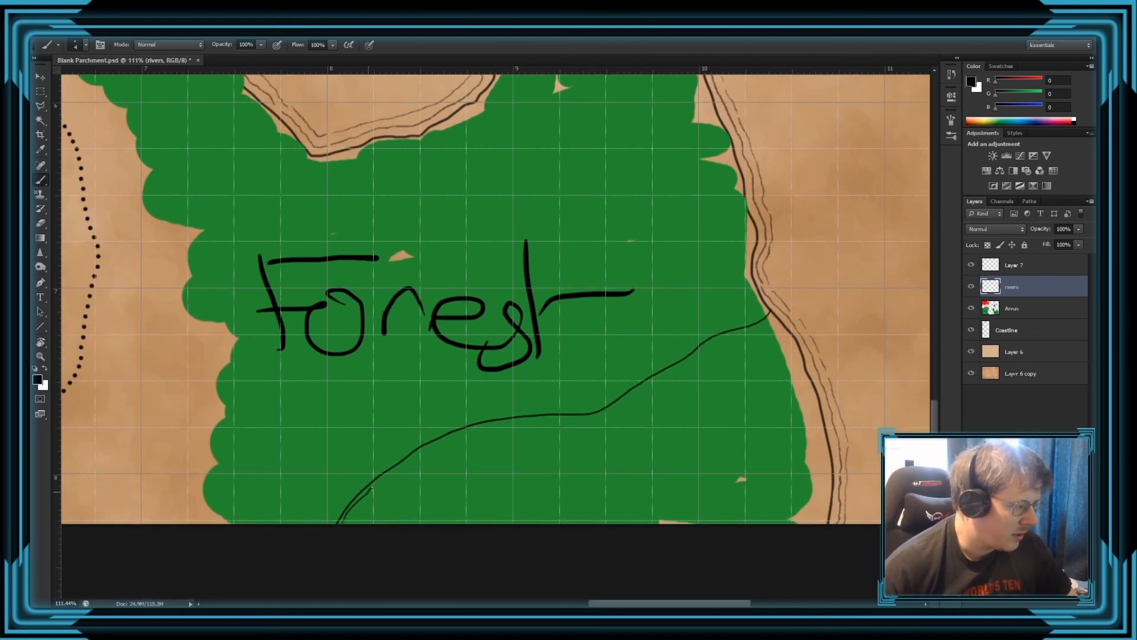
pyautogui.hotkey('ctrl', 'z')
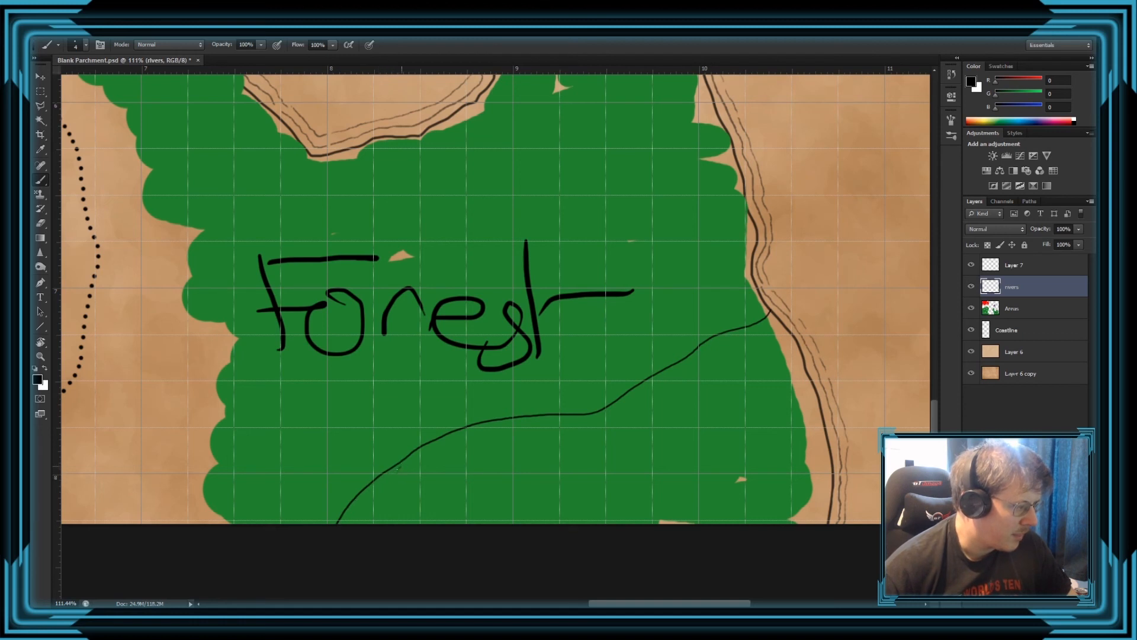
pyautogui.hotkey('ctrl', 'z')
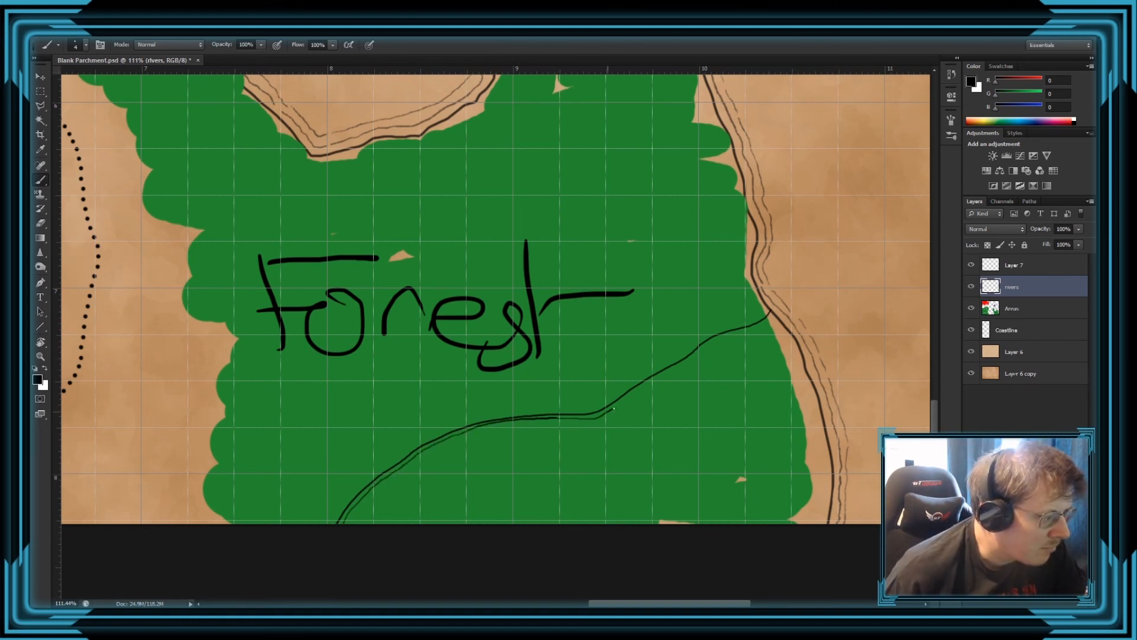
pyautogui.moveTo(695, 360); pyautogui.dragTo(770, 314)
pyautogui.hotkey('ctrl', 'z')
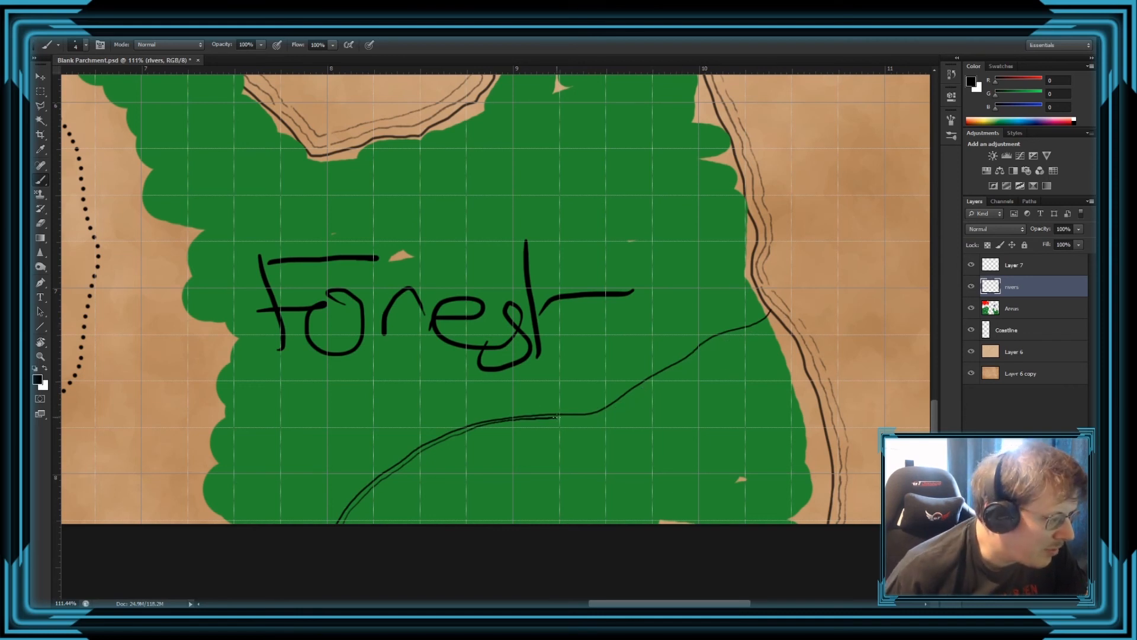
pyautogui.moveTo(567, 417); pyautogui.dragTo(617, 407)
pyautogui.hotkey('ctrl', 'z')
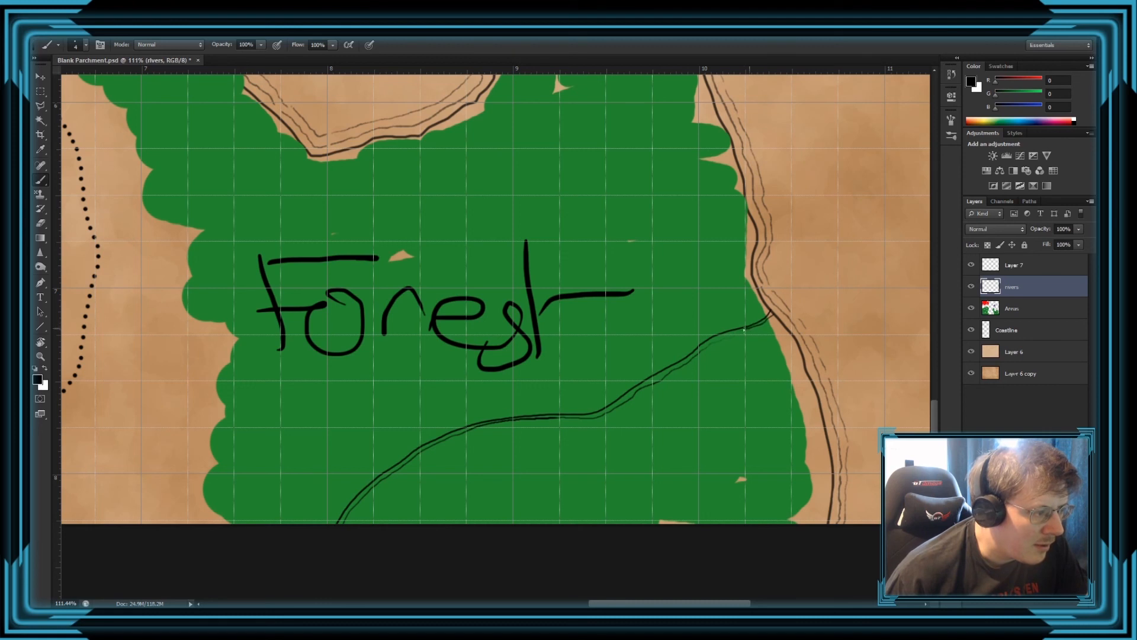
pyautogui.moveTo(745, 330); pyautogui.dragTo(737, 333)
pyautogui.hotkey('ctrl', 'z')
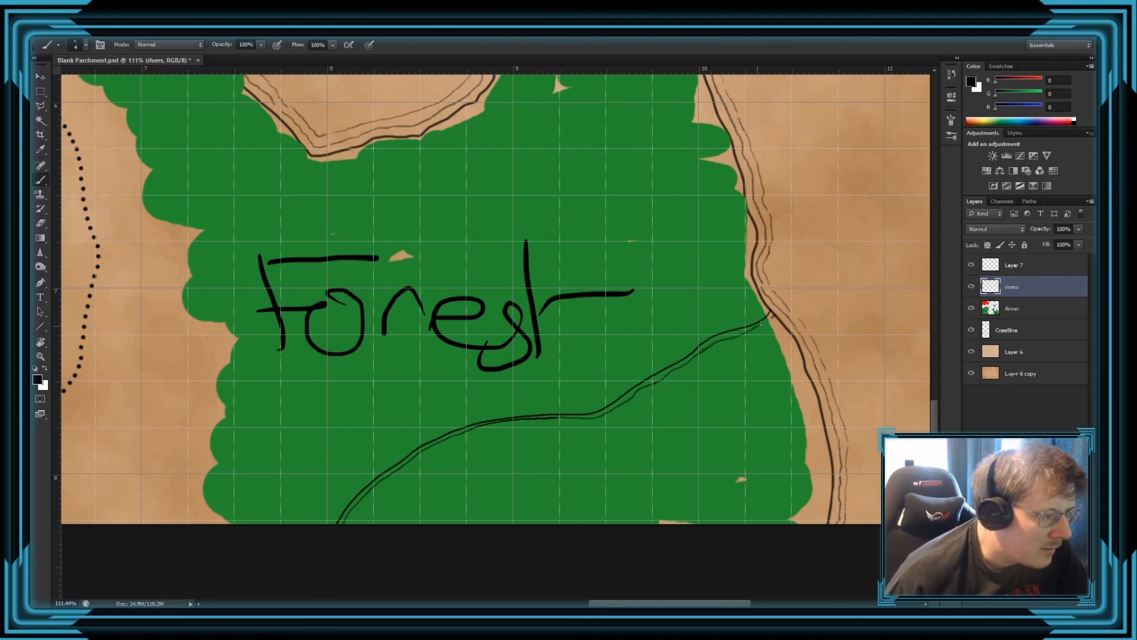
pyautogui.hotkey('ctrl', 'z')
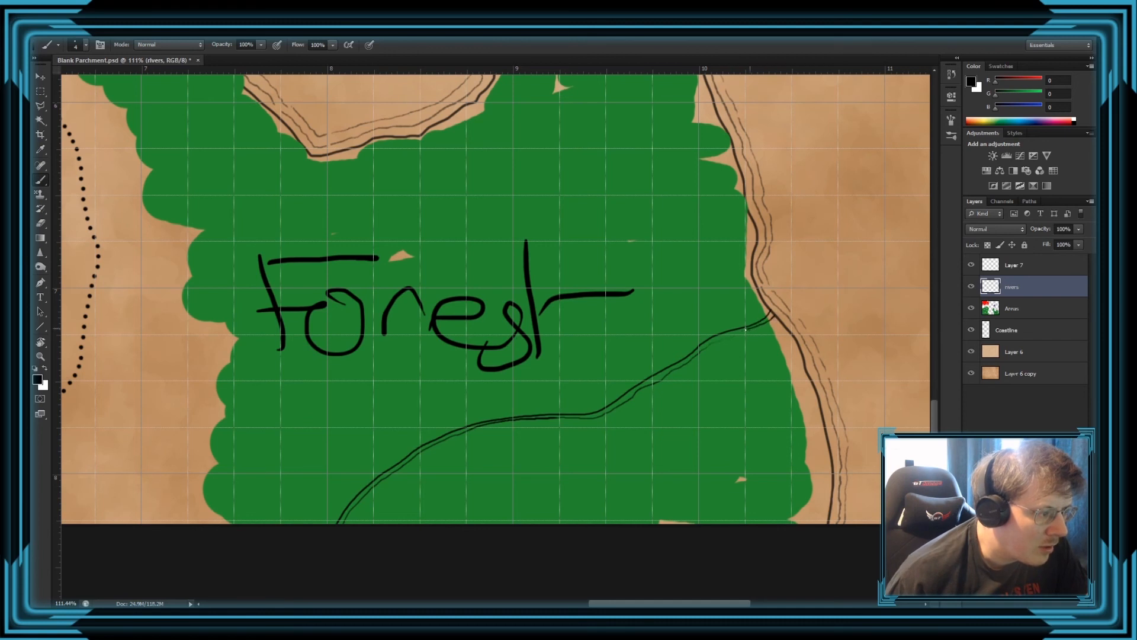
pyautogui.hotkey('ctrl', 'z')
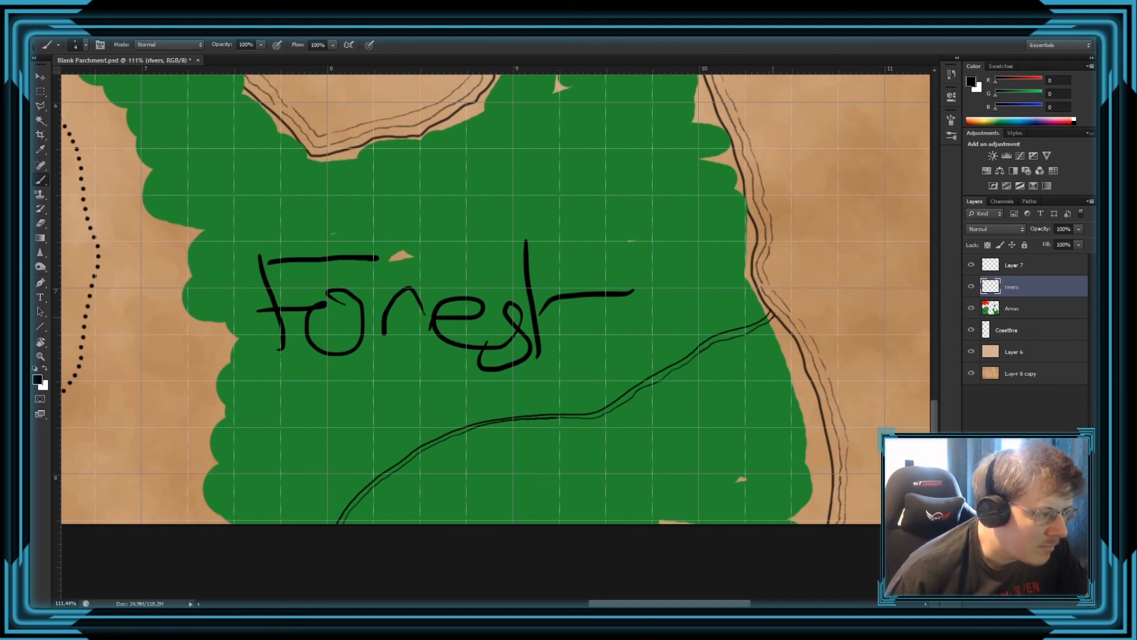
# Move the Coastline layer above the Areas layer.
pyautogui.press('e')
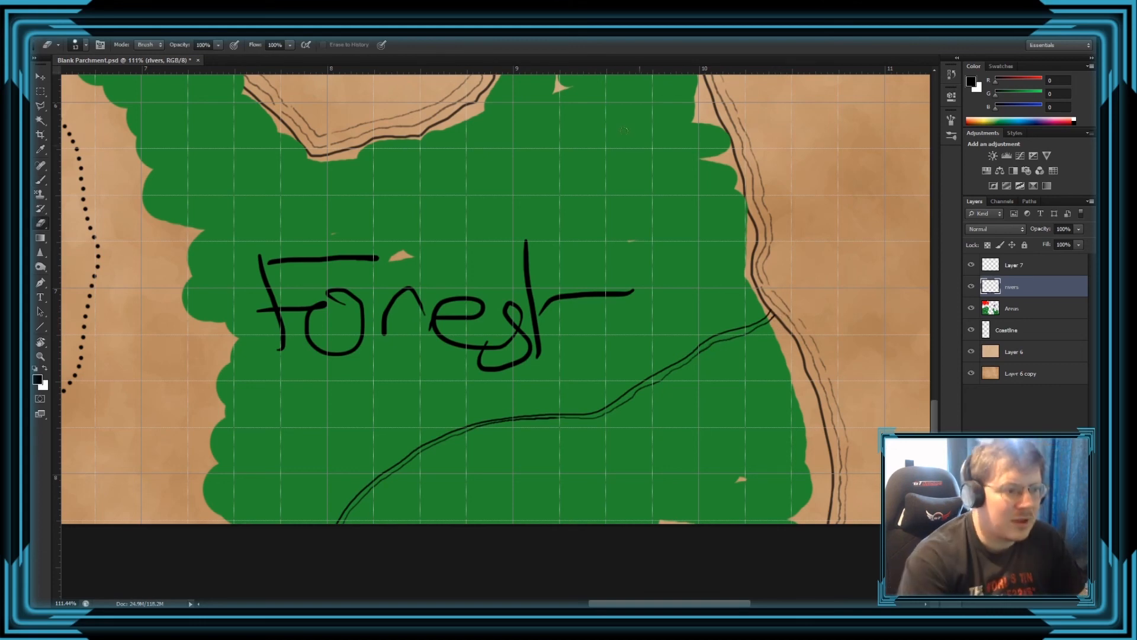
pyautogui.scroll(9, 882, 312)
pyautogui.click(1030, 333)
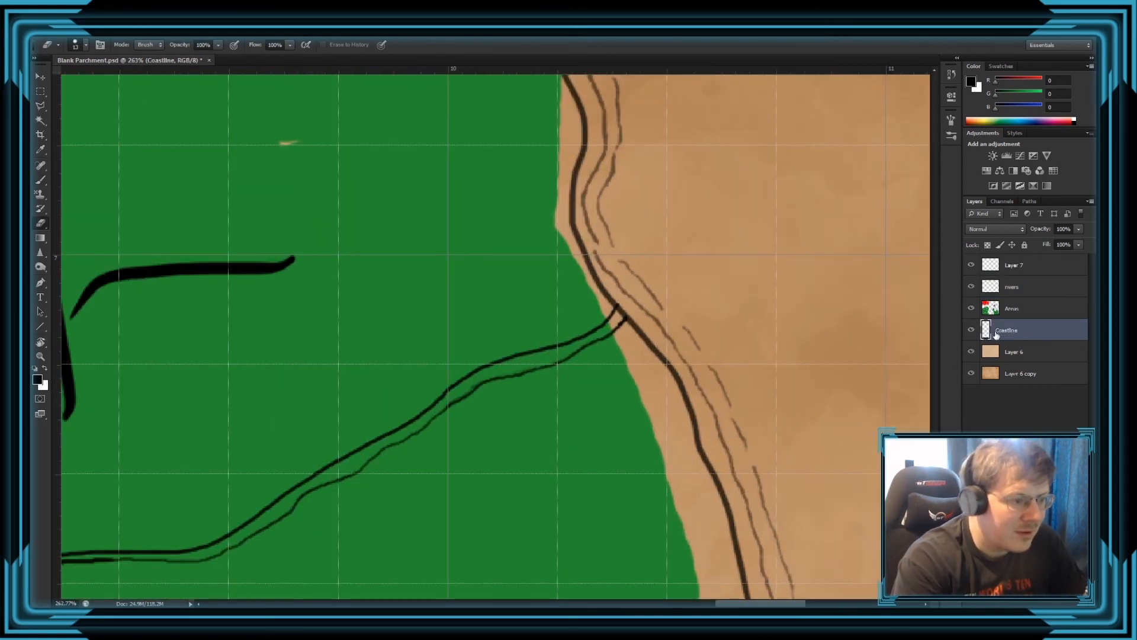
pyautogui.click(975, 331)
pyautogui.click(972, 330)
pyautogui.moveTo(1007, 329); pyautogui.dragTo(1007, 305)
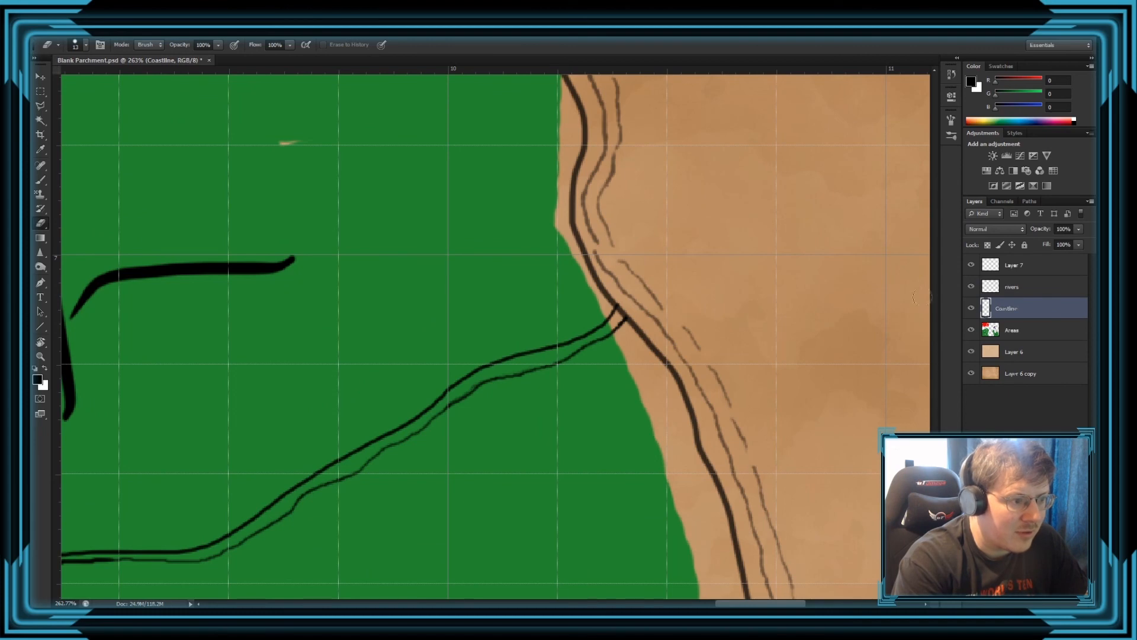
pyautogui.press('b')
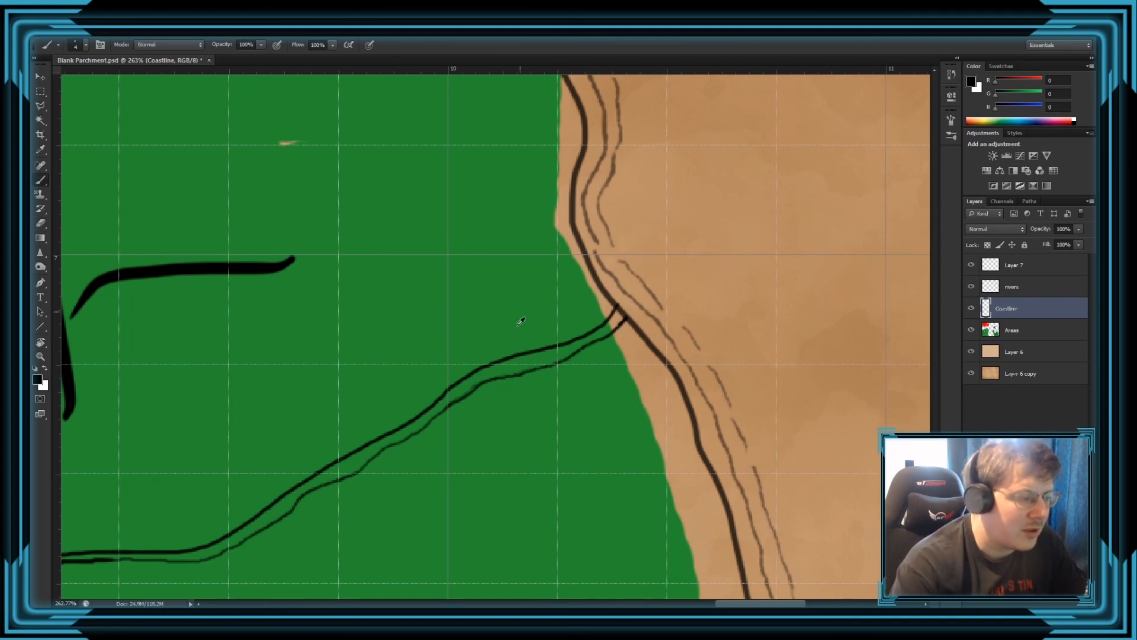
# Duplicate the rivers and Coastline layers together.
pyautogui.scroll(-5, 521, 321)
pyautogui.keyDown('ctrl'); pyautogui.click(1013, 286); pyautogui.keyUp('ctrl')
pyautogui.rightClick(1040, 290)
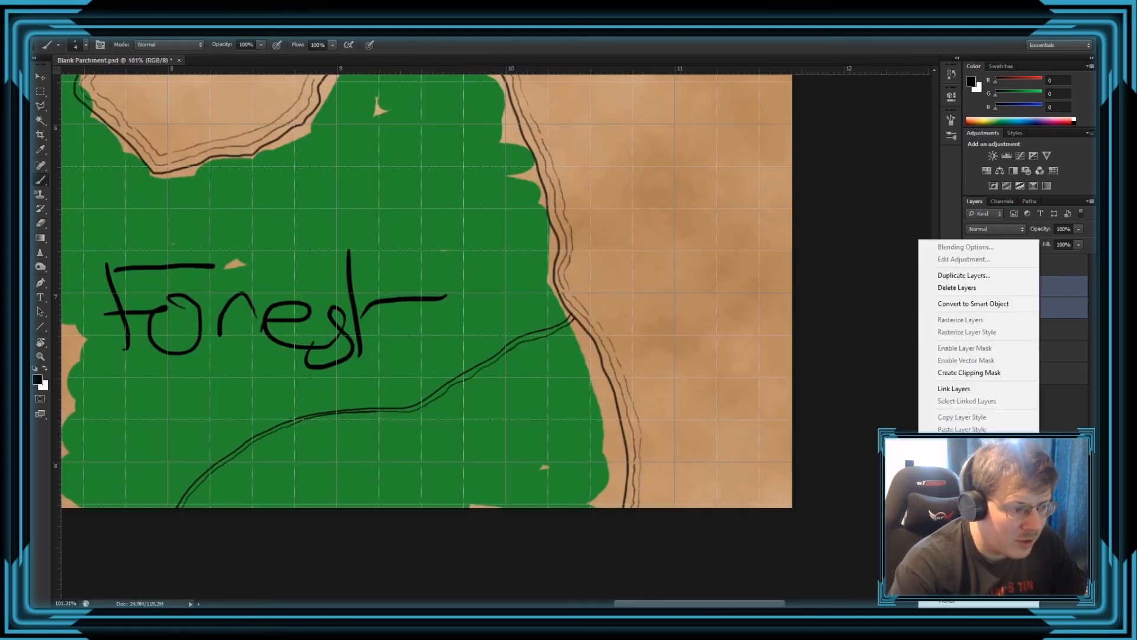
pyautogui.click(978, 276)
pyautogui.click(658, 201)
# Merge the duplicated rivers and Coastline layers into one layer.
pyautogui.rightClick(1027, 288)
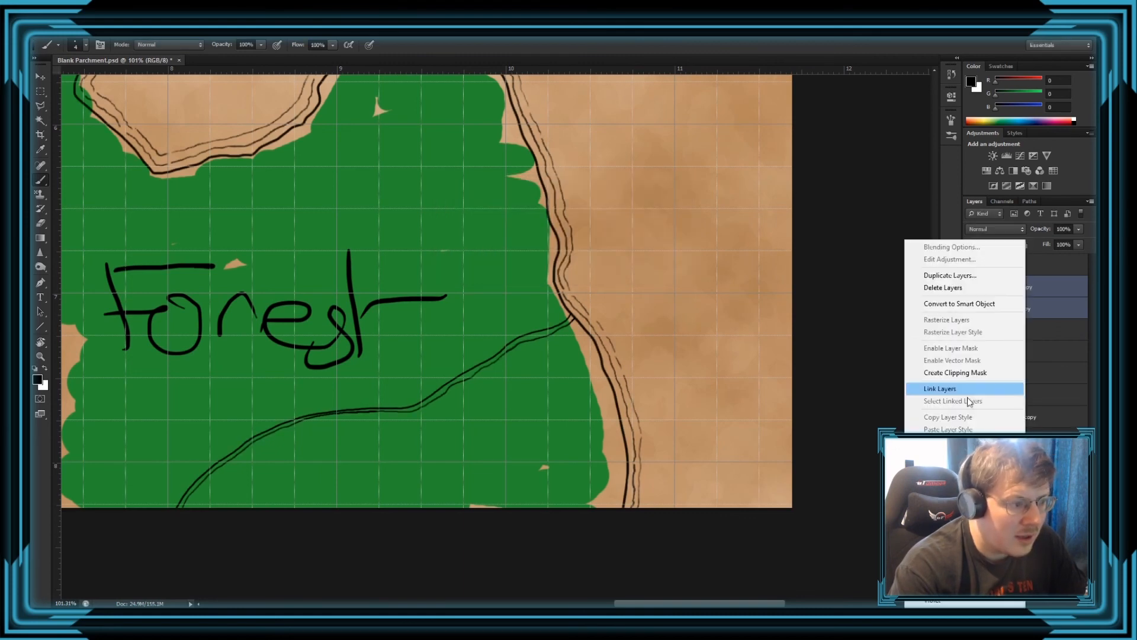
pyautogui.click(948, 485)
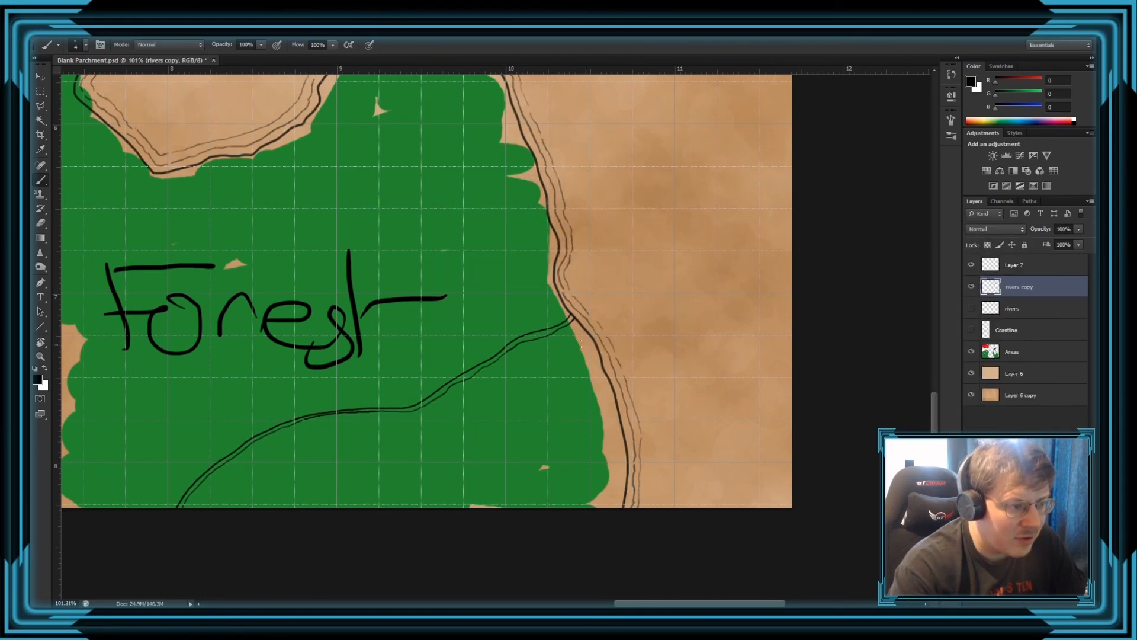
# Erase the coastline across the forest river's mouth and join both river banks to the coast with curved strokes.
pyautogui.scroll(6, 564, 292)
pyautogui.hotkey('alt', 'e')
pyautogui.press('Escape')
pyautogui.moveTo(583, 347)
pyautogui.mouseDown()
pyautogui.moveTo(538, 302)
pyautogui.moveTo(544, 312)
pyautogui.mouseUp()
pyautogui.press('b')
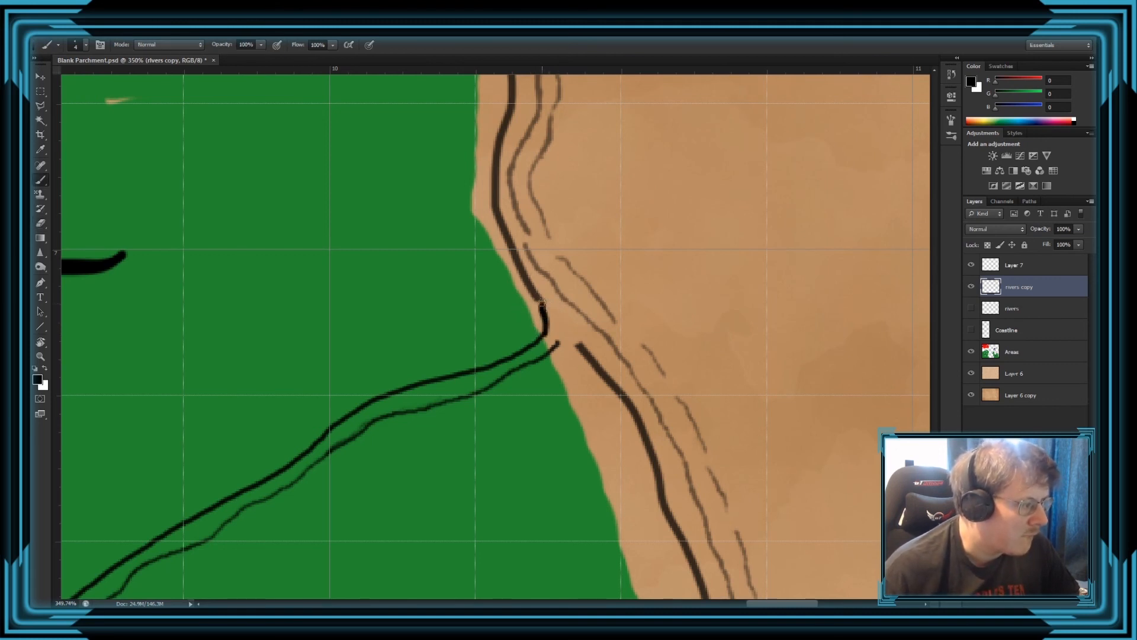
pyautogui.moveTo(560, 344); pyautogui.dragTo(586, 347)
# Set the eraser size to 5 and trim the uneven strokes where the forest river's lower bank meets the coastline.
pyautogui.press('e')
pyautogui.hotkey('alt', 'e')
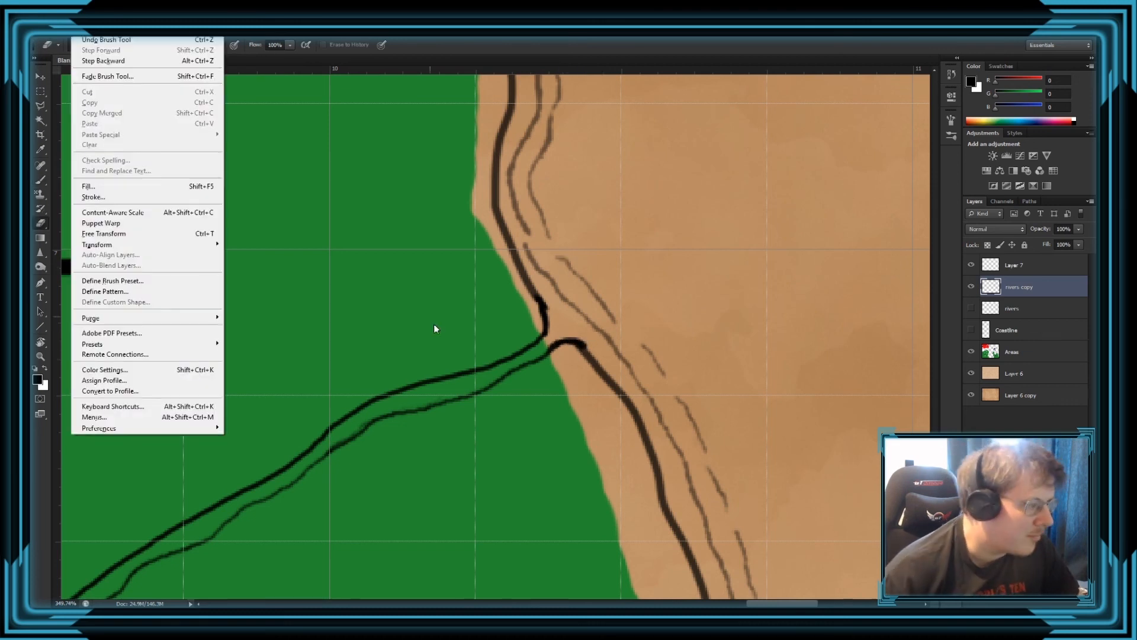
pyautogui.click(436, 327)
pyautogui.moveTo(529, 317); pyautogui.dragTo(532, 313)
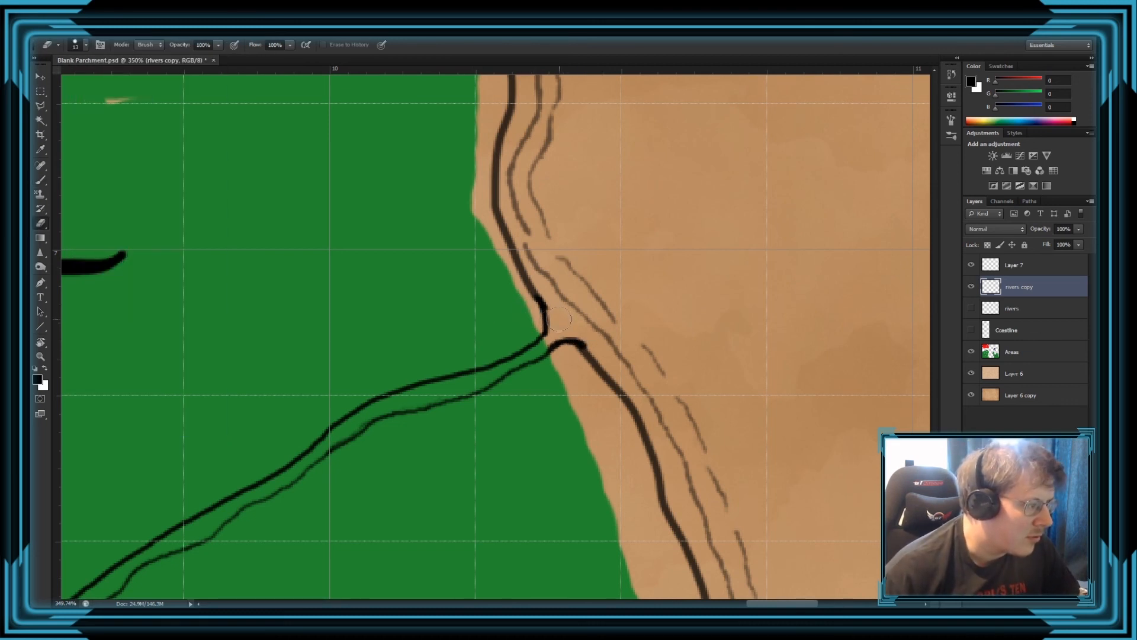
pyautogui.click(76, 46)
pyautogui.write('5')
pyautogui.press('Return')
pyautogui.press('b')
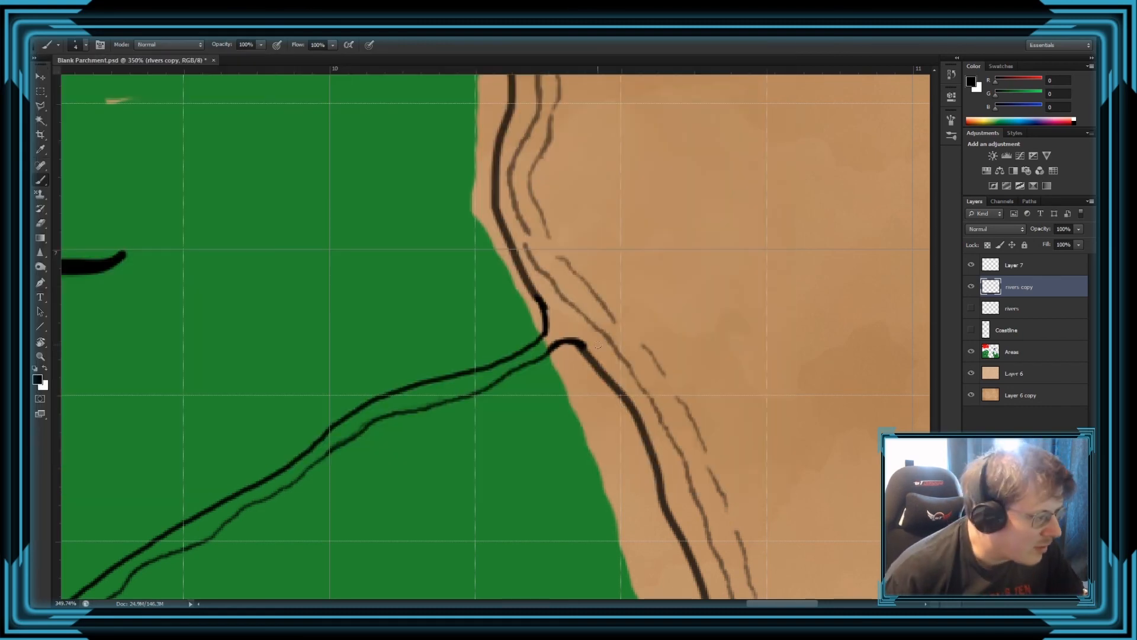
pyautogui.press('e')
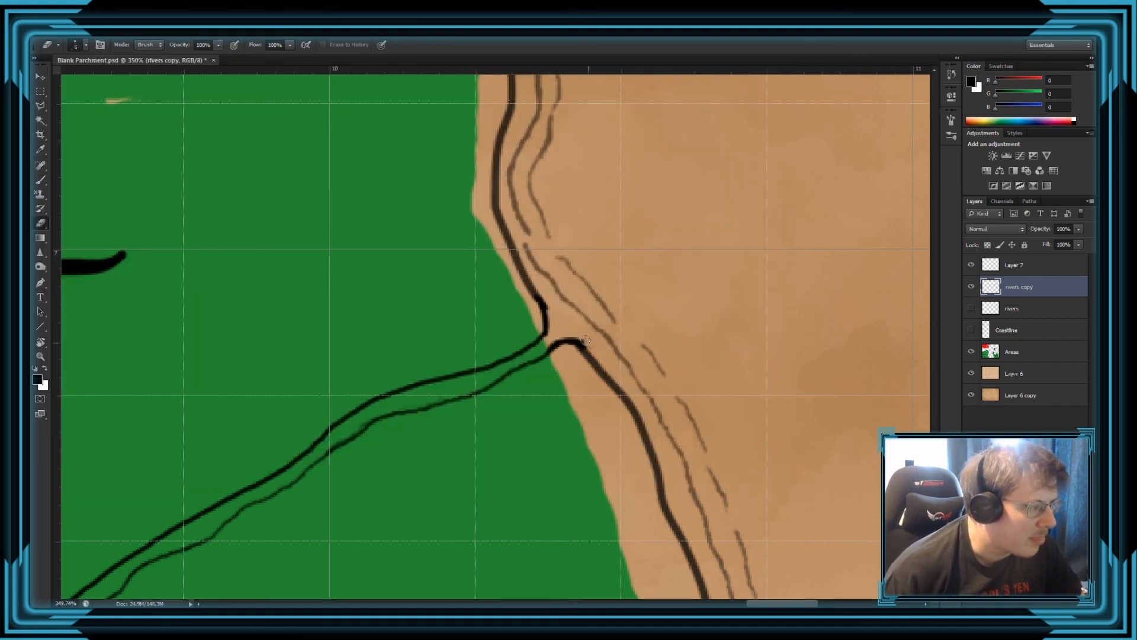
pyautogui.moveTo(586, 340); pyautogui.dragTo(569, 335)
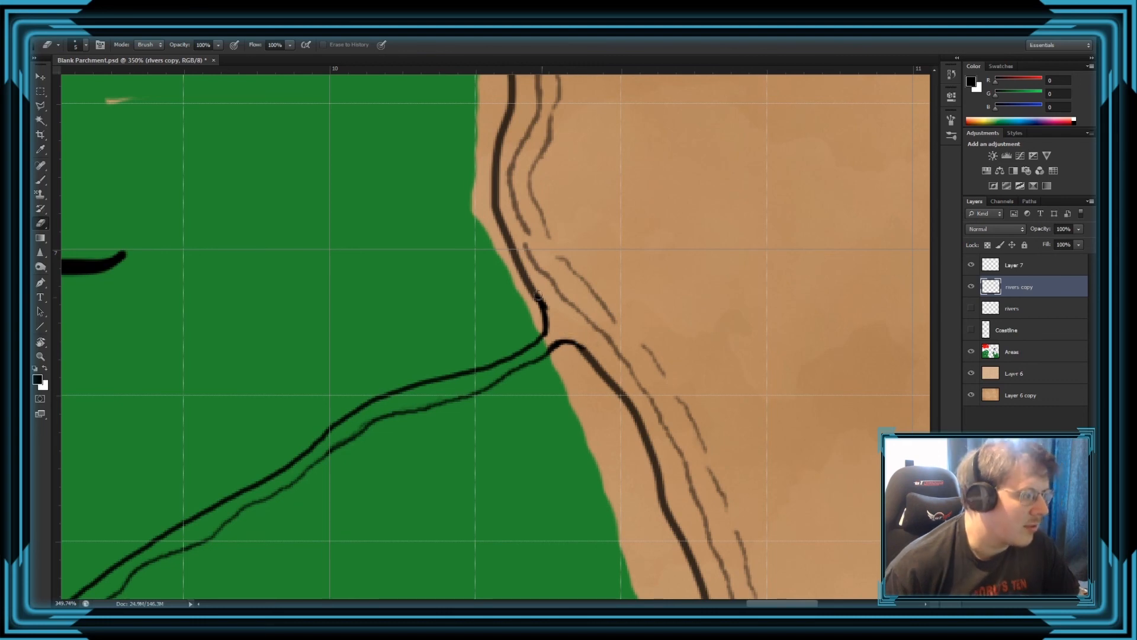
# Erase the coastline across the mouth of the central river where it enters the bay.
pyautogui.scroll(-8, 537, 356)
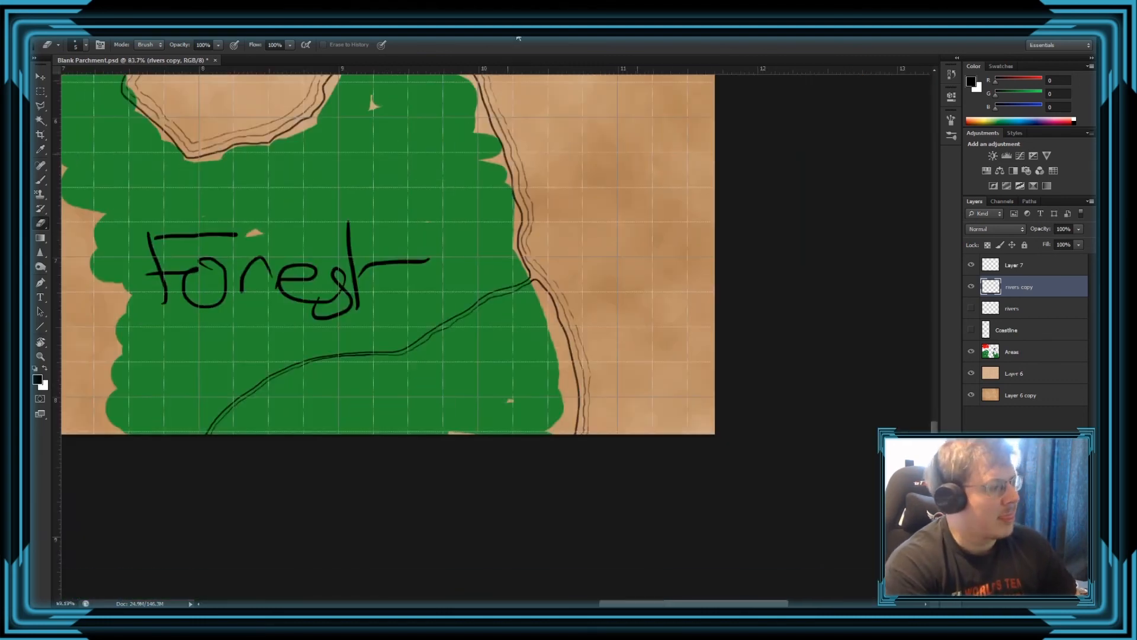
pyautogui.scroll(8, 622, 355)
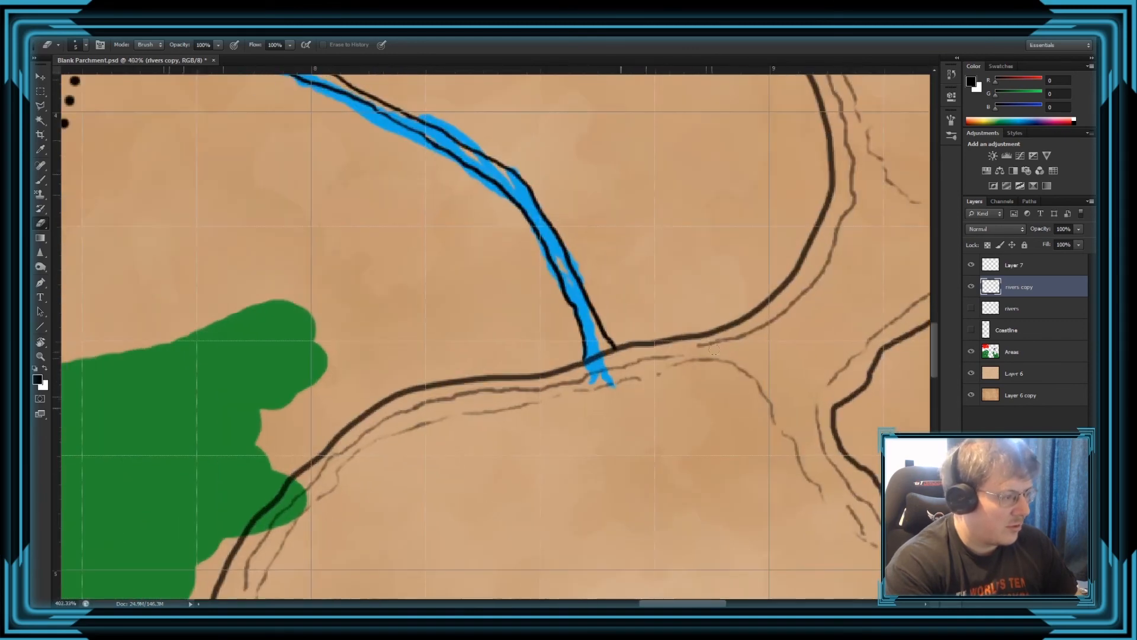
pyautogui.hotkey('alt', 'e')
pyautogui.press('Escape')
pyautogui.moveTo(564, 341)
pyautogui.mouseDown()
pyautogui.moveTo(619, 319)
pyautogui.moveTo(526, 355)
pyautogui.moveTo(545, 322)
pyautogui.moveTo(645, 328)
pyautogui.mouseUp()
pyautogui.press('b')
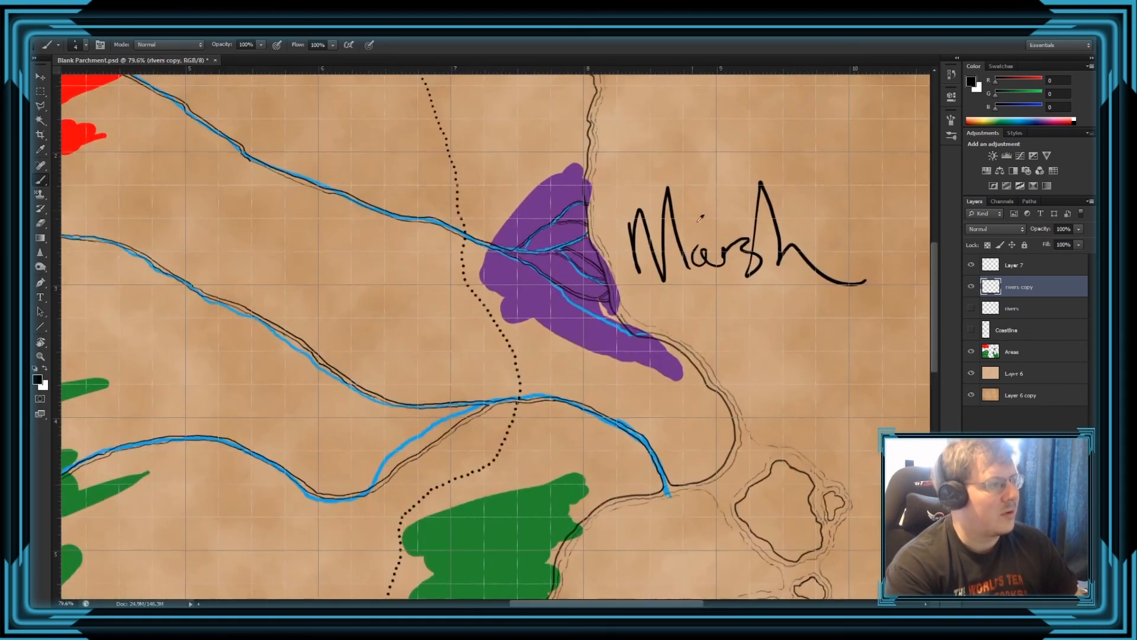
# Erase the southernmost marsh channel's ends, then redraw its upper bank to the coast and outline a small island in its mouth.
pyautogui.scroll(5, 687, 290)
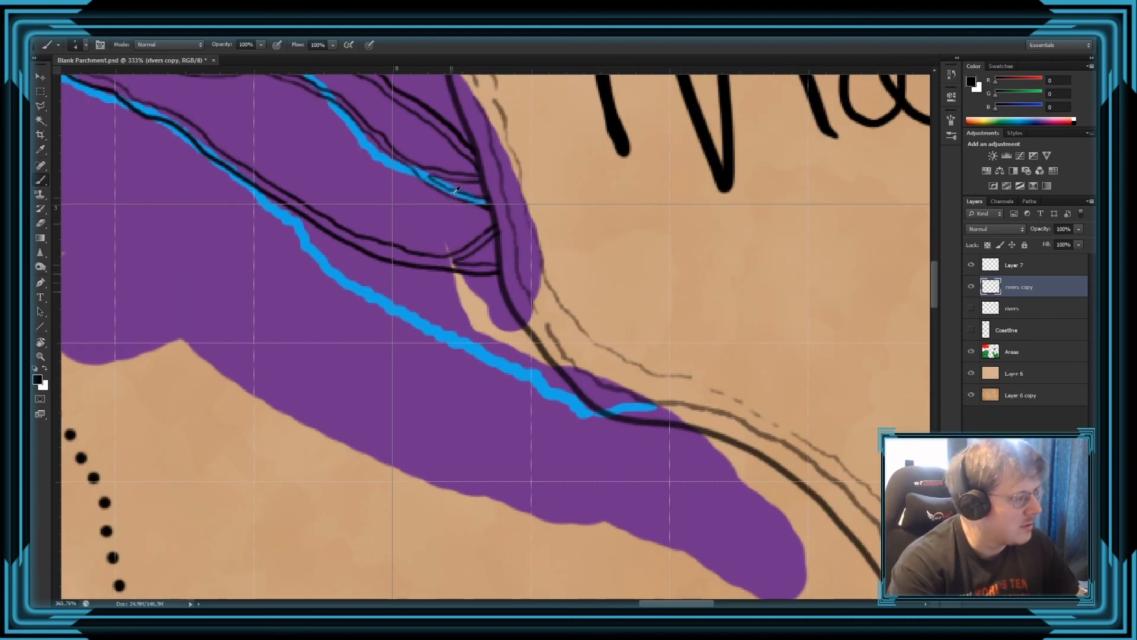
pyautogui.scroll(2, 415, 338)
pyautogui.press('e')
pyautogui.moveTo(446, 317)
pyautogui.mouseDown()
pyautogui.moveTo(506, 341)
pyautogui.moveTo(458, 343)
pyautogui.moveTo(433, 319)
pyautogui.moveTo(487, 309)
pyautogui.moveTo(496, 282)
pyautogui.mouseUp()
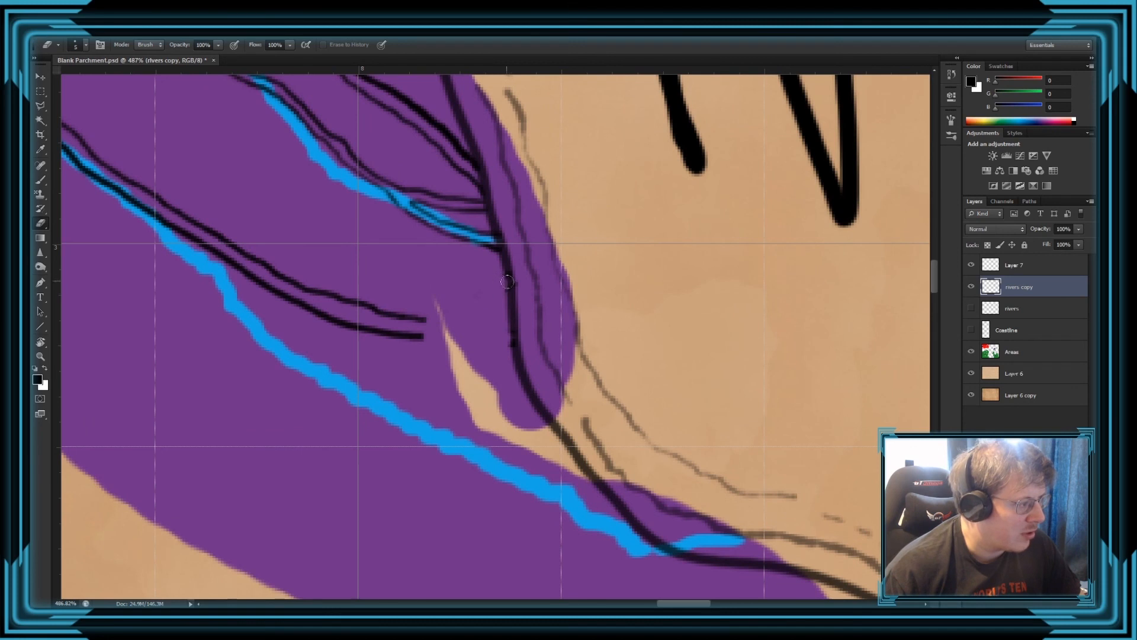
pyautogui.press('b')
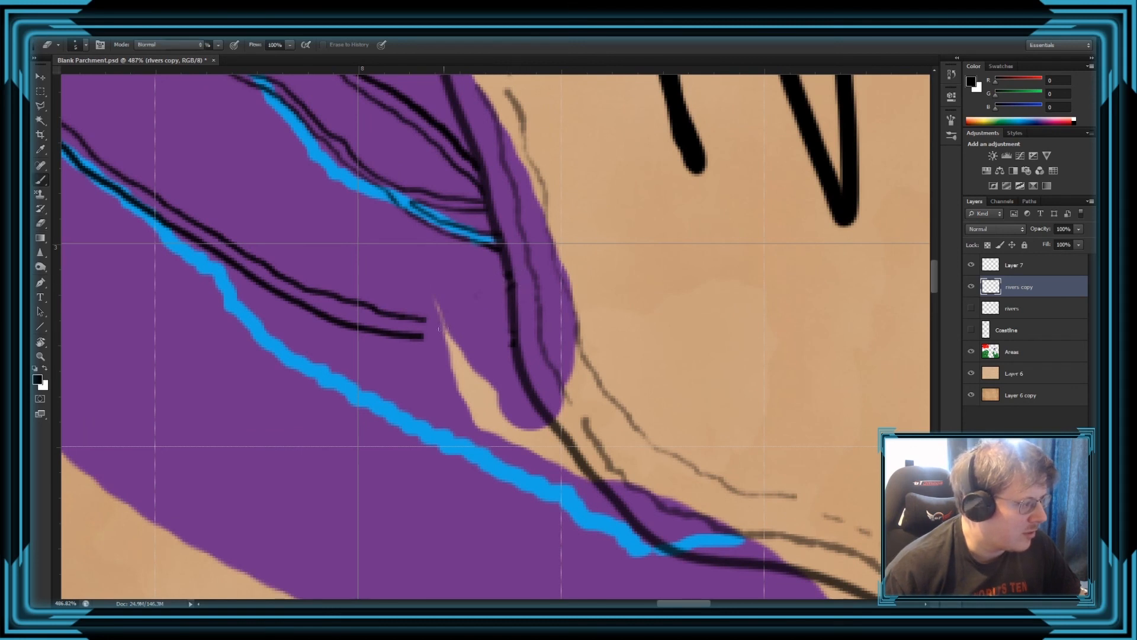
pyautogui.moveTo(425, 319)
pyautogui.mouseDown()
pyautogui.moveTo(485, 320)
pyautogui.moveTo(516, 302)
pyautogui.mouseUp()
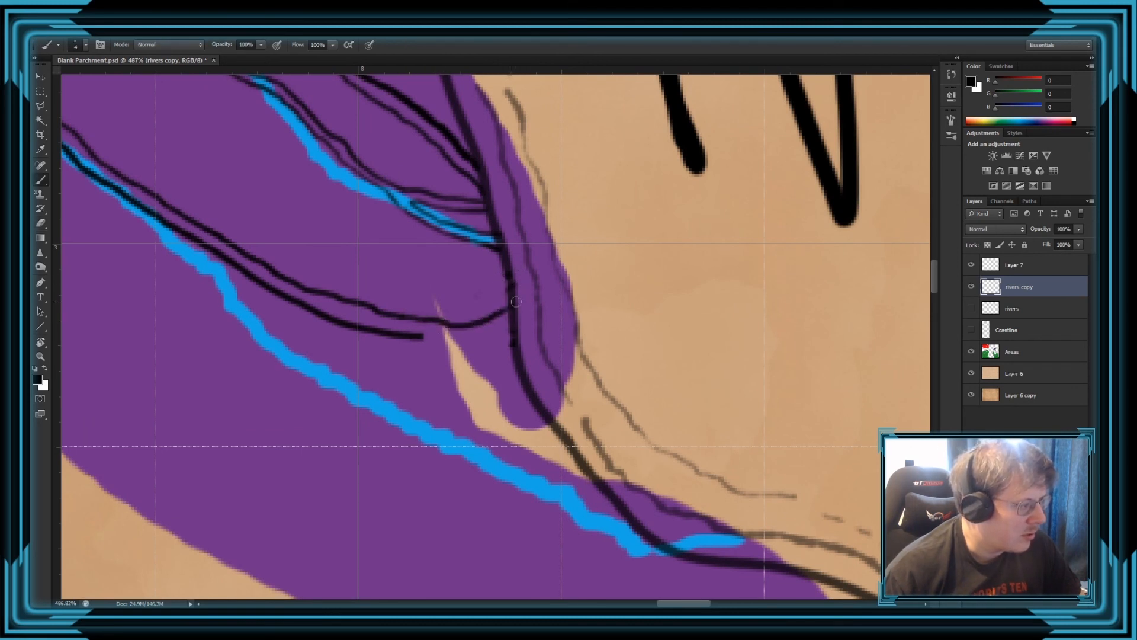
pyautogui.moveTo(471, 337)
pyautogui.mouseDown()
pyautogui.moveTo(509, 315)
pyautogui.moveTo(472, 343)
pyautogui.moveTo(515, 363)
pyautogui.mouseUp()
# Draw the southernmost marsh channel's lower bank to the coast, redoing the first stroke, and erase the coastline across the mouth on both sides of the island.
pyautogui.moveTo(428, 337); pyautogui.dragTo(529, 376)
pyautogui.hotkey('ctrl', 'z')
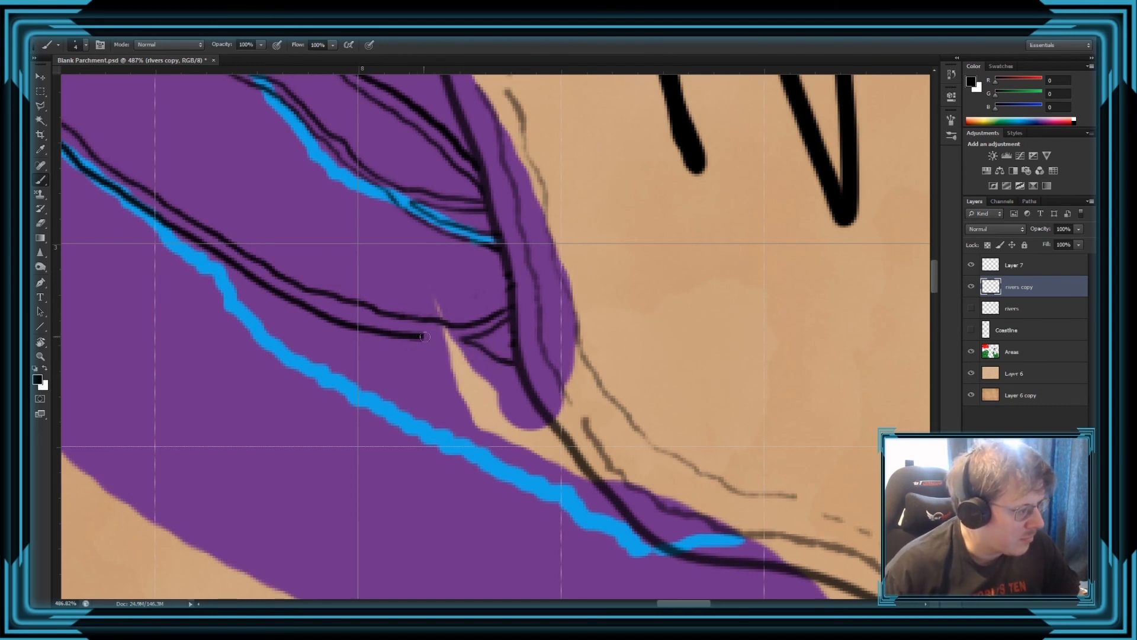
pyautogui.moveTo(423, 336)
pyautogui.mouseDown()
pyautogui.moveTo(538, 371)
pyautogui.moveTo(521, 346)
pyautogui.moveTo(522, 376)
pyautogui.moveTo(510, 302)
pyautogui.moveTo(515, 332)
pyautogui.moveTo(497, 308)
pyautogui.moveTo(512, 295)
pyautogui.moveTo(524, 314)
pyautogui.moveTo(504, 321)
pyautogui.moveTo(518, 333)
pyautogui.moveTo(522, 381)
pyautogui.moveTo(506, 362)
pyautogui.moveTo(516, 342)
pyautogui.moveTo(517, 378)
pyautogui.moveTo(510, 373)
pyautogui.moveTo(542, 383)
pyautogui.moveTo(516, 371)
pyautogui.moveTo(538, 392)
pyautogui.moveTo(501, 373)
pyautogui.moveTo(525, 390)
pyautogui.moveTo(488, 365)
pyautogui.moveTo(542, 410)
pyautogui.mouseUp()
pyautogui.press('e')
pyautogui.press('b')
pyautogui.press('e')
pyautogui.press('b')
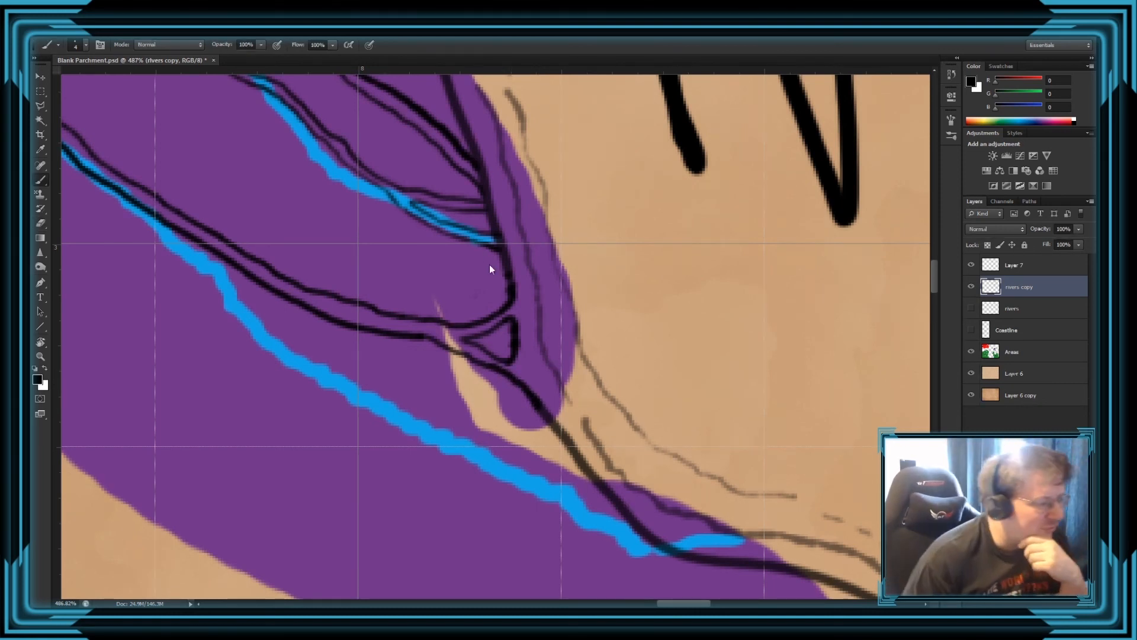
# Erase the lower bank's end beside the small island and redraw it to join the coastline.
pyautogui.rightClick(433, 351)
pyautogui.press('Escape')
pyautogui.press('e')
pyautogui.moveTo(424, 336)
pyautogui.mouseDown()
pyautogui.moveTo(515, 384)
pyautogui.moveTo(540, 412)
pyautogui.mouseUp()
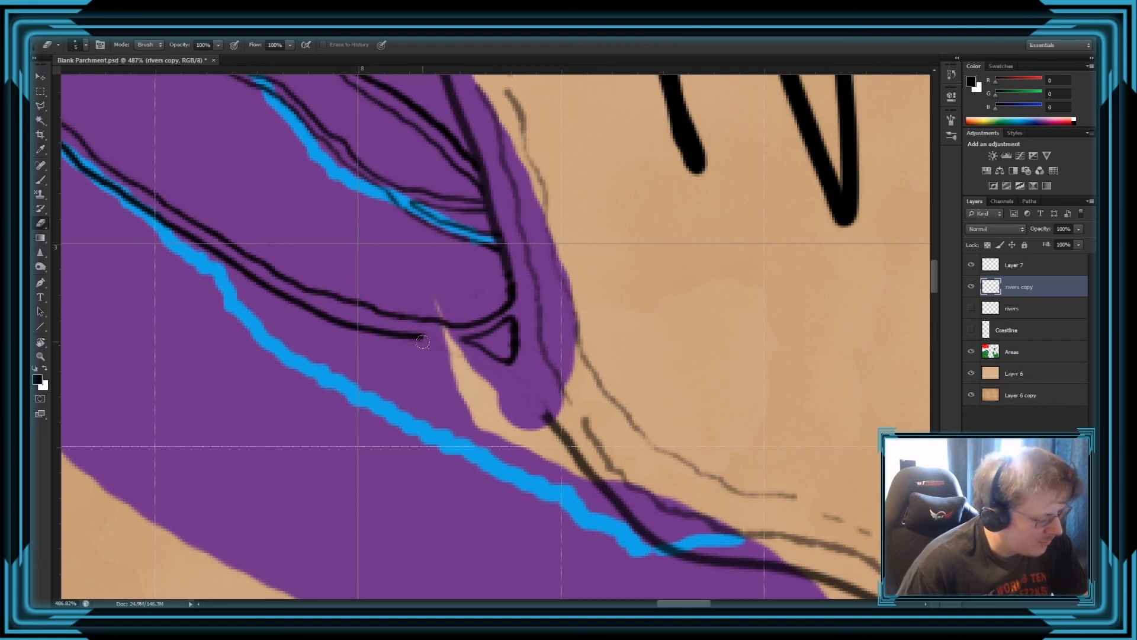
pyautogui.press('b')
pyautogui.moveTo(423, 341); pyautogui.dragTo(552, 423)
pyautogui.scroll(-3, 462, 305)
pyautogui.scroll(3, 474, 296)
pyautogui.scroll(-2, 513, 287)
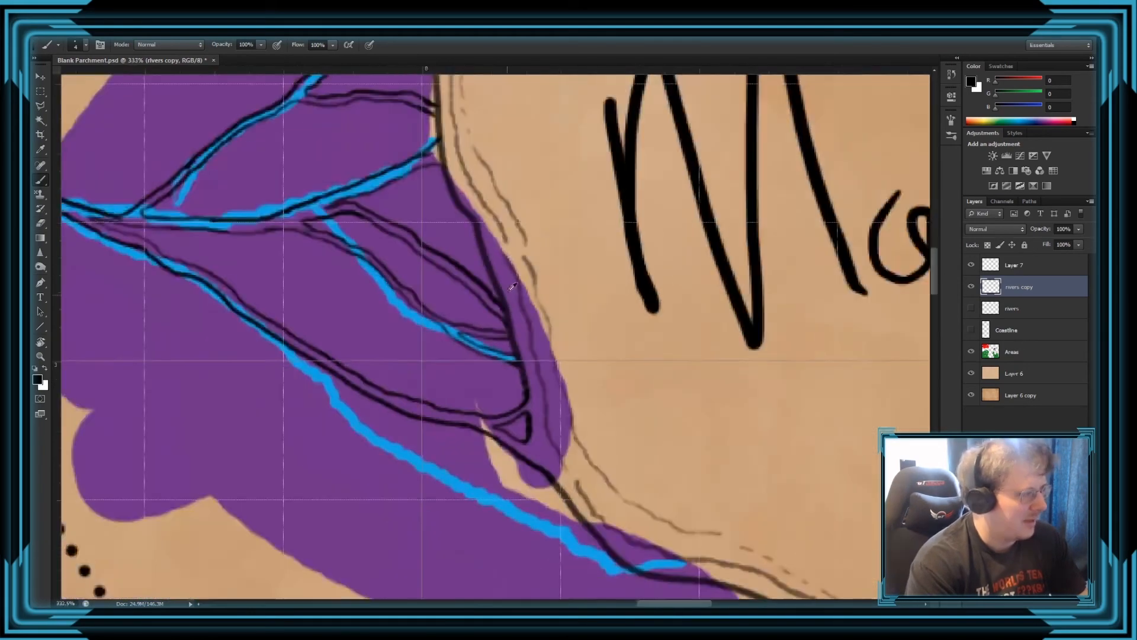
# Erase the coastline across the mouth of the upper channel in the marsh's southern fork and extend its lower bank to the coast.
pyautogui.scroll(3, 513, 287)
pyautogui.press('e')
pyautogui.moveTo(436, 251)
pyautogui.mouseDown()
pyautogui.moveTo(456, 266)
pyautogui.moveTo(465, 298)
pyautogui.moveTo(507, 330)
pyautogui.moveTo(496, 267)
pyautogui.moveTo(438, 149)
pyautogui.moveTo(441, 236)
pyautogui.moveTo(399, 232)
pyautogui.moveTo(438, 239)
pyautogui.moveTo(359, 176)
pyautogui.moveTo(320, 165)
pyautogui.moveTo(372, 167)
pyautogui.moveTo(430, 125)
pyautogui.mouseUp()
pyautogui.press('b')
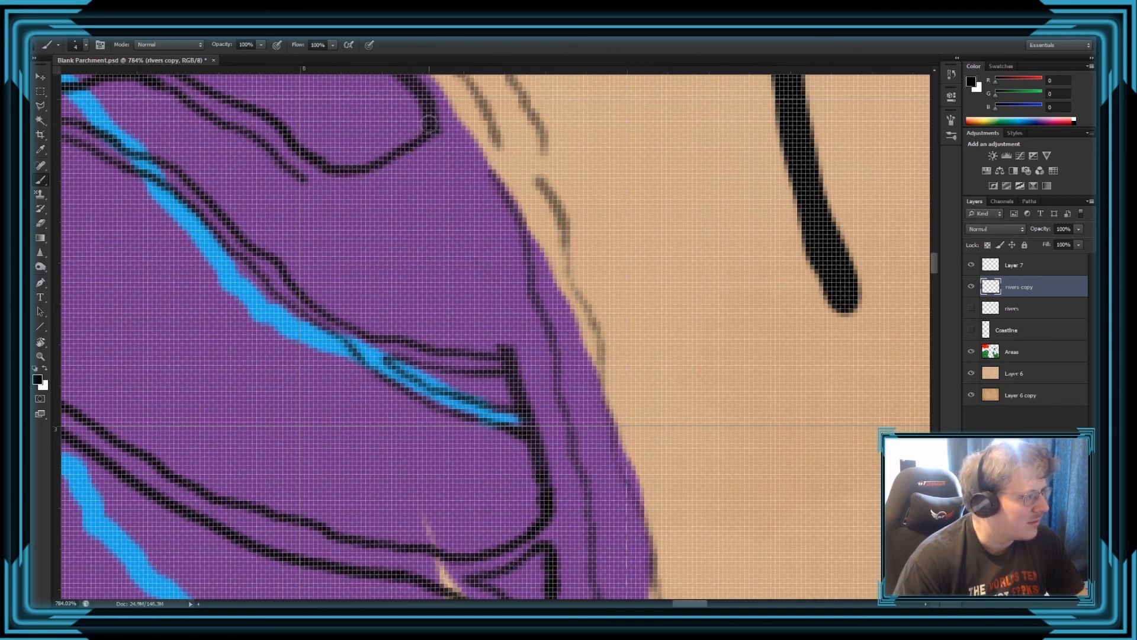
pyautogui.moveTo(304, 179)
pyautogui.mouseDown()
pyautogui.moveTo(341, 190)
pyautogui.moveTo(422, 158)
pyautogui.moveTo(444, 167)
pyautogui.mouseUp()
# Erase the ends of the next marsh channel down and redraw its banks curving into the coastline, reshaping the coast up to the channel above.
pyautogui.press('e')
pyautogui.moveTo(506, 350)
pyautogui.mouseDown()
pyautogui.moveTo(509, 370)
pyautogui.moveTo(441, 349)
pyautogui.mouseUp()
pyautogui.moveTo(510, 374); pyautogui.dragTo(517, 385)
pyautogui.press('b')
pyautogui.moveTo(435, 350)
pyautogui.mouseDown()
pyautogui.moveTo(459, 338)
pyautogui.moveTo(489, 290)
pyautogui.mouseUp()
pyautogui.moveTo(436, 364)
pyautogui.mouseDown()
pyautogui.moveTo(496, 314)
pyautogui.moveTo(515, 371)
pyautogui.mouseUp()
pyautogui.moveTo(489, 290); pyautogui.dragTo(450, 171)
# Erase the coastline across the mouth of the small branch channel below and tidy the adjoining line ends.
pyautogui.press('e')
pyautogui.moveTo(514, 396)
pyautogui.mouseDown()
pyautogui.moveTo(539, 456)
pyautogui.moveTo(510, 425)
pyautogui.mouseUp()
pyautogui.press('b')
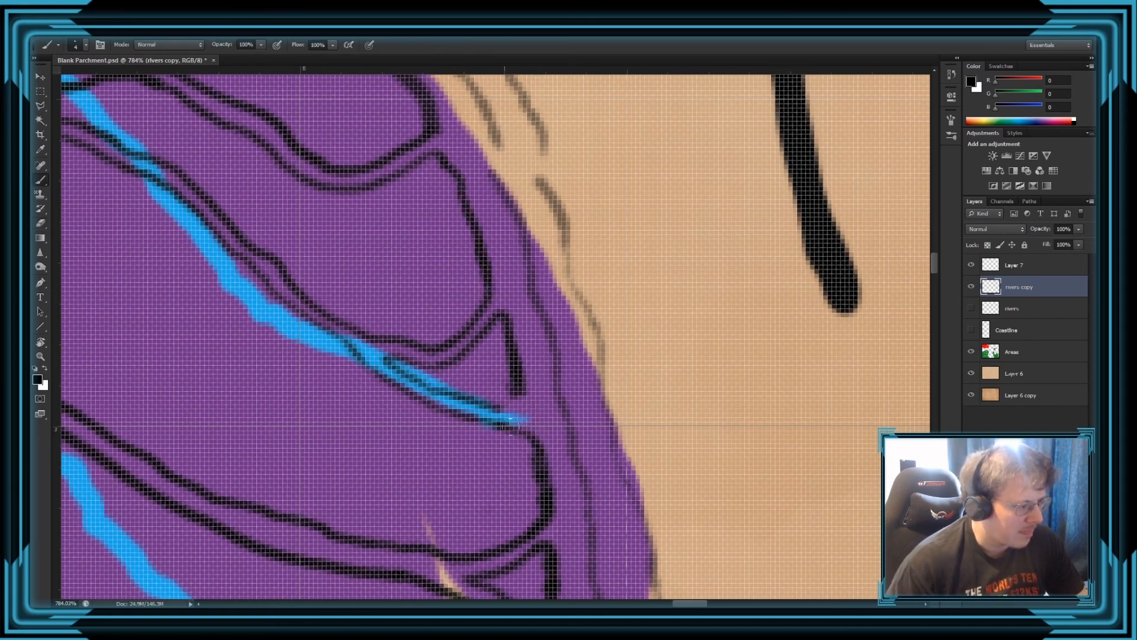
pyautogui.press('e')
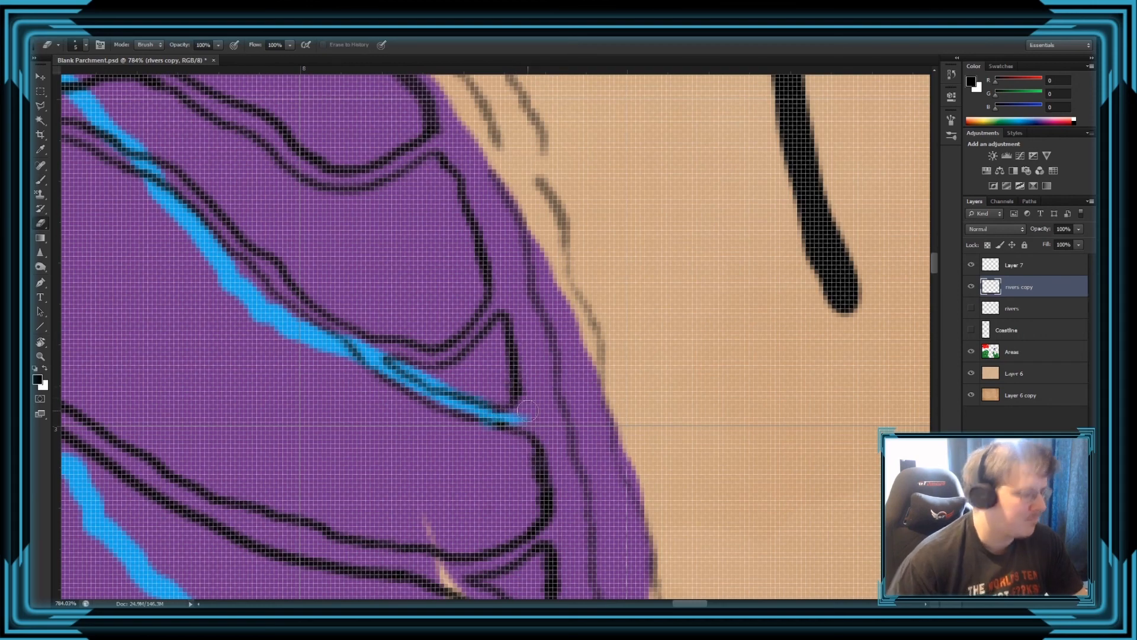
# Erase the coastline across the mouths of the two northernmost marsh channels and round their banks into the coast.
pyautogui.scroll(-3, 338, 298)
pyautogui.scroll(-8, 281, 239)
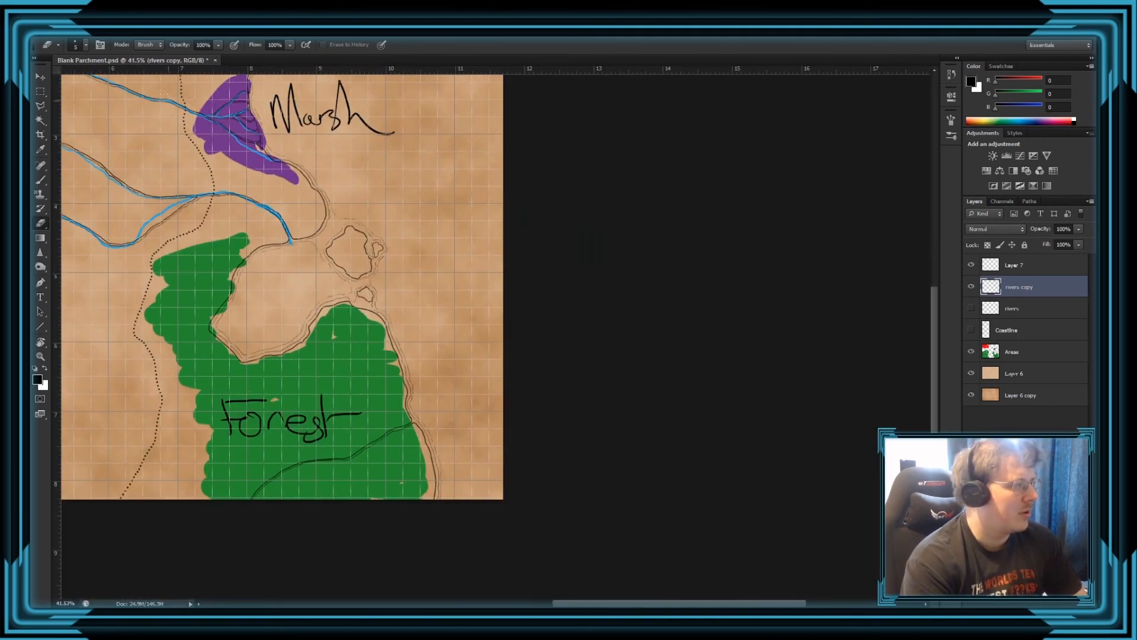
pyautogui.scroll(5, 274, 103)
pyautogui.scroll(8, 475, 188)
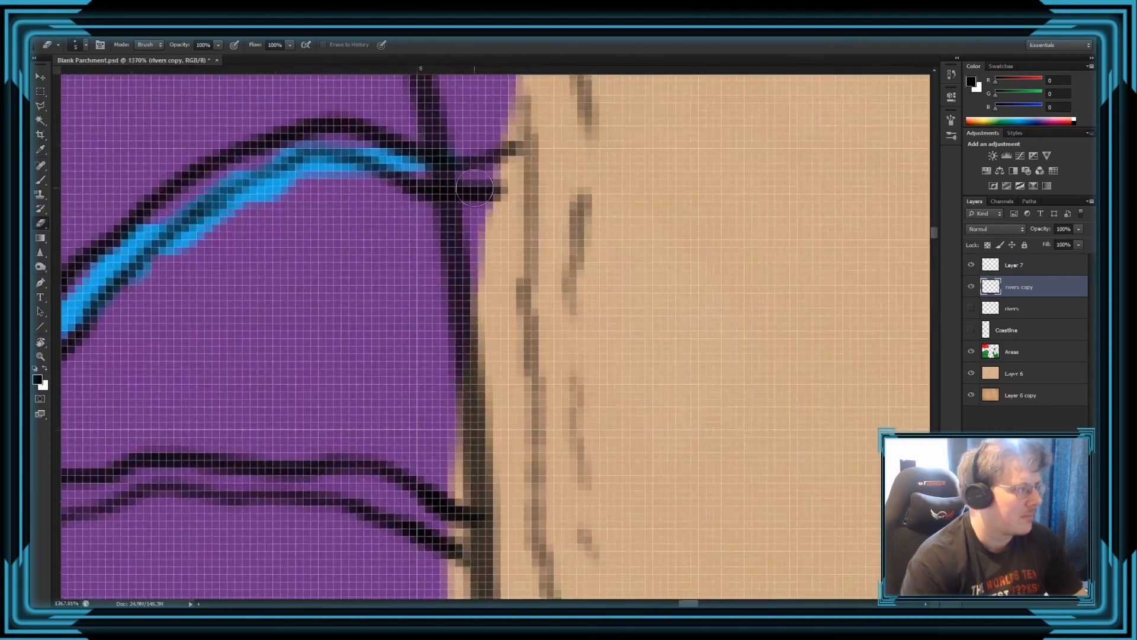
pyautogui.moveTo(481, 196)
pyautogui.mouseDown()
pyautogui.moveTo(468, 163)
pyautogui.moveTo(423, 178)
pyautogui.moveTo(403, 166)
pyautogui.moveTo(423, 155)
pyautogui.moveTo(418, 189)
pyautogui.moveTo(453, 220)
pyautogui.mouseUp()
pyautogui.press('b')
pyautogui.press('e')
pyautogui.moveTo(487, 524)
pyautogui.mouseDown()
pyautogui.moveTo(461, 517)
pyautogui.moveTo(485, 564)
pyautogui.moveTo(464, 543)
pyautogui.moveTo(450, 549)
pyautogui.moveTo(486, 584)
pyautogui.mouseUp()
pyautogui.press('b')
pyautogui.moveTo(445, 508)
pyautogui.mouseDown()
pyautogui.moveTo(470, 507)
pyautogui.moveTo(474, 483)
pyautogui.mouseUp()
# Join the third marsh channel's lower bank to the coast and erase the coastline across its mouth.
pyautogui.scroll(-10, 391, 474)
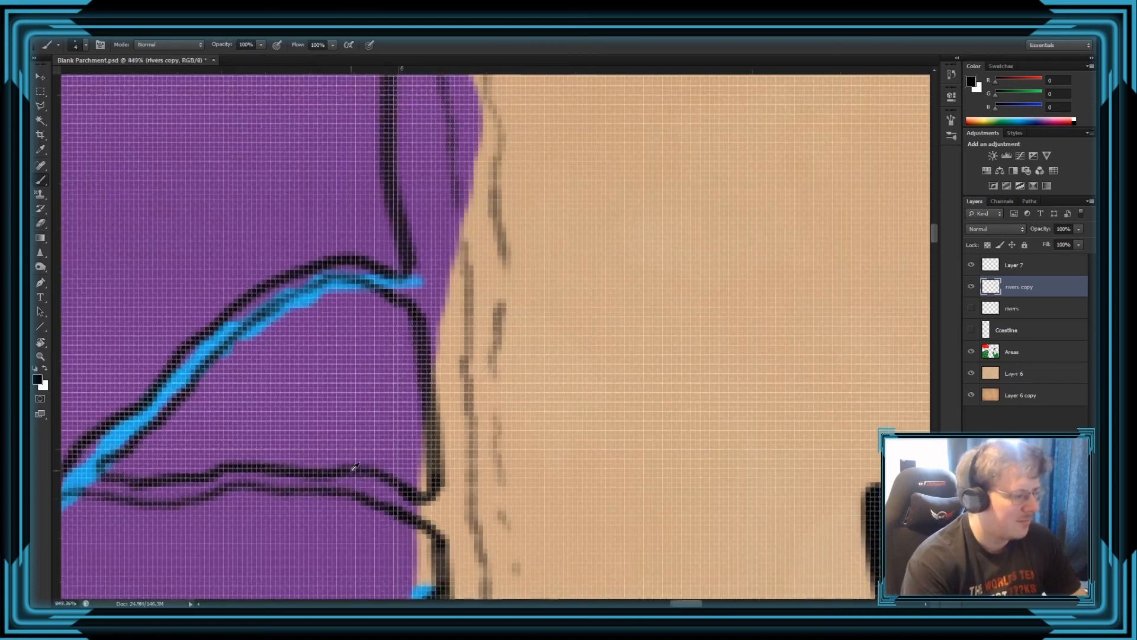
pyautogui.scroll(-3, 370, 504)
pyautogui.scroll(8, 427, 397)
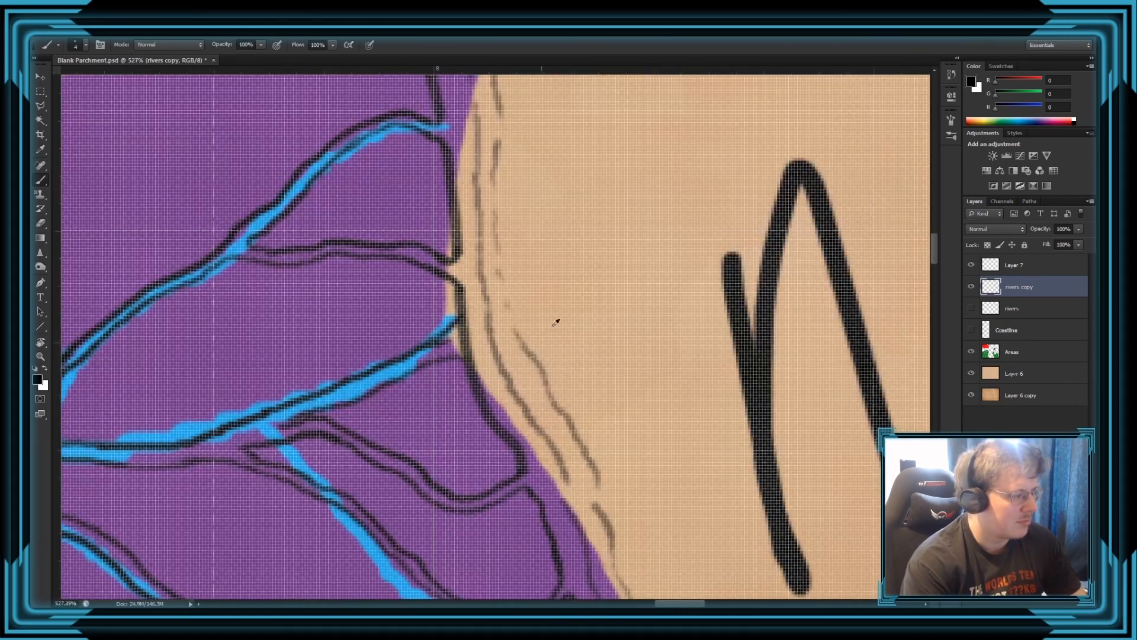
pyautogui.press('e')
pyautogui.scroll(-12, 427, 401)
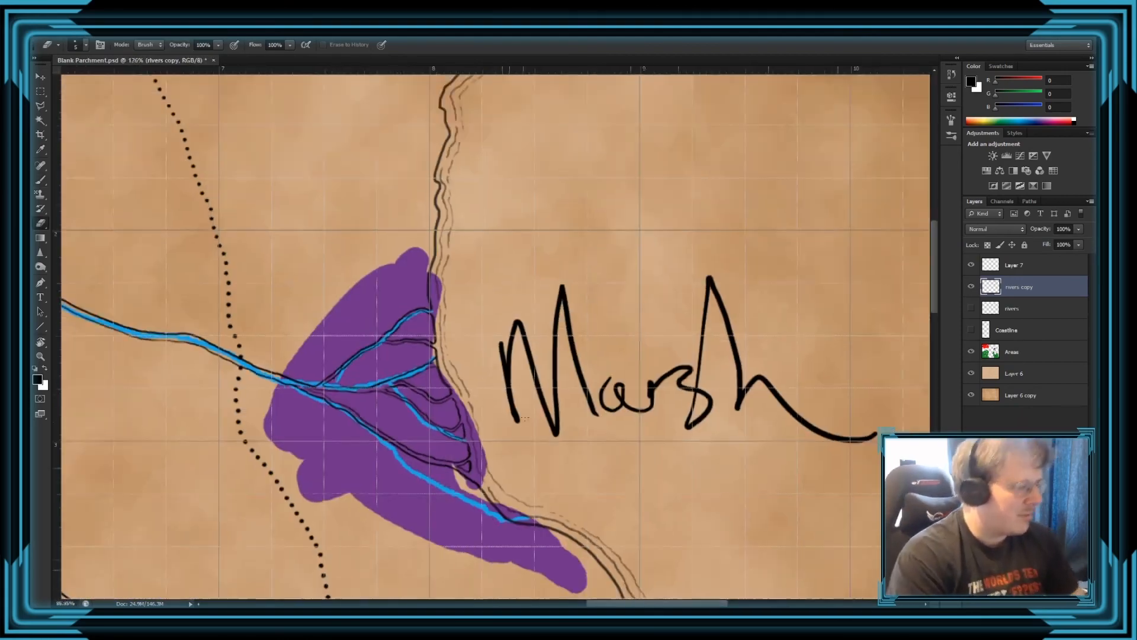
pyautogui.scroll(12, 465, 407)
pyautogui.press('b')
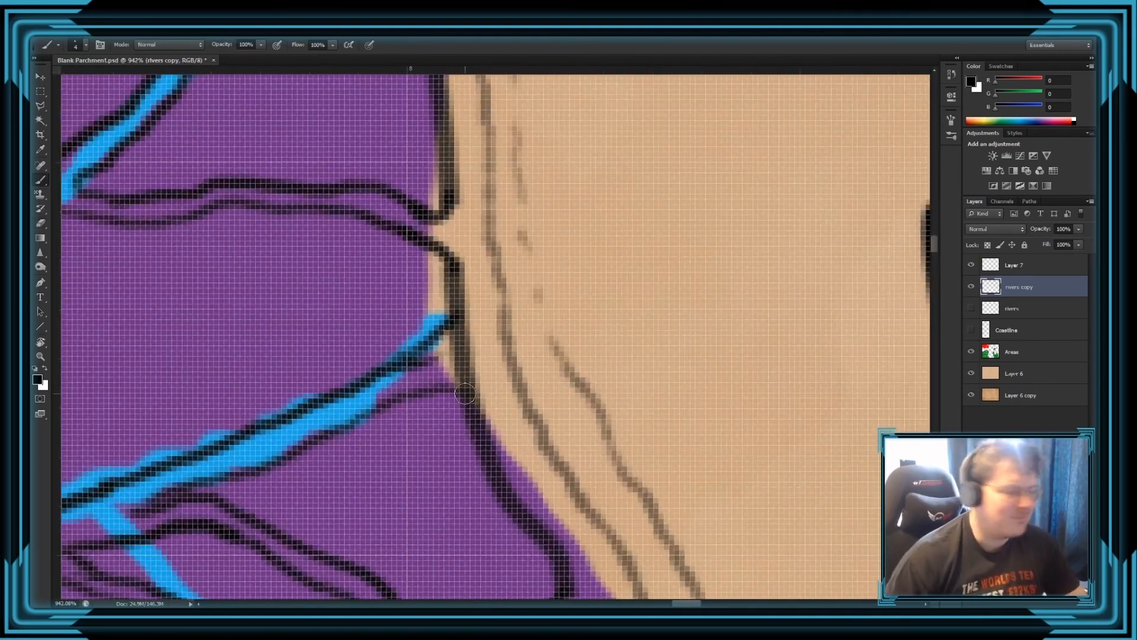
pyautogui.moveTo(427, 357)
pyautogui.mouseDown()
pyautogui.moveTo(463, 309)
pyautogui.moveTo(446, 335)
pyautogui.moveTo(463, 323)
pyautogui.moveTo(467, 393)
pyautogui.moveTo(442, 387)
pyautogui.moveTo(466, 390)
pyautogui.moveTo(474, 412)
pyautogui.mouseUp()
pyautogui.press('e')
pyautogui.press('b')
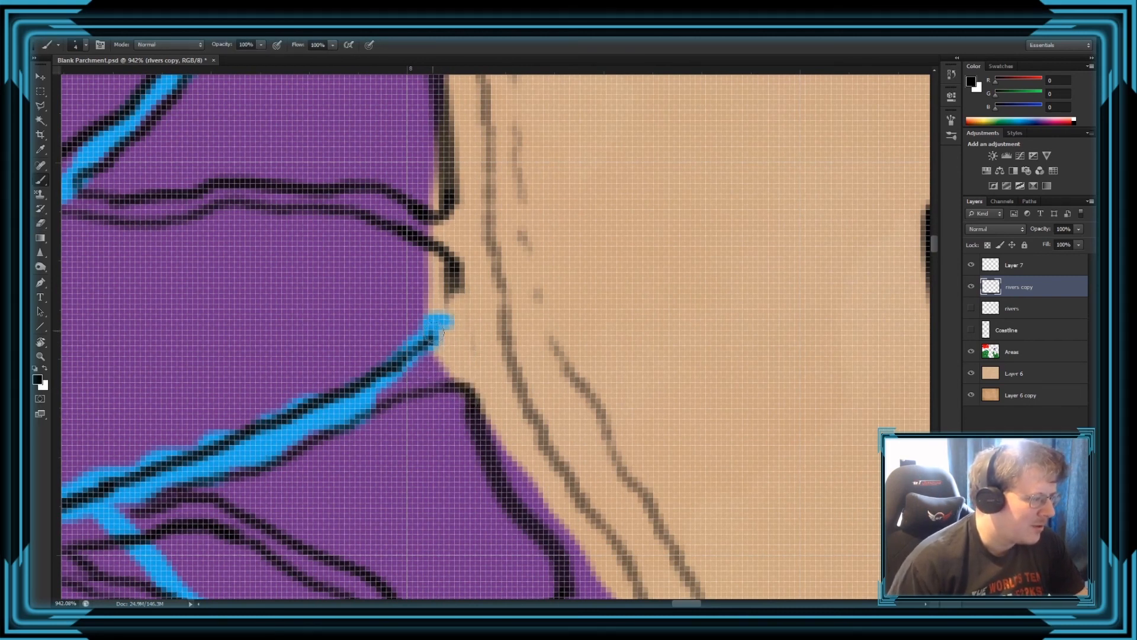
# Hide the Areas layer across the whole map.
pyautogui.scroll(-10, 443, 323)
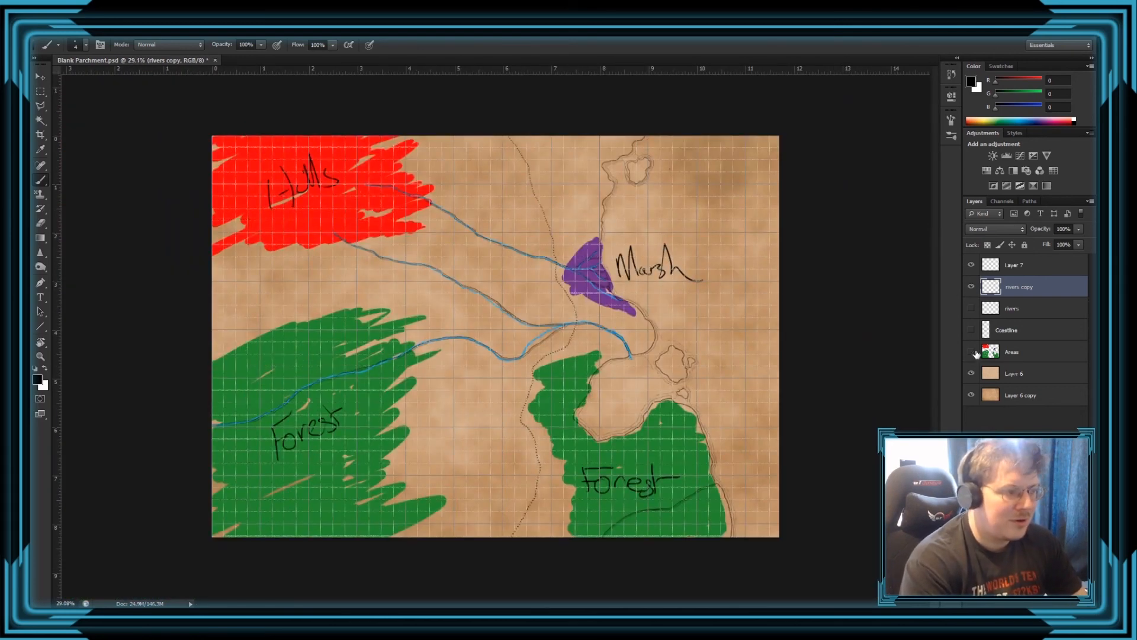
pyautogui.click(972, 352)
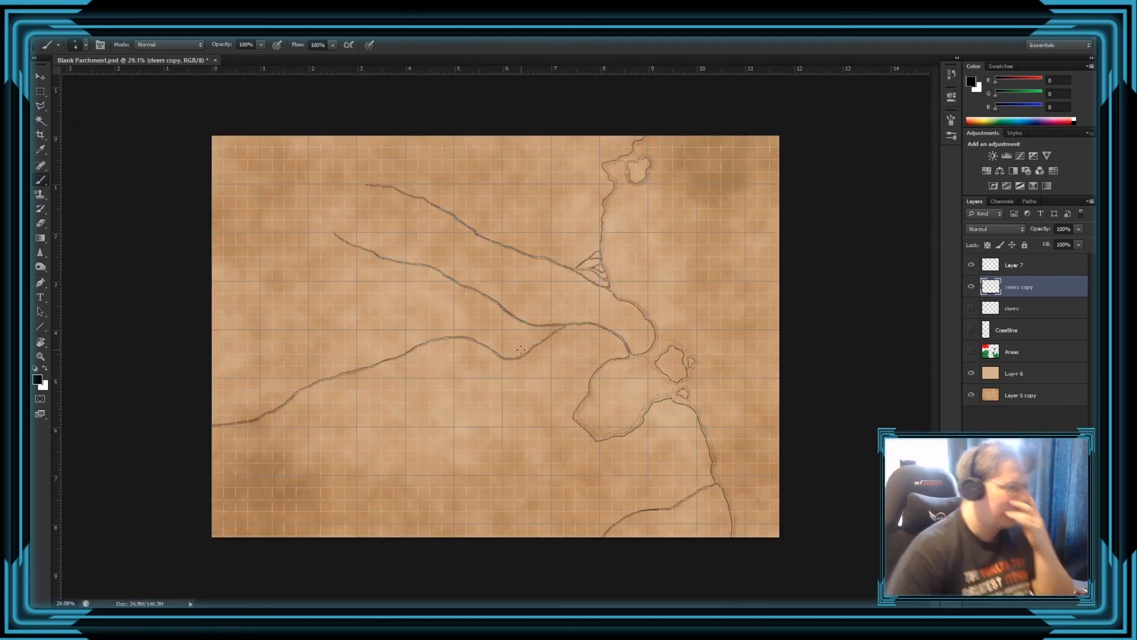